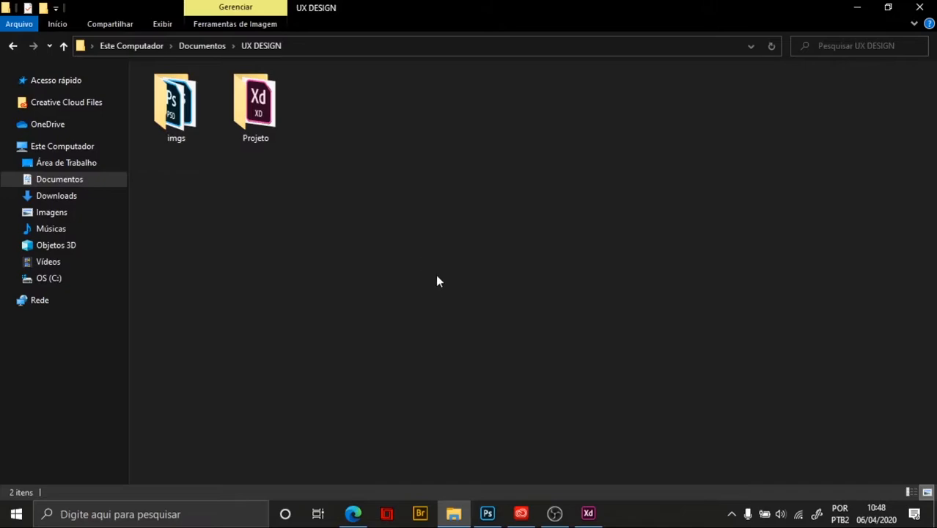
{"action": "left_click", "coordinate": [588, 513]}
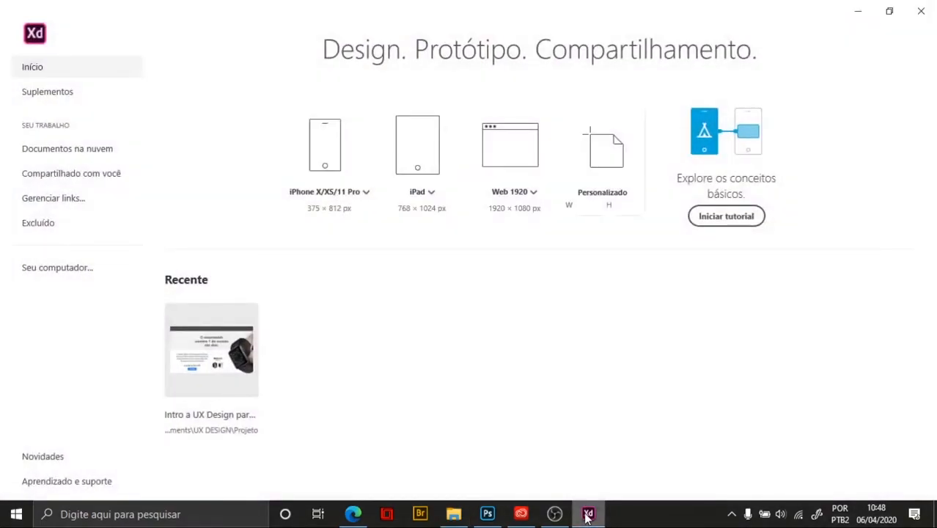
{"action": "left_click", "coordinate": [588, 515]}
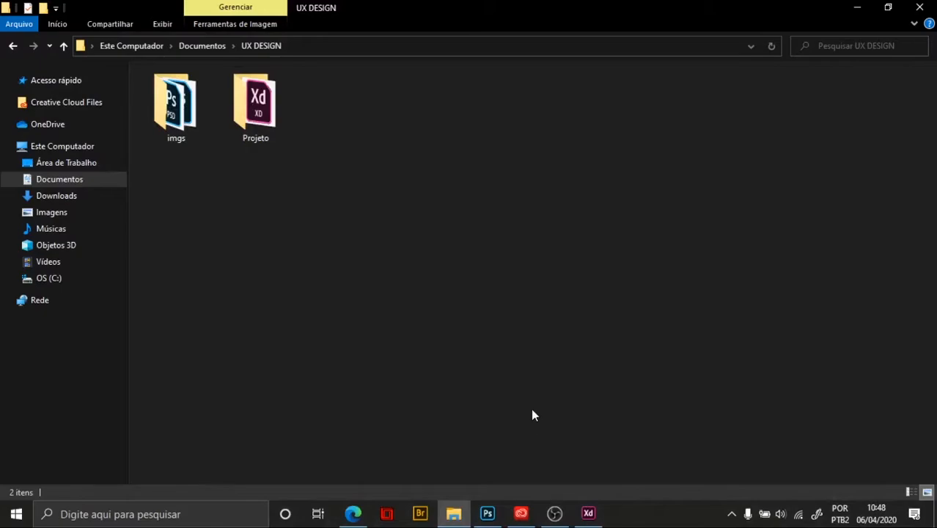
{"action": "left_click", "coordinate": [487, 510]}
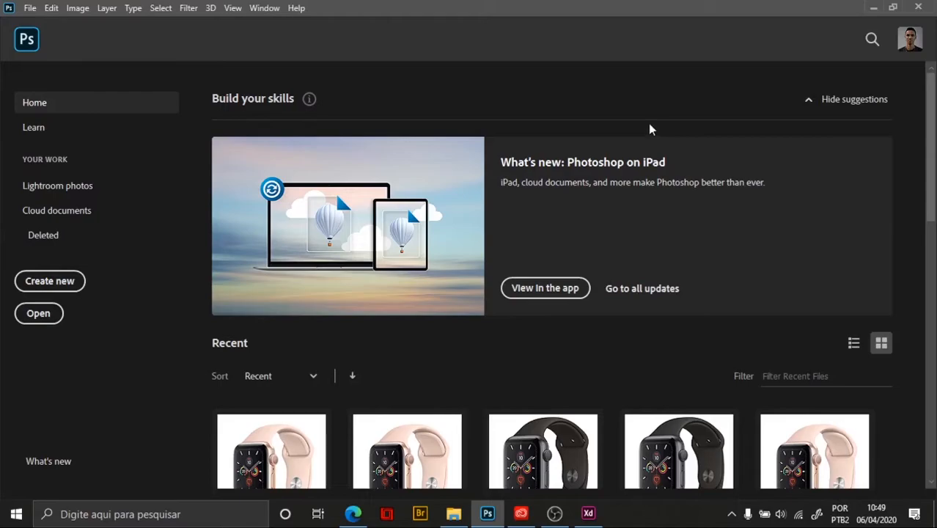
{"action": "left_click", "coordinate": [872, 9]}
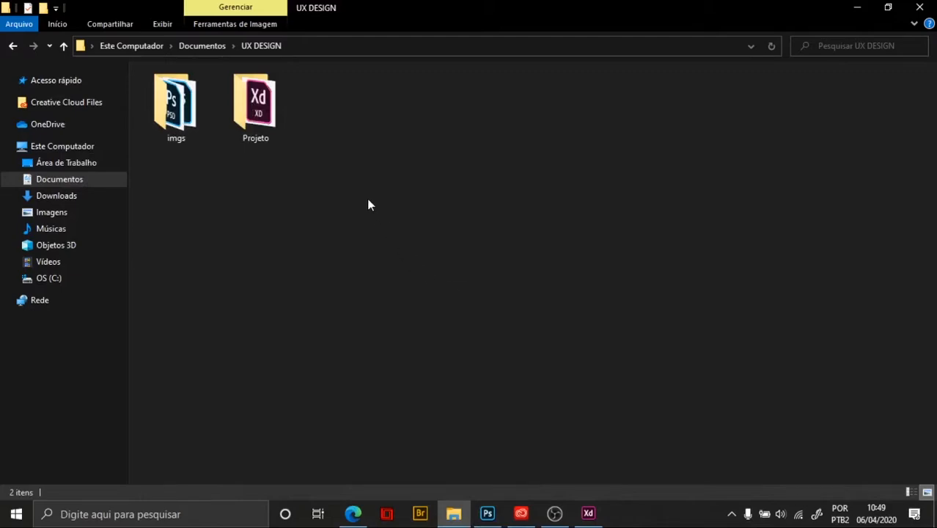
{"action": "left_click", "coordinate": [277, 125]}
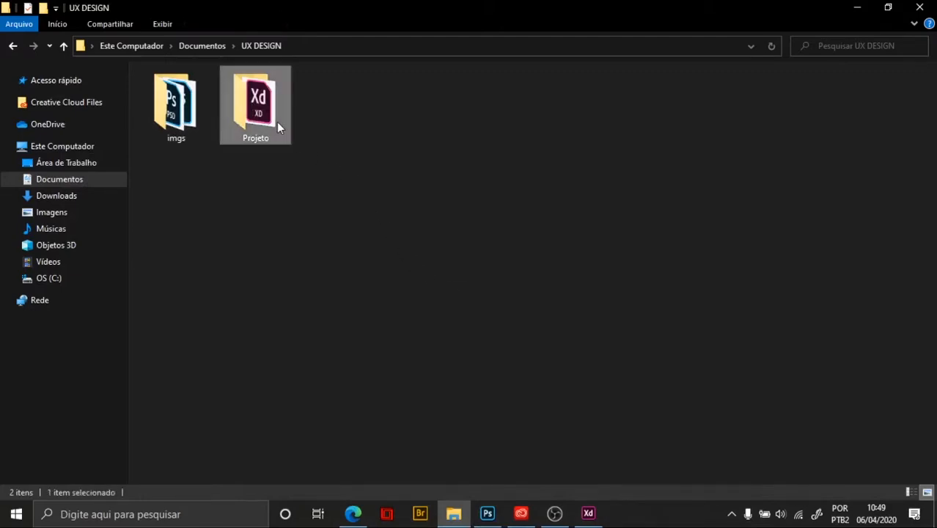
{"action": "left_click", "coordinate": [176, 139]}
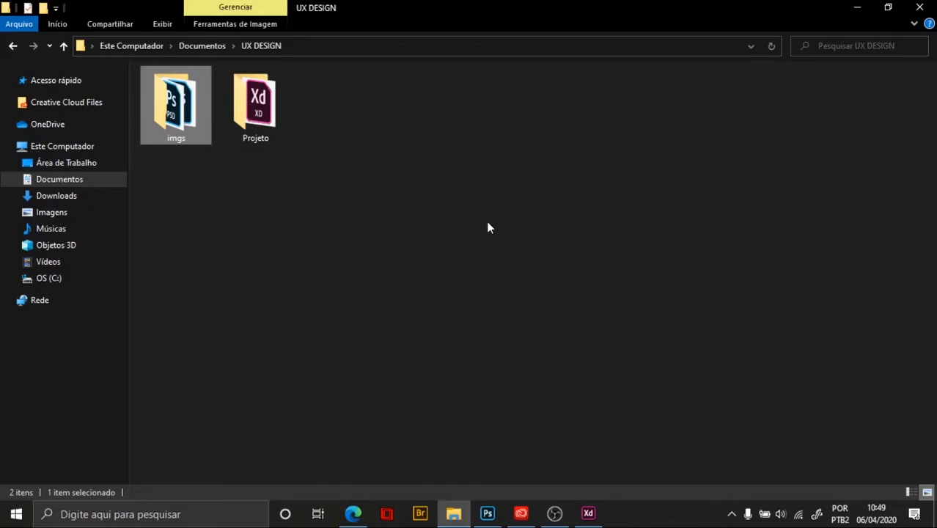
Switch to Adobe XD and create a new document with the Web 1920 (1920 × 1080) preset
{"action": "left_click", "coordinate": [590, 515]}
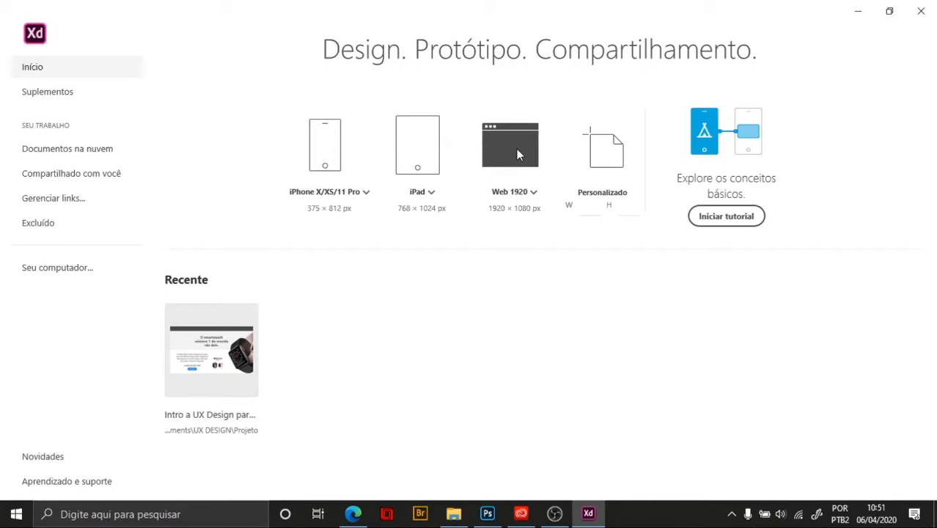
{"action": "left_click", "coordinate": [532, 195]}
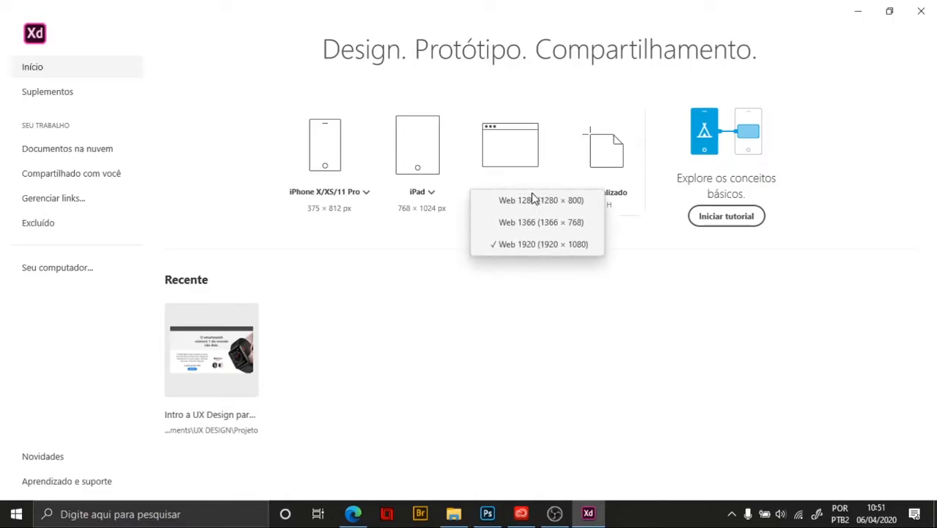
{"action": "left_click", "coordinate": [518, 289]}
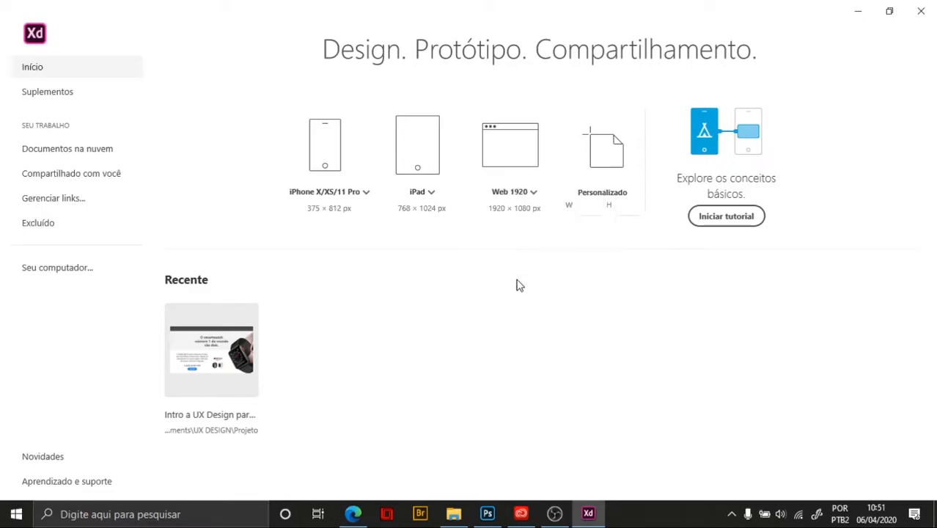
{"action": "left_click", "coordinate": [533, 192]}
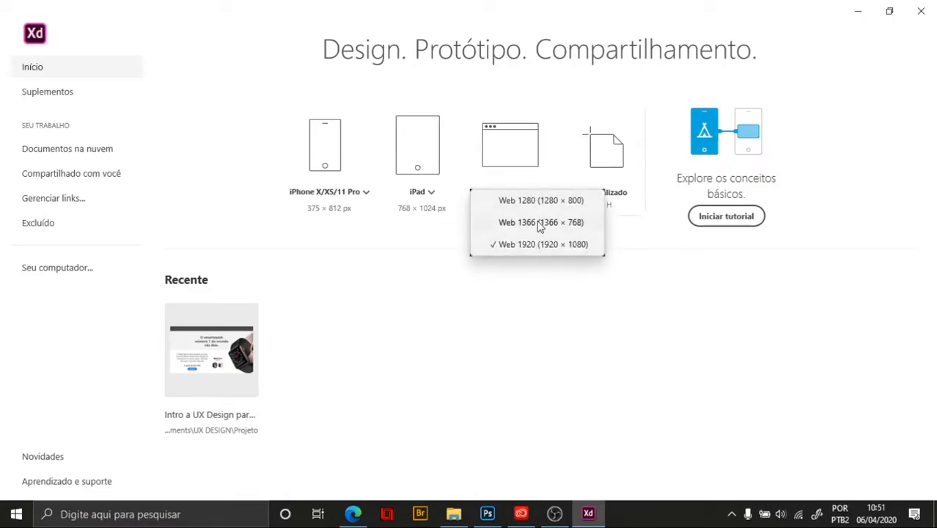
{"action": "left_click", "coordinate": [553, 296]}
{"action": "left_click", "coordinate": [534, 193]}
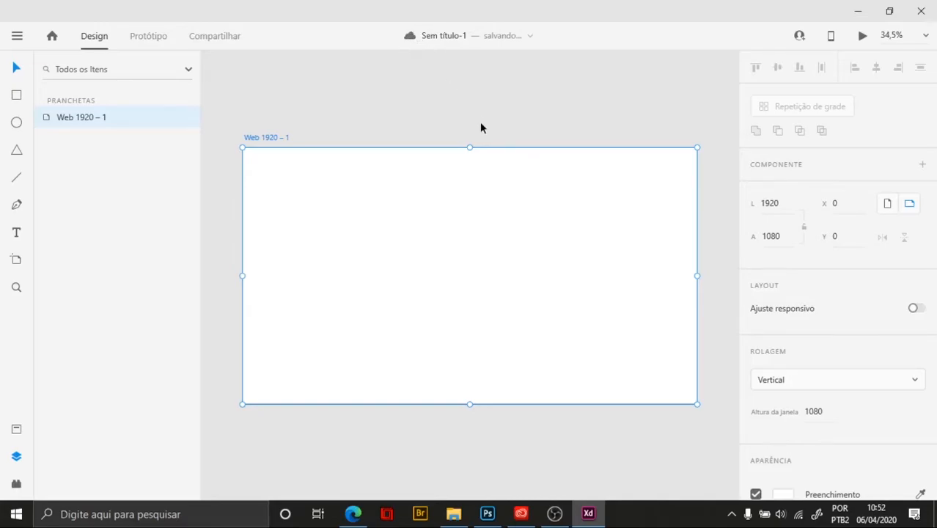
Check XD among the installed apps in Creative Cloud Desktop and return to the XD document
{"action": "left_click", "coordinate": [521, 515]}
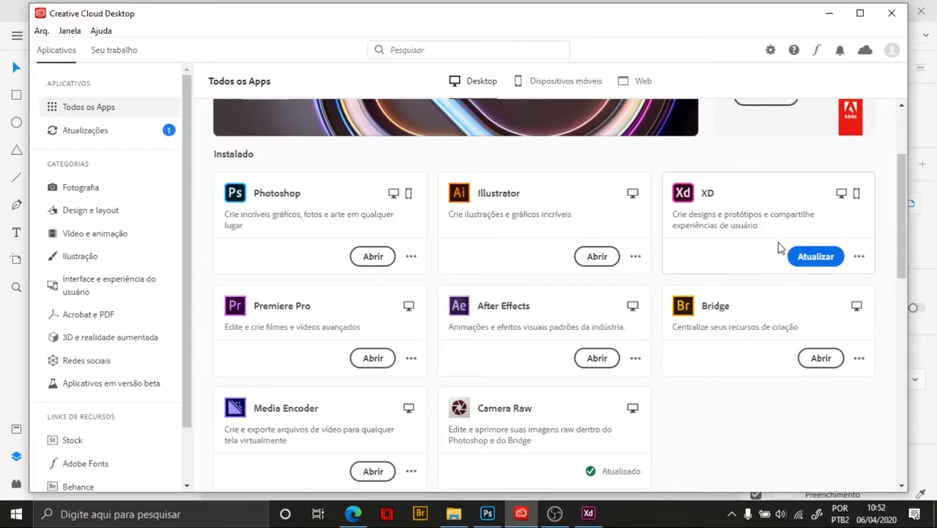
{"action": "left_click", "coordinate": [826, 16]}
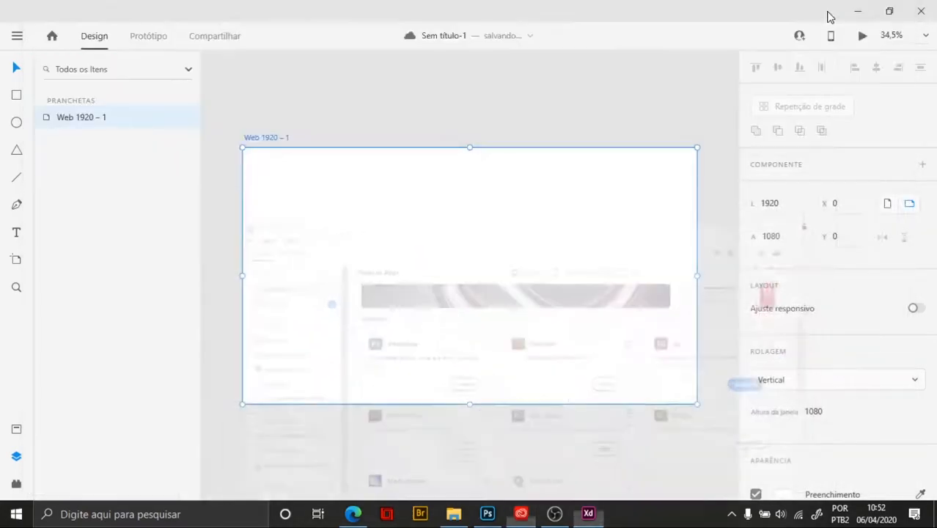
{"action": "left_click", "coordinate": [520, 514]}
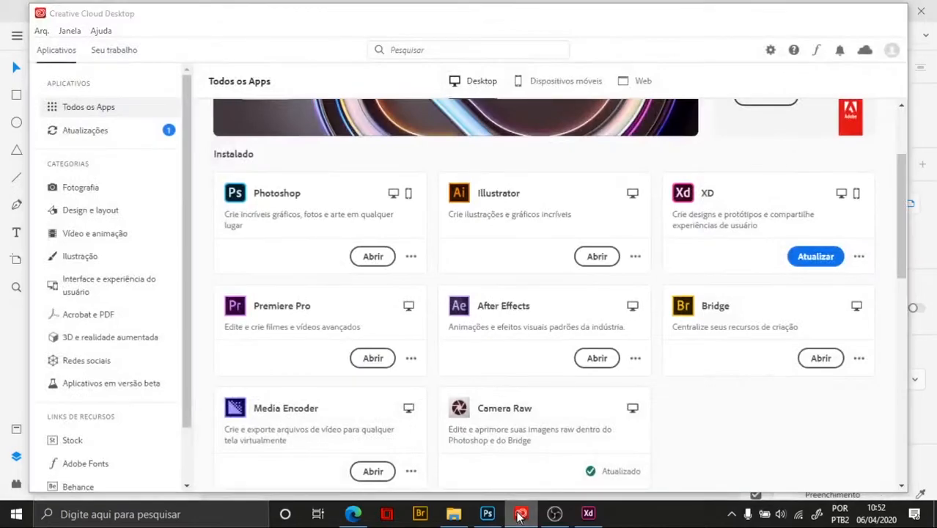
{"action": "left_click", "coordinate": [520, 514]}
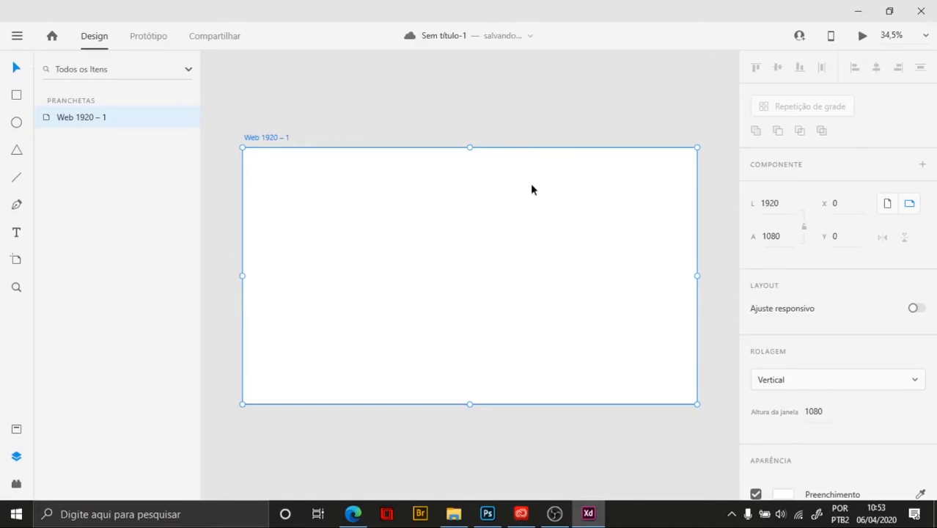
Deselect the Web 1920 – 1 artboard and select it again
{"action": "left_click", "coordinate": [520, 129]}
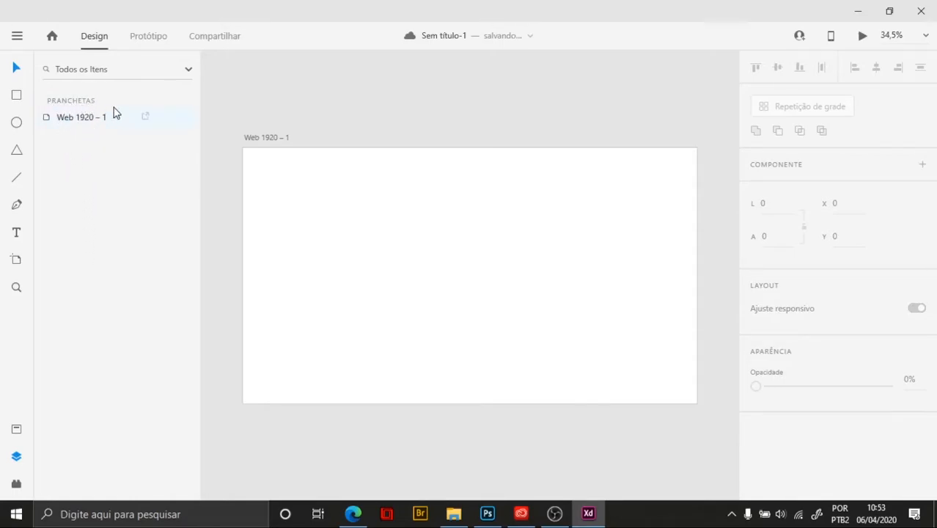
{"action": "left_click", "coordinate": [88, 125]}
{"action": "left_click", "coordinate": [269, 117]}
{"action": "left_click", "coordinate": [267, 138]}
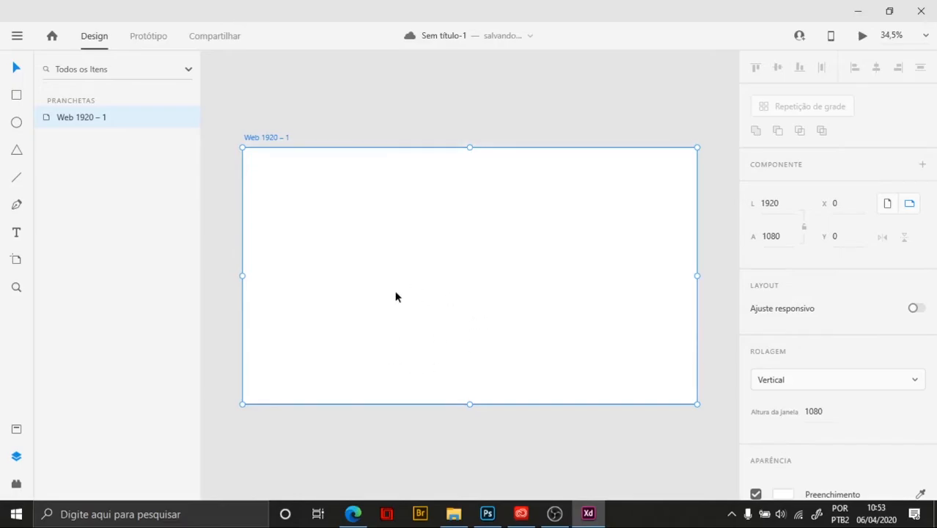
Inspect the blank artboard at different zoom levels and canvas positions
{"action": "scroll", "coordinate": [396, 296], "scroll_direction": "down", "scroll_amount": 3}
{"action": "scroll", "coordinate": [414, 296], "scroll_direction": "up", "scroll_amount": 1}
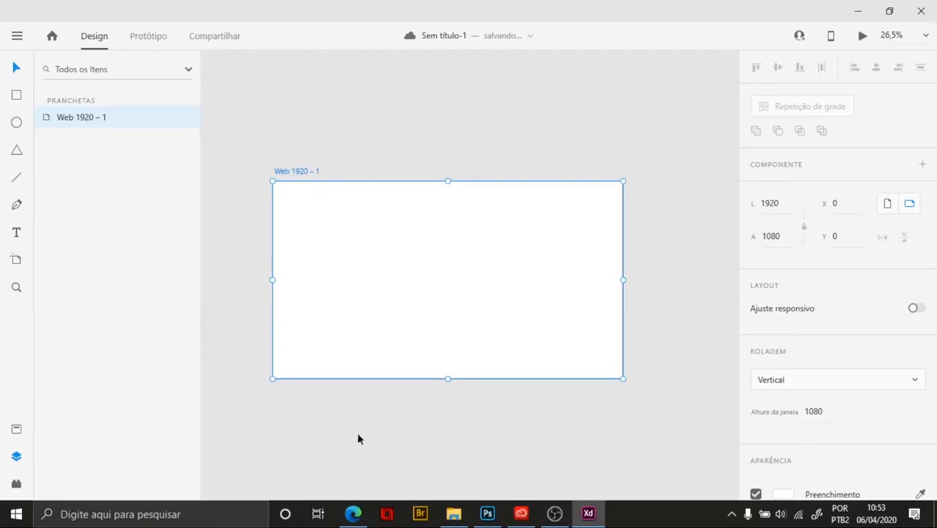
{"action": "scroll", "coordinate": [485, 239], "scroll_direction": "down", "scroll_amount": 3}
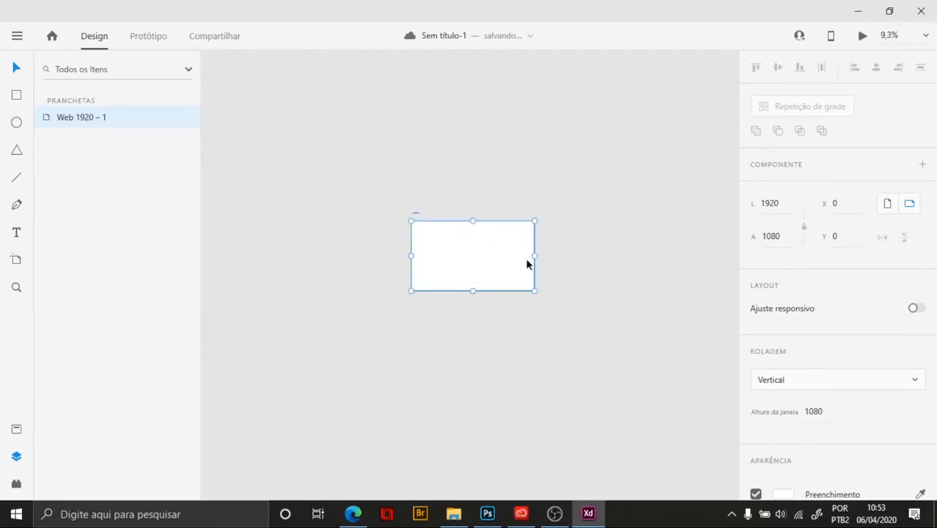
{"action": "scroll", "coordinate": [457, 261], "scroll_direction": "up", "scroll_amount": 3}
{"action": "left_click_drag", "start_coordinate": [512, 240], "coordinate": [472, 265]}
{"action": "scroll", "coordinate": [444, 265], "scroll_direction": "up", "scroll_amount": 2}
{"action": "left_click", "coordinate": [368, 236]}
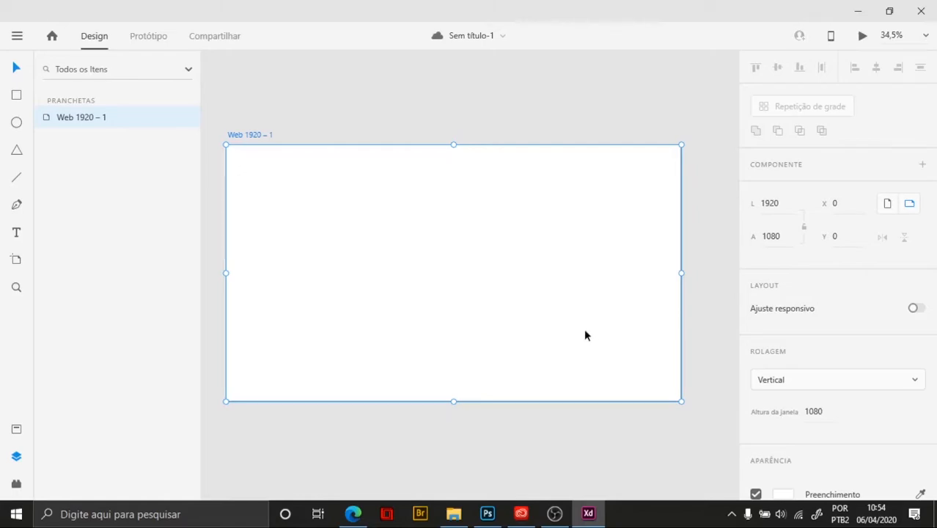
{"action": "scroll", "coordinate": [584, 184], "scroll_direction": "right", "scroll_amount": 4}
{"action": "scroll", "coordinate": [585, 183], "scroll_direction": "up", "scroll_amount": 1}
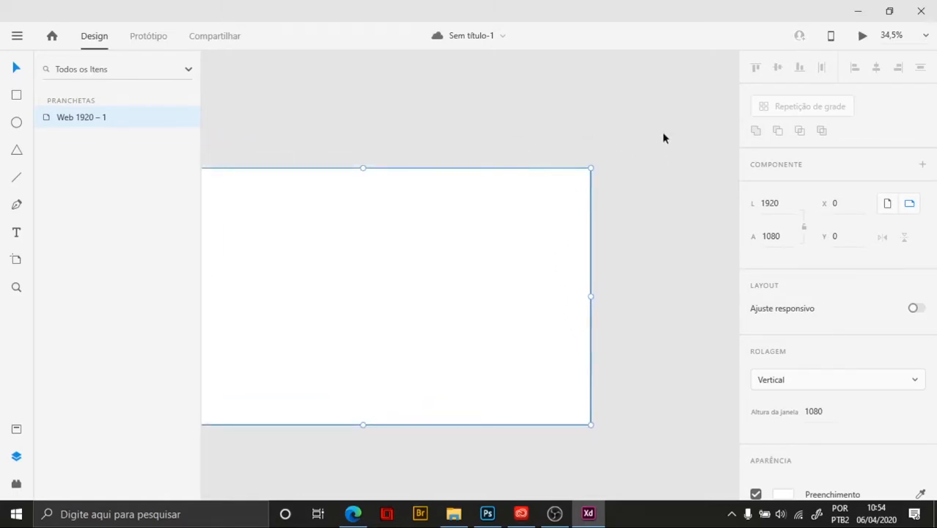
{"action": "left_click_drag", "start_coordinate": [368, 291], "coordinate": [464, 276]}
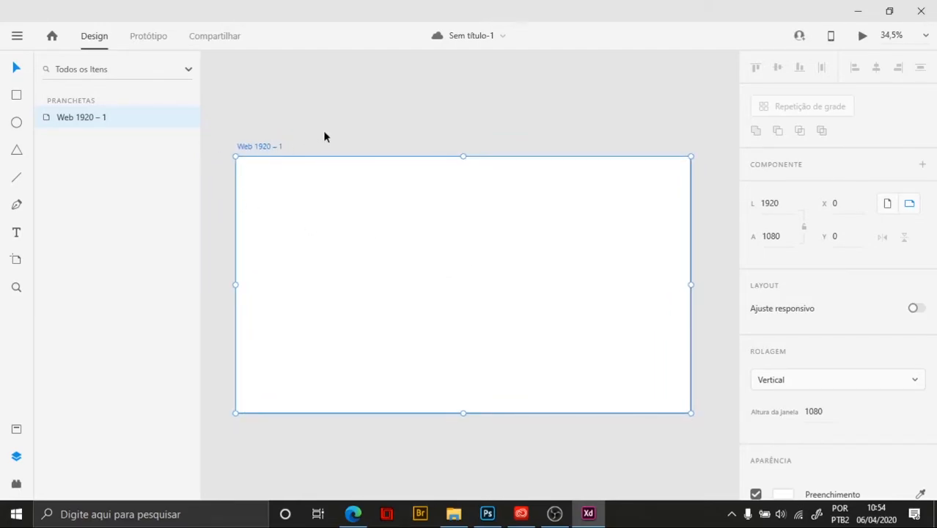
{"action": "double_click", "coordinate": [262, 146]}
{"action": "left_click", "coordinate": [280, 148]}
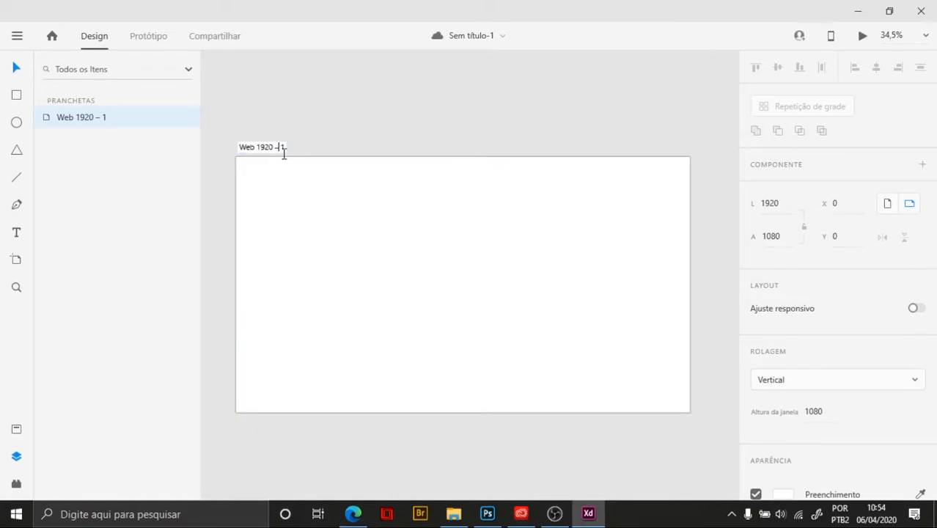
{"action": "left_click_drag", "start_coordinate": [282, 146], "coordinate": [226, 151]}
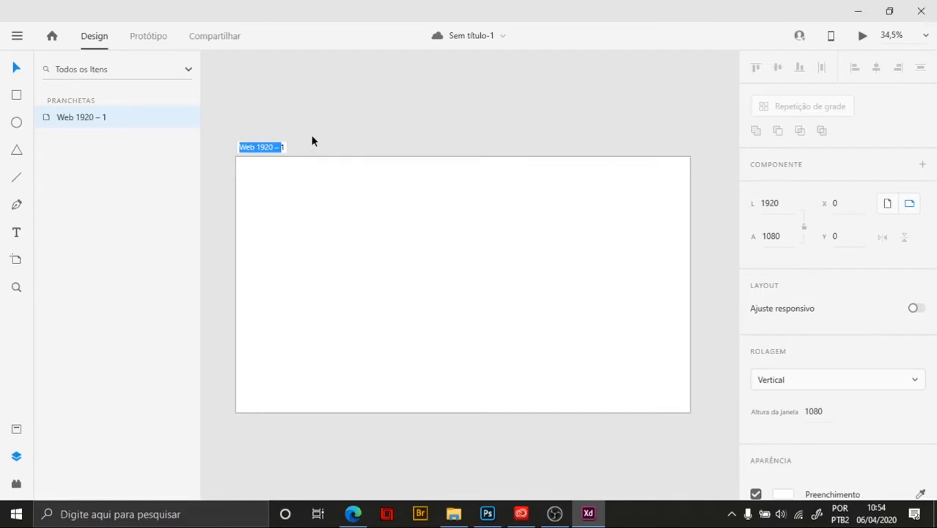
{"action": "key", "text": "Return"}
{"action": "left_click", "coordinate": [340, 121]}
{"action": "left_click", "coordinate": [353, 200]}
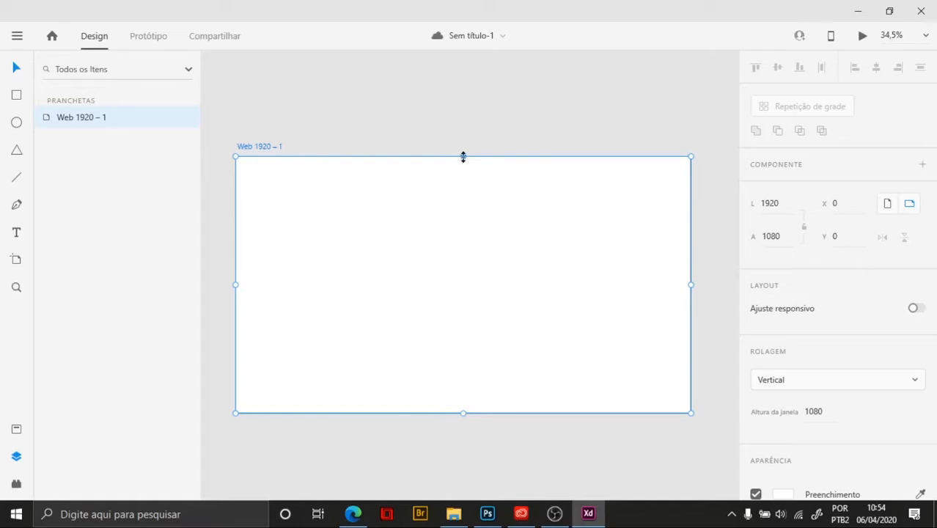
Try extending and shortening the artboard from its bottom edge, undoing each change
{"action": "left_click_drag", "start_coordinate": [463, 413], "coordinate": [457, 452]}
{"action": "key", "text": "ctrl+z"}
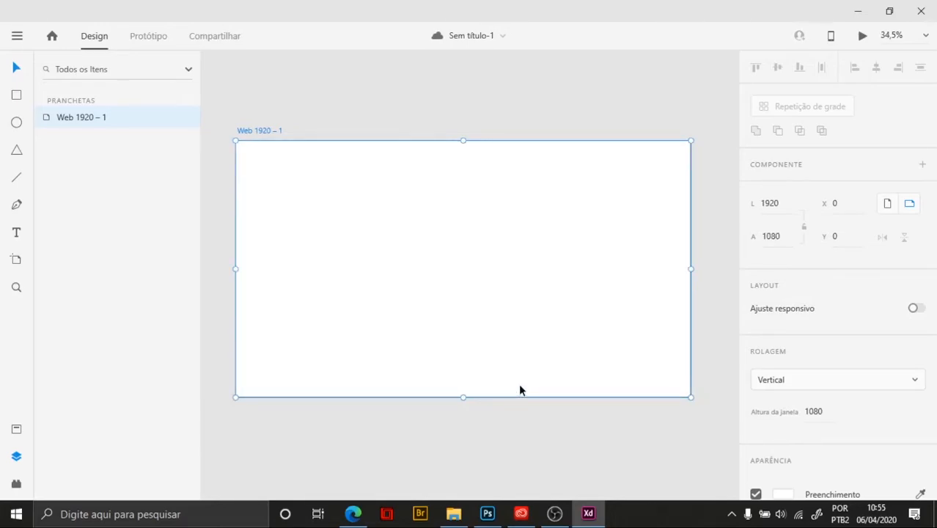
{"action": "left_click_drag", "start_coordinate": [462, 397], "coordinate": [463, 325]}
{"action": "key", "text": "ctrl+z"}
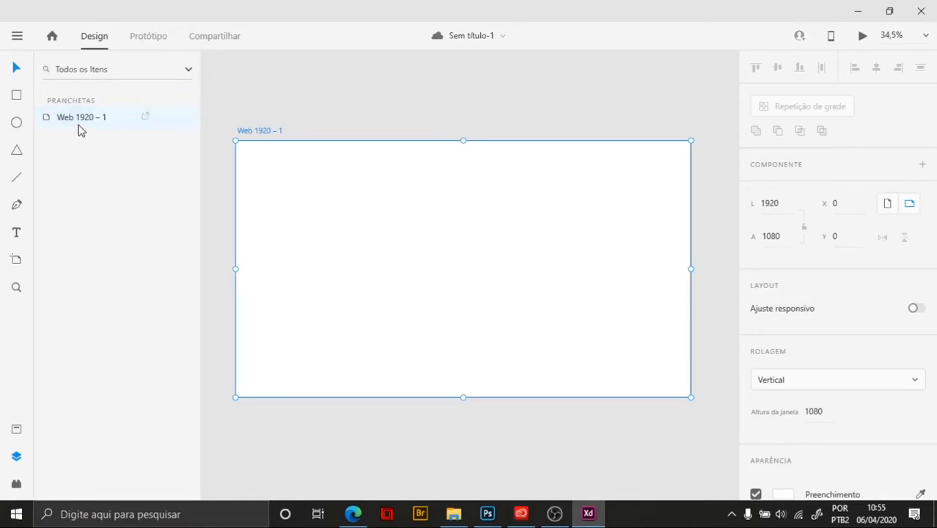
Review the document's layers, plug-ins and assets, dismissing the plug-in discovery notice
{"action": "left_click", "coordinate": [16, 458]}
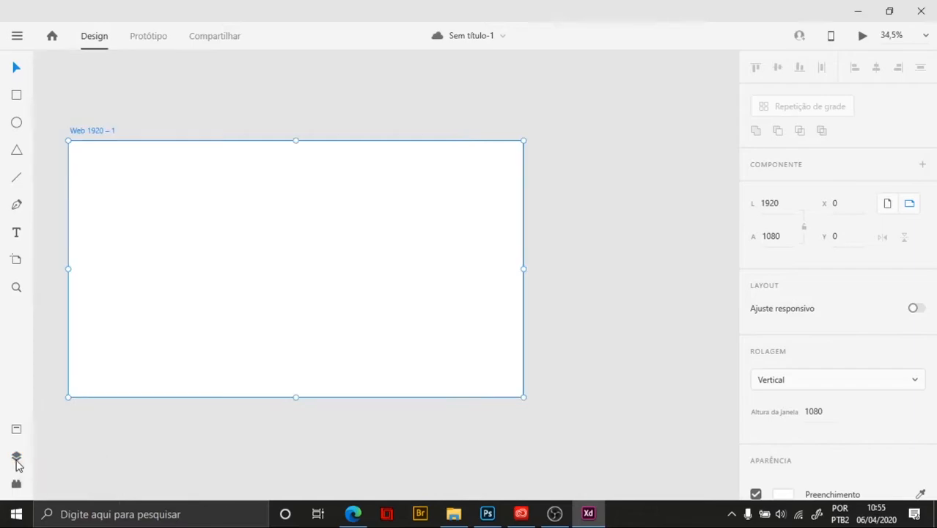
{"action": "left_click", "coordinate": [16, 458]}
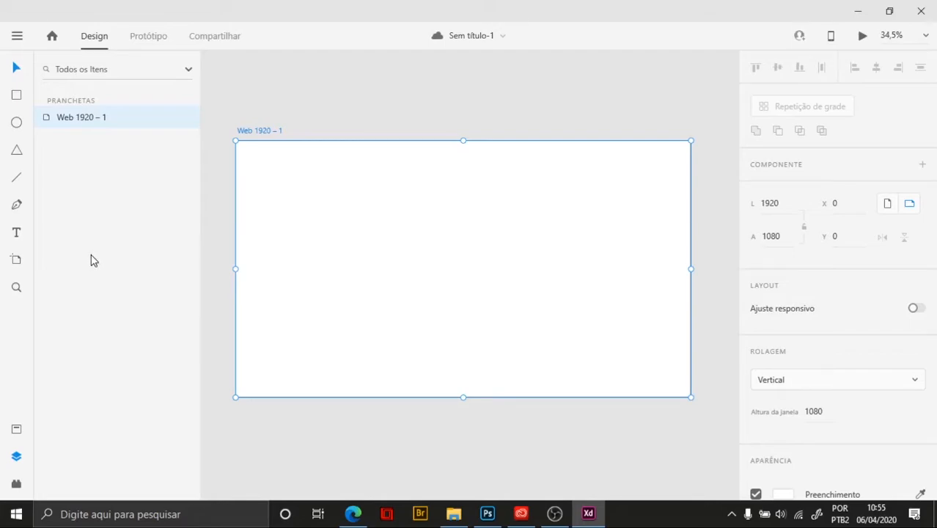
{"action": "left_click", "coordinate": [16, 485]}
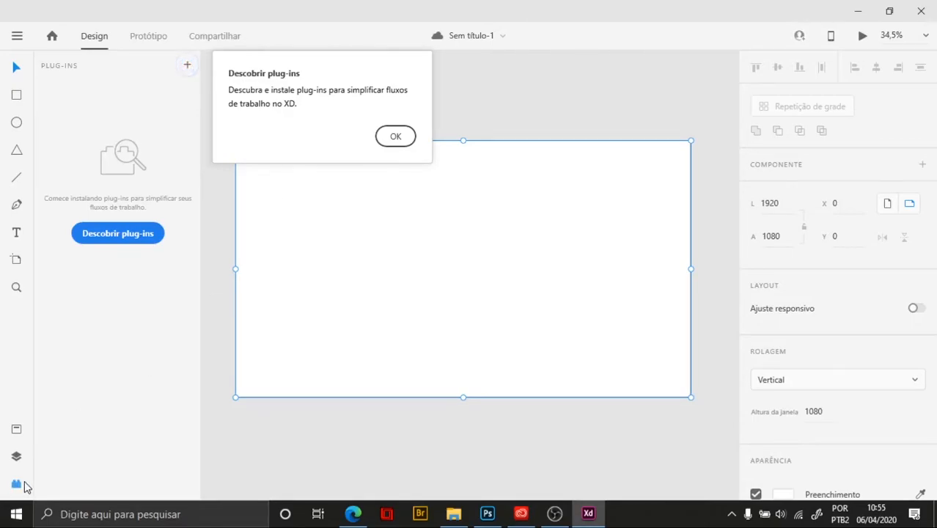
{"action": "left_click", "coordinate": [396, 137]}
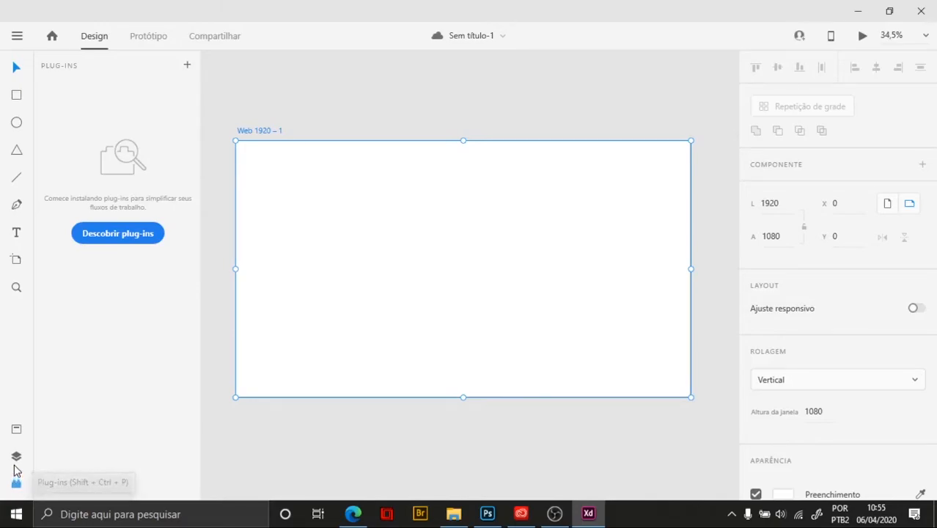
{"action": "left_click", "coordinate": [16, 431]}
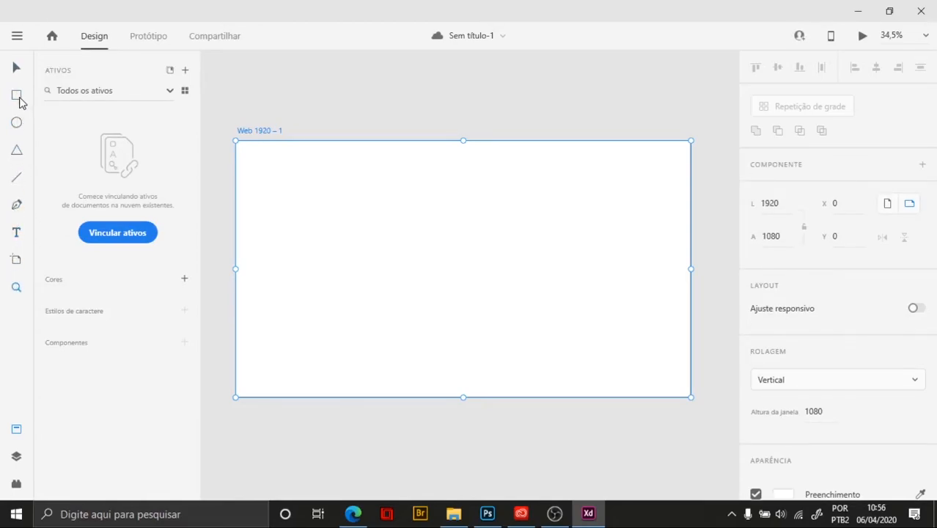
Examine the selection and drawing tools: rectangle, ellipse, polygon, line and pen
{"action": "left_click", "coordinate": [17, 70]}
{"action": "left_click", "coordinate": [18, 153]}
{"action": "left_click", "coordinate": [17, 95]}
{"action": "left_click", "coordinate": [18, 179]}
{"action": "left_click", "coordinate": [18, 99]}
{"action": "left_click", "coordinate": [15, 124]}
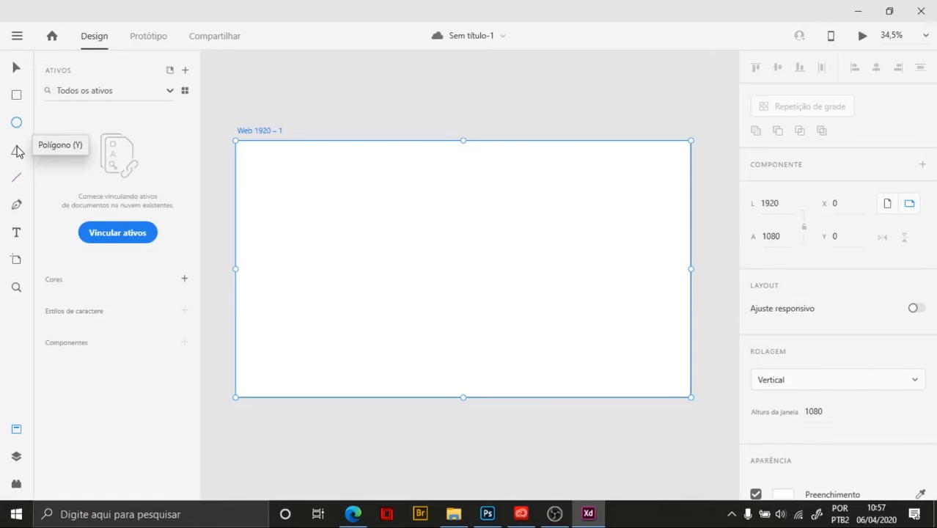
{"action": "left_click", "coordinate": [18, 151]}
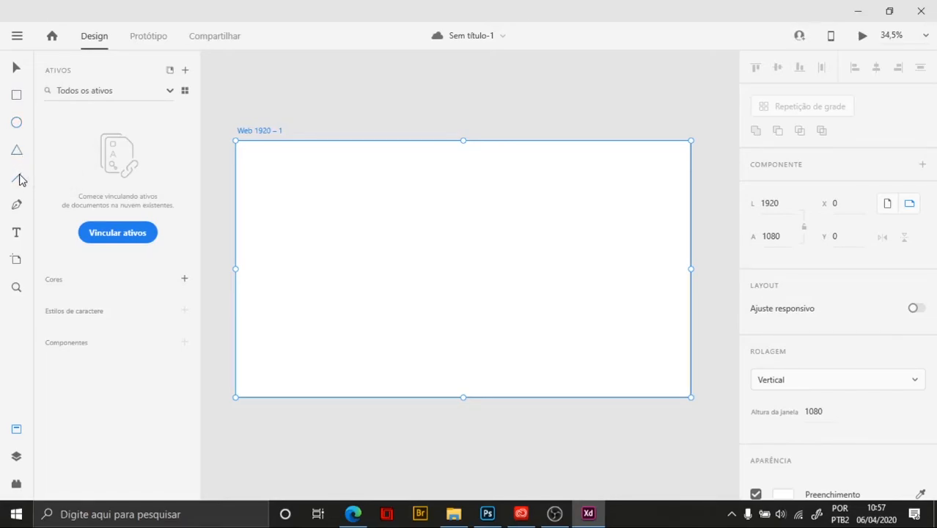
{"action": "left_click", "coordinate": [17, 206]}
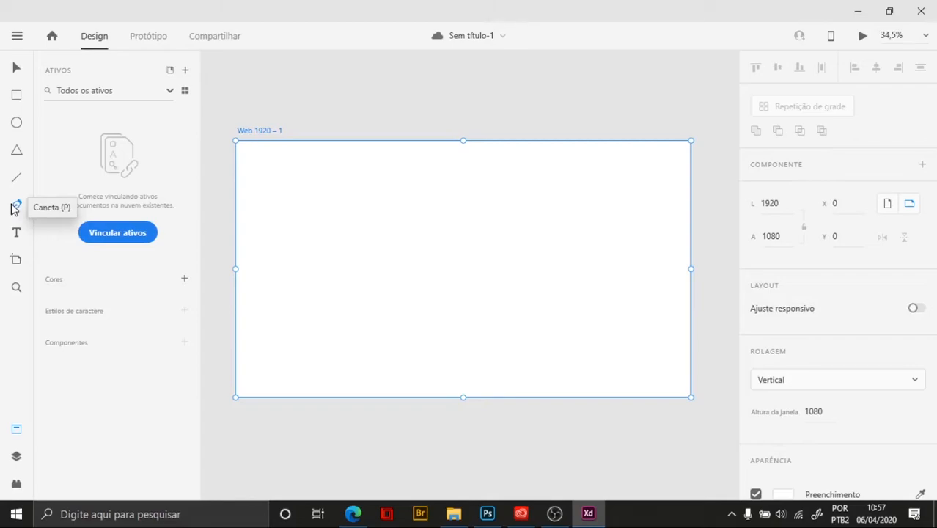
Look over the Text and Zoom tools and draw a square of about 464 × 464 in the artboard's upper left
{"action": "left_click", "coordinate": [19, 234]}
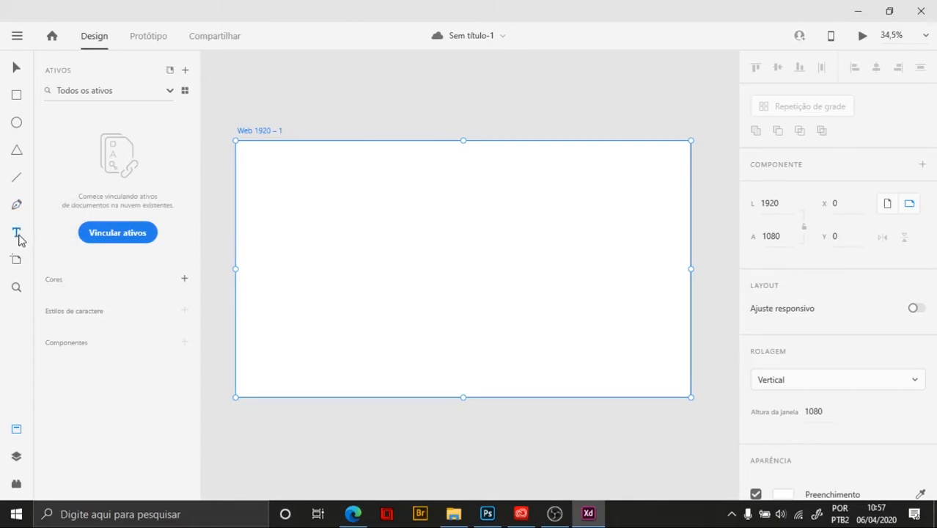
{"action": "left_click", "coordinate": [19, 289]}
{"action": "left_click", "coordinate": [17, 98]}
{"action": "mouse_move", "coordinate": [264, 176]}
{"action": "left_mouse_down"}
{"action": "mouse_move", "coordinate": [303, 218]}
{"action": "mouse_move", "coordinate": [363, 248]}
{"action": "mouse_move", "coordinate": [383, 288]}
{"action": "mouse_move", "coordinate": [456, 277]}
{"action": "mouse_move", "coordinate": [414, 341]}
{"action": "mouse_move", "coordinate": [536, 255]}
{"action": "mouse_move", "coordinate": [600, 253]}
{"action": "mouse_move", "coordinate": [507, 277]}
{"action": "mouse_move", "coordinate": [452, 357]}
{"action": "mouse_move", "coordinate": [609, 247]}
{"action": "mouse_move", "coordinate": [613, 255]}
{"action": "mouse_move", "coordinate": [452, 261]}
{"action": "mouse_move", "coordinate": [667, 254]}
{"action": "mouse_move", "coordinate": [611, 255]}
{"action": "mouse_move", "coordinate": [420, 320]}
{"action": "mouse_move", "coordinate": [357, 371]}
{"action": "mouse_move", "coordinate": [304, 377]}
{"action": "mouse_move", "coordinate": [328, 345]}
{"action": "mouse_move", "coordinate": [363, 260]}
{"action": "mouse_move", "coordinate": [383, 249]}
{"action": "mouse_move", "coordinate": [491, 341]}
{"action": "mouse_move", "coordinate": [483, 328]}
{"action": "mouse_move", "coordinate": [503, 359]}
{"action": "mouse_move", "coordinate": [434, 272]}
{"action": "mouse_move", "coordinate": [561, 273]}
{"action": "mouse_move", "coordinate": [594, 343]}
{"action": "mouse_move", "coordinate": [629, 280]}
{"action": "mouse_move", "coordinate": [648, 339]}
{"action": "mouse_move", "coordinate": [588, 270]}
{"action": "mouse_move", "coordinate": [632, 291]}
{"action": "mouse_move", "coordinate": [565, 285]}
{"action": "left_mouse_up"}
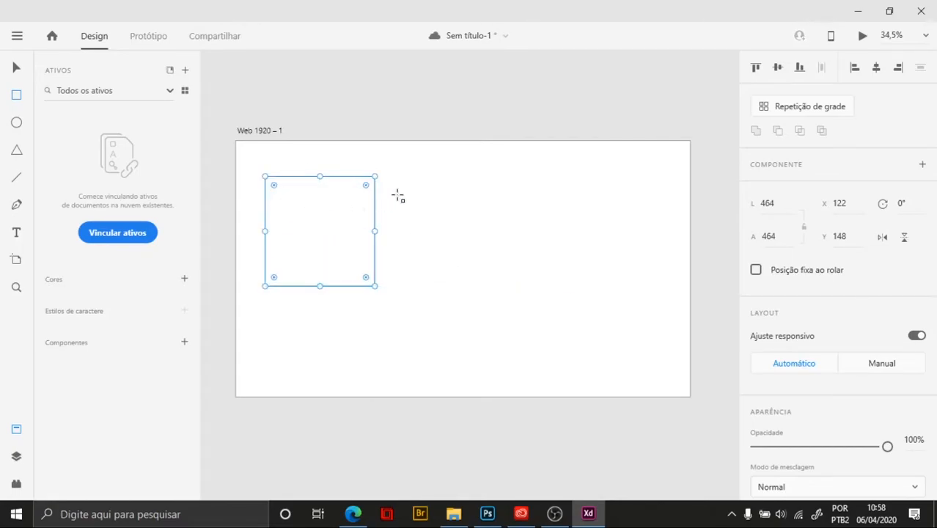
Draw a circle about 429 in diameter beside the square and move it so their top edges align at Y 148
{"action": "left_click", "coordinate": [16, 123]}
{"action": "left_click_drag", "start_coordinate": [408, 185], "coordinate": [539, 288]}
{"action": "left_click", "coordinate": [16, 68]}
{"action": "left_click_drag", "start_coordinate": [461, 259], "coordinate": [445, 249]}
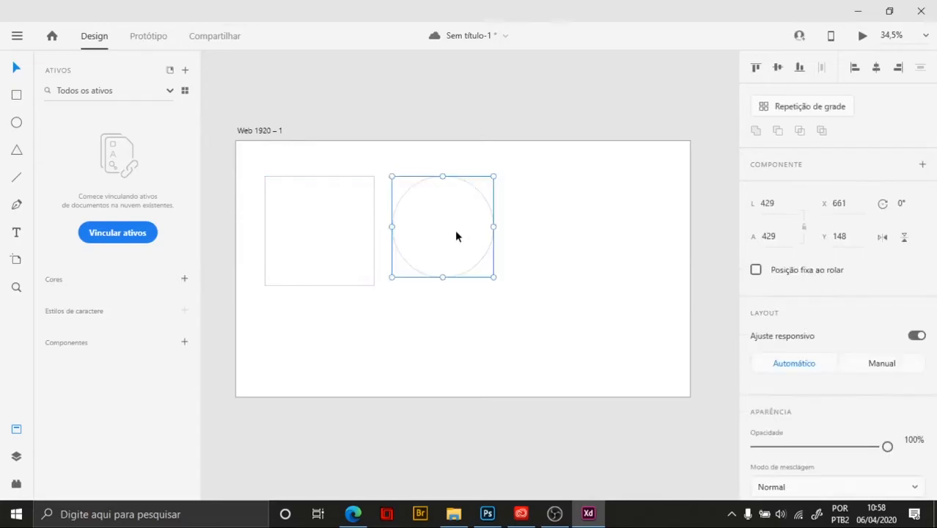
Place a triangle of about 383 × 332 beside the circle and draw a horizontal line about 972 long below the shapes
{"action": "left_click", "coordinate": [17, 151]}
{"action": "mouse_move", "coordinate": [586, 214]}
{"action": "left_mouse_down"}
{"action": "mouse_move", "coordinate": [640, 327]}
{"action": "mouse_move", "coordinate": [625, 272]}
{"action": "mouse_move", "coordinate": [600, 265]}
{"action": "mouse_move", "coordinate": [623, 295]}
{"action": "mouse_move", "coordinate": [661, 305]}
{"action": "mouse_move", "coordinate": [685, 331]}
{"action": "mouse_move", "coordinate": [676, 323]}
{"action": "left_mouse_up"}
{"action": "left_click", "coordinate": [18, 73]}
{"action": "left_click_drag", "start_coordinate": [634, 266], "coordinate": [582, 236]}
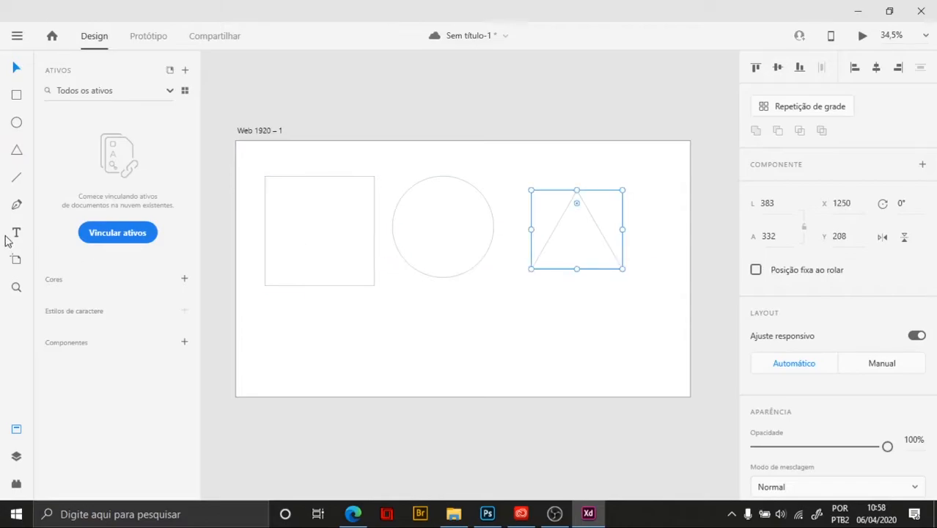
{"action": "mouse_move", "coordinate": [274, 333]}
{"action": "left_mouse_down"}
{"action": "mouse_move", "coordinate": [540, 336]}
{"action": "mouse_move", "coordinate": [571, 378]}
{"action": "mouse_move", "coordinate": [573, 301]}
{"action": "mouse_move", "coordinate": [540, 387]}
{"action": "mouse_move", "coordinate": [545, 204]}
{"action": "mouse_move", "coordinate": [579, 315]}
{"action": "mouse_move", "coordinate": [470, 278]}
{"action": "mouse_move", "coordinate": [480, 321]}
{"action": "mouse_move", "coordinate": [590, 362]}
{"action": "mouse_move", "coordinate": [503, 351]}
{"action": "left_mouse_up"}
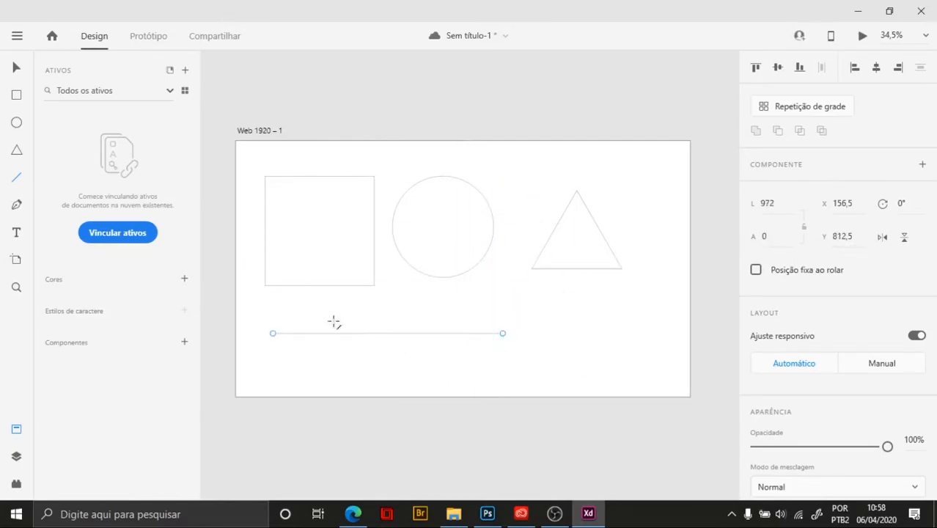
Draw a zigzag path of straight Pen segments below the horizontal line
{"action": "left_click", "coordinate": [12, 210]}
{"action": "scroll", "coordinate": [331, 400], "scroll_direction": "up", "scroll_amount": 2}
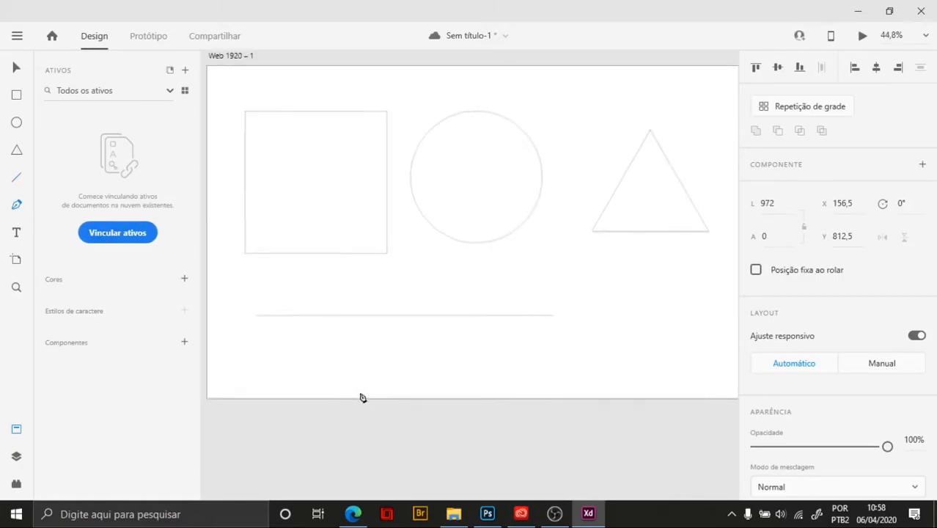
{"action": "left_click_drag", "start_coordinate": [383, 398], "coordinate": [411, 370]}
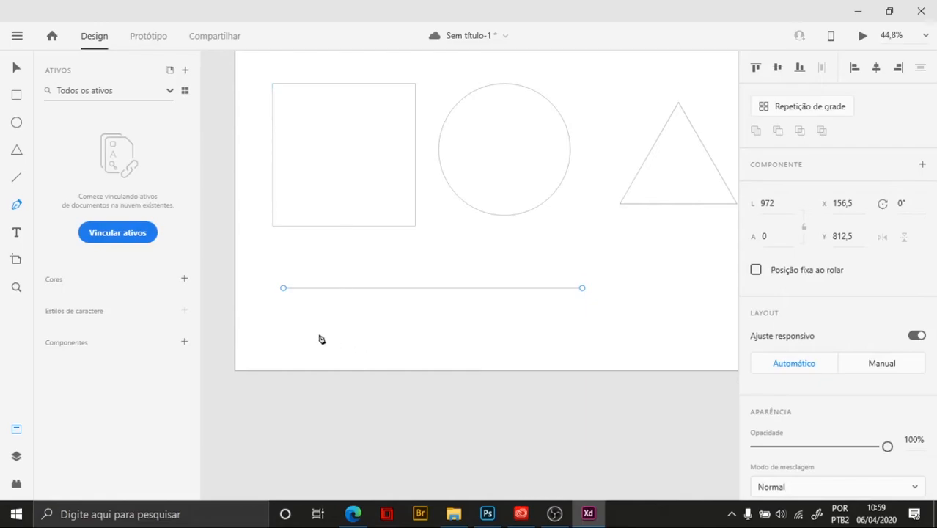
{"action": "left_click", "coordinate": [277, 332]}
{"action": "left_click", "coordinate": [373, 320]}
{"action": "left_click", "coordinate": [427, 350]}
{"action": "left_click", "coordinate": [491, 324]}
{"action": "left_click", "coordinate": [557, 352]}
{"action": "left_click", "coordinate": [602, 320]}
Extend the zigzag path with several smooth curved segments toward the artboard's right edge
{"action": "left_click_drag", "start_coordinate": [702, 306], "coordinate": [504, 322]}
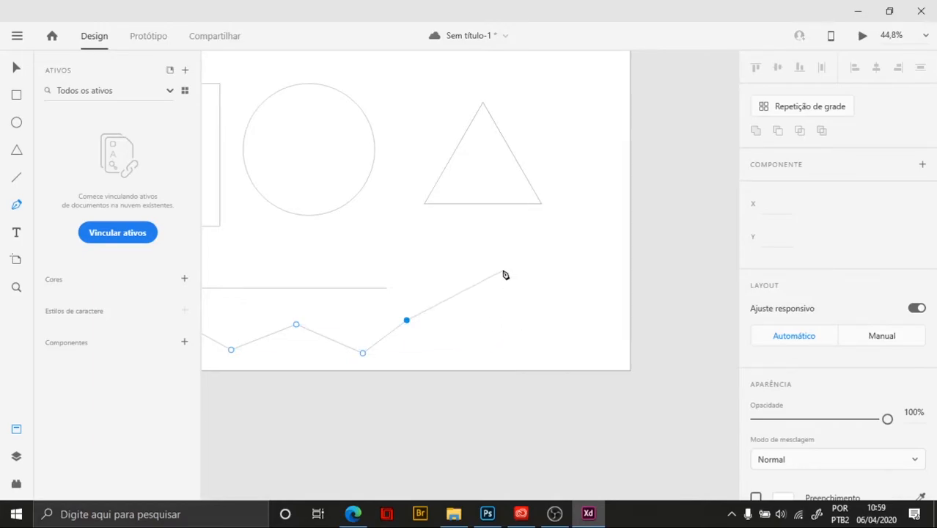
{"action": "left_click_drag", "start_coordinate": [487, 261], "coordinate": [552, 286]}
{"action": "left_click_drag", "start_coordinate": [540, 324], "coordinate": [614, 310]}
{"action": "left_click_drag", "start_coordinate": [595, 249], "coordinate": [533, 272]}
{"action": "left_click", "coordinate": [540, 249]}
{"action": "left_click_drag", "start_coordinate": [505, 238], "coordinate": [484, 222]}
Undo the extra curve points and finish the open path with one smooth curve near the artboard's right edge
{"action": "key", "text": "ctrl+z"}
{"action": "key", "text": "ctrl+z"}
{"action": "key", "text": "ctrl+z"}
{"action": "key", "text": "ctrl+z"}
{"action": "left_click_drag", "start_coordinate": [602, 322], "coordinate": [569, 373]}
{"action": "key", "text": "ctrl+z"}
{"action": "left_click_drag", "start_coordinate": [501, 313], "coordinate": [471, 301]}
{"action": "key", "text": "ctrl+z"}
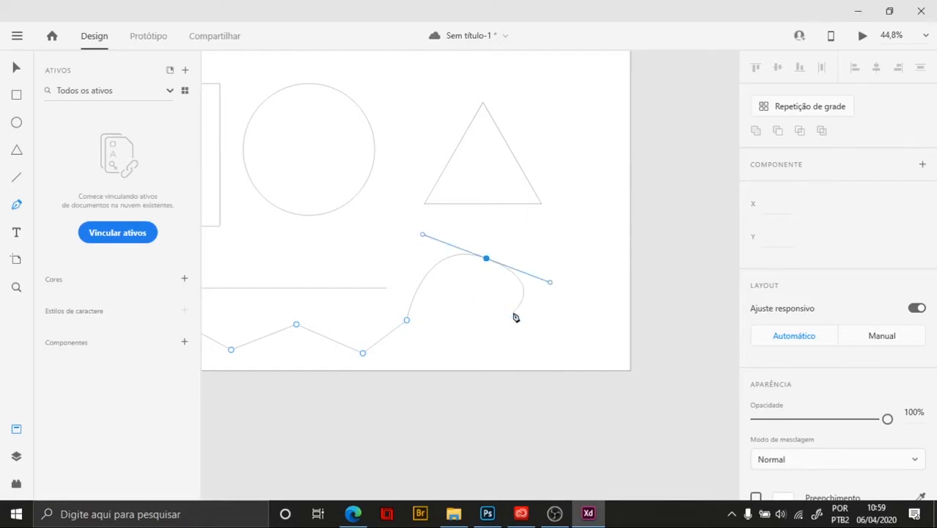
{"action": "left_click_drag", "start_coordinate": [590, 307], "coordinate": [593, 364]}
{"action": "key", "text": "Escape"}
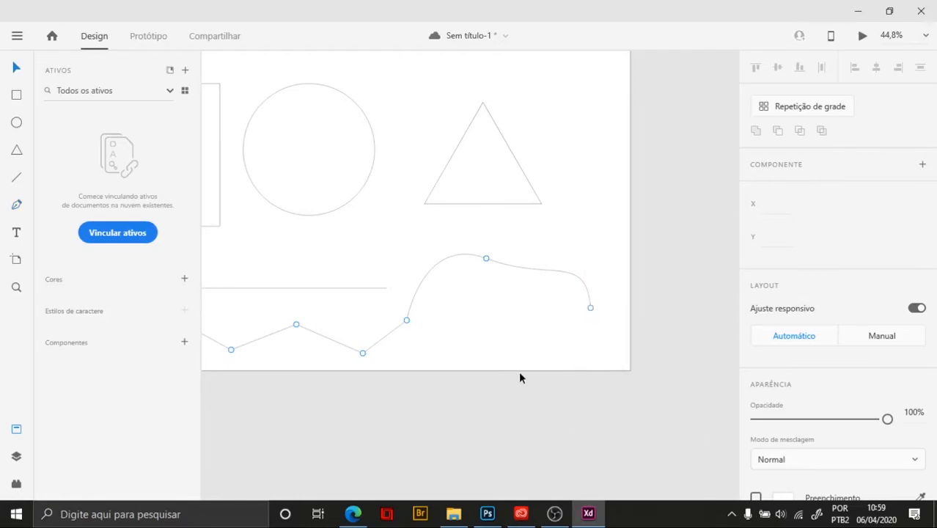
Delete the zigzag and curved Pen path from the artboard
{"action": "left_click_drag", "start_coordinate": [503, 375], "coordinate": [574, 386]}
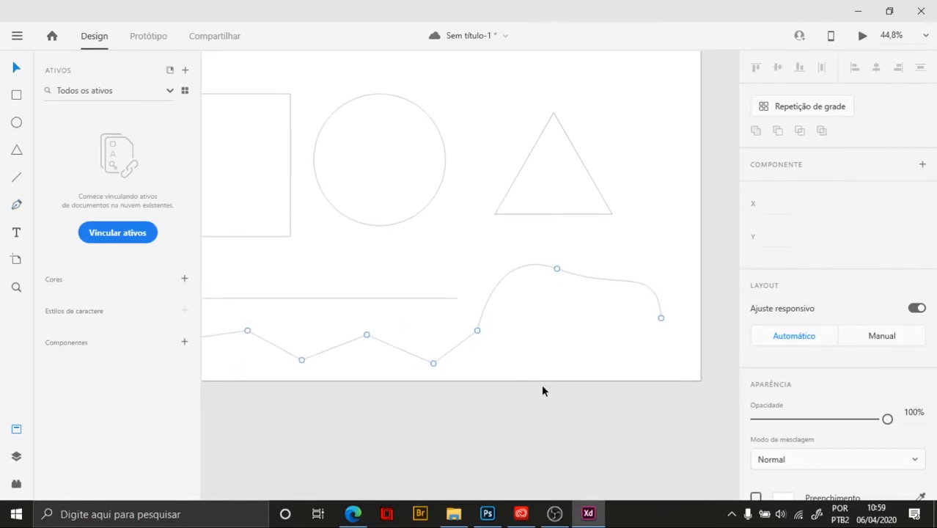
{"action": "scroll", "coordinate": [540, 387], "scroll_direction": "down", "scroll_amount": 2}
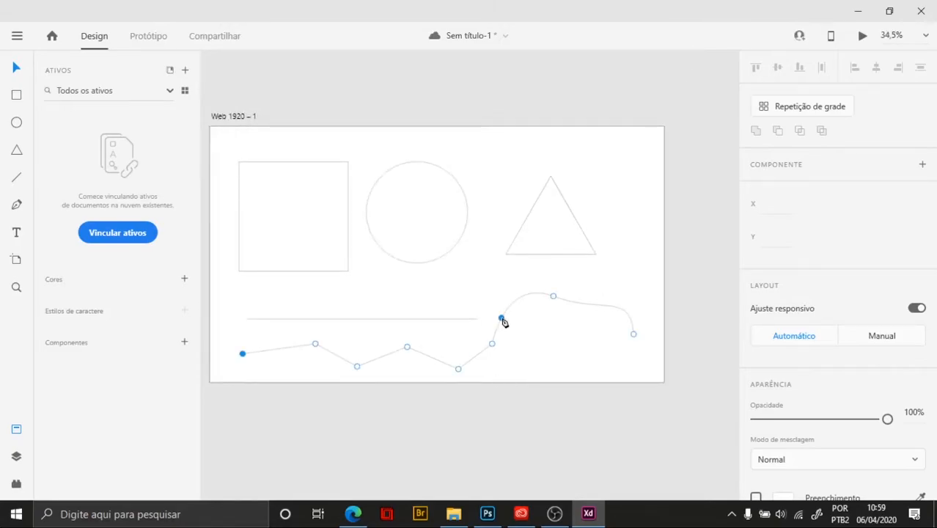
{"action": "left_click", "coordinate": [523, 382]}
{"action": "left_click", "coordinate": [515, 294]}
{"action": "key", "text": "Delete"}
Practise activating the Pen tool and leaving it to return to the Selection tool
{"action": "left_click_drag", "start_coordinate": [339, 280], "coordinate": [366, 299]}
{"action": "left_click", "coordinate": [354, 268]}
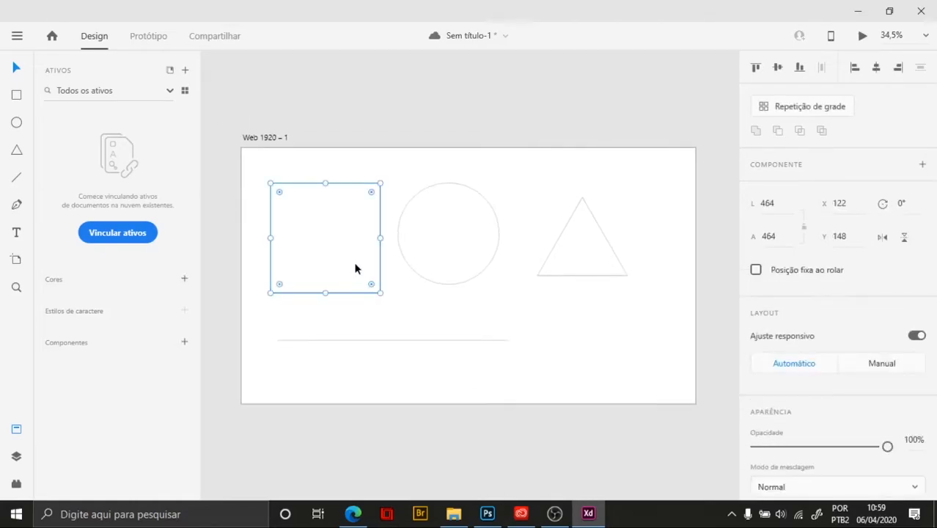
{"action": "left_click", "coordinate": [18, 206]}
{"action": "key", "text": "Escape"}
{"action": "key", "text": "Escape"}
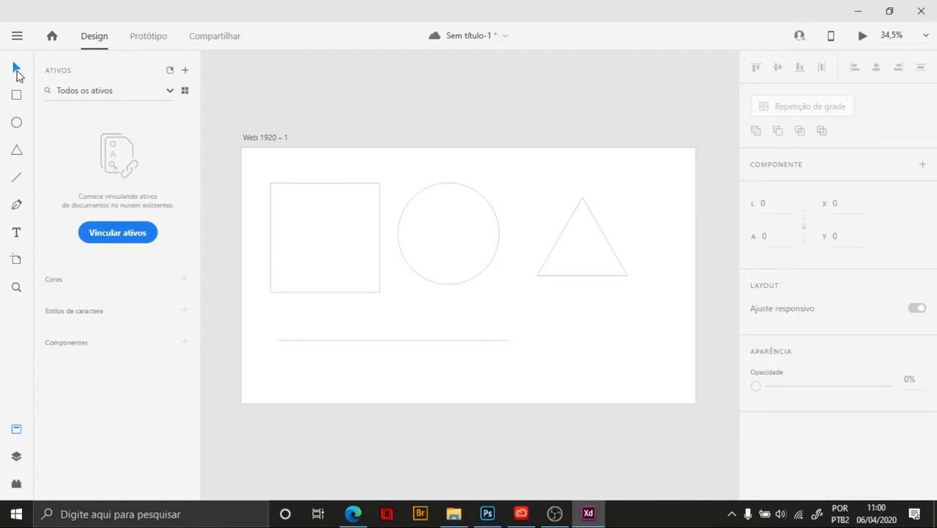
{"action": "left_click", "coordinate": [16, 208]}
{"action": "left_click", "coordinate": [16, 71]}
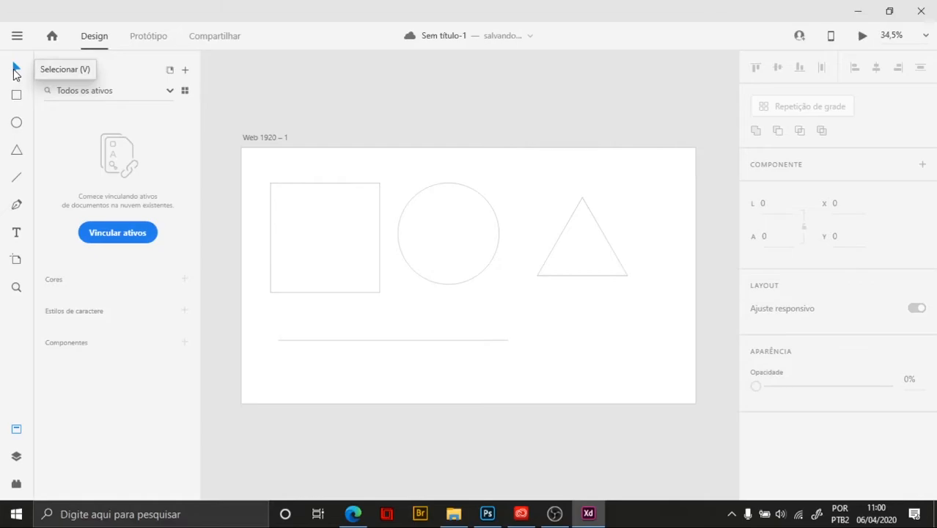
Try selecting shapes one at a time and the square, circle, triangle and line together, clearing the selection at the end
{"action": "left_click", "coordinate": [307, 219]}
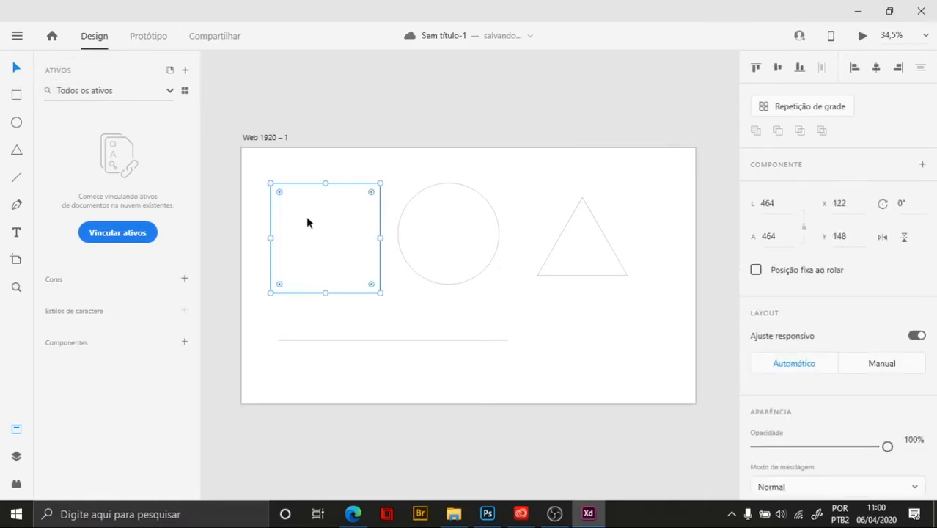
{"action": "scroll", "coordinate": [313, 269], "scroll_direction": "up", "scroll_amount": 2}
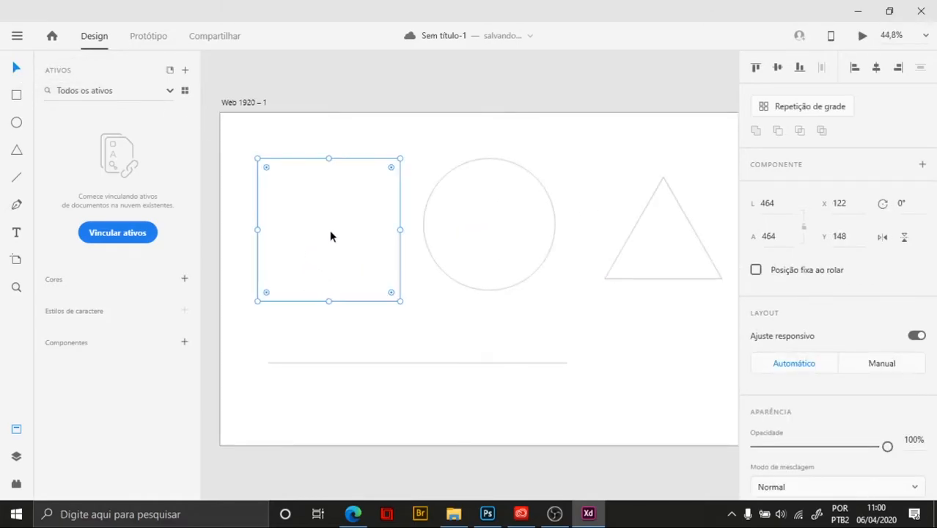
{"action": "left_click", "coordinate": [462, 223]}
{"action": "left_click", "coordinate": [363, 220]}
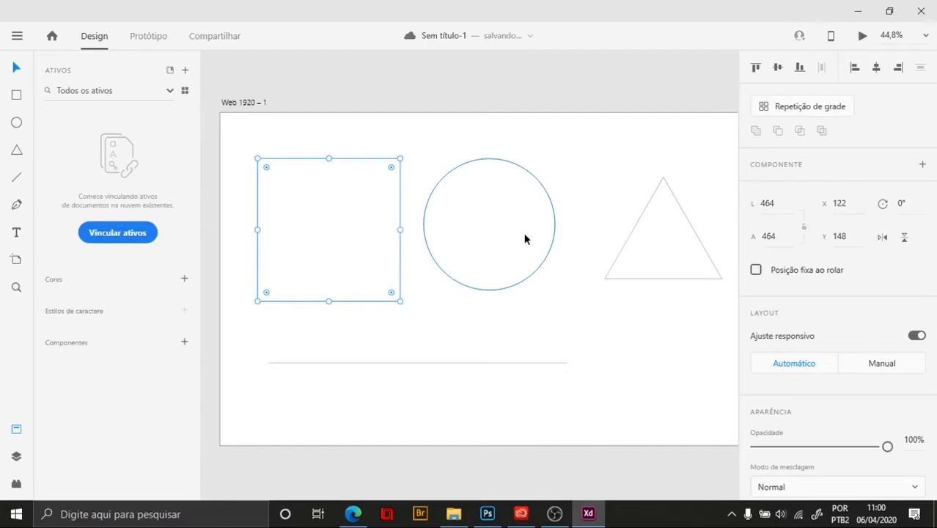
{"action": "left_click", "coordinate": [495, 234], "text": "shift"}
{"action": "left_click", "coordinate": [654, 246], "text": "shift"}
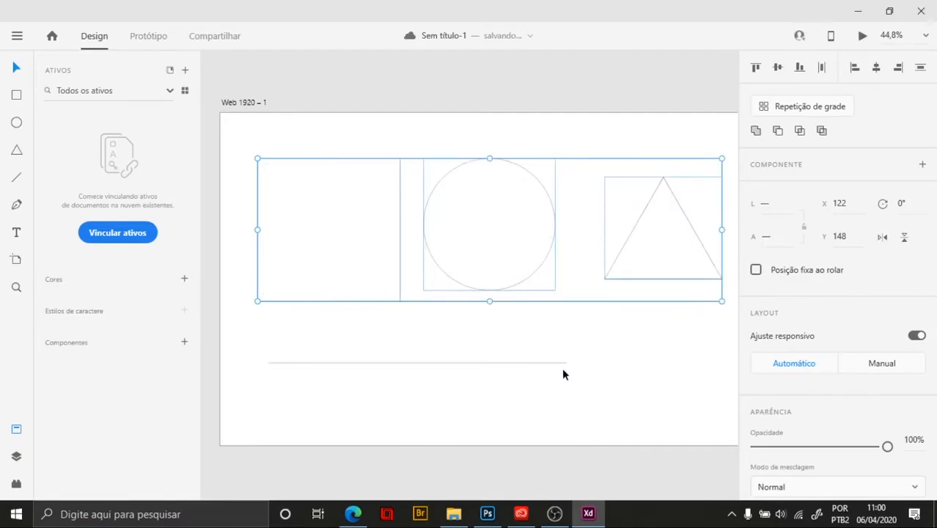
{"action": "left_click", "coordinate": [544, 363], "text": "shift"}
{"action": "left_click", "coordinate": [539, 385]}
Try rounding all four corners of the square together to different radii and undo the rounding
{"action": "left_click", "coordinate": [358, 224]}
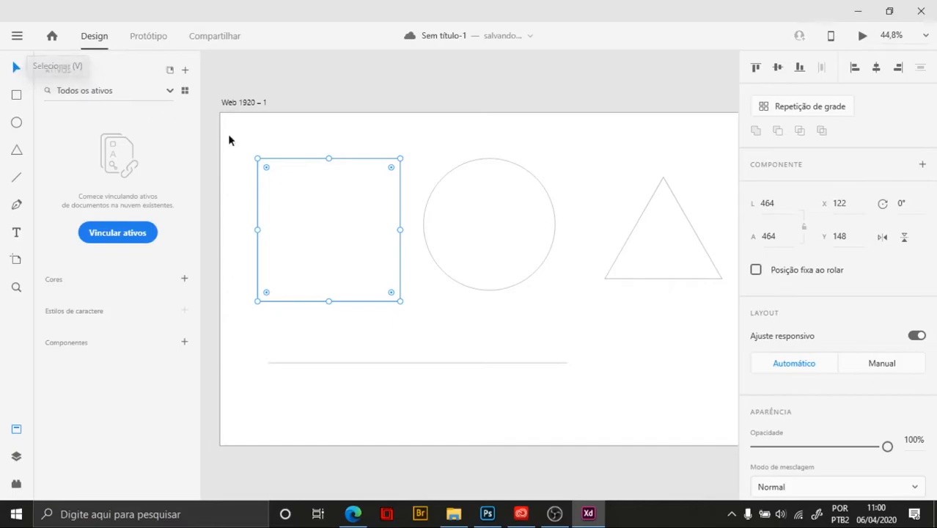
{"action": "left_click_drag", "start_coordinate": [326, 222], "coordinate": [358, 235]}
{"action": "scroll", "coordinate": [325, 205], "scroll_direction": "up", "scroll_amount": 2}
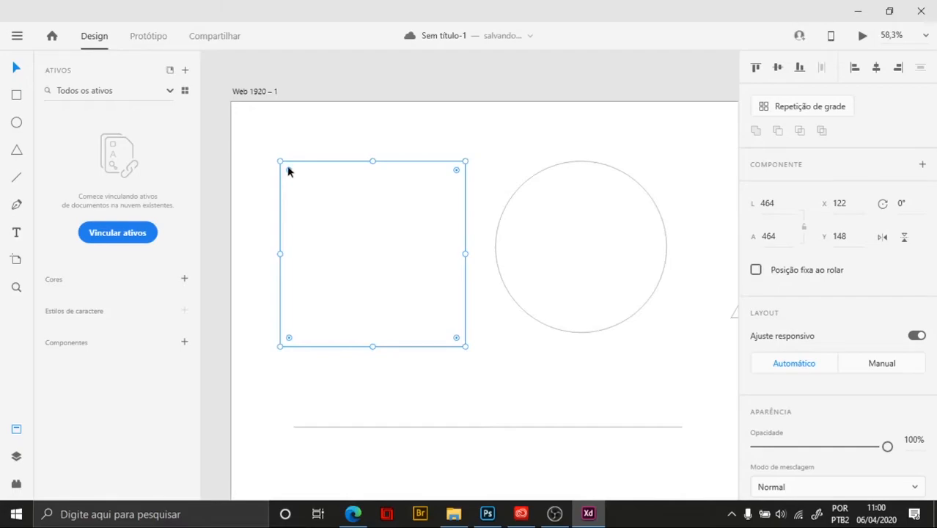
{"action": "scroll", "coordinate": [301, 192], "scroll_direction": "up", "scroll_amount": 1}
{"action": "key", "text": "super"}
{"action": "key", "text": "Escape"}
{"action": "scroll", "coordinate": [305, 241], "scroll_direction": "up", "scroll_amount": 4}
{"action": "left_click", "coordinate": [344, 250]}
{"action": "left_click_drag", "start_coordinate": [368, 235], "coordinate": [368, 170]}
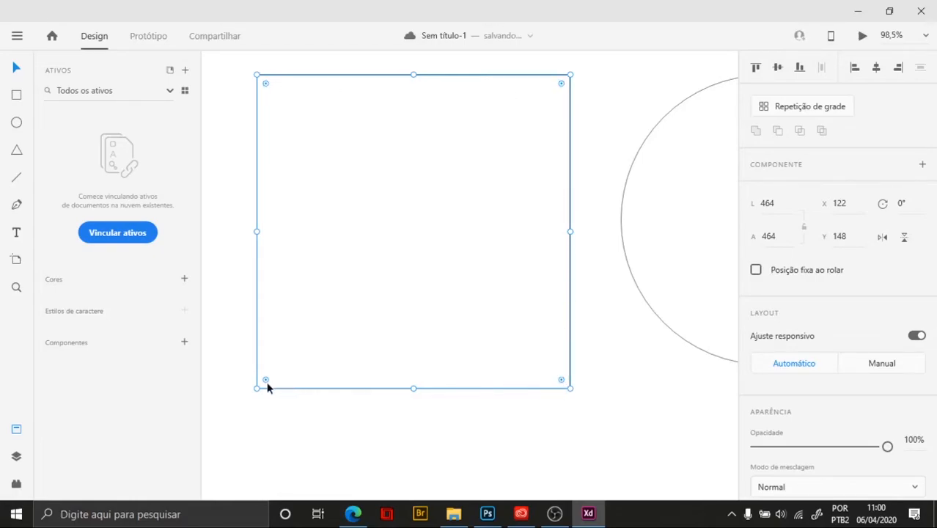
{"action": "left_click_drag", "start_coordinate": [267, 86], "coordinate": [392, 220]}
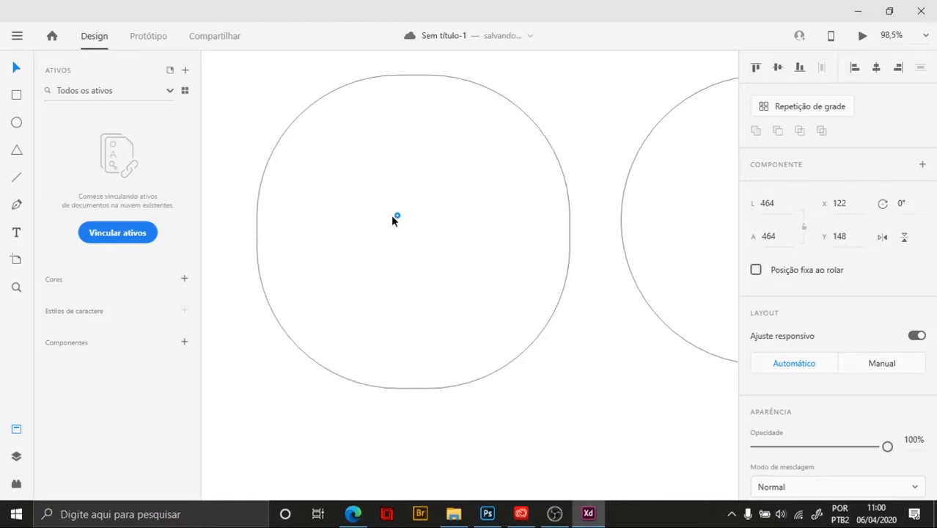
{"action": "left_click_drag", "start_coordinate": [392, 219], "coordinate": [306, 149]}
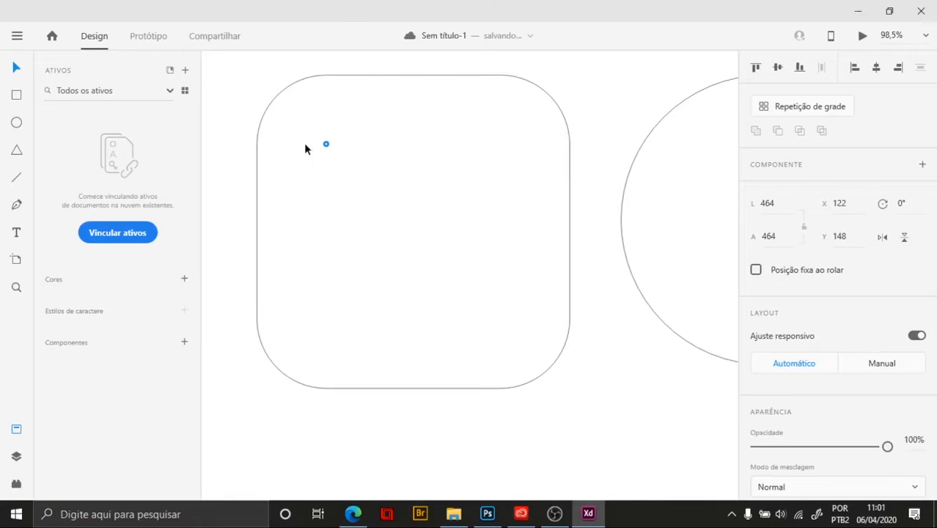
{"action": "left_click_drag", "start_coordinate": [306, 149], "coordinate": [251, 90]}
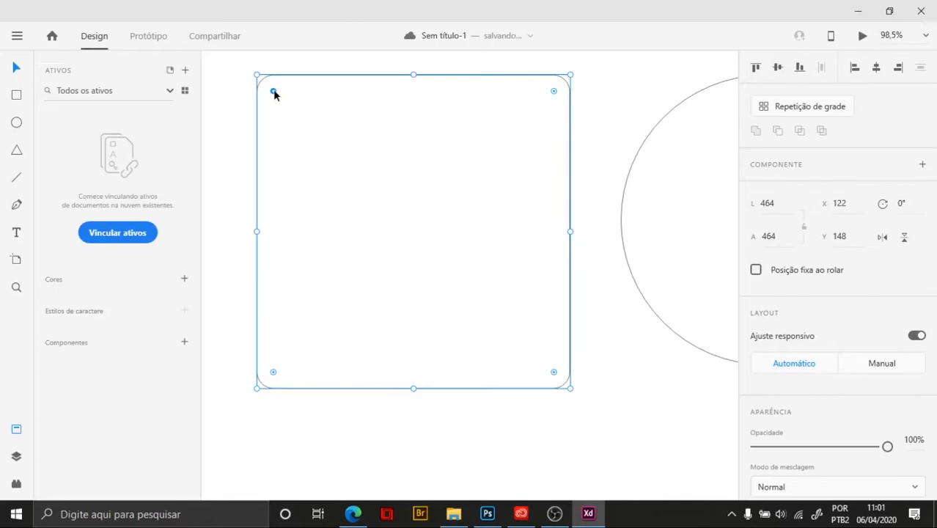
{"action": "left_click_drag", "start_coordinate": [273, 94], "coordinate": [303, 140]}
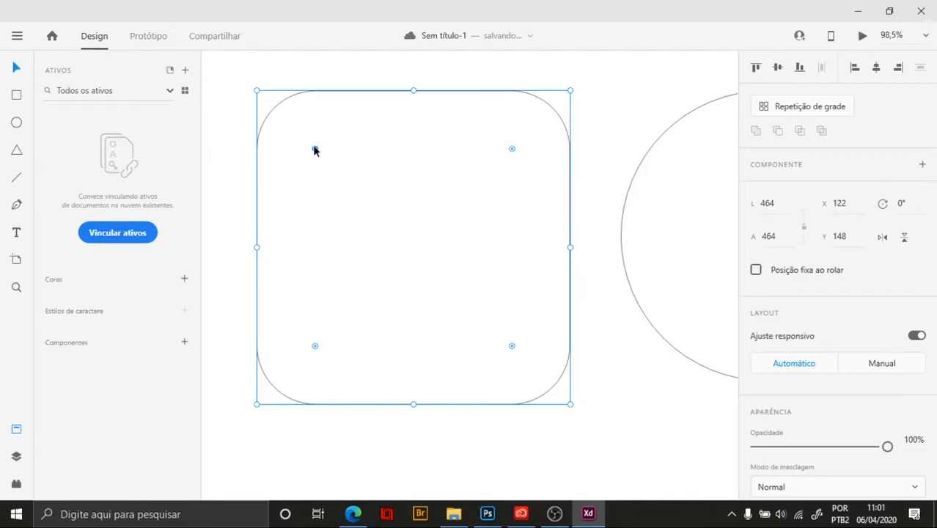
{"action": "key", "text": "ctrl+z"}
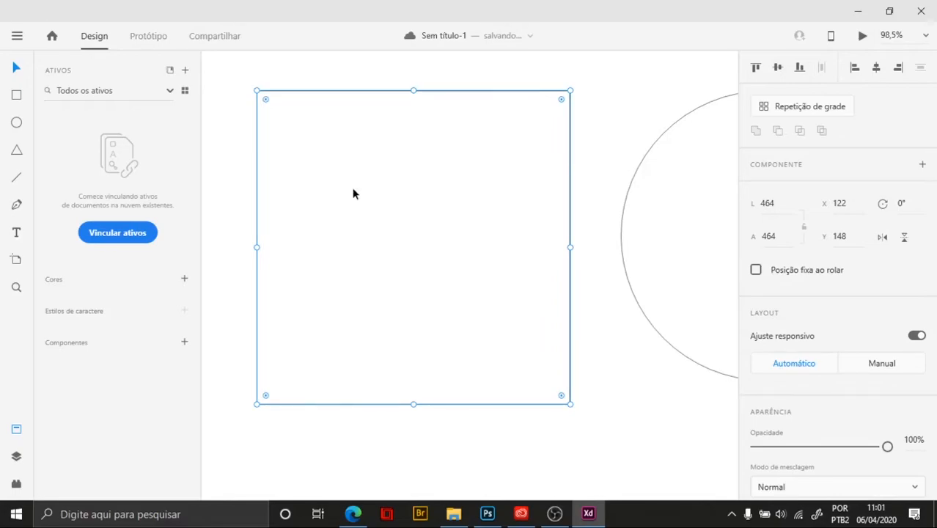
Round only the square's upper-left and lower-right corners individually, leaving the other two sharp
{"action": "left_click_drag", "start_coordinate": [266, 99], "coordinate": [373, 207]}
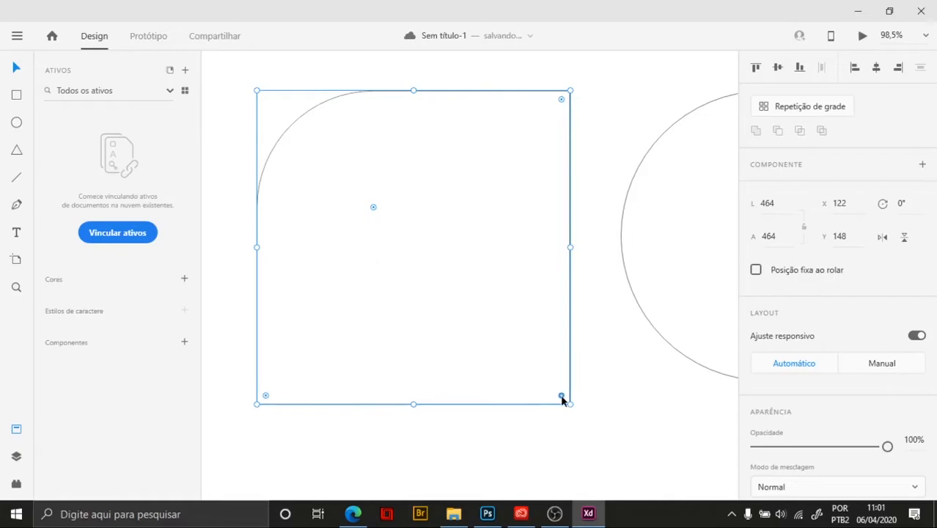
{"action": "key", "text": "alt"}
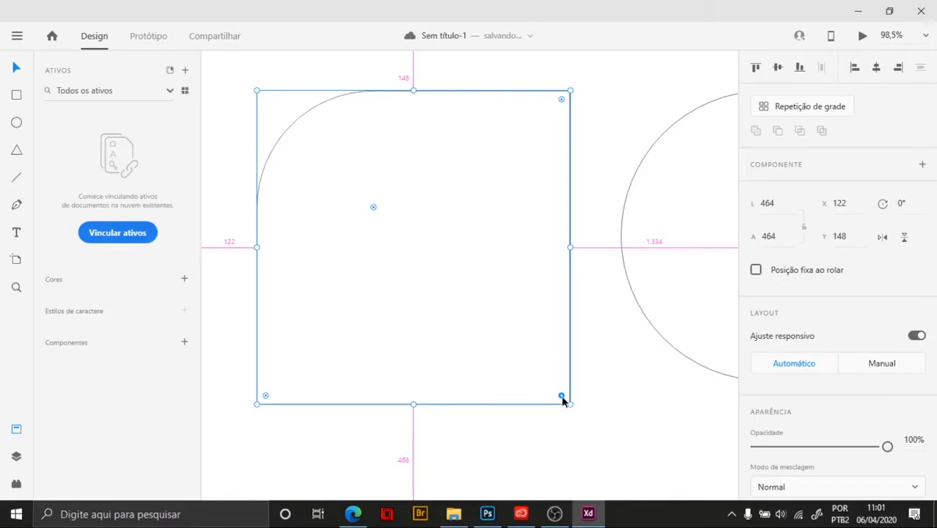
{"action": "left_click_drag", "start_coordinate": [562, 396], "coordinate": [429, 263]}
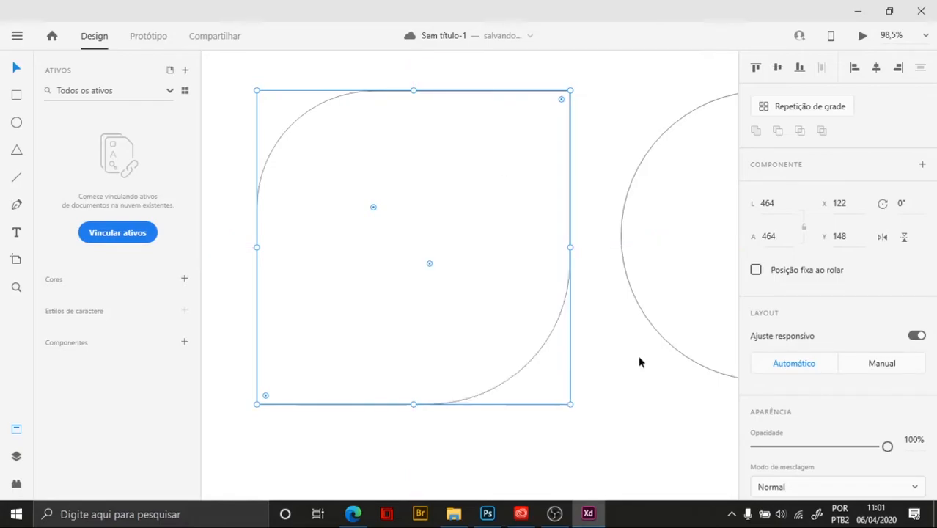
{"action": "left_click", "coordinate": [654, 414]}
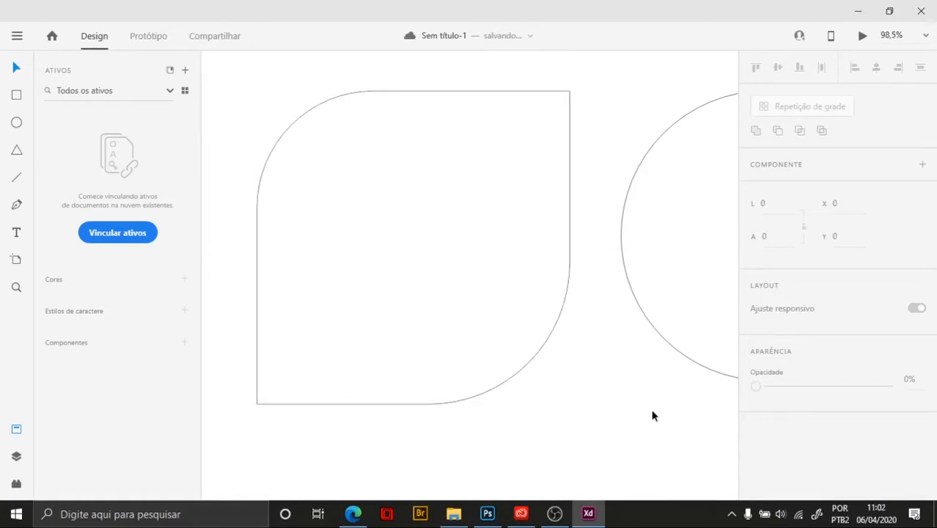
{"action": "left_click", "coordinate": [483, 330]}
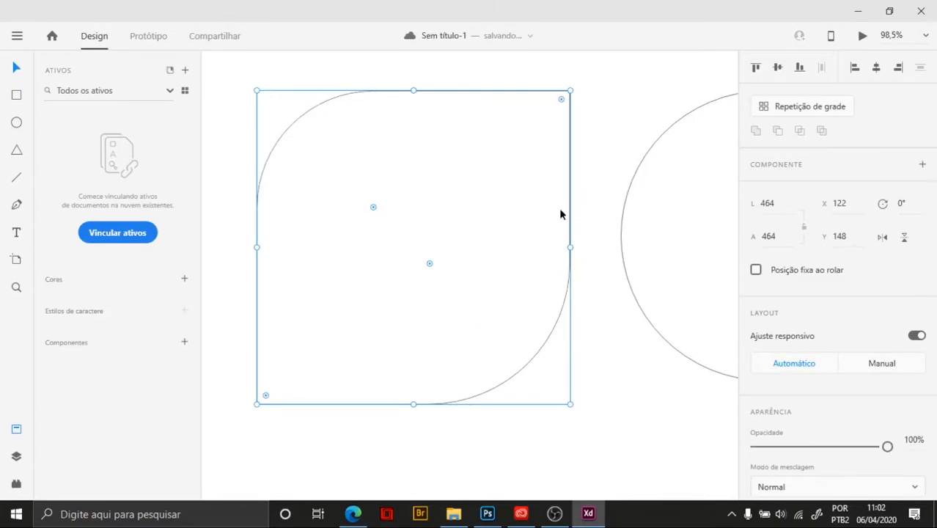
Select the triangle, the circle and the rounded square in turn to compare their corner-rounding handles
{"action": "scroll", "coordinate": [561, 211], "scroll_direction": "down", "scroll_amount": 4}
{"action": "scroll", "coordinate": [502, 233], "scroll_direction": "right", "scroll_amount": 3}
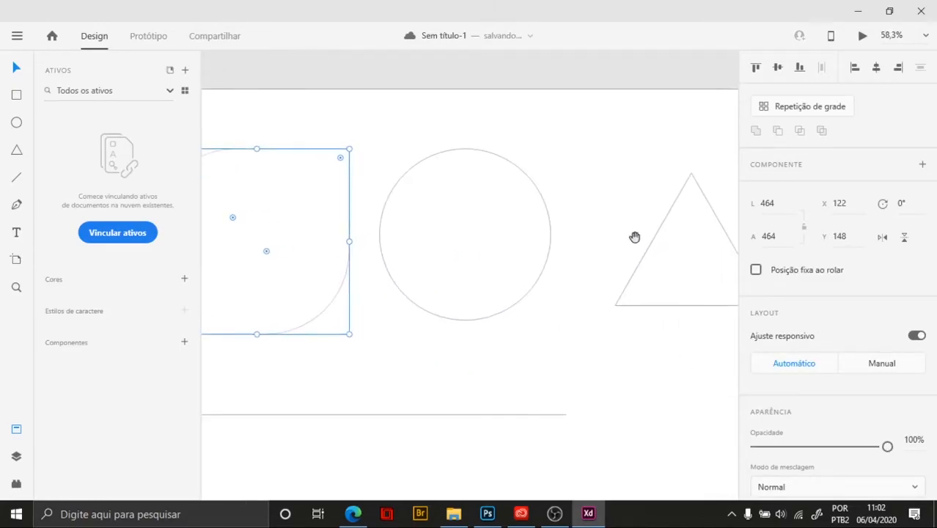
{"action": "left_click", "coordinate": [690, 175]}
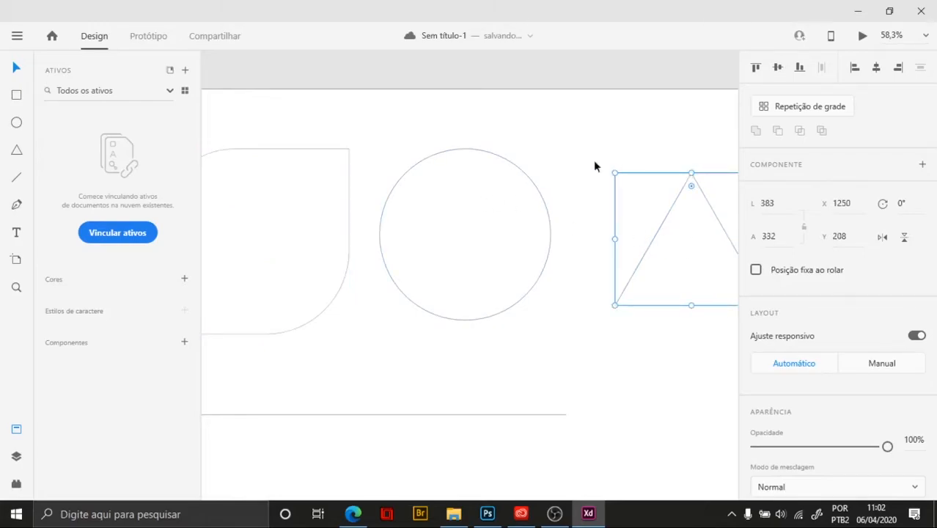
{"action": "left_click_drag", "start_coordinate": [675, 245], "coordinate": [575, 238]}
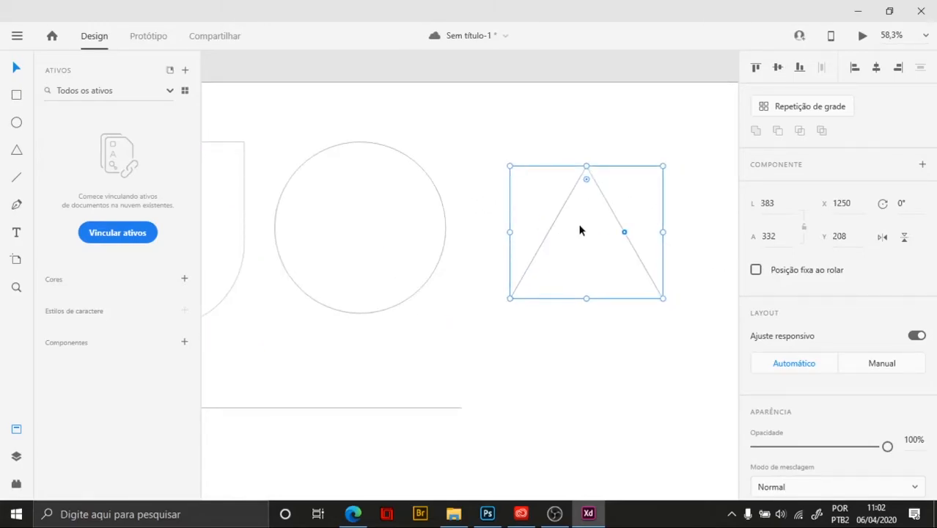
{"action": "left_click_drag", "start_coordinate": [290, 245], "coordinate": [406, 264]}
{"action": "left_click", "coordinate": [404, 263]}
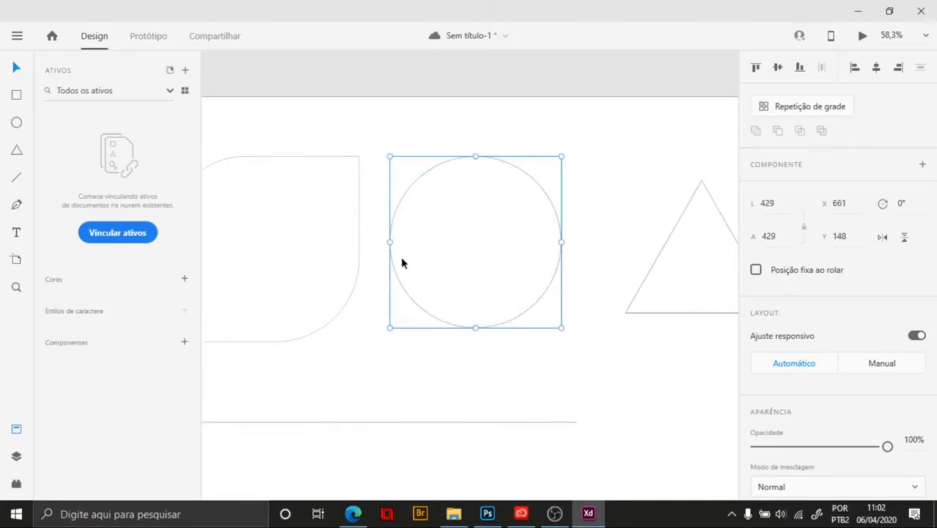
{"action": "left_click_drag", "start_coordinate": [326, 320], "coordinate": [398, 320]}
{"action": "left_click", "coordinate": [366, 283]}
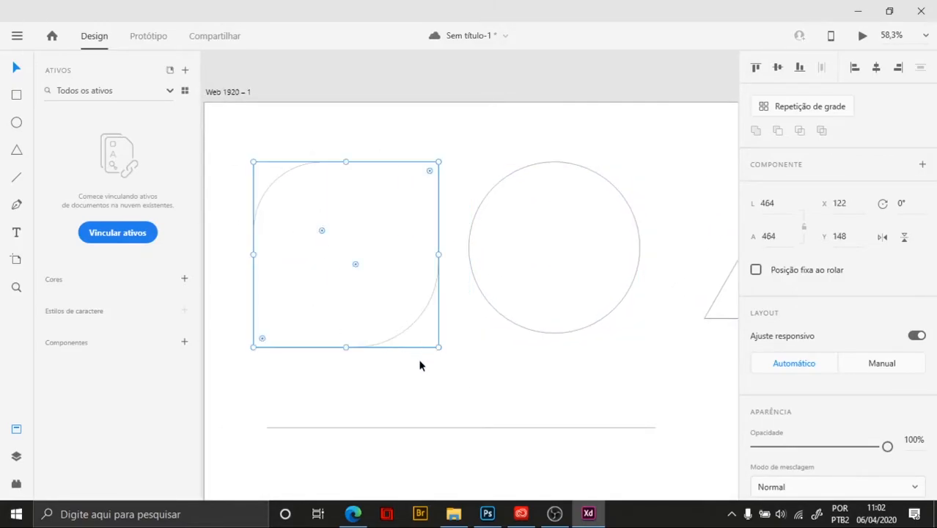
{"action": "scroll", "coordinate": [420, 361], "scroll_direction": "down", "scroll_amount": 2}
{"action": "left_click_drag", "start_coordinate": [487, 363], "coordinate": [443, 336]}
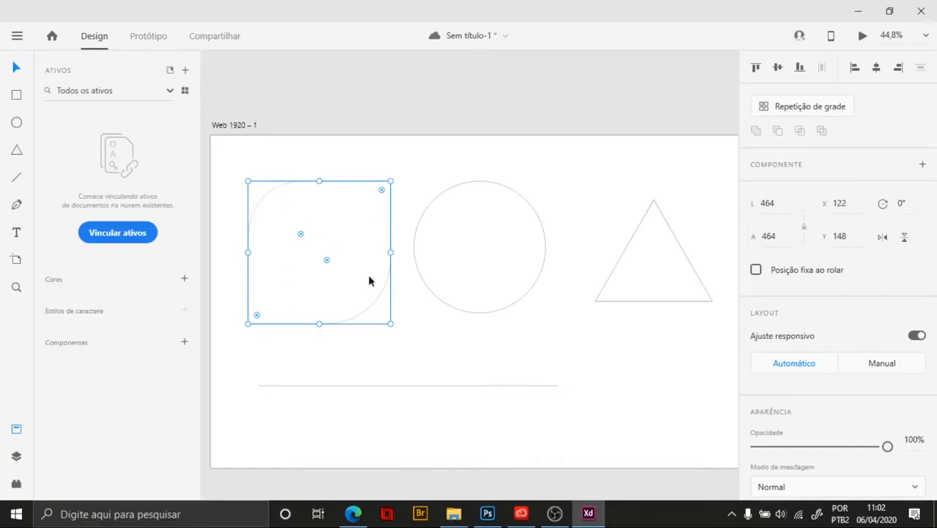
Try enlarging the rounded square proportionally to 697 and 959, and undo the resizing
{"action": "mouse_move", "coordinate": [391, 325]}
{"action": "left_mouse_down"}
{"action": "mouse_move", "coordinate": [464, 410]}
{"action": "mouse_move", "coordinate": [451, 416]}
{"action": "mouse_move", "coordinate": [381, 327]}
{"action": "left_mouse_up"}
{"action": "key", "text": "ctrl+z"}
{"action": "left_click_drag", "start_coordinate": [389, 325], "coordinate": [463, 395]}
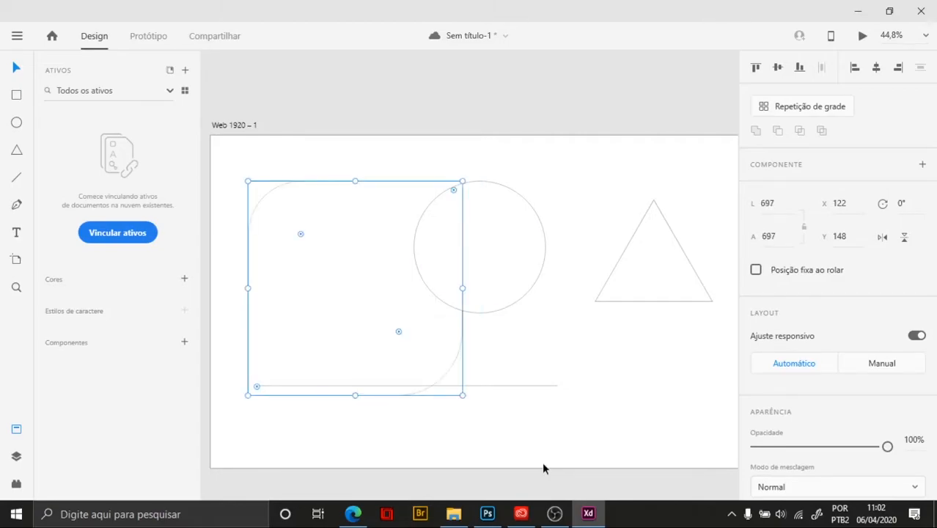
{"action": "left_click_drag", "start_coordinate": [463, 181], "coordinate": [542, 100]}
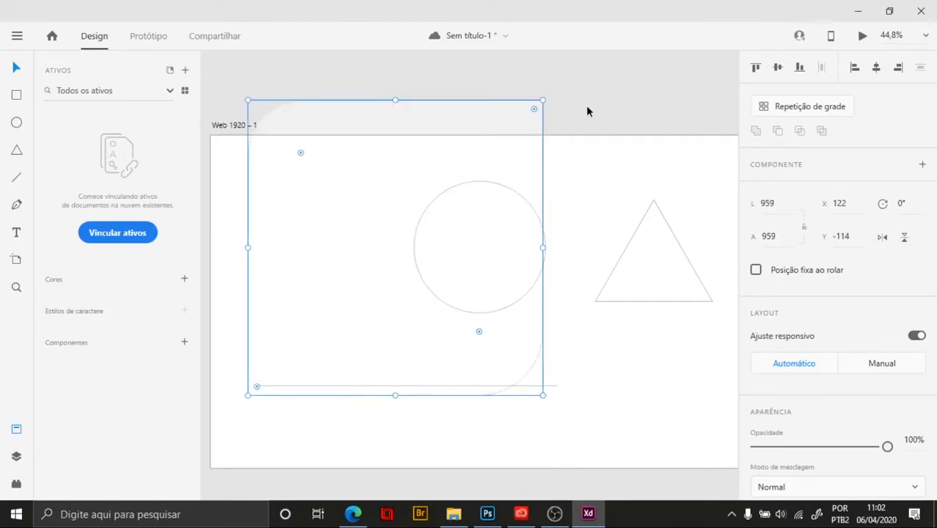
{"action": "key", "text": "ctrl+z"}
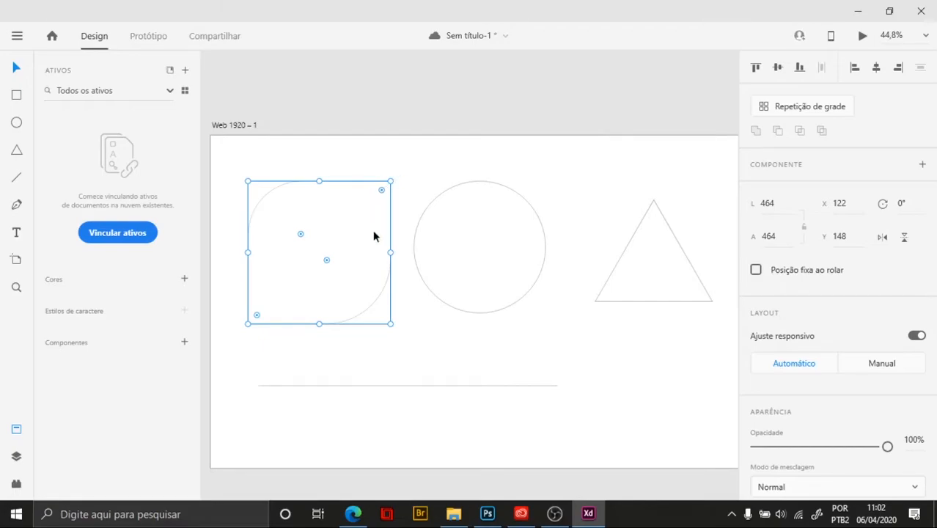
Scale the rounded square down proportionally to 436 × 436 and deselect it
{"action": "mouse_move", "coordinate": [392, 180]}
{"action": "left_mouse_down"}
{"action": "mouse_move", "coordinate": [479, 130]}
{"action": "mouse_move", "coordinate": [397, 192]}
{"action": "left_mouse_up"}
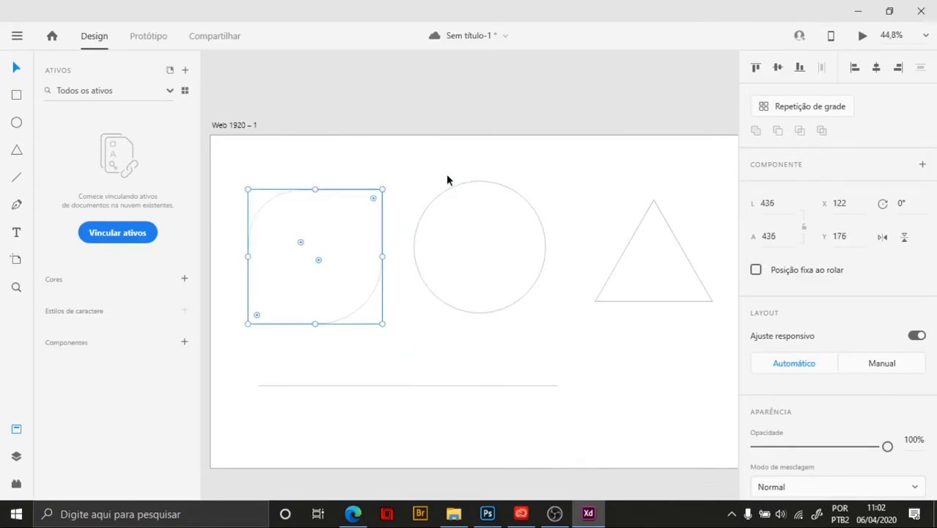
{"action": "left_click", "coordinate": [463, 179]}
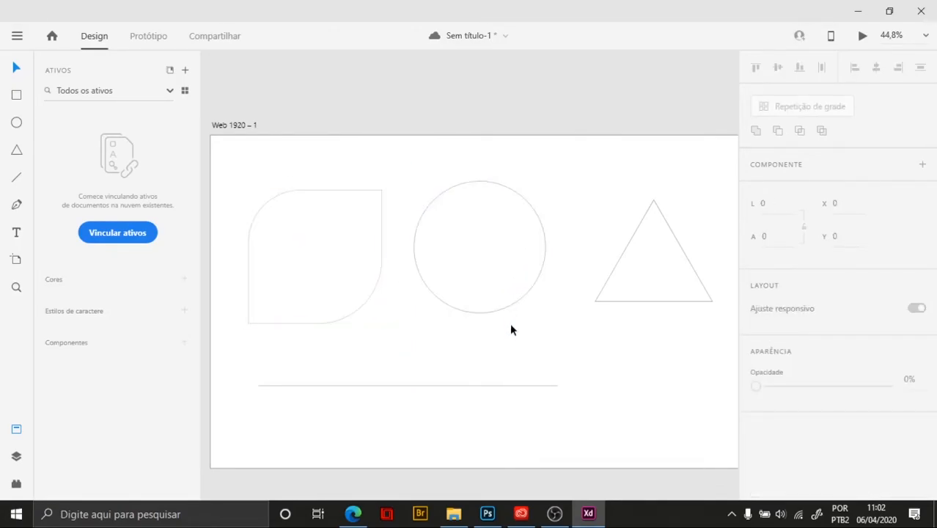
Practise selecting the rounded square and the circle separately and together, clearing the selection at the end
{"action": "left_click", "coordinate": [307, 260]}
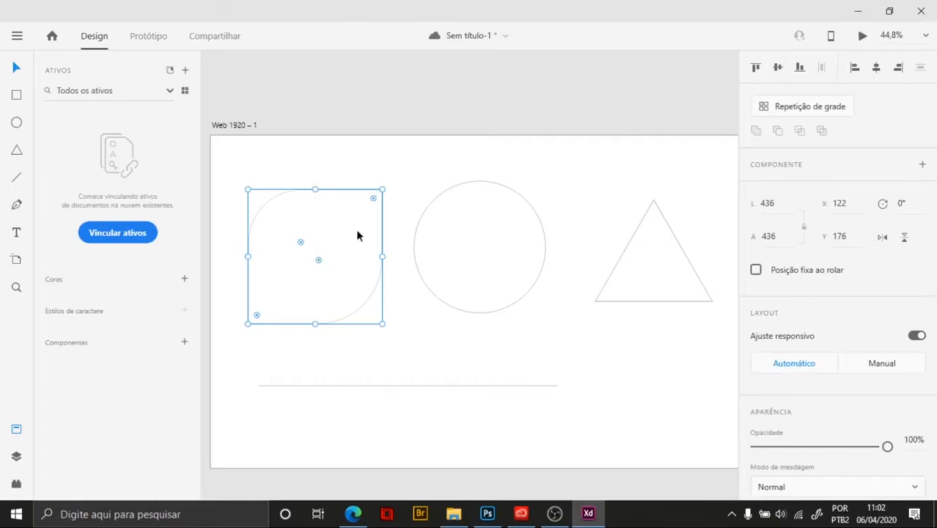
{"action": "left_click", "coordinate": [469, 244]}
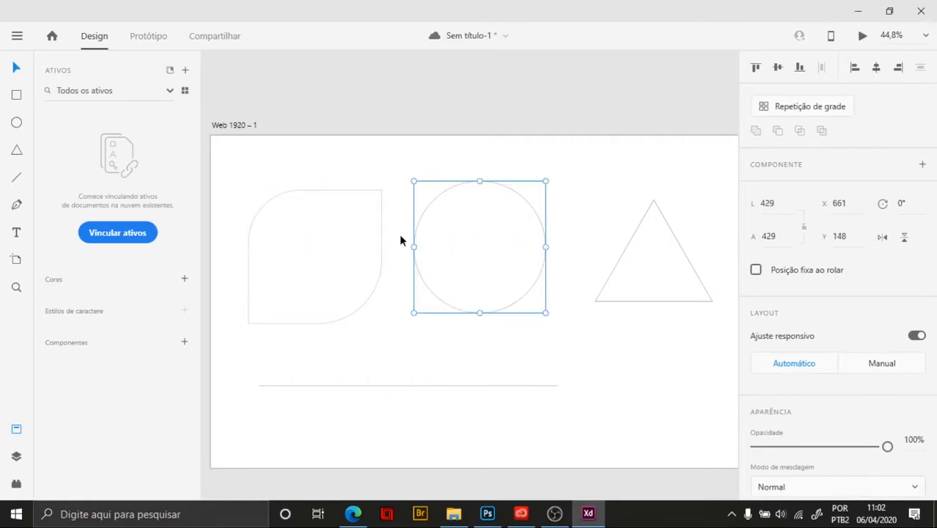
{"action": "left_click", "coordinate": [363, 224]}
{"action": "left_click", "coordinate": [484, 261]}
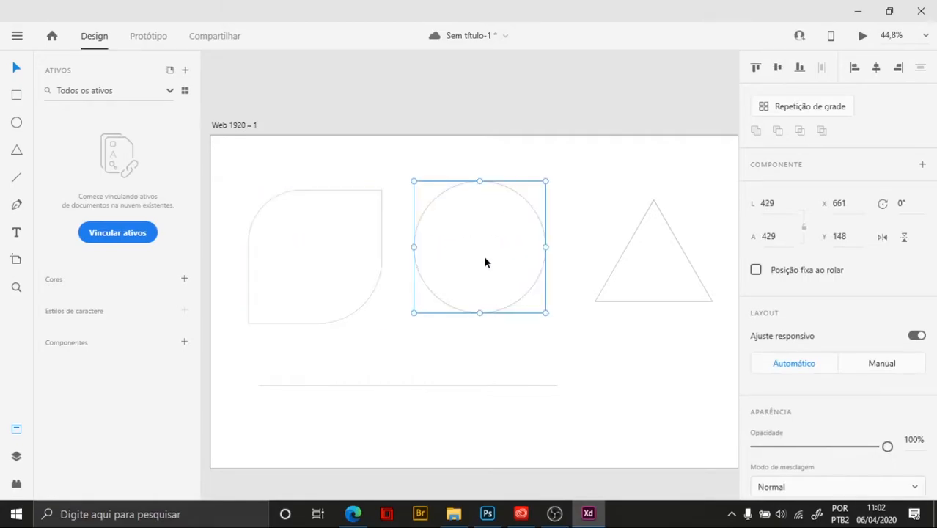
{"action": "left_click", "coordinate": [382, 238], "text": "shift"}
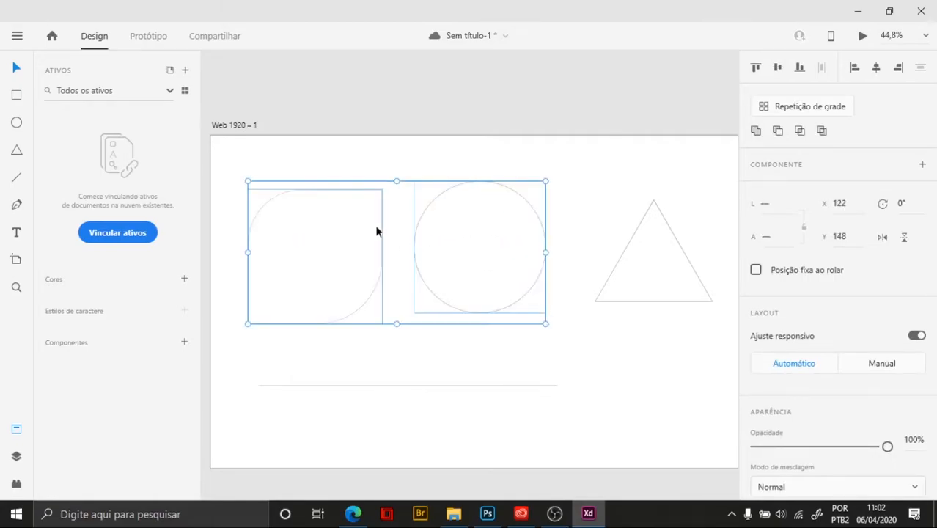
{"action": "left_click", "coordinate": [590, 203]}
Give the circle a solid red fill, #D66363
{"action": "left_click", "coordinate": [518, 231]}
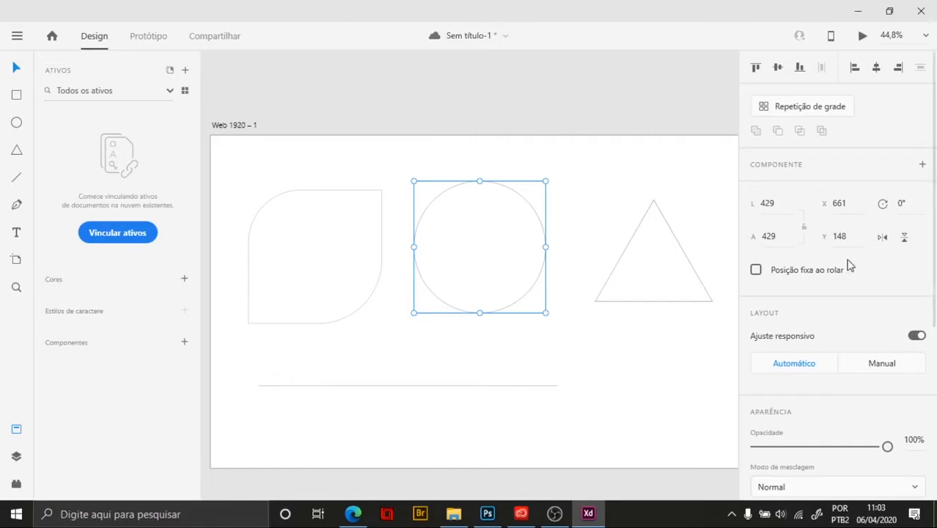
{"action": "scroll", "coordinate": [856, 279], "scroll_direction": "down", "scroll_amount": 2}
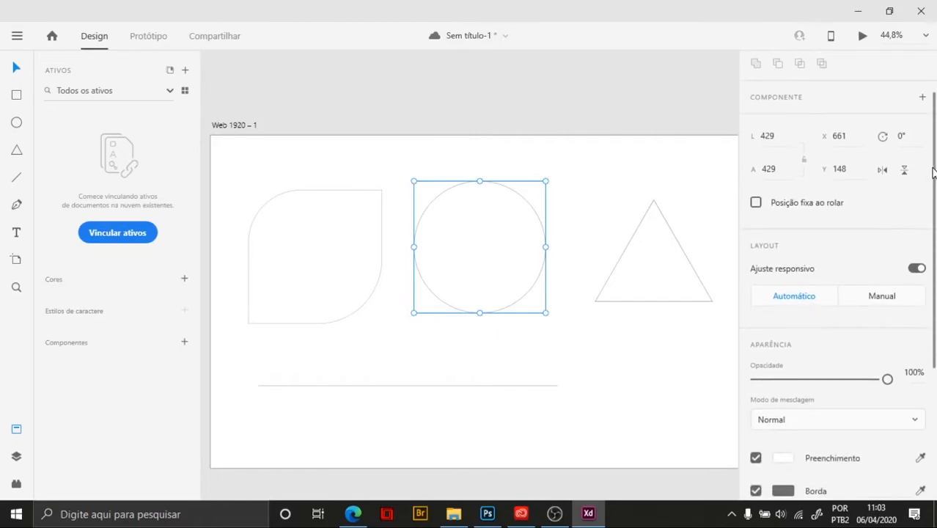
{"action": "left_click_drag", "start_coordinate": [931, 174], "coordinate": [934, 308]}
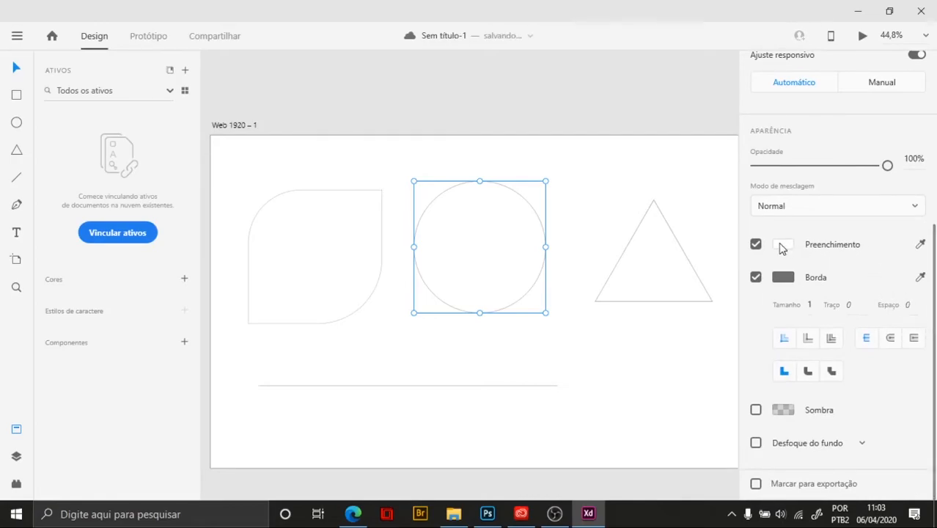
{"action": "left_click", "coordinate": [781, 249]}
{"action": "left_click", "coordinate": [636, 210]}
{"action": "mouse_move", "coordinate": [635, 175]}
{"action": "left_mouse_down"}
{"action": "mouse_move", "coordinate": [643, 200]}
{"action": "mouse_move", "coordinate": [645, 170]}
{"action": "mouse_move", "coordinate": [653, 184]}
{"action": "mouse_move", "coordinate": [604, 201]}
{"action": "mouse_move", "coordinate": [613, 220]}
{"action": "mouse_move", "coordinate": [607, 245]}
{"action": "mouse_move", "coordinate": [594, 241]}
{"action": "mouse_move", "coordinate": [636, 170]}
{"action": "mouse_move", "coordinate": [600, 172]}
{"action": "mouse_move", "coordinate": [662, 192]}
{"action": "mouse_move", "coordinate": [638, 168]}
{"action": "mouse_move", "coordinate": [594, 176]}
{"action": "mouse_move", "coordinate": [596, 188]}
{"action": "mouse_move", "coordinate": [633, 189]}
{"action": "mouse_move", "coordinate": [640, 180]}
{"action": "left_mouse_up"}
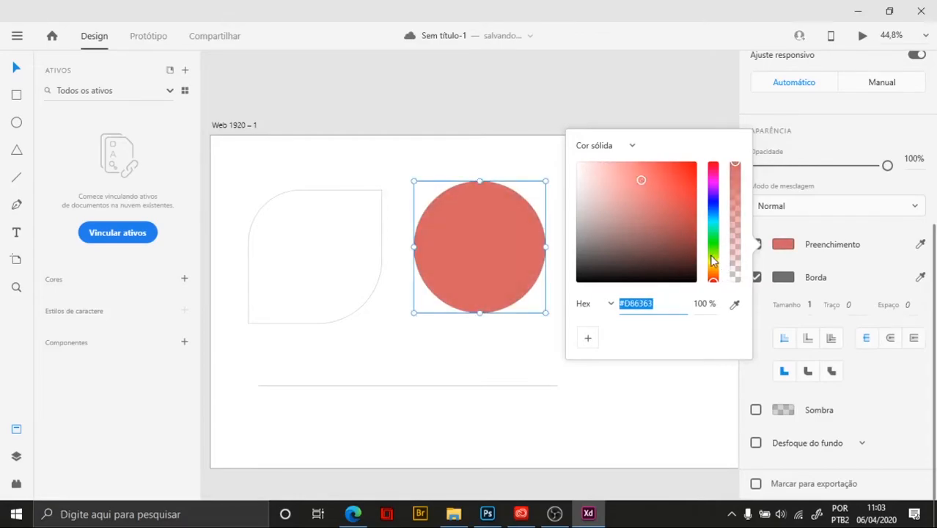
Shift the circle's fill hue to blue-violet and adjust its shade to #4325E1
{"action": "mouse_move", "coordinate": [713, 282]}
{"action": "left_mouse_down"}
{"action": "mouse_move", "coordinate": [711, 171]}
{"action": "mouse_move", "coordinate": [712, 199]}
{"action": "left_mouse_up"}
{"action": "left_click", "coordinate": [663, 177]}
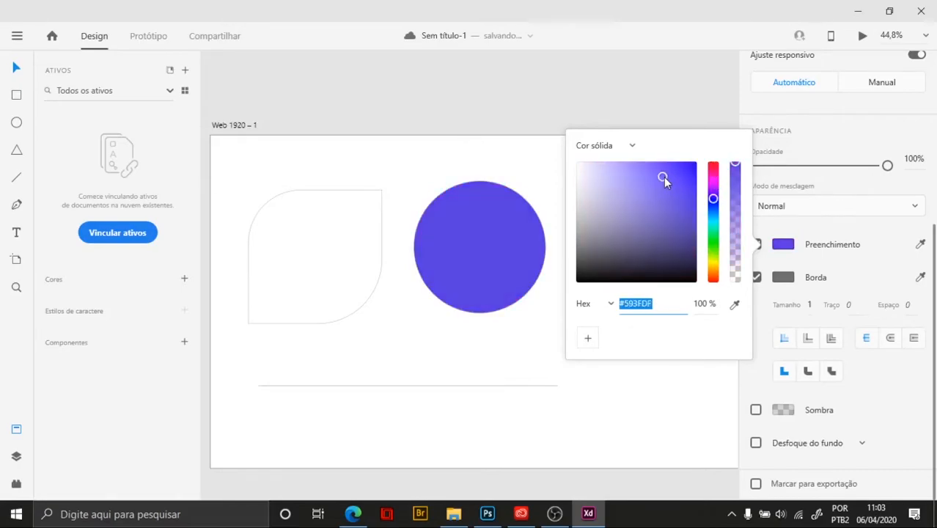
{"action": "left_click_drag", "start_coordinate": [663, 177], "coordinate": [677, 176]}
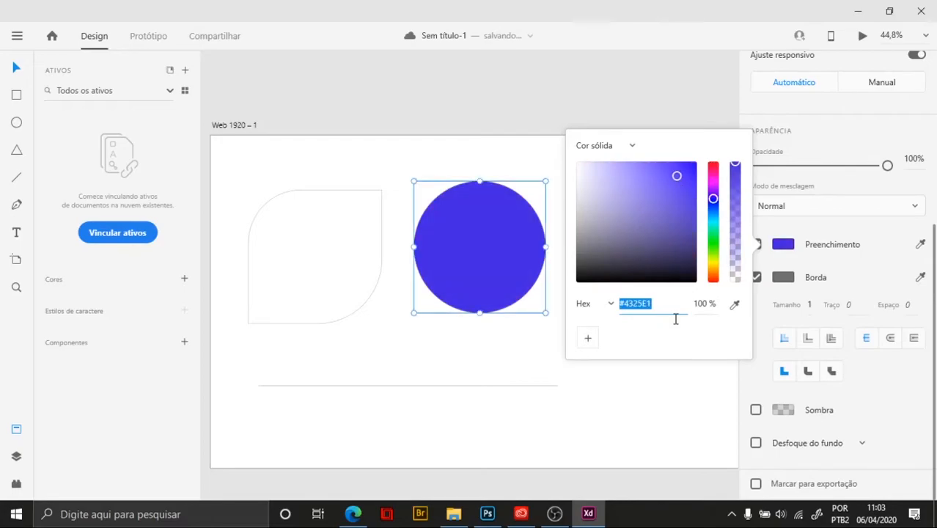
Highlight the hex code of the circle's fill colour to show where it can be copied or replaced
{"action": "left_click", "coordinate": [657, 304]}
{"action": "left_click_drag", "start_coordinate": [659, 303], "coordinate": [599, 299]}
{"action": "left_click", "coordinate": [662, 307]}
{"action": "left_click", "coordinate": [651, 302]}
{"action": "left_click_drag", "start_coordinate": [661, 300], "coordinate": [604, 305]}
Try teal, grey, light mint and near-black shades for the circle's fill, including #959E9C, #75F8D6 and #020404
{"action": "left_click_drag", "start_coordinate": [713, 205], "coordinate": [712, 227]}
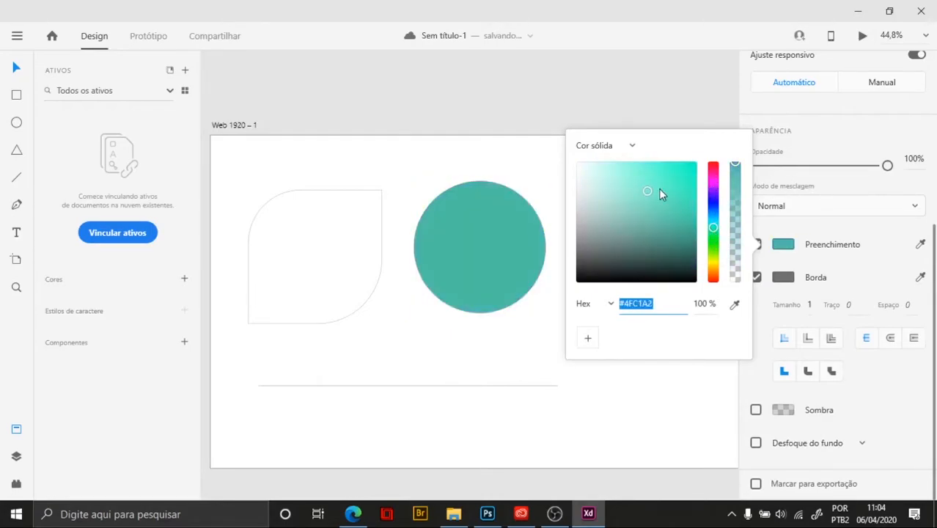
{"action": "left_click_drag", "start_coordinate": [645, 194], "coordinate": [584, 214]}
{"action": "left_click", "coordinate": [584, 204]}
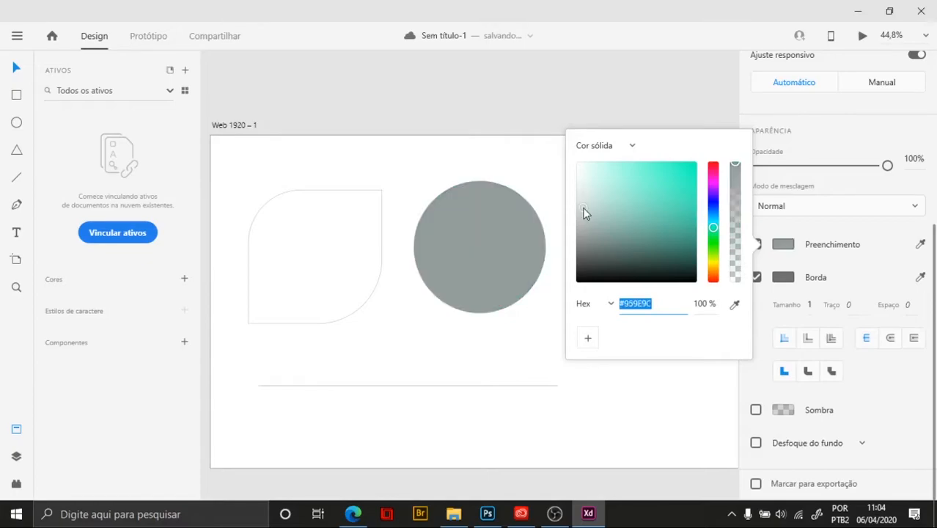
{"action": "left_click_drag", "start_coordinate": [584, 212], "coordinate": [645, 169]}
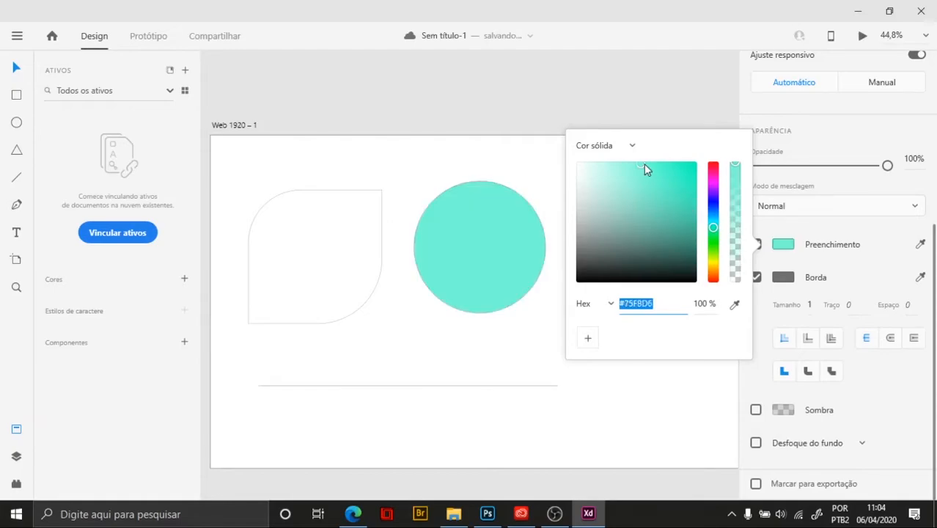
{"action": "left_click_drag", "start_coordinate": [645, 169], "coordinate": [638, 286]}
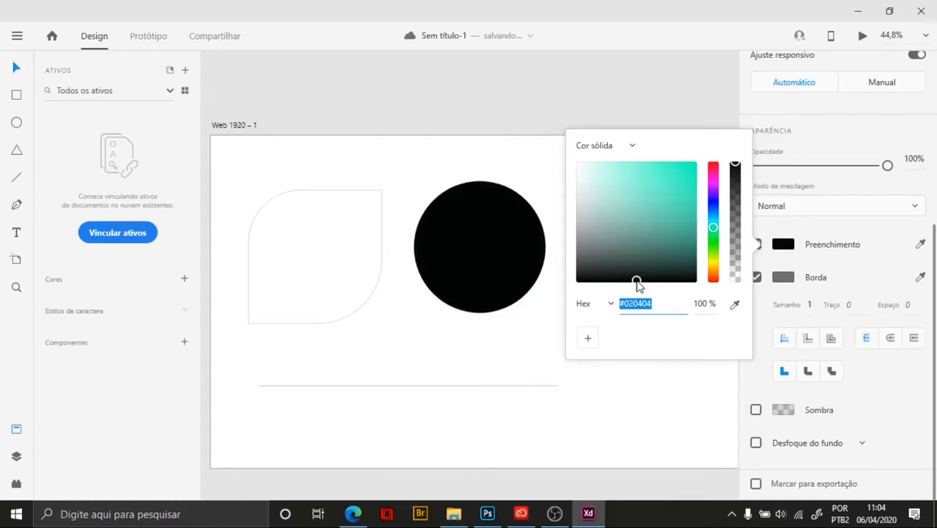
Set the circle's fill to #3FC8A3, trying 16% fill opacity before restoring 100%, and clear the selection
{"action": "left_click_drag", "start_coordinate": [637, 286], "coordinate": [659, 188]}
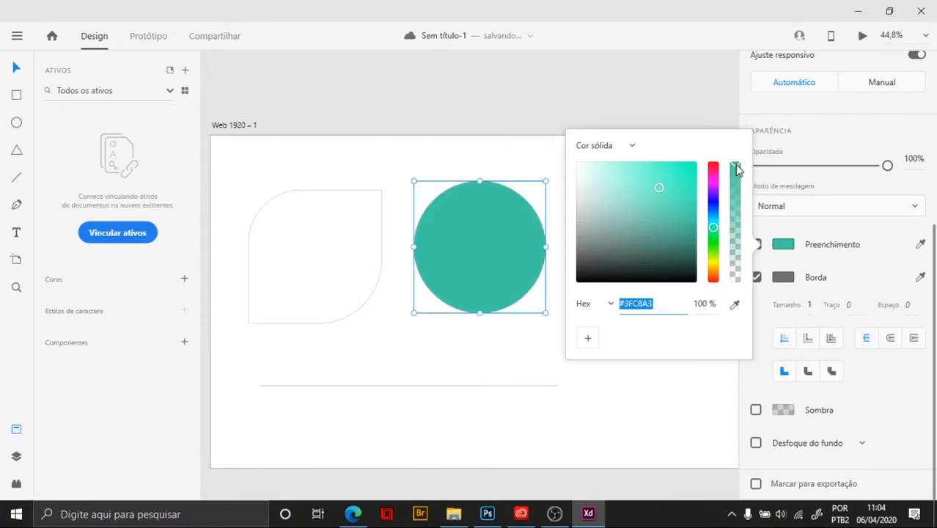
{"action": "left_click_drag", "start_coordinate": [737, 169], "coordinate": [741, 268]}
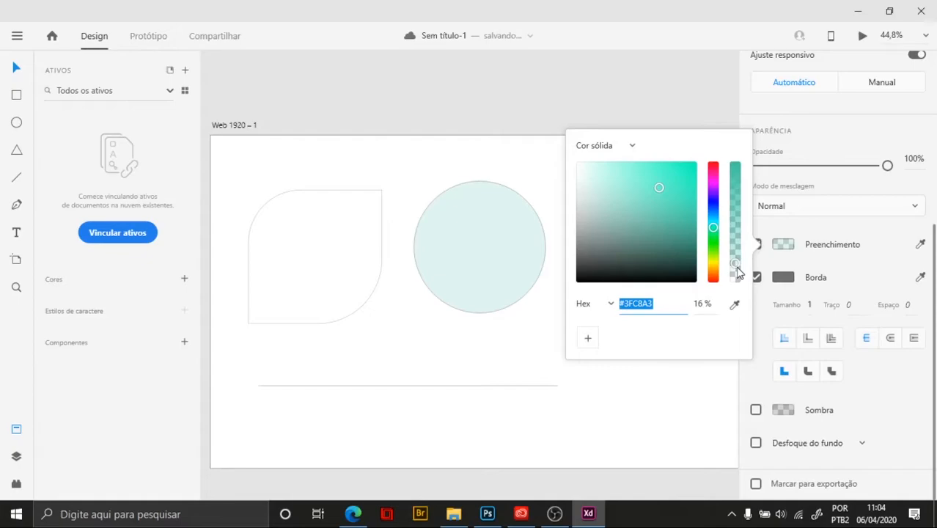
{"action": "left_click_drag", "start_coordinate": [738, 272], "coordinate": [736, 162]}
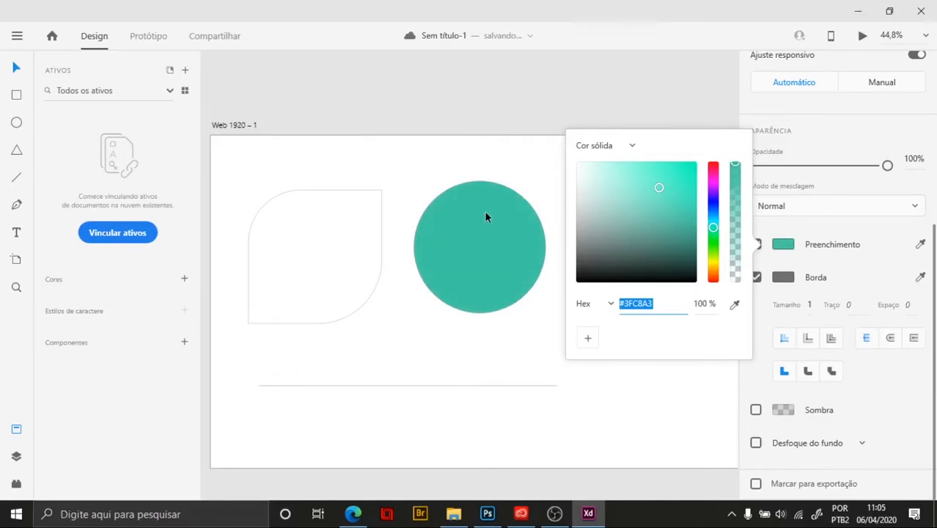
{"action": "left_click", "coordinate": [485, 212]}
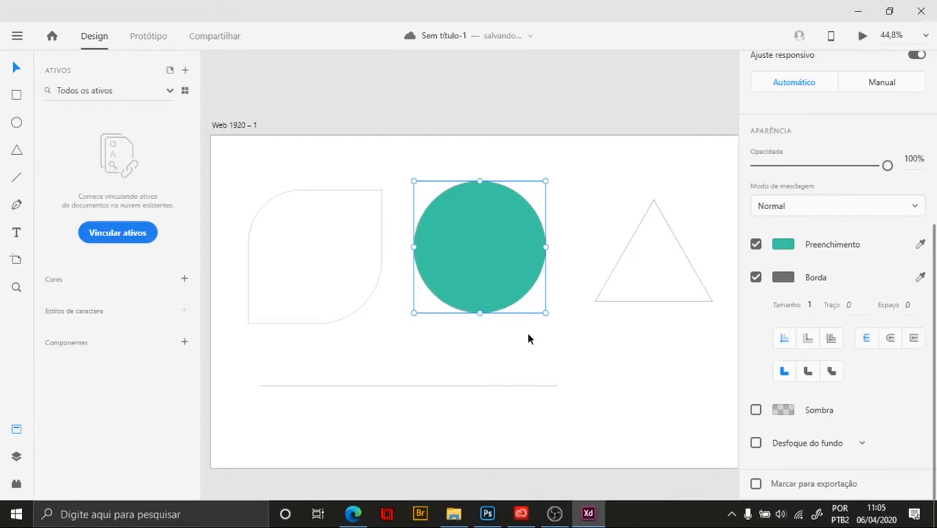
{"action": "left_click", "coordinate": [526, 332]}
Lower the circle's fill opacity to 85% and shift its hue to blue
{"action": "left_click", "coordinate": [519, 270]}
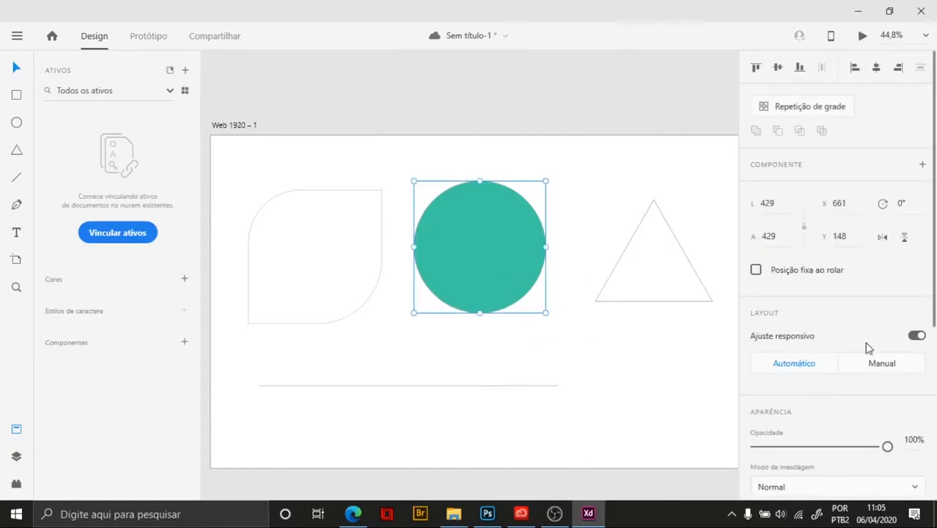
{"action": "left_click_drag", "start_coordinate": [932, 294], "coordinate": [931, 442]}
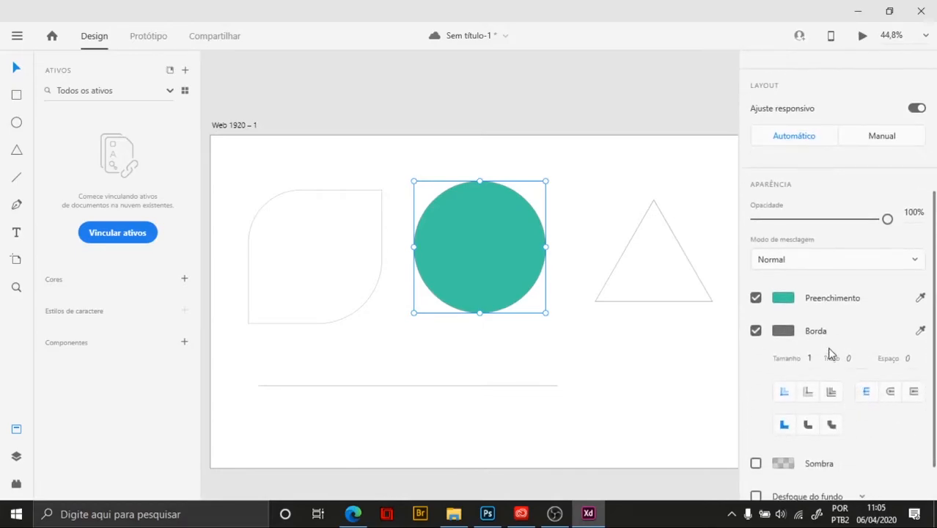
{"action": "left_click", "coordinate": [783, 297]}
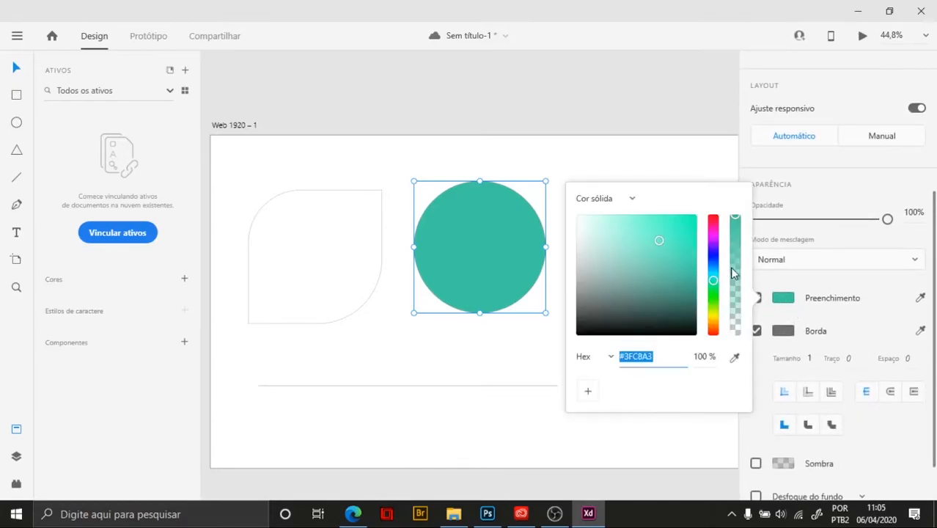
{"action": "left_click_drag", "start_coordinate": [736, 220], "coordinate": [737, 236]}
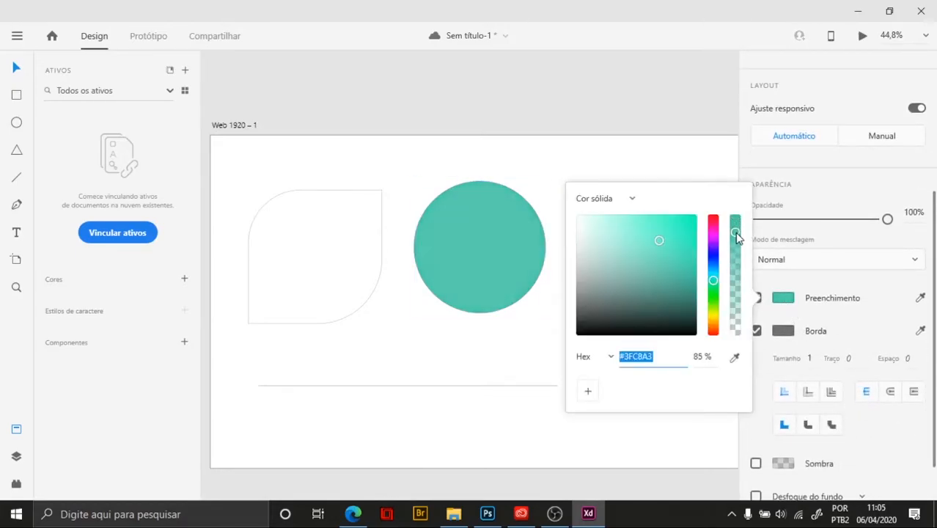
{"action": "left_click", "coordinate": [714, 270]}
{"action": "left_click", "coordinate": [797, 286]}
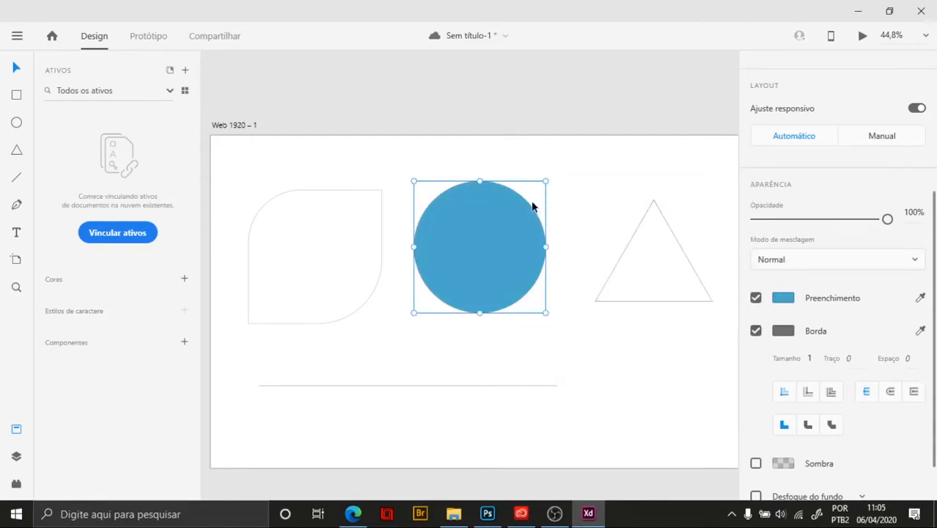
Turn the circle's border off and back on to compare its edge up close
{"action": "scroll", "coordinate": [533, 205], "scroll_direction": "up", "scroll_amount": 5}
{"action": "scroll", "coordinate": [532, 198], "scroll_direction": "up", "scroll_amount": 8}
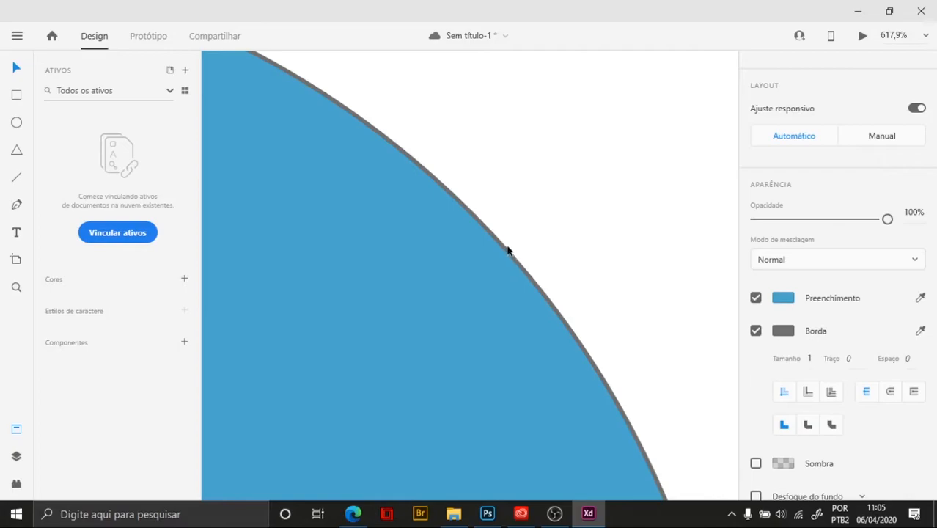
{"action": "scroll", "coordinate": [470, 289], "scroll_direction": "down", "scroll_amount": 10}
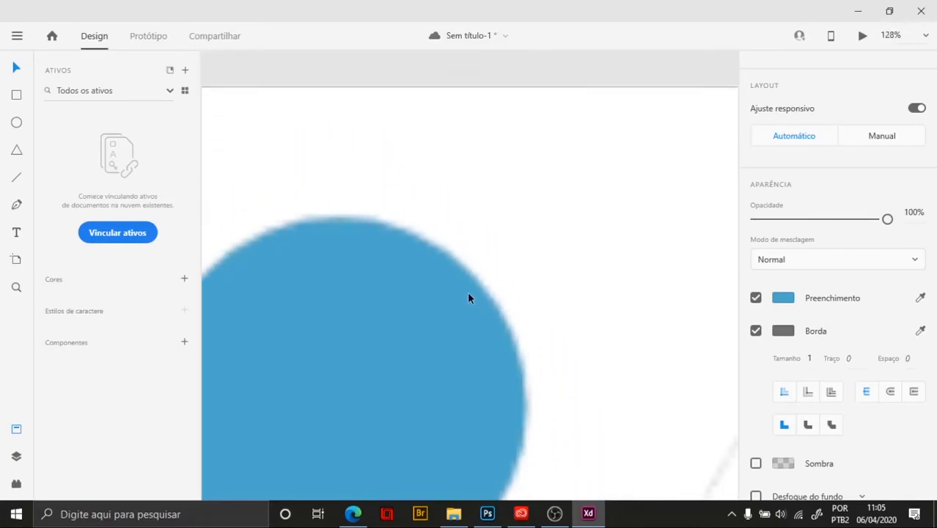
{"action": "left_click_drag", "start_coordinate": [527, 287], "coordinate": [557, 190]}
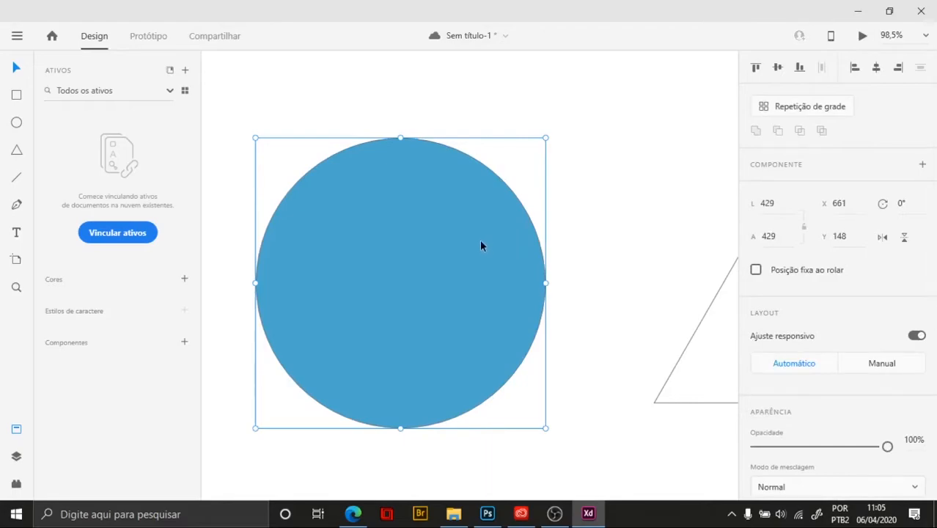
{"action": "scroll", "coordinate": [816, 360], "scroll_direction": "down", "scroll_amount": 5}
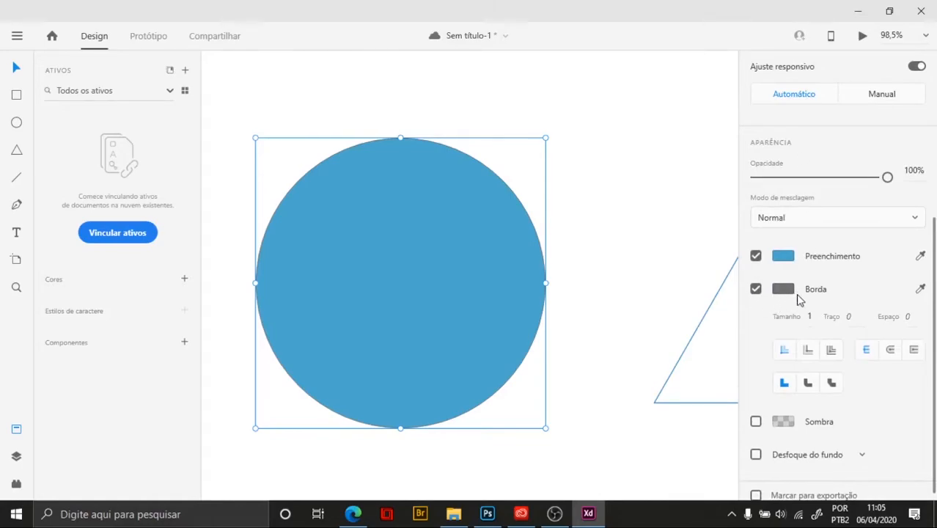
{"action": "left_click", "coordinate": [756, 288]}
{"action": "scroll", "coordinate": [543, 233], "scroll_direction": "up", "scroll_amount": 5}
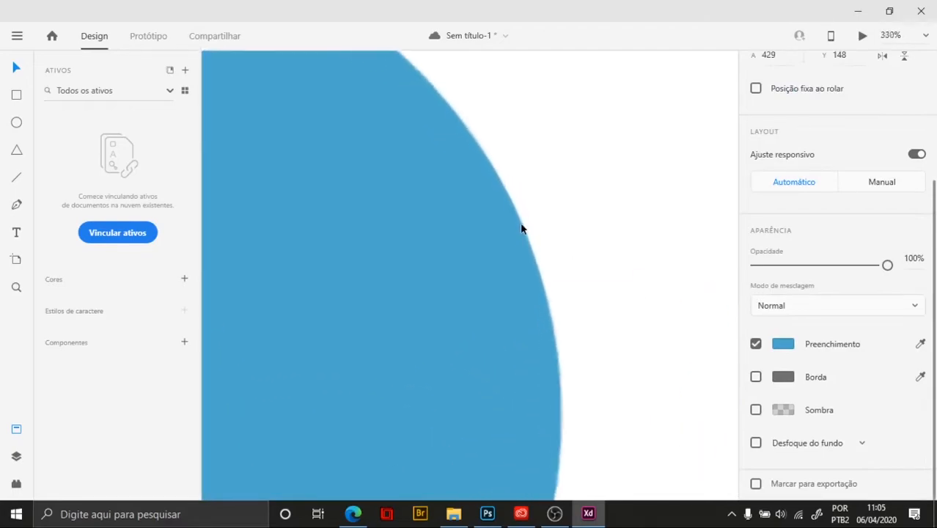
{"action": "scroll", "coordinate": [532, 251], "scroll_direction": "up", "scroll_amount": 2}
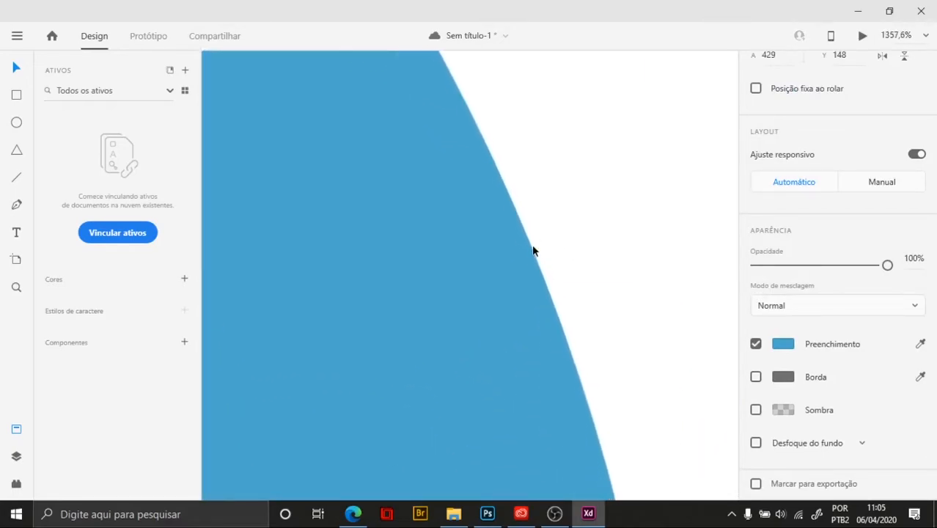
{"action": "left_click", "coordinate": [755, 377]}
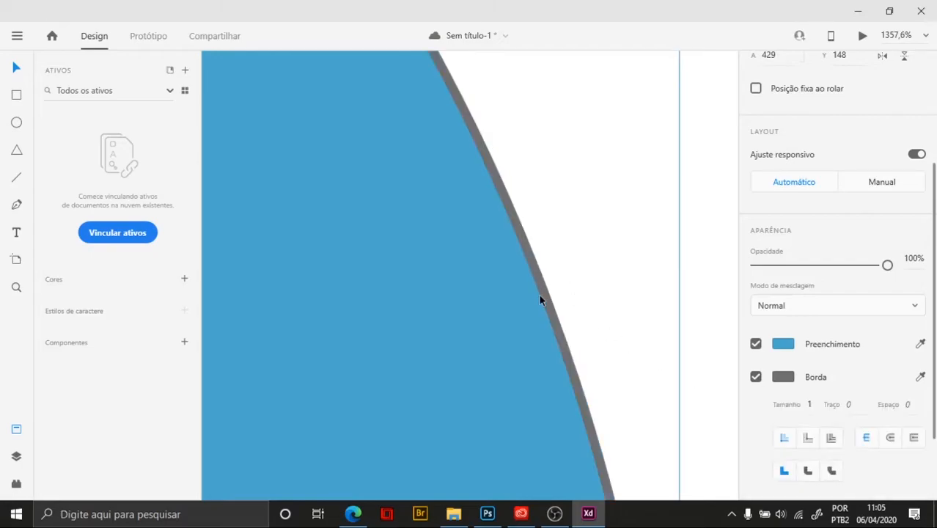
{"action": "scroll", "coordinate": [539, 295], "scroll_direction": "down", "scroll_amount": 7}
Try thicker and thinner borders on the circle by stepping the border size up and back down
{"action": "left_click_drag", "start_coordinate": [480, 322], "coordinate": [525, 297]}
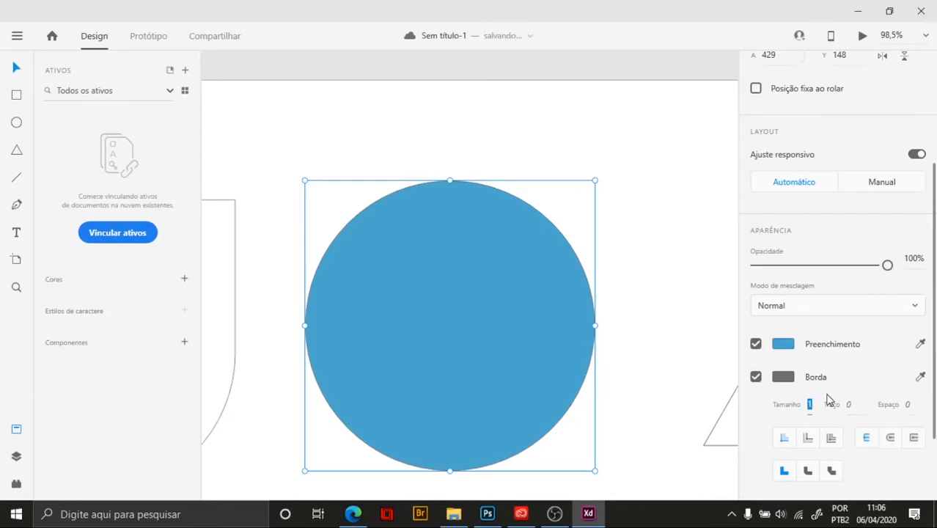
{"action": "key", "text": "Up"}
{"action": "key", "text": "Up"}
{"action": "key", "text": "Up"}
{"action": "key", "text": "Up"}
{"action": "key", "text": "Up"}
{"action": "key", "text": "Up"}
{"action": "key", "text": "Up"}
{"action": "key", "text": "Up"}
{"action": "key", "text": "Up"}
{"action": "key", "text": "Up"}
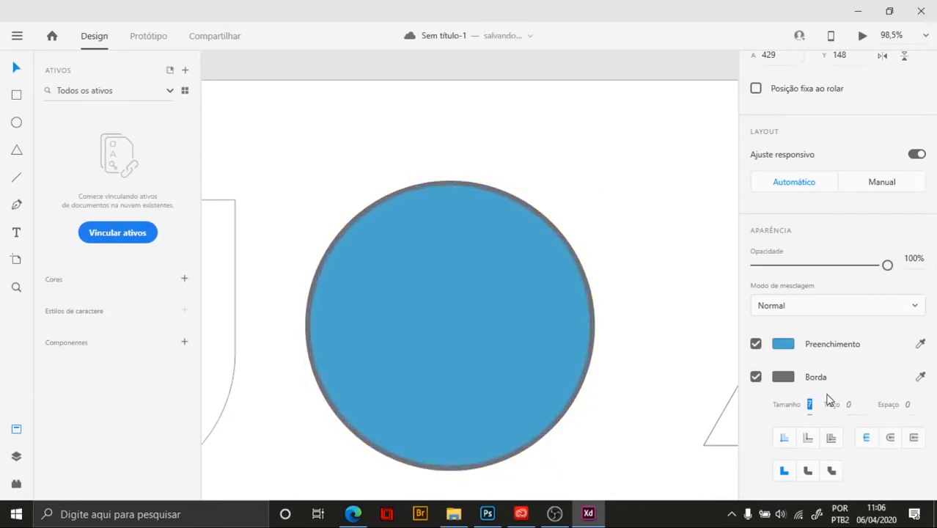
{"action": "key", "text": "Up"}
{"action": "key", "text": "Up"}
{"action": "key", "text": "Up"}
{"action": "key", "text": "Up"}
{"action": "key", "text": "Up"}
{"action": "key", "text": "Up"}
{"action": "key", "text": "Up"}
{"action": "key", "text": "Up"}
{"action": "key", "text": "Up"}
{"action": "key", "text": "Up"}
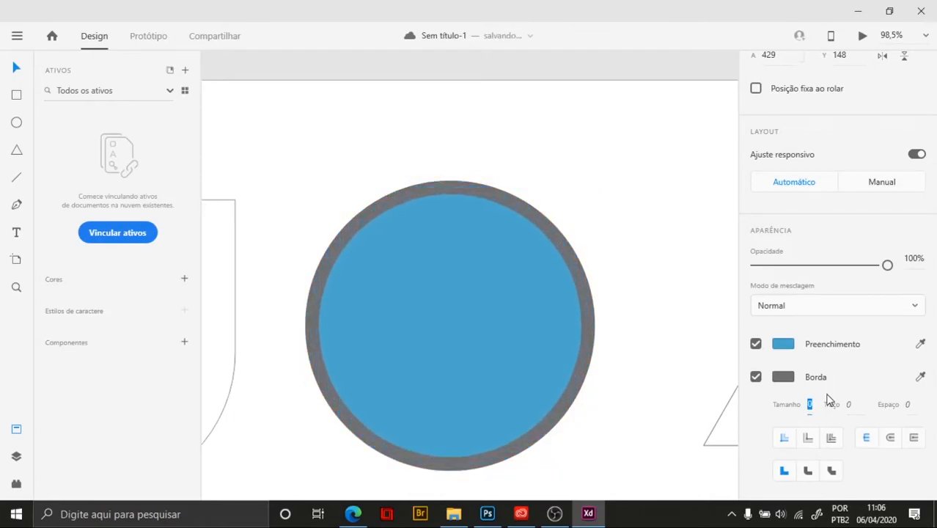
{"action": "key", "text": "Up"}
{"action": "key", "text": "Up"}
{"action": "key", "text": "Up"}
{"action": "key", "text": "Up"}
{"action": "key", "text": "Up"}
{"action": "key", "text": "Up"}
{"action": "key", "text": "Up"}
{"action": "key", "text": "Up"}
{"action": "key", "text": "Up"}
{"action": "key", "text": "Up"}
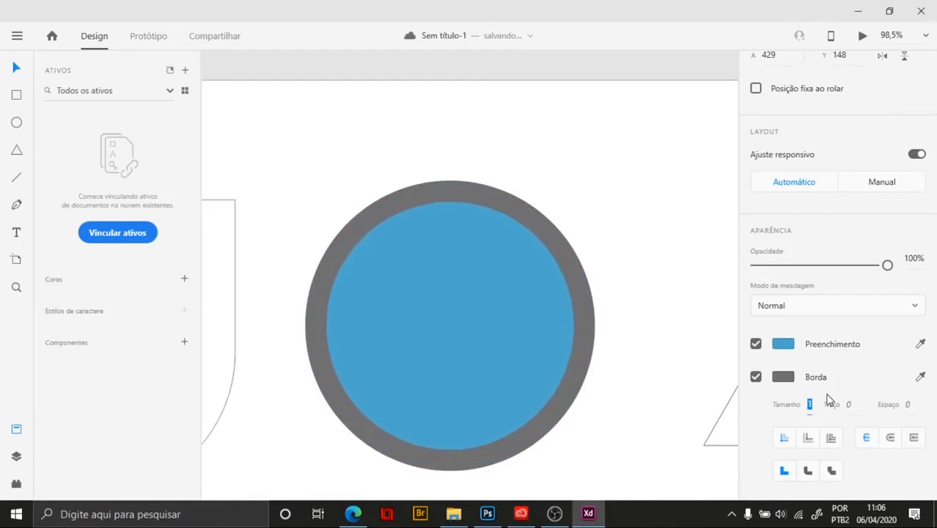
{"action": "key", "text": "Up"}
{"action": "key", "text": "Down"}
{"action": "key", "text": "Down"}
{"action": "key", "text": "Down"}
{"action": "key", "text": "Down"}
{"action": "key", "text": "Down"}
{"action": "key", "text": "Down"}
{"action": "key", "text": "Down"}
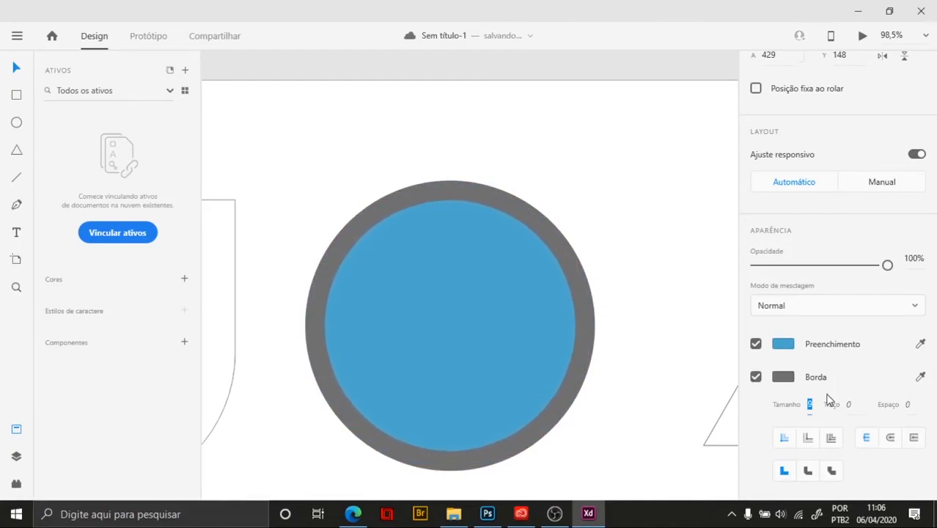
{"action": "key", "text": "Down"}
{"action": "key", "text": "Down"}
{"action": "key", "text": "Down"}
{"action": "key", "text": "Down"}
{"action": "key", "text": "Down"}
{"action": "key", "text": "Down"}
{"action": "key", "text": "Down"}
{"action": "key", "text": "Down"}
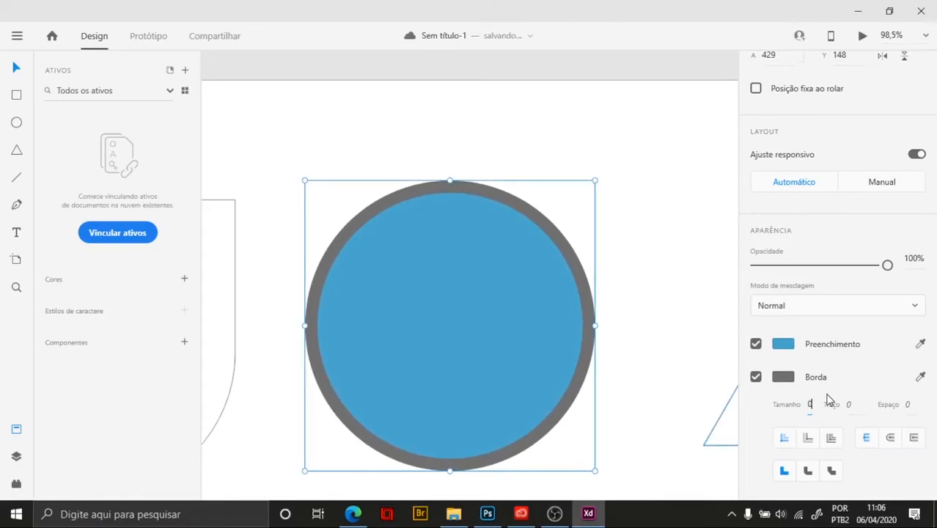
Set the circle's border size to 9
{"action": "left_click_drag", "start_coordinate": [812, 404], "coordinate": [789, 405]}
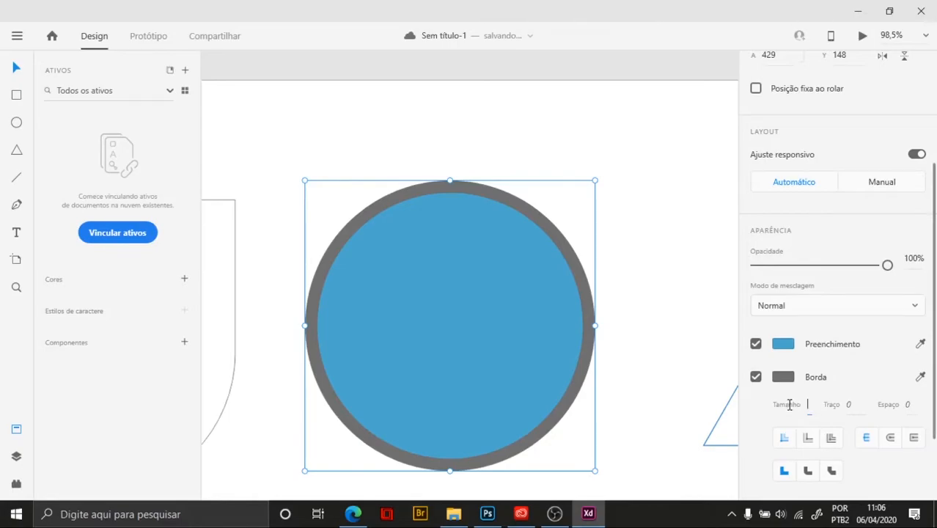
{"action": "key", "text": "Return"}
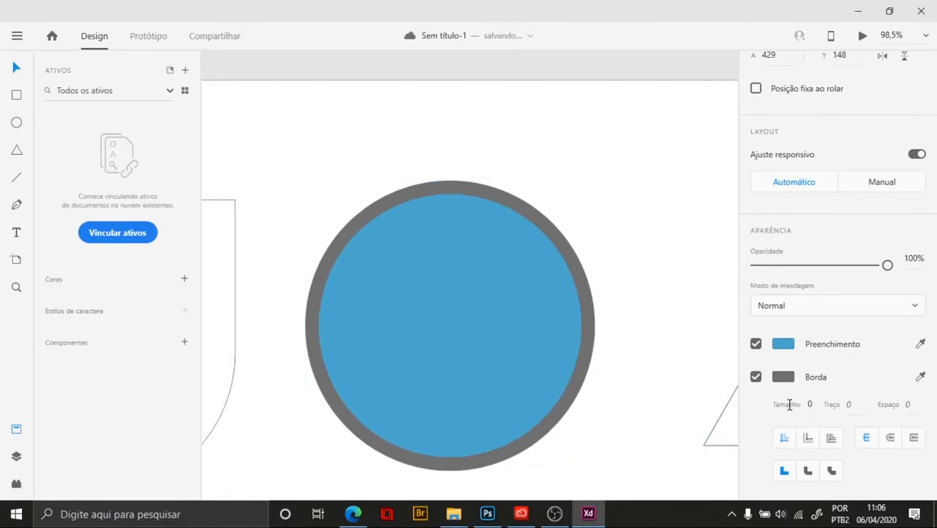
{"action": "left_click", "coordinate": [635, 328]}
{"action": "left_click", "coordinate": [540, 297]}
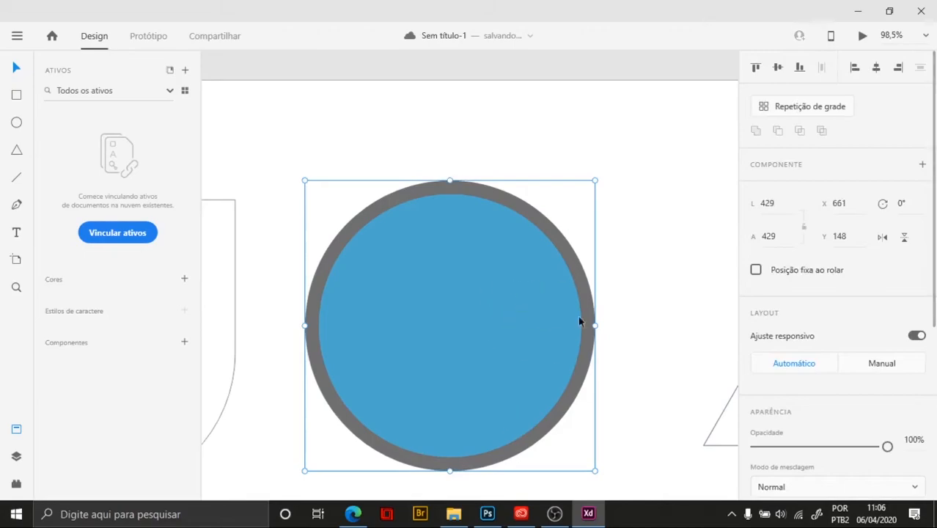
{"action": "scroll", "coordinate": [843, 337], "scroll_direction": "down", "scroll_amount": 2}
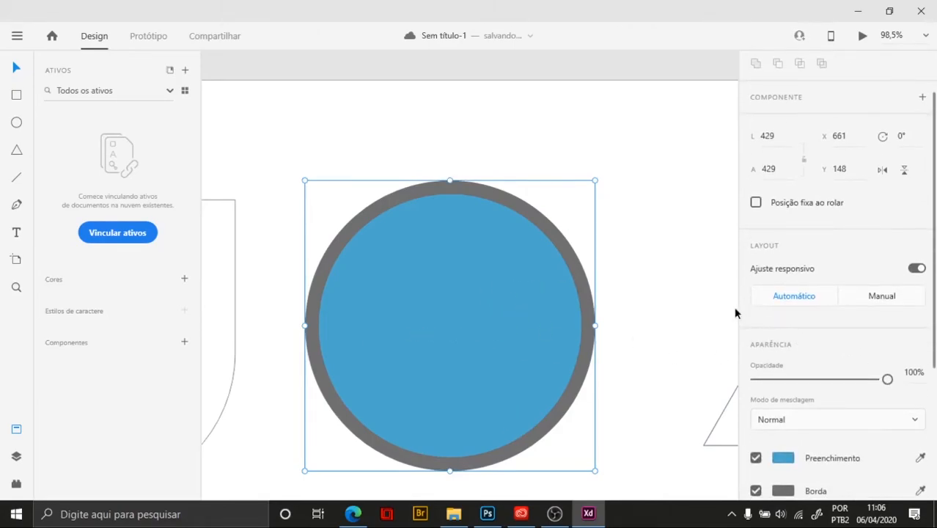
{"action": "scroll", "coordinate": [832, 393], "scroll_direction": "down", "scroll_amount": 6}
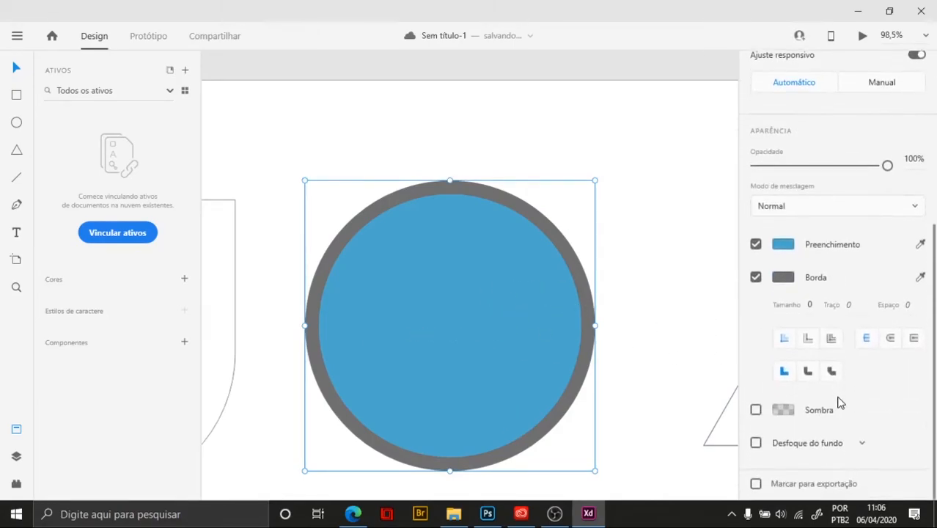
{"action": "left_click", "coordinate": [810, 305]}
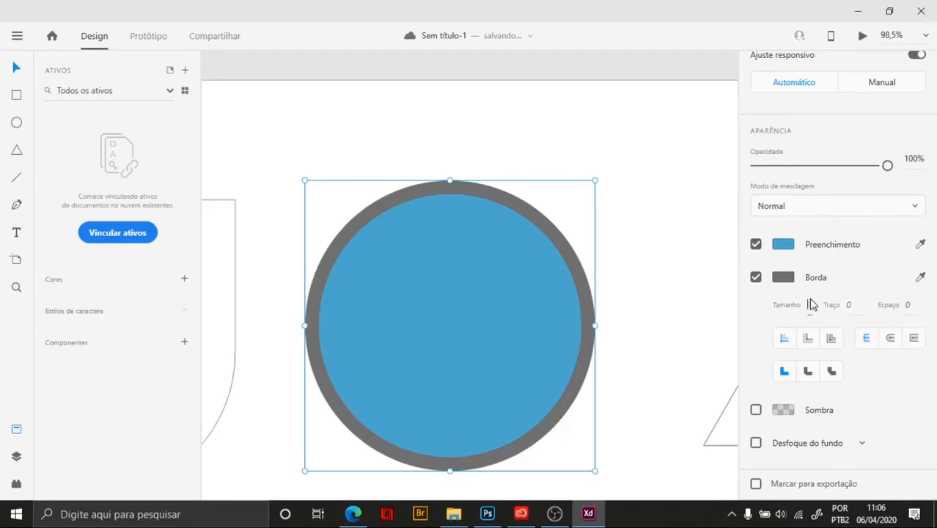
{"action": "key", "text": "Return"}
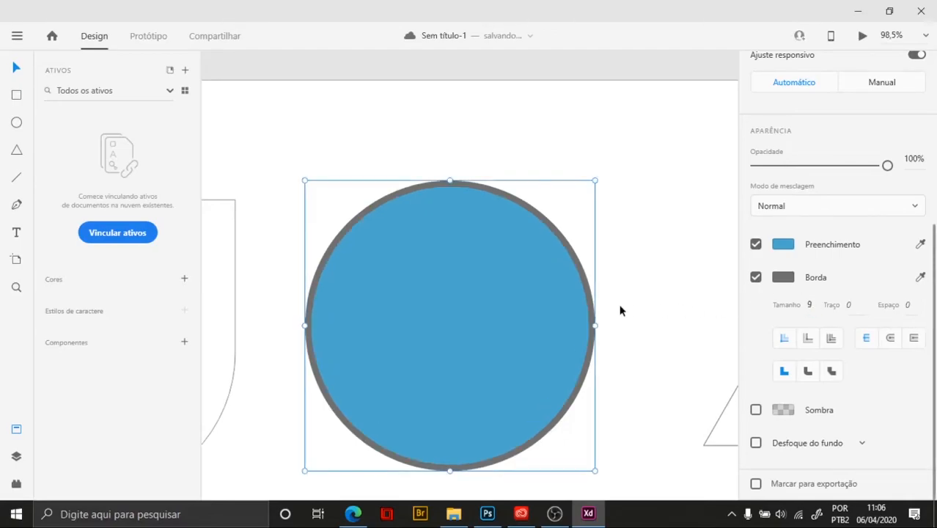
Recolour the circle's border near-black after trying red shades including #CF6868, #FF7171, #873434 and #C13939
{"action": "left_click", "coordinate": [782, 281]}
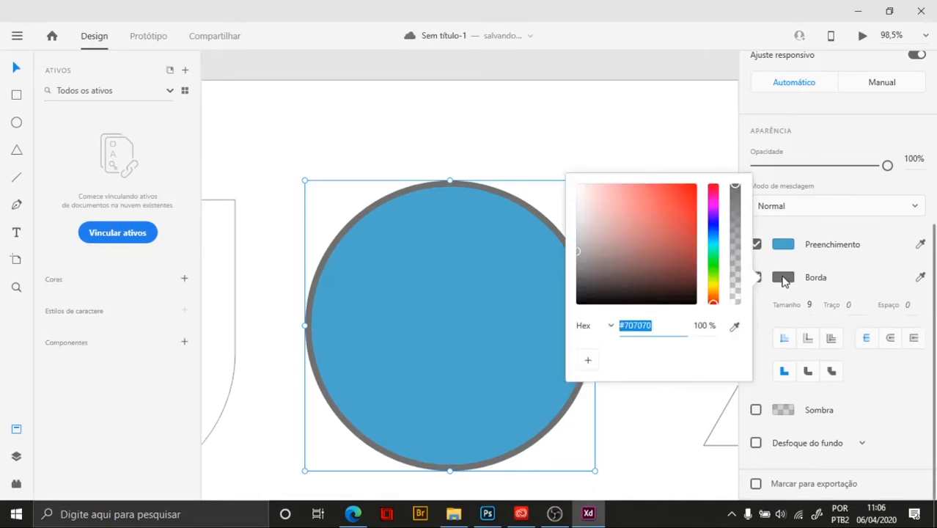
{"action": "left_click", "coordinate": [667, 233]}
{"action": "left_click", "coordinate": [640, 207]}
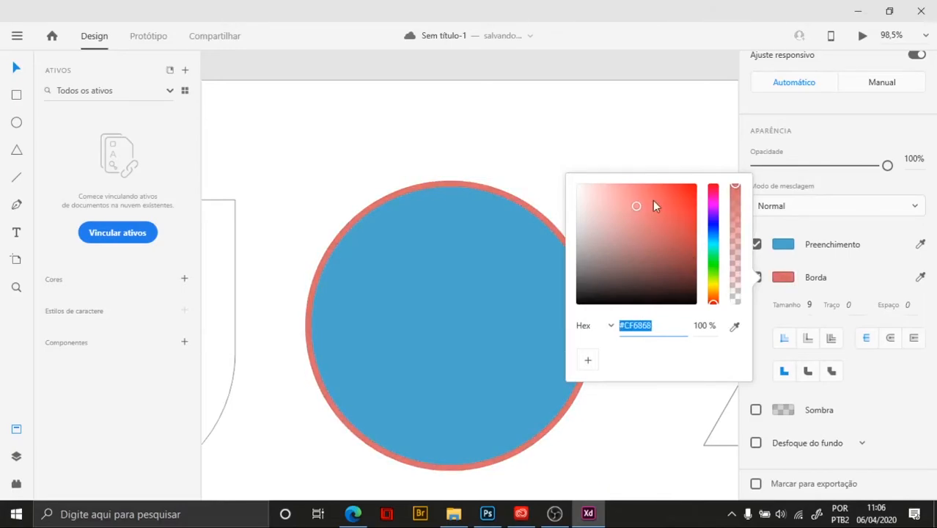
{"action": "left_click", "coordinate": [646, 219]}
{"action": "left_click", "coordinate": [642, 188]}
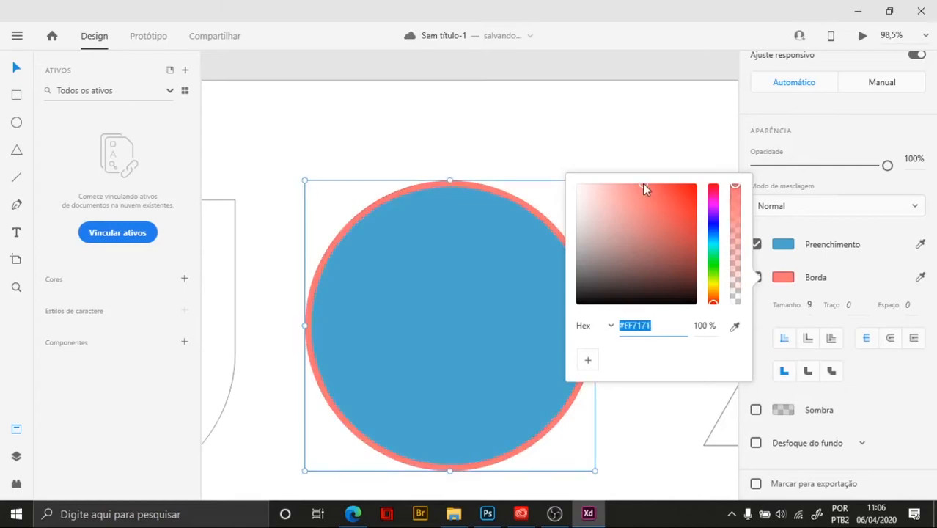
{"action": "left_click", "coordinate": [642, 301]}
{"action": "left_click_drag", "start_coordinate": [641, 300], "coordinate": [646, 272]}
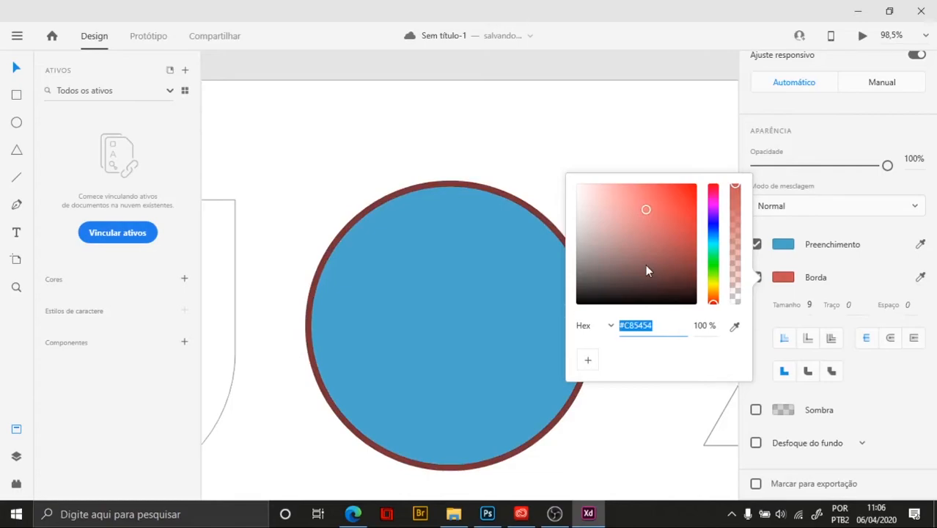
{"action": "left_click", "coordinate": [649, 242]}
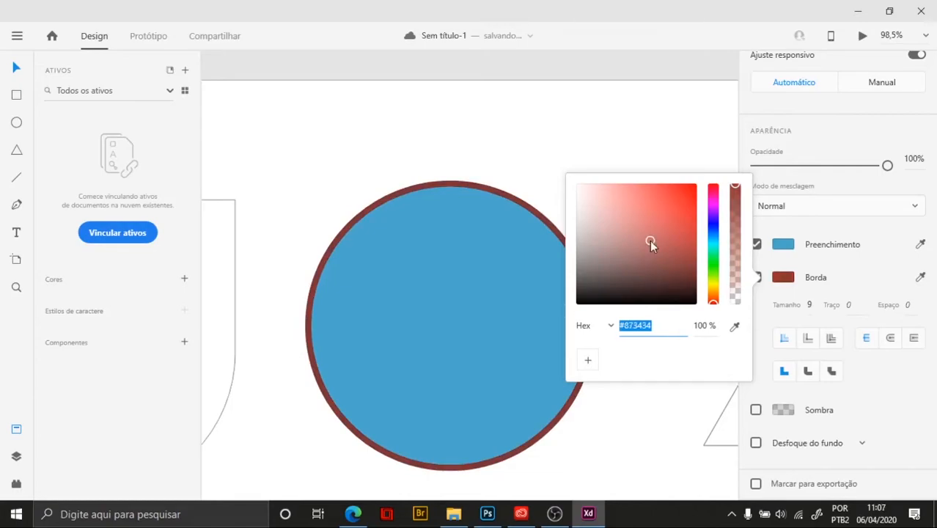
{"action": "left_click", "coordinate": [660, 213]}
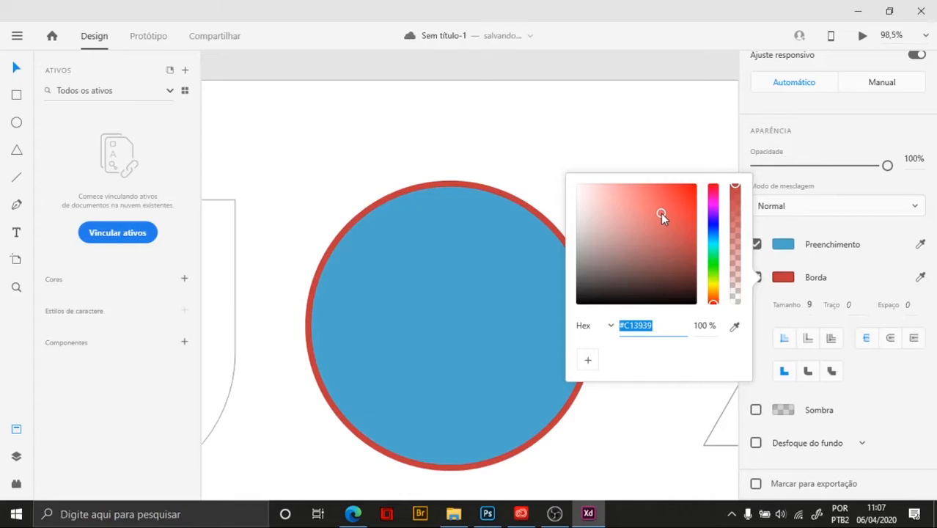
{"action": "key", "text": "ctrl+z"}
{"action": "left_click", "coordinate": [804, 266]}
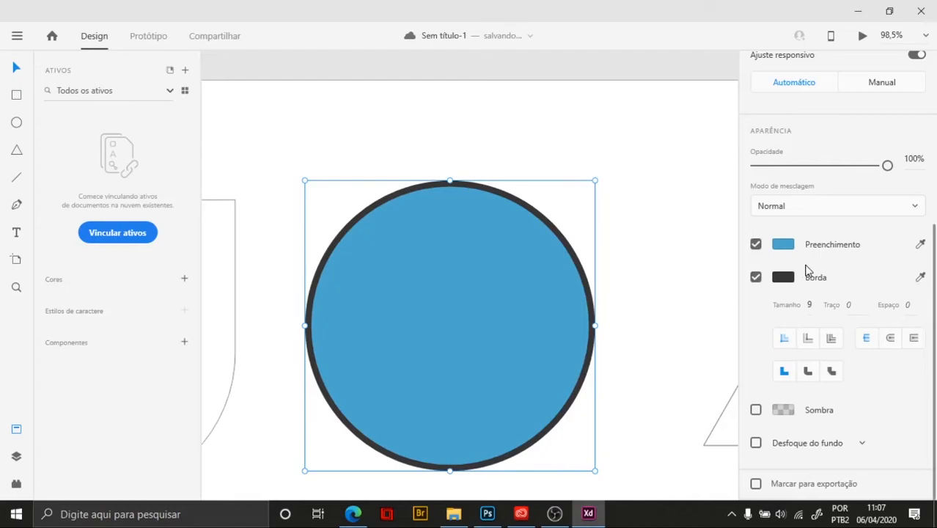
Switch the circle's fill and border off and back on to compare its look with and without each
{"action": "left_click", "coordinate": [755, 244]}
{"action": "left_click", "coordinate": [756, 244]}
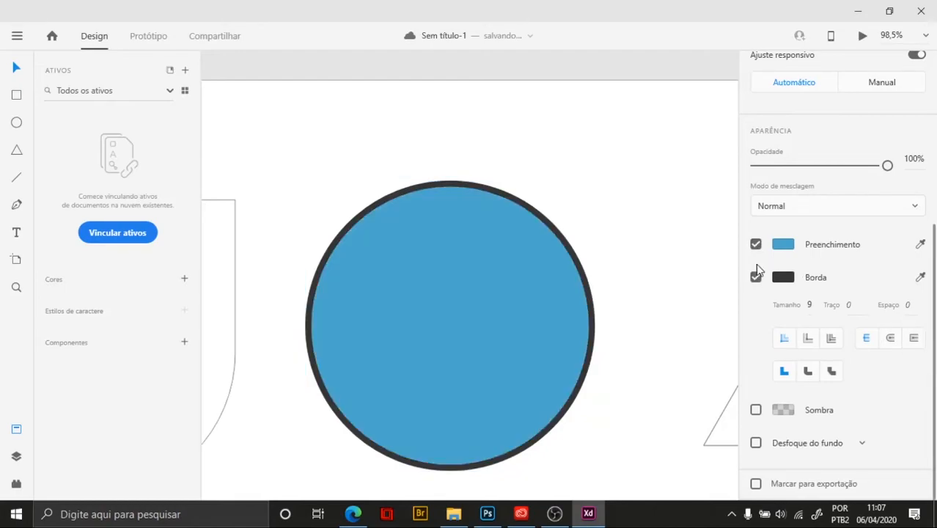
{"action": "scroll", "coordinate": [757, 270], "scroll_direction": "up", "scroll_amount": 2}
{"action": "left_click", "coordinate": [755, 375]}
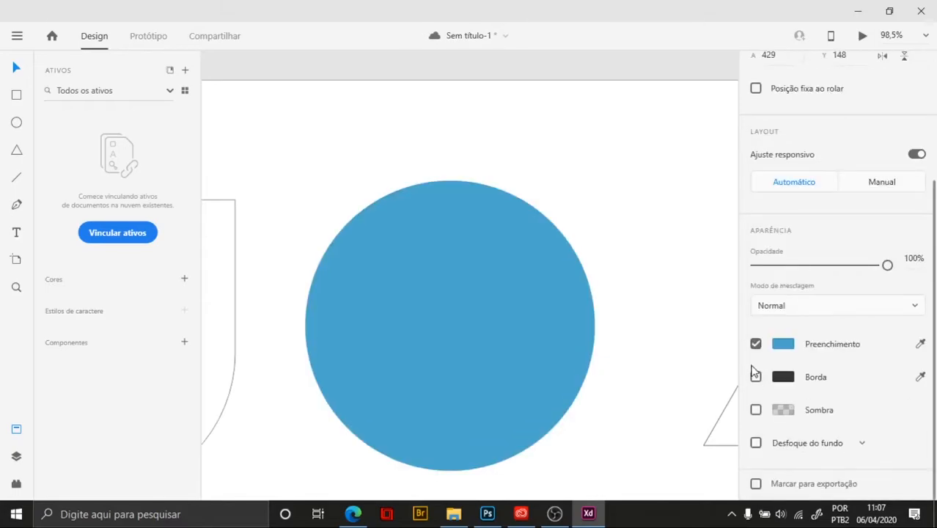
{"action": "left_click", "coordinate": [756, 377]}
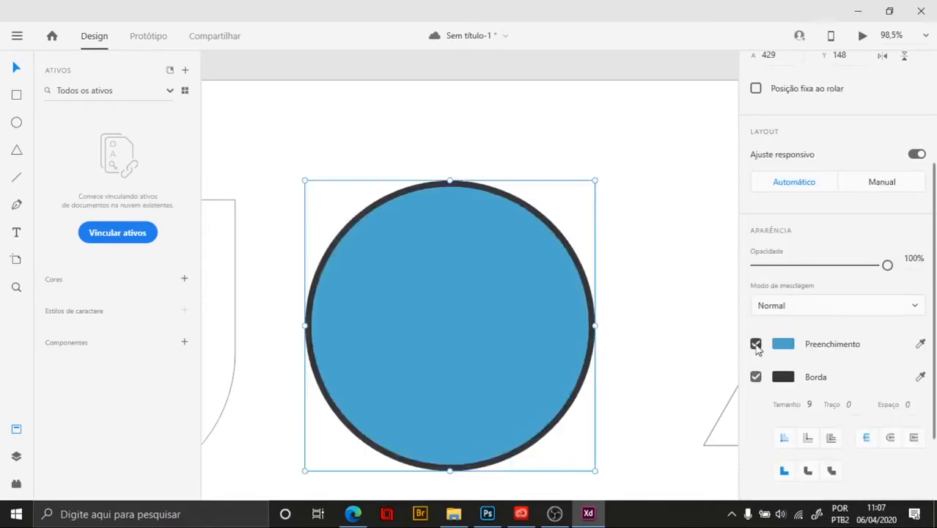
{"action": "left_click", "coordinate": [756, 344]}
{"action": "left_click", "coordinate": [755, 345]}
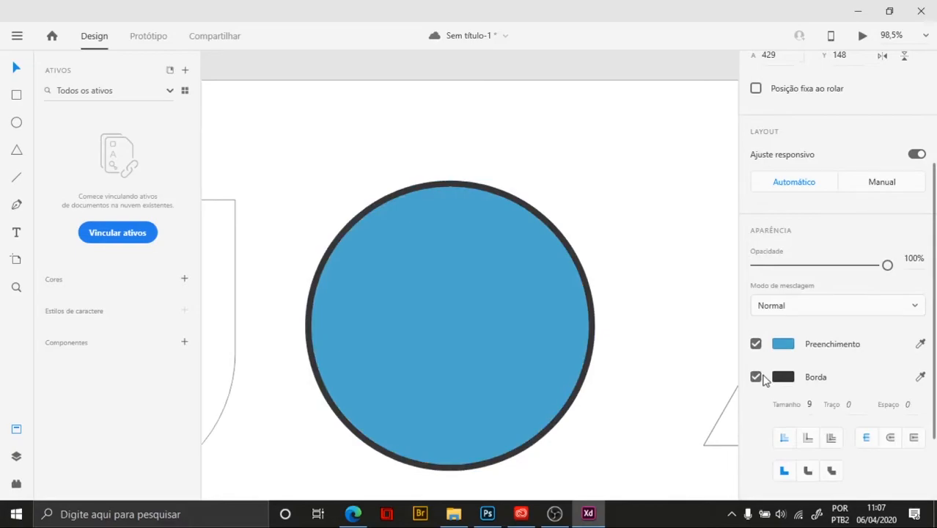
{"action": "left_click", "coordinate": [773, 377]}
{"action": "left_click", "coordinate": [818, 362]}
{"action": "left_click", "coordinate": [756, 377]}
{"action": "left_click", "coordinate": [756, 377]}
Clear the selection to view the circle beside the other shapes, and select the circle again
{"action": "scroll", "coordinate": [640, 274], "scroll_direction": "down", "scroll_amount": 5}
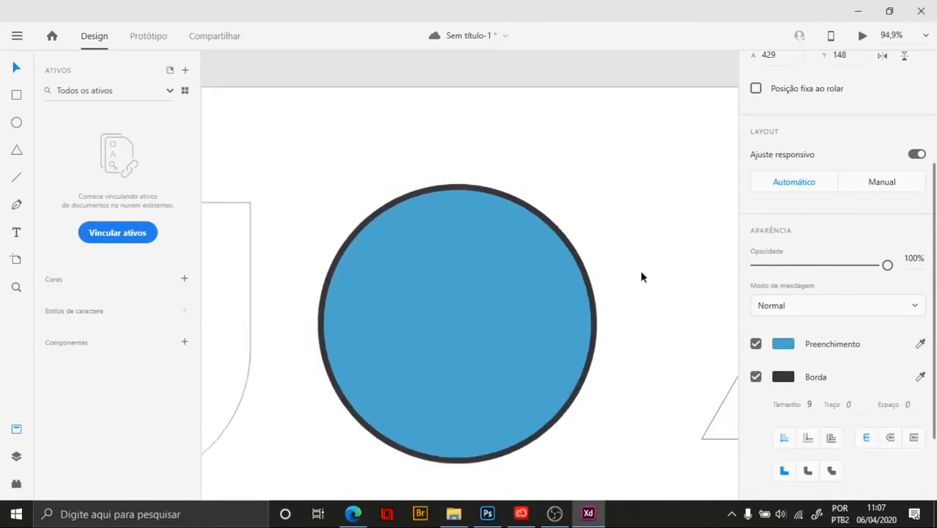
{"action": "left_click_drag", "start_coordinate": [613, 232], "coordinate": [508, 181]}
{"action": "left_click", "coordinate": [571, 192]}
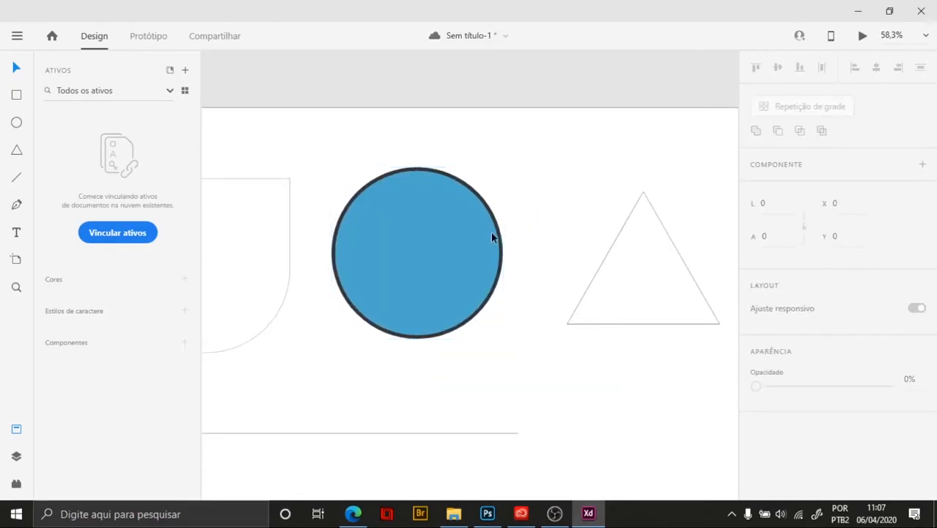
{"action": "left_click", "coordinate": [491, 233]}
{"action": "scroll", "coordinate": [840, 348], "scroll_direction": "down", "scroll_amount": 5}
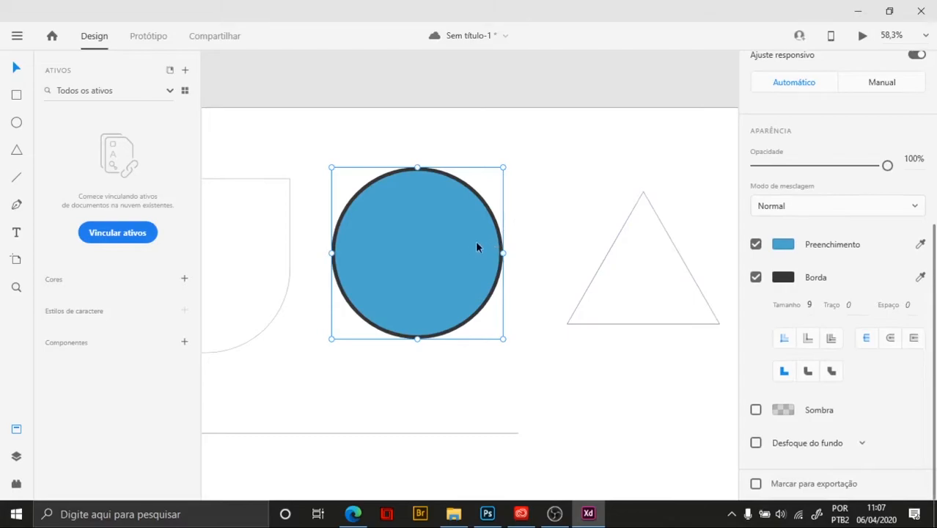
{"action": "scroll", "coordinate": [487, 288], "scroll_direction": "up", "scroll_amount": 3}
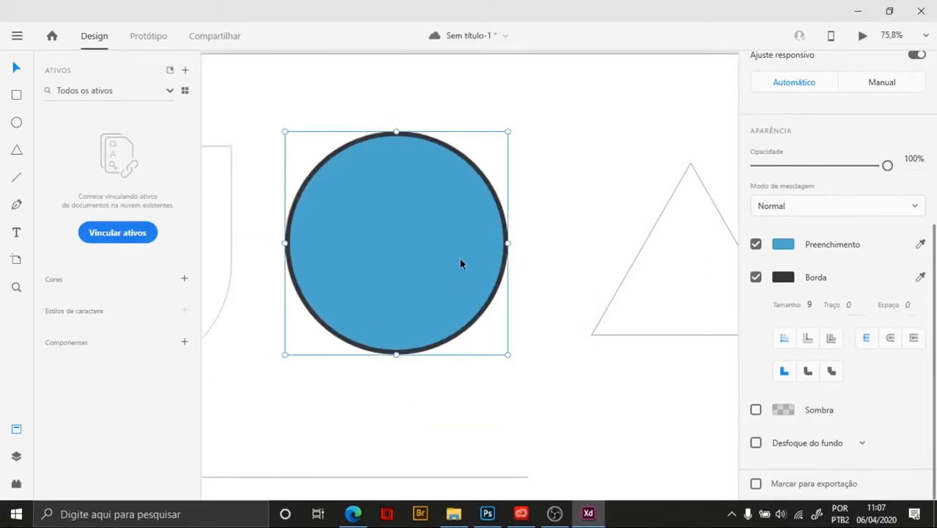
Turn on the blue circle's shadow and examine it up close along the circle's lower edge
{"action": "left_click", "coordinate": [756, 411]}
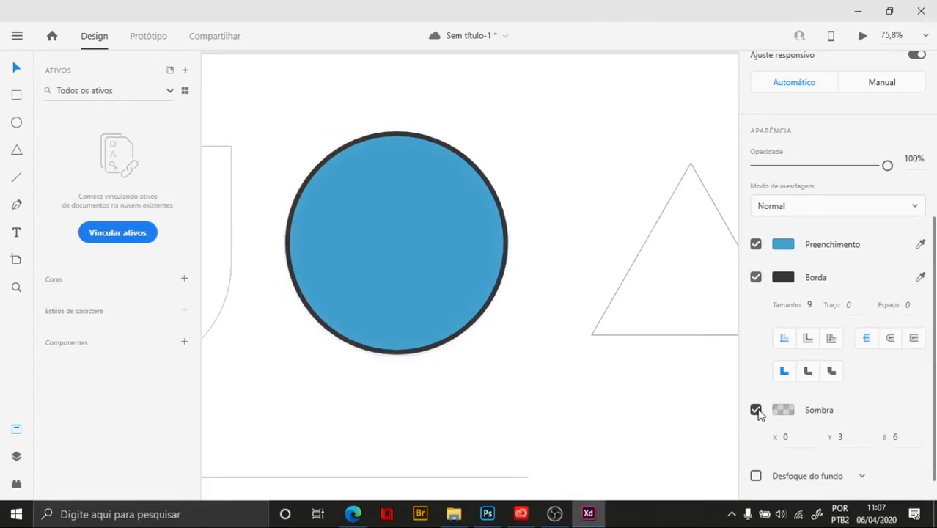
{"action": "scroll", "coordinate": [535, 360], "scroll_direction": "up", "scroll_amount": 10}
{"action": "left_click_drag", "start_coordinate": [419, 339], "coordinate": [562, 336]}
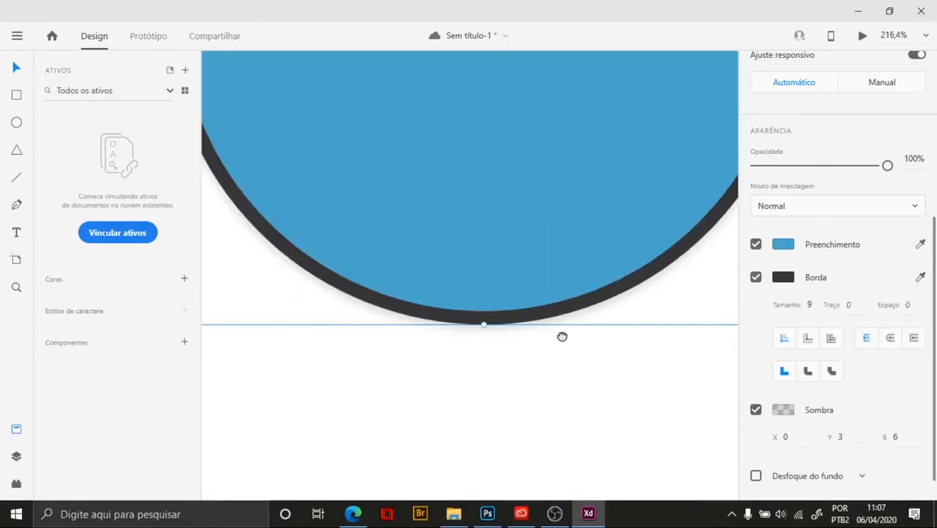
{"action": "scroll", "coordinate": [511, 326], "scroll_direction": "up", "scroll_amount": 7}
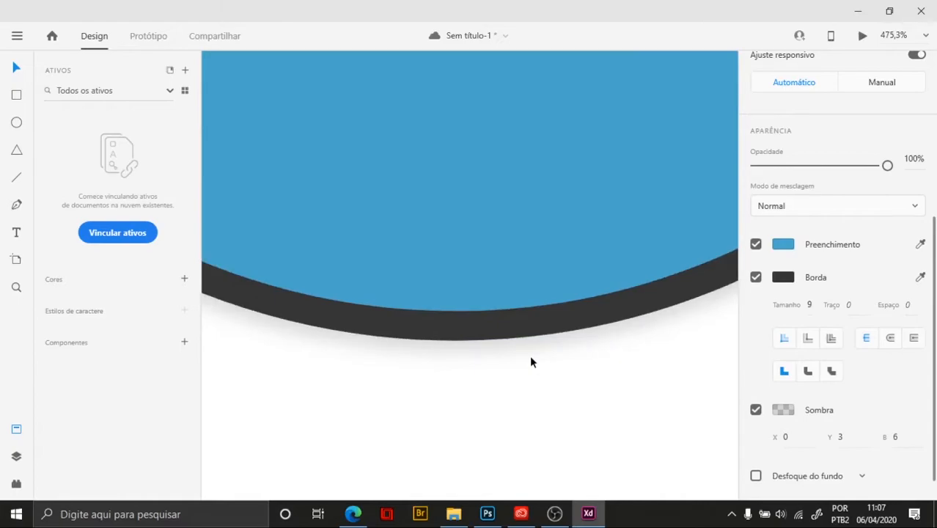
{"action": "scroll", "coordinate": [529, 355], "scroll_direction": "down", "scroll_amount": 15}
{"action": "left_click_drag", "start_coordinate": [604, 328], "coordinate": [580, 370]}
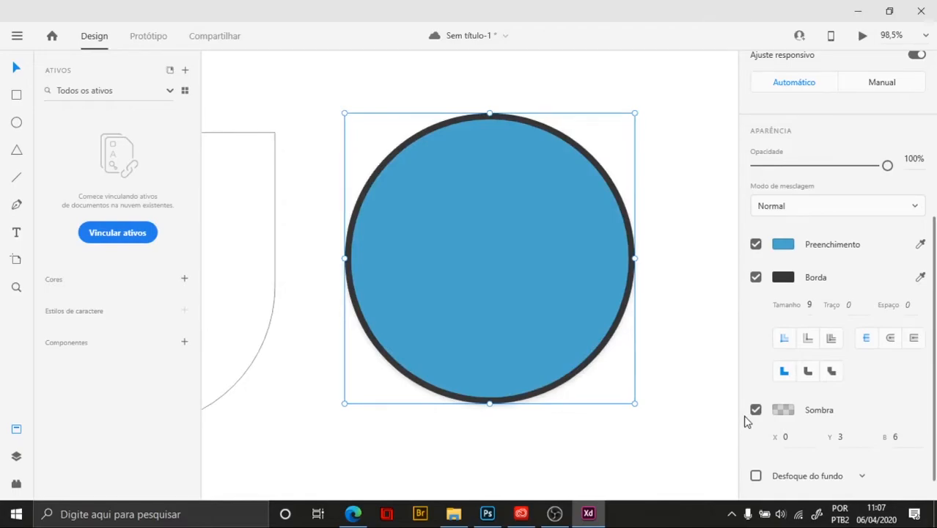
Go through the shadow's X, Y and blur values and set the blur to 1
{"action": "left_click", "coordinate": [790, 437]}
{"action": "key", "text": "Tab"}
{"action": "left_click", "coordinate": [786, 437]}
{"action": "left_click", "coordinate": [838, 437]}
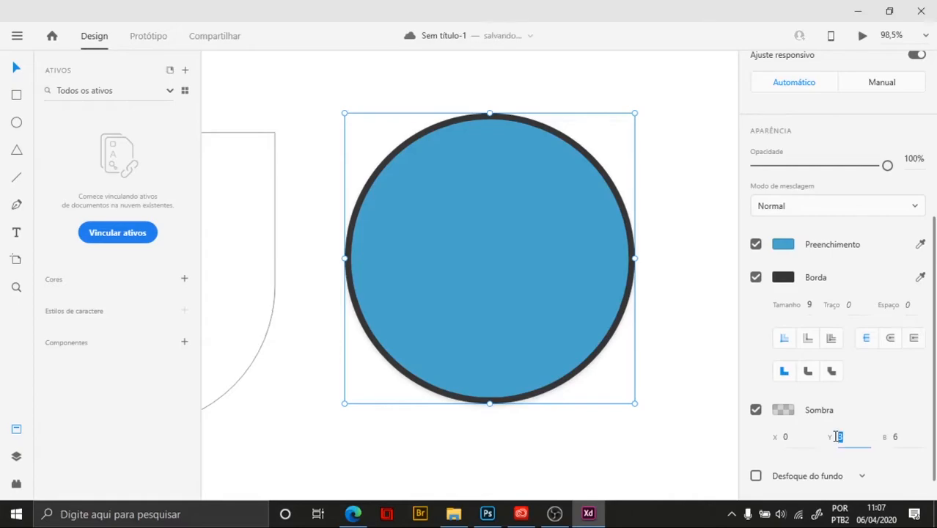
{"action": "left_click", "coordinate": [895, 436]}
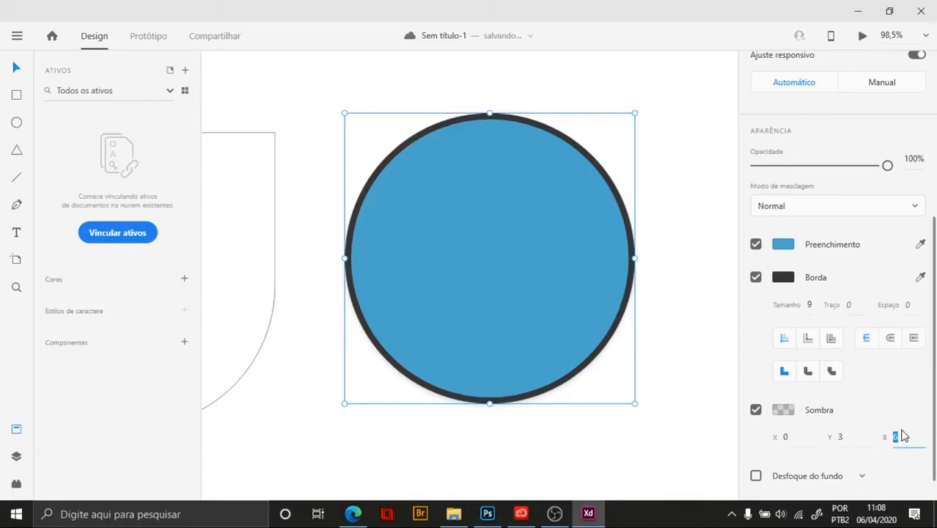
{"action": "key", "text": "Down"}
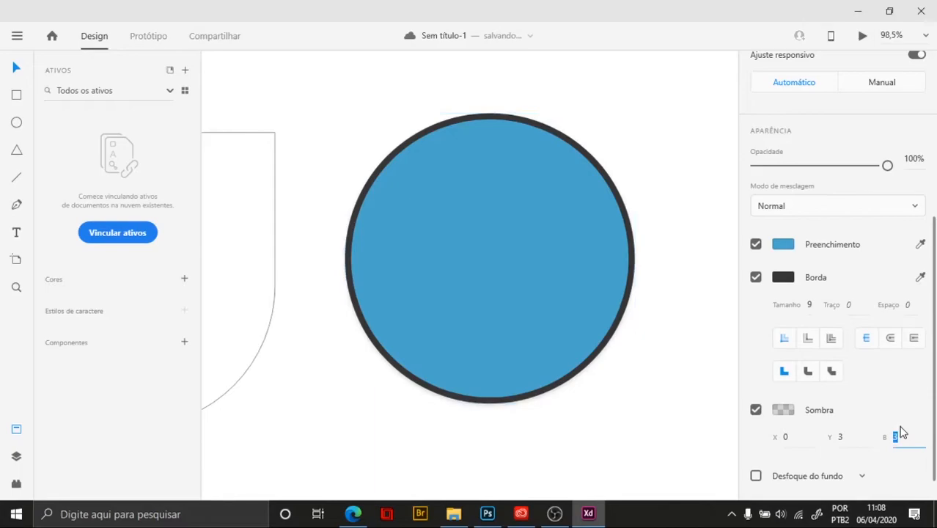
{"action": "key", "text": "Up"}
Raise the shadow's Y offset to 21
{"action": "left_click", "coordinate": [840, 437]}
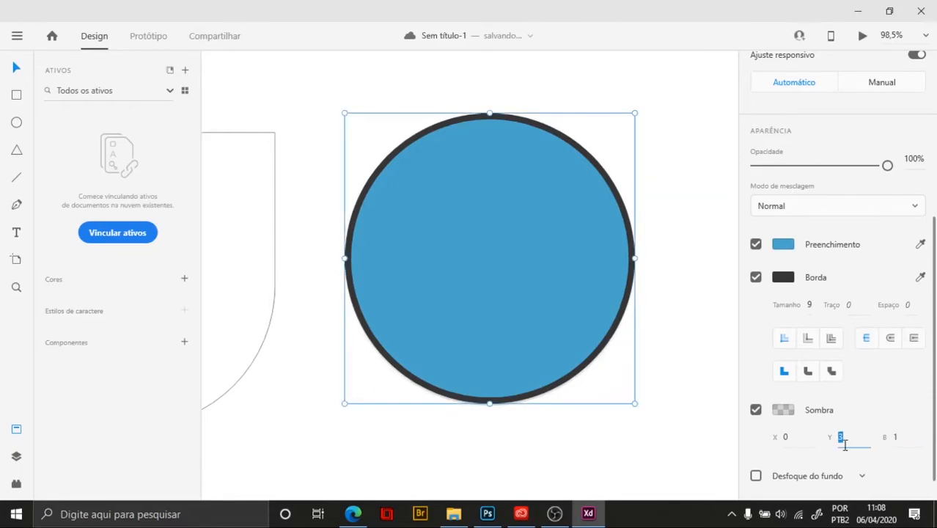
{"action": "key", "text": "Up"}
{"action": "key", "text": "Up"}
{"action": "key", "text": "Up"}
{"action": "key", "text": "Up"}
{"action": "key", "text": "Up"}
{"action": "key", "text": "Up"}
{"action": "key", "text": "Up"}
{"action": "key", "text": "Up"}
{"action": "key", "text": "Up"}
{"action": "key", "text": "Up"}
{"action": "key", "text": "Up"}
{"action": "key", "text": "Up"}
{"action": "key", "text": "Up"}
{"action": "key", "text": "Up"}
{"action": "key", "text": "Up"}
{"action": "key", "text": "Up"}
{"action": "key", "text": "Up"}
{"action": "key", "text": "Up"}
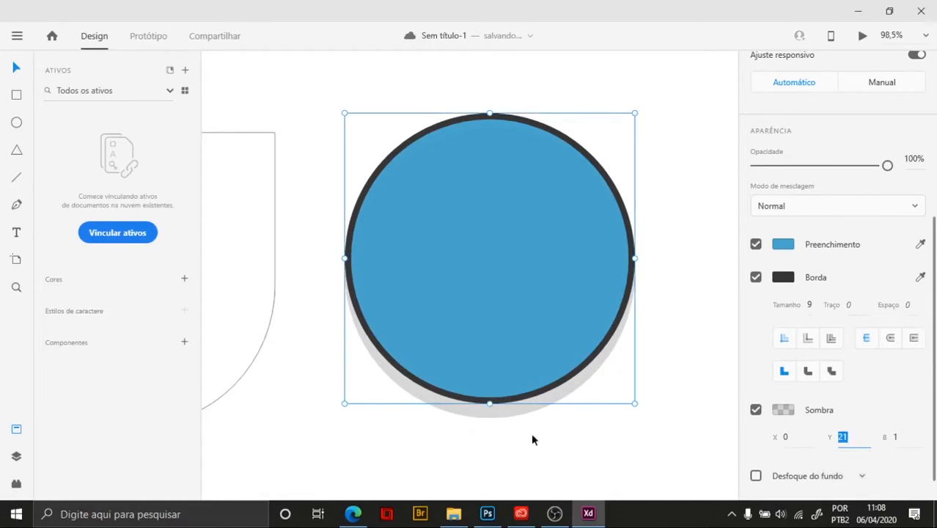
Flip the shadow above the circle by setting its Y offset to -21
{"action": "left_click", "coordinate": [851, 438]}
{"action": "key", "text": "Home"}
{"action": "type", "text": "-"}
{"action": "left_click", "coordinate": [782, 436]}
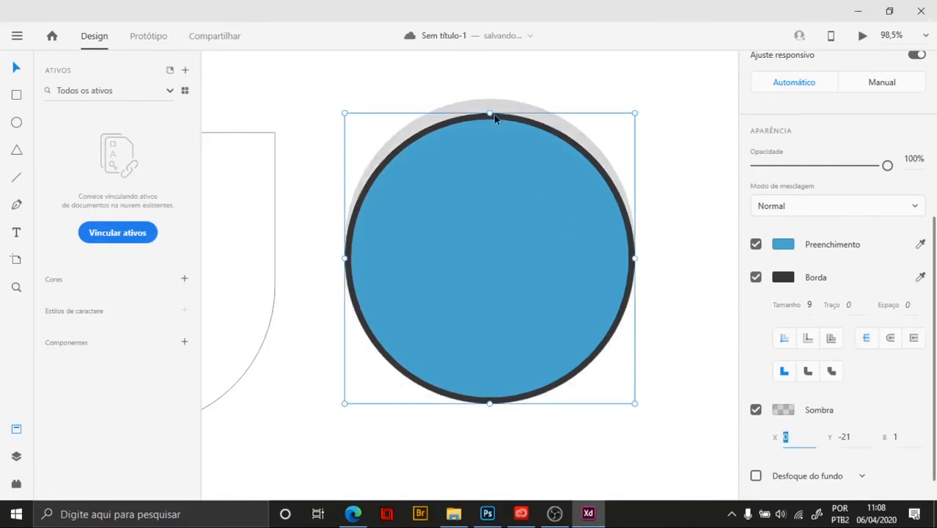
Set both the Y and X offsets of the circle's shadow to 20
{"action": "left_click", "coordinate": [849, 437]}
{"action": "type", "text": "20"}
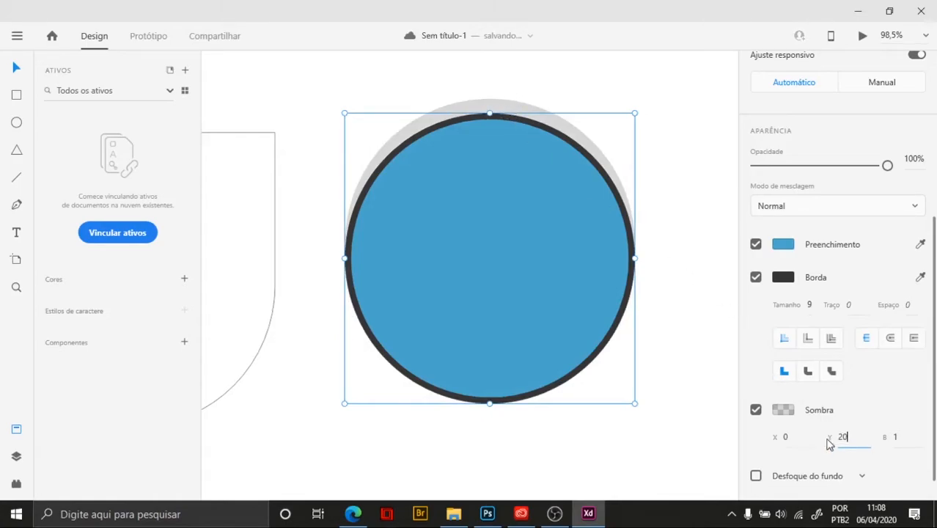
{"action": "left_click", "coordinate": [808, 437]}
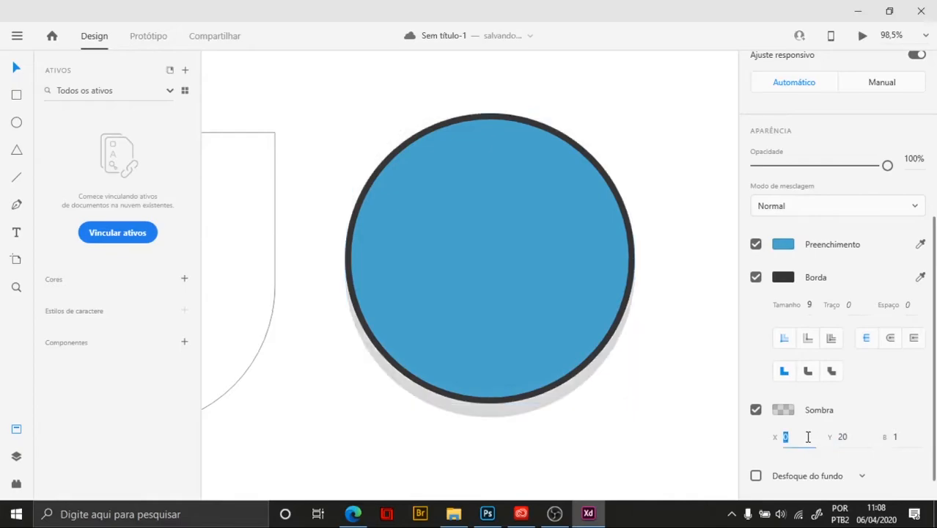
{"action": "type", "text": "20"}
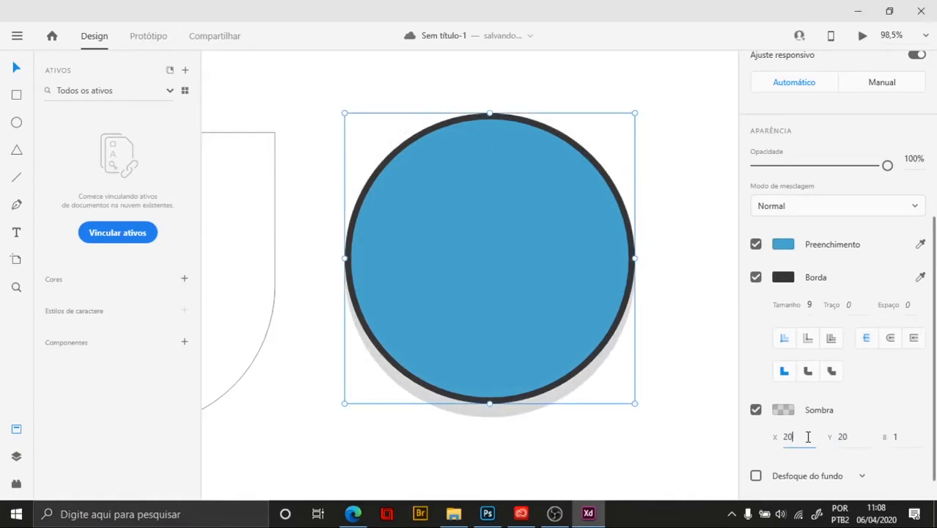
{"action": "key", "text": "Return"}
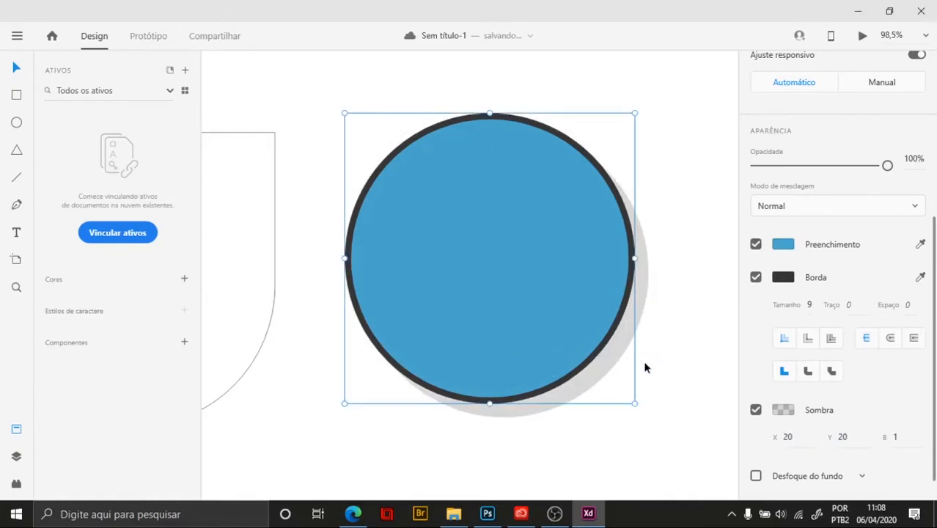
Lower the shadow's X offset to -23 so it falls on the circle's left side
{"action": "left_click", "coordinate": [787, 437]}
{"action": "key", "text": "Down"}
{"action": "key", "text": "Down"}
{"action": "key", "text": "Down"}
{"action": "key", "text": "Down"}
{"action": "key", "text": "Down"}
{"action": "key", "text": "Down"}
{"action": "key", "text": "Down"}
{"action": "key", "text": "Down"}
{"action": "key", "text": "Down"}
{"action": "key", "text": "Down"}
{"action": "key", "text": "Down"}
{"action": "key", "text": "Down"}
{"action": "key", "text": "Down"}
{"action": "key", "text": "Down"}
{"action": "key", "text": "Down"}
{"action": "key", "text": "Down"}
{"action": "key", "text": "Down"}
{"action": "key", "text": "Down"}
{"action": "key", "text": "Down"}
{"action": "key", "text": "Down"}
{"action": "key", "text": "Down"}
{"action": "key", "text": "Down"}
{"action": "key", "text": "Down"}
{"action": "key", "text": "Down"}
{"action": "key", "text": "Down"}
{"action": "key", "text": "Down"}
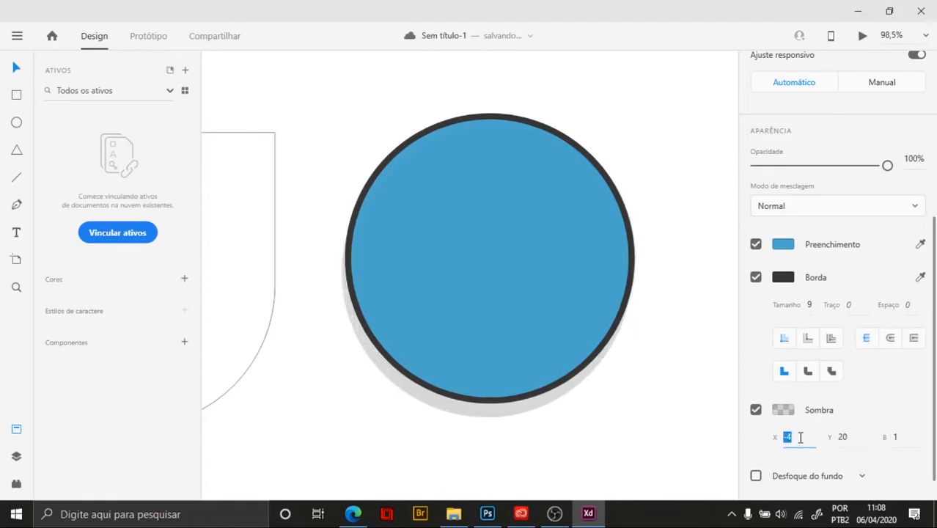
{"action": "key", "text": "Down"}
{"action": "key", "text": "Down"}
{"action": "key", "text": "Down"}
{"action": "key", "text": "Down"}
{"action": "key", "text": "Down"}
{"action": "key", "text": "Down"}
{"action": "key", "text": "Down"}
{"action": "key", "text": "Down"}
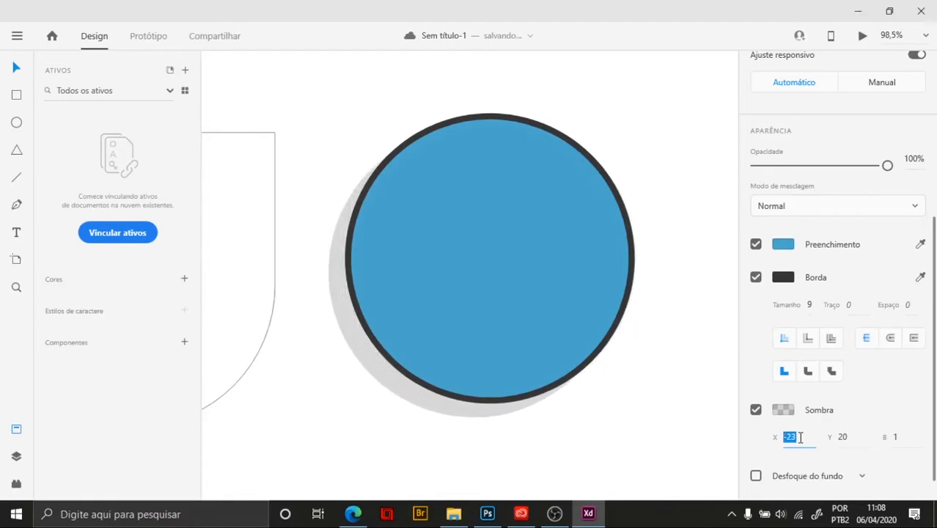
{"action": "key", "text": "Down"}
{"action": "key", "text": "Down"}
{"action": "key", "text": "Down"}
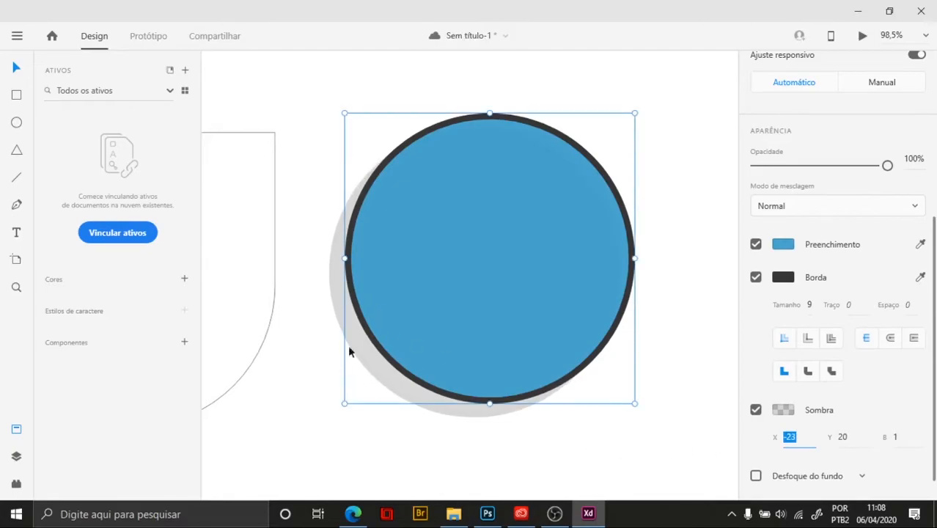
Soften the circle's shadow by raising its blur to 36
{"action": "left_click", "coordinate": [896, 438]}
{"action": "key", "text": "Up"}
{"action": "key", "text": "Up"}
{"action": "key", "text": "Up"}
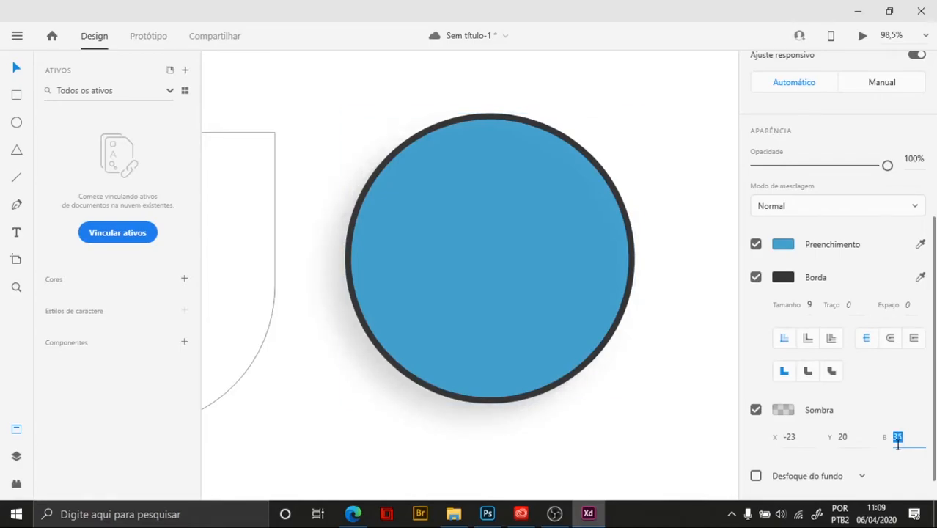
{"action": "key", "text": "Up"}
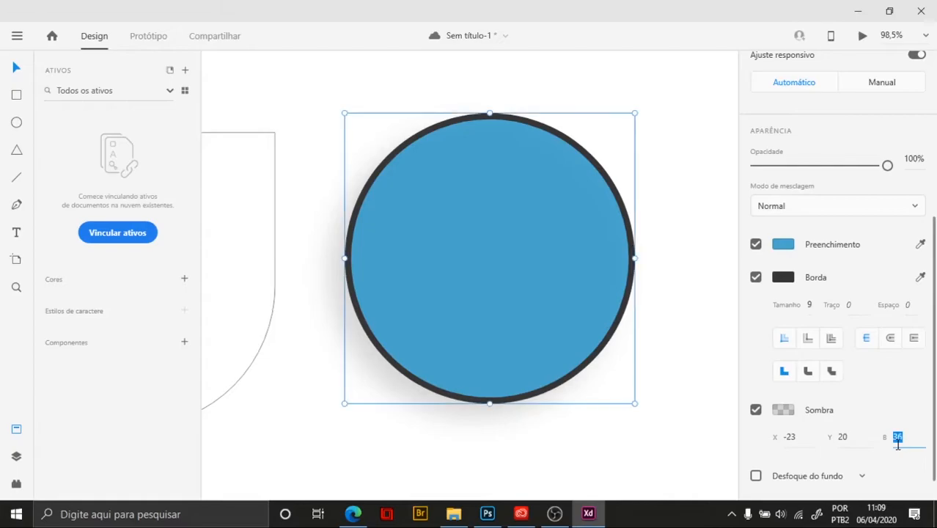
Move the circle slightly up on the artboard, to Y 125, keeping it selected with its shadow settings in view
{"action": "left_click", "coordinate": [662, 307]}
{"action": "mouse_move", "coordinate": [569, 304]}
{"action": "left_mouse_down"}
{"action": "mouse_move", "coordinate": [570, 246]}
{"action": "mouse_move", "coordinate": [570, 294]}
{"action": "left_mouse_up"}
{"action": "scroll", "coordinate": [879, 462], "scroll_direction": "down", "scroll_amount": 2}
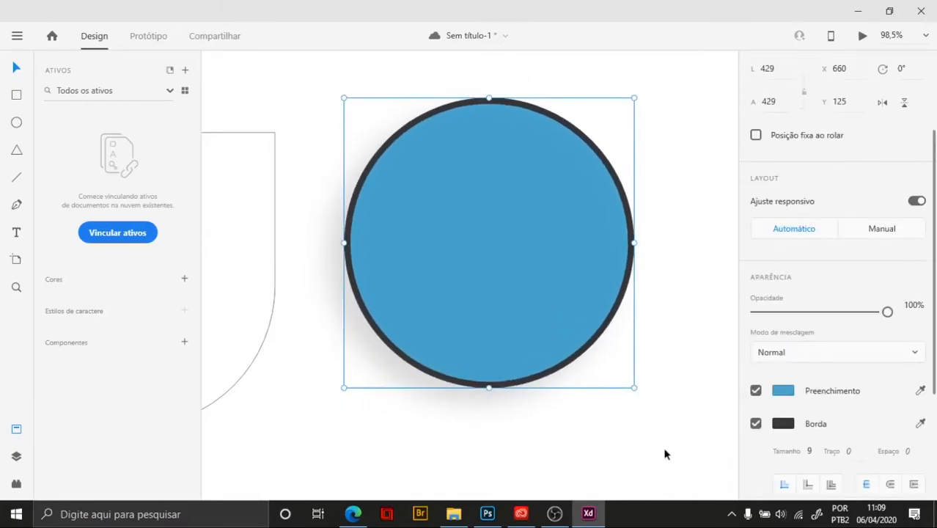
{"action": "scroll", "coordinate": [557, 400], "scroll_direction": "down", "scroll_amount": 1}
{"action": "scroll", "coordinate": [846, 366], "scroll_direction": "down", "scroll_amount": 4}
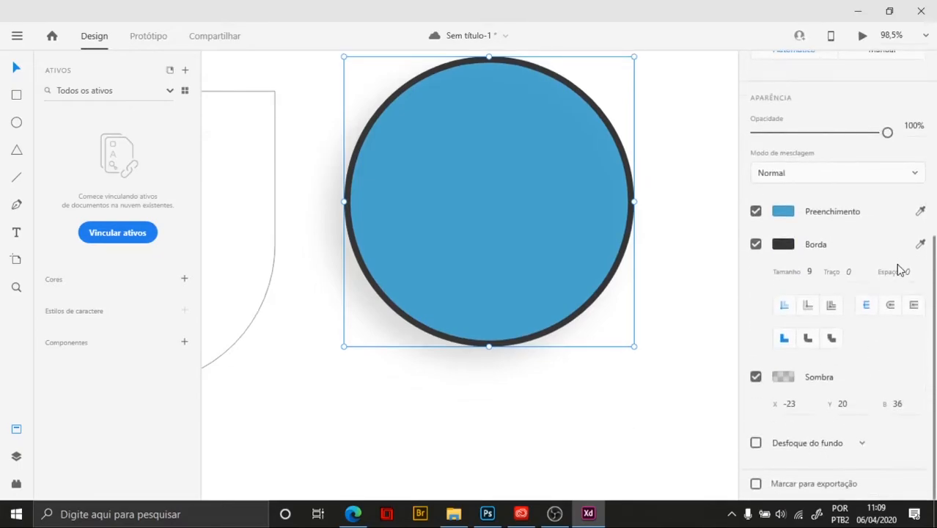
Set the shadow's X offset to -22 and fade the circle by lowering its opacity
{"action": "left_click_drag", "start_coordinate": [807, 401], "coordinate": [779, 402]}
{"action": "key", "text": "Up"}
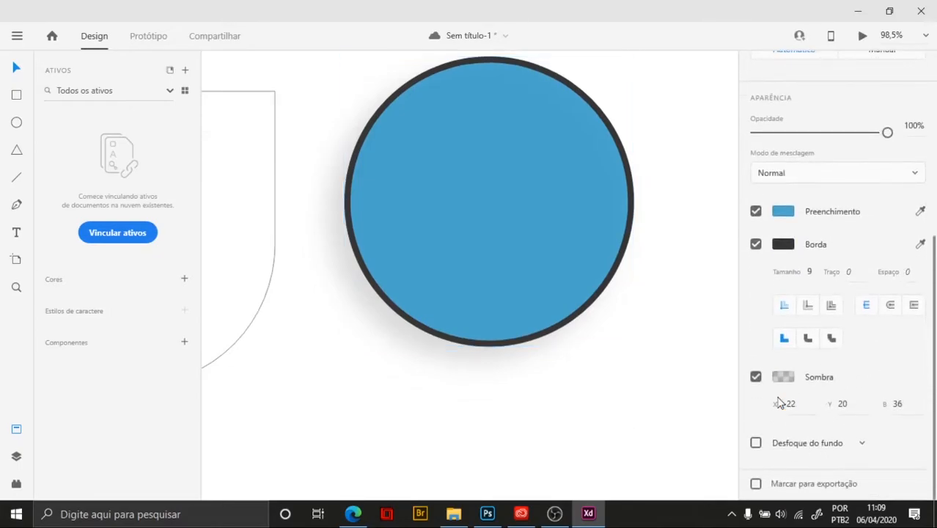
{"action": "key", "text": "1"}
{"action": "left_click", "coordinate": [849, 405]}
{"action": "left_click", "coordinate": [663, 288]}
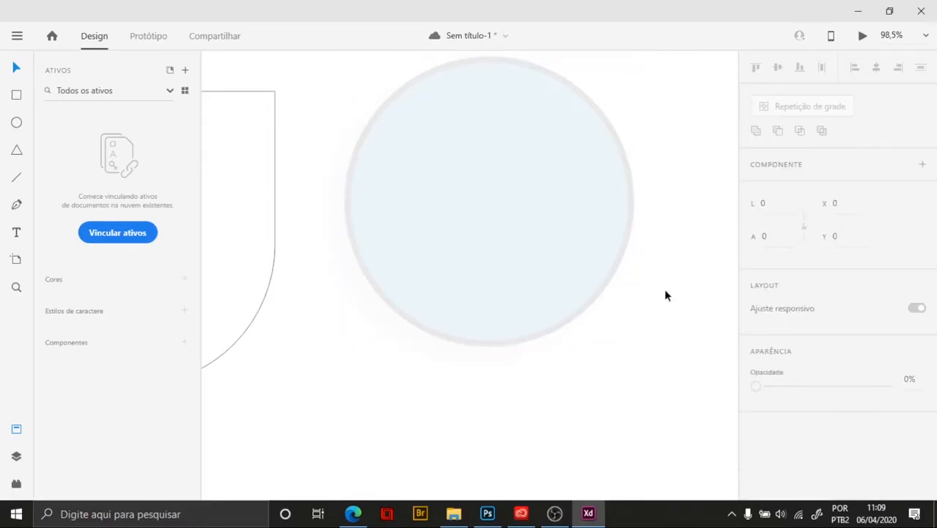
Restore the circle's opacity to 100%
{"action": "left_click", "coordinate": [579, 234]}
{"action": "scroll", "coordinate": [817, 249], "scroll_direction": "down", "scroll_amount": 4}
{"action": "left_click_drag", "start_coordinate": [768, 177], "coordinate": [887, 178]}
{"action": "scroll", "coordinate": [822, 358], "scroll_direction": "down", "scroll_amount": 1}
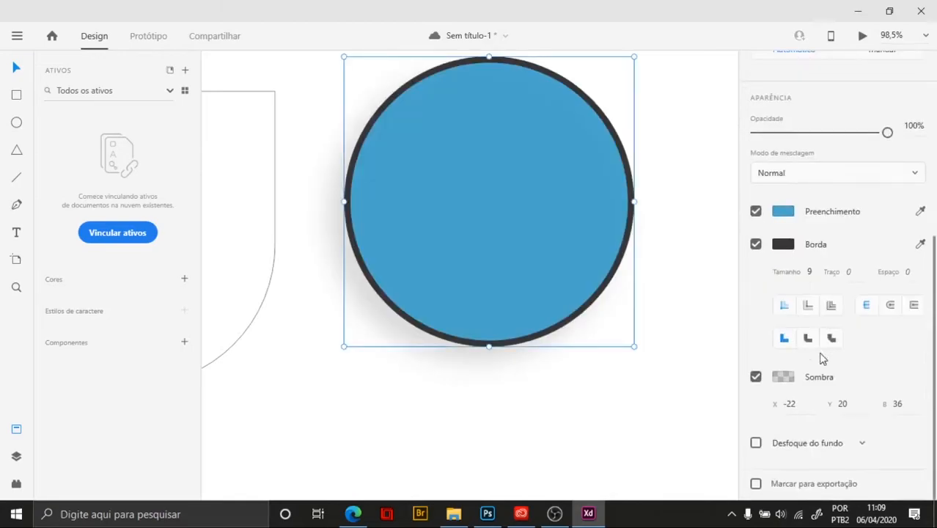
Set the circle's shadow to X -10, Y 10 and blur 20
{"action": "left_click", "coordinate": [797, 404]}
{"action": "type", "text": "-10"}
{"action": "key", "text": "Tab"}
{"action": "type", "text": "10"}
{"action": "left_click", "coordinate": [899, 405]}
{"action": "type", "text": "20"}
{"action": "key", "text": "Return"}
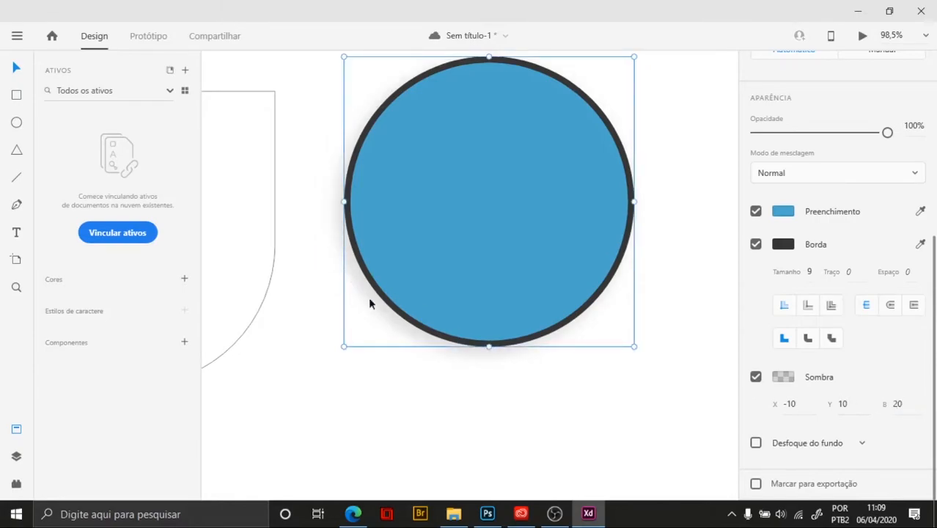
Harden the shadow's edge by setting its blur to 1
{"action": "left_click", "coordinate": [906, 406]}
{"action": "type", "text": "1"}
{"action": "key", "text": "Return"}
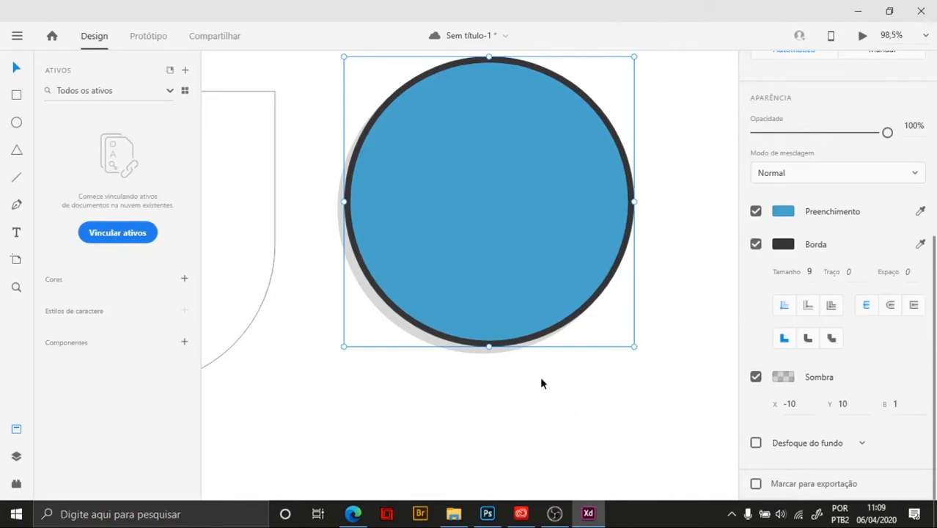
Review the circle's appearance settings and compare its look selected and unselected beside the other shapes
{"action": "left_click", "coordinate": [540, 384]}
{"action": "left_click", "coordinate": [517, 294]}
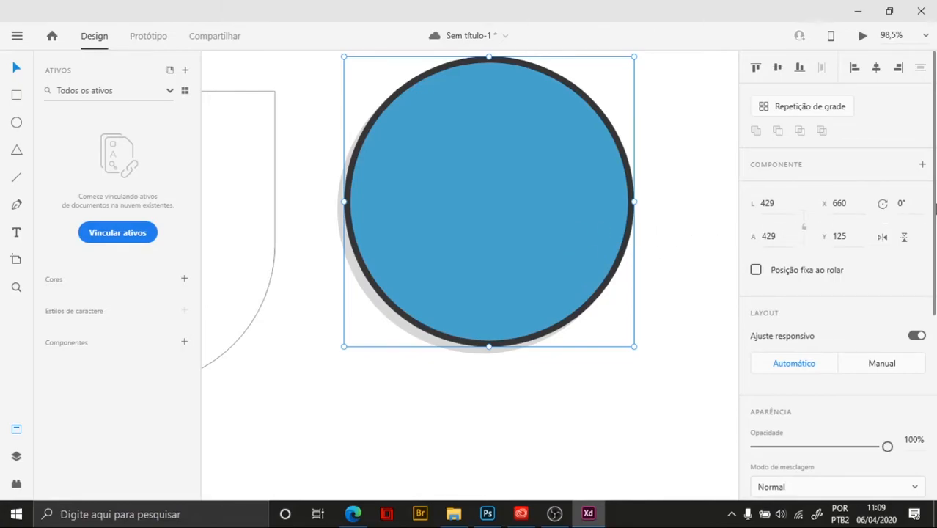
{"action": "left_click_drag", "start_coordinate": [935, 203], "coordinate": [935, 370]}
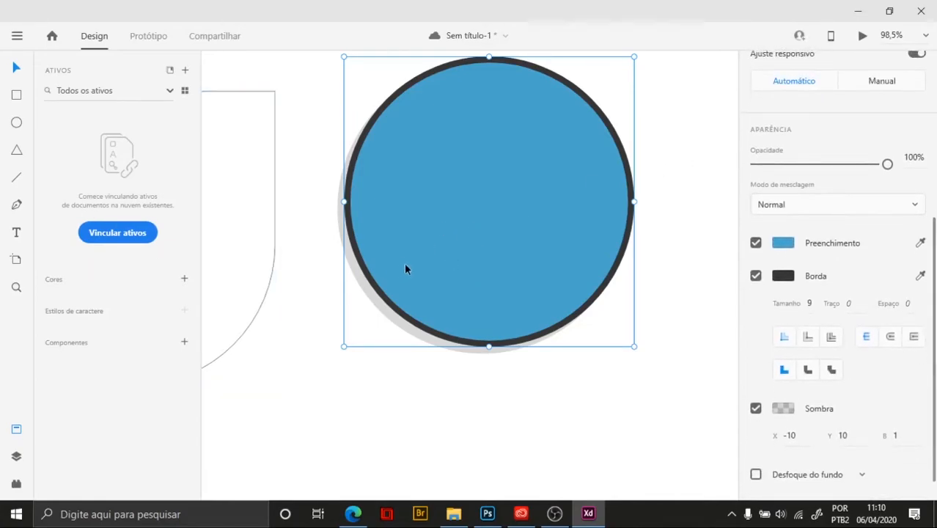
{"action": "scroll", "coordinate": [405, 269], "scroll_direction": "down", "scroll_amount": 3}
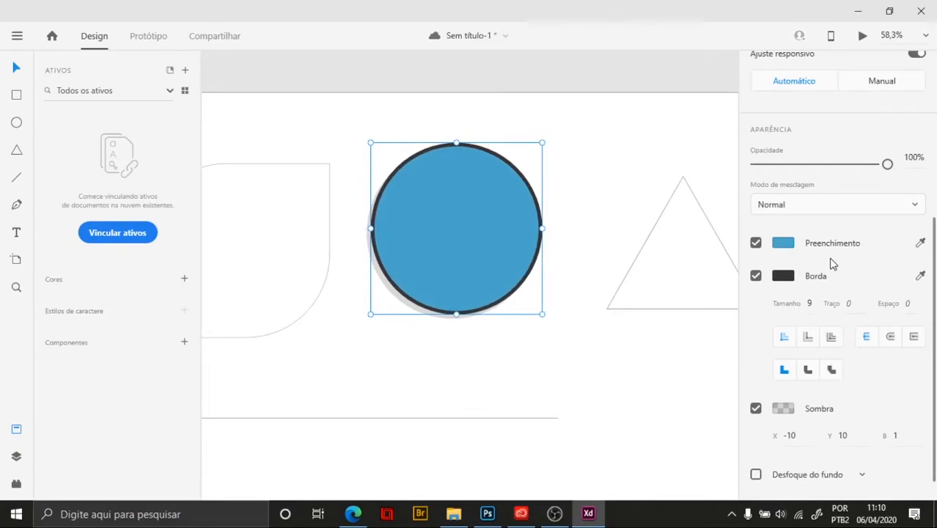
{"action": "left_click", "coordinate": [576, 234]}
{"action": "left_click", "coordinate": [510, 233]}
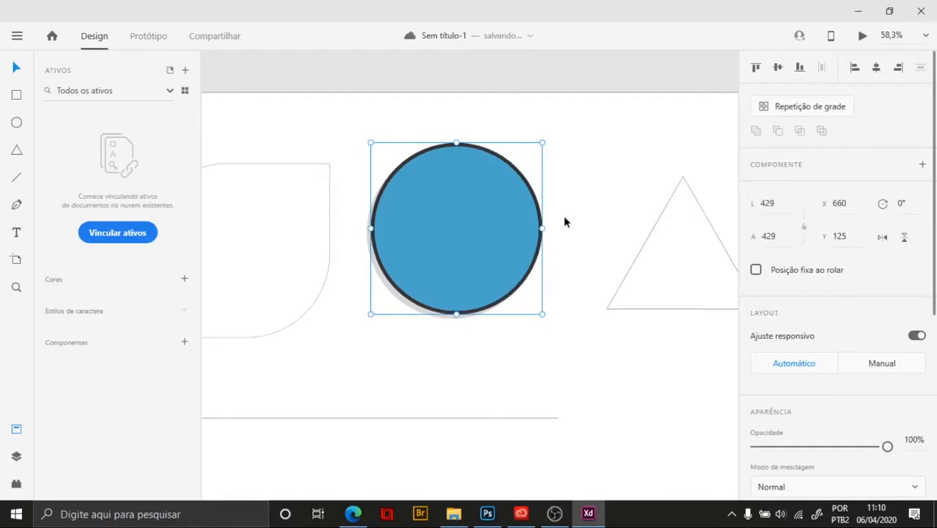
{"action": "left_click", "coordinate": [567, 220]}
{"action": "left_click", "coordinate": [514, 222]}
{"action": "scroll", "coordinate": [569, 214], "scroll_direction": "down", "scroll_amount": 3}
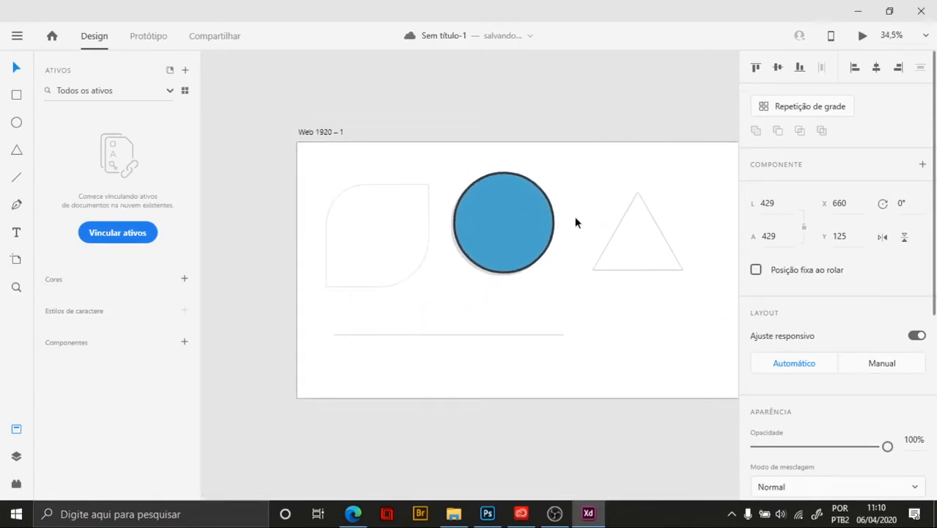
Delete the rounded shape, circle, triangle and line, leaving the Web 1920 artboard empty
{"action": "left_click_drag", "start_coordinate": [604, 200], "coordinate": [575, 194]}
{"action": "left_click", "coordinate": [575, 195]}
{"action": "left_click_drag", "start_coordinate": [680, 308], "coordinate": [318, 187]}
{"action": "key", "text": "Delete"}
{"action": "left_click_drag", "start_coordinate": [534, 387], "coordinate": [412, 270]}
{"action": "key", "text": "Delete"}
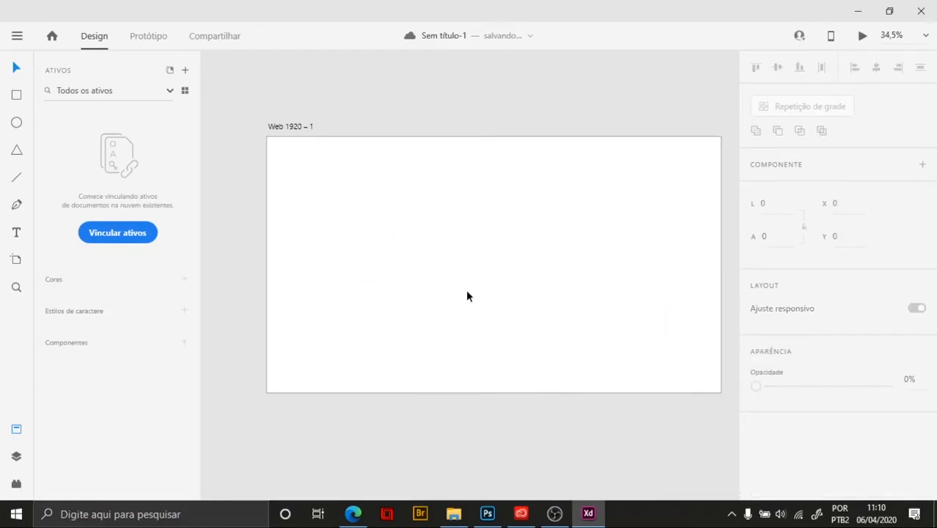
{"action": "left_click_drag", "start_coordinate": [480, 249], "coordinate": [452, 250]}
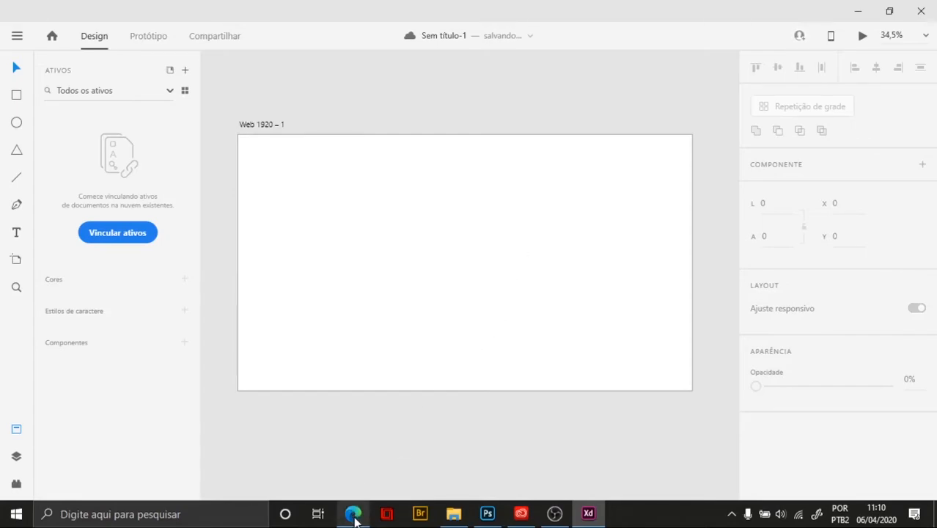
Switch to the Edge browser and look through the Apple Watch page's headline and Series 5 section
{"action": "mouse_move", "coordinate": [354, 513]}
{"action": "left_click", "coordinate": [360, 398]}
{"action": "scroll", "coordinate": [90, 233], "scroll_direction": "down", "scroll_amount": 3}
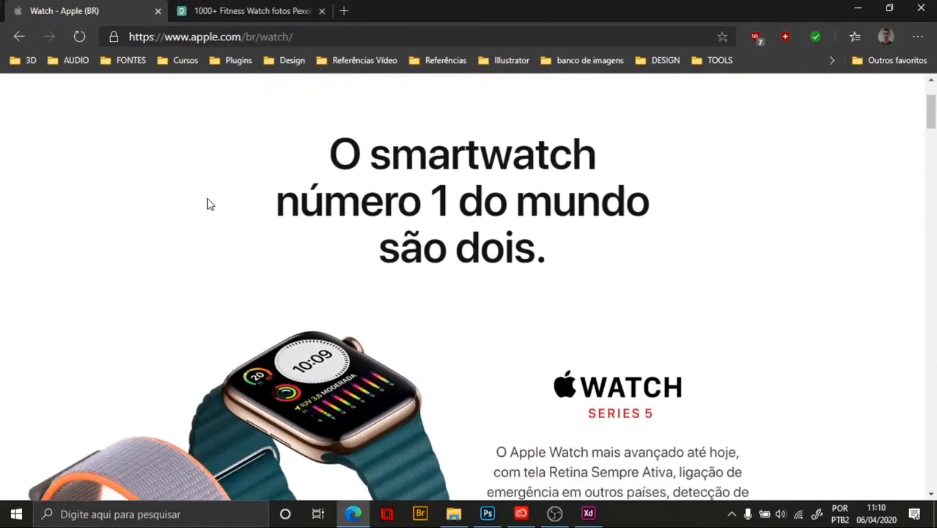
{"action": "scroll", "coordinate": [220, 206], "scroll_direction": "down", "scroll_amount": 2}
{"action": "scroll", "coordinate": [234, 203], "scroll_direction": "up", "scroll_amount": 3}
{"action": "scroll", "coordinate": [249, 203], "scroll_direction": "down", "scroll_amount": 4}
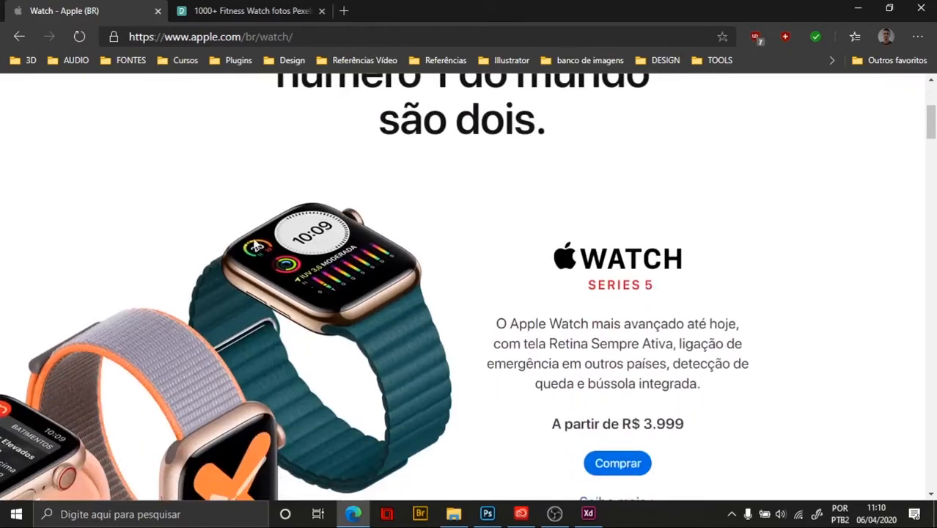
Look through the Apple Watch page from the headline down to the new band collection and back to the navigation
{"action": "scroll", "coordinate": [227, 322], "scroll_direction": "down", "scroll_amount": 2}
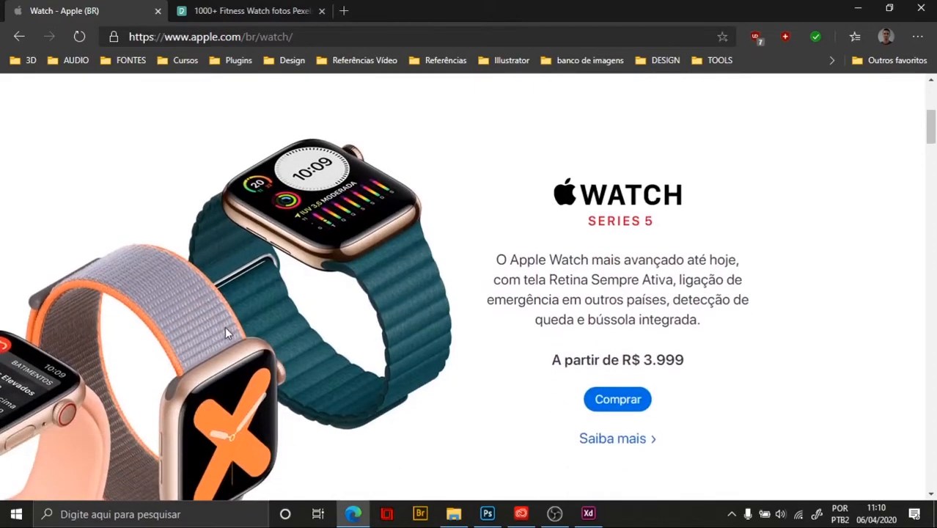
{"action": "scroll", "coordinate": [293, 324], "scroll_direction": "up", "scroll_amount": 4}
{"action": "scroll", "coordinate": [286, 323], "scroll_direction": "up", "scroll_amount": 2}
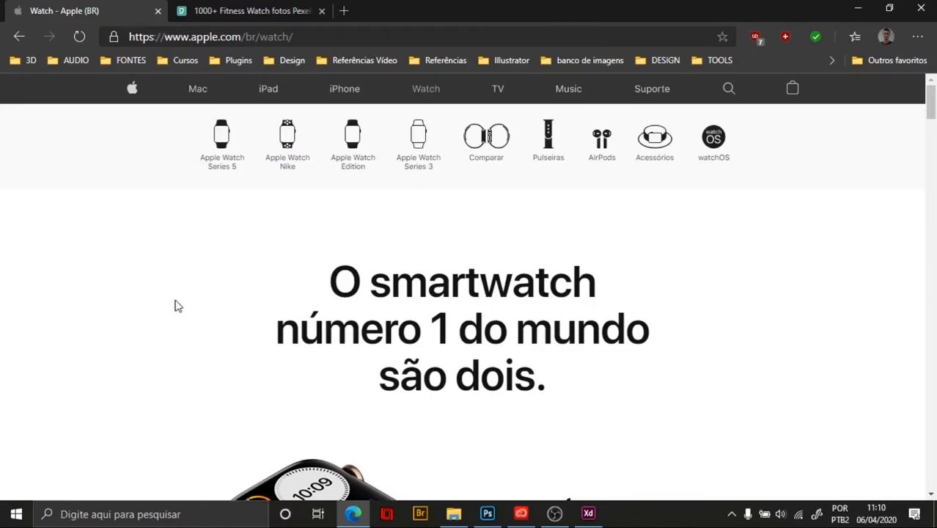
{"action": "scroll", "coordinate": [182, 316], "scroll_direction": "down", "scroll_amount": 3}
{"action": "scroll", "coordinate": [199, 327], "scroll_direction": "down", "scroll_amount": 10}
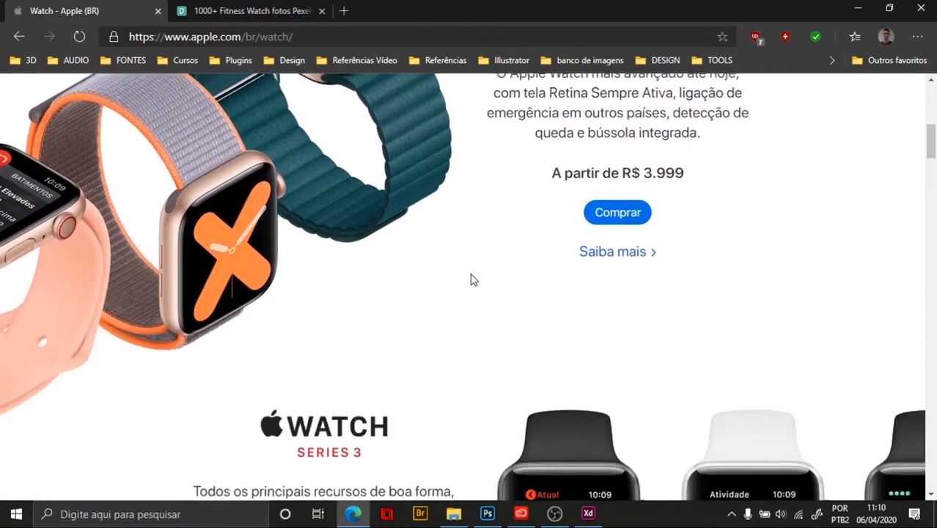
{"action": "scroll", "coordinate": [418, 293], "scroll_direction": "down", "scroll_amount": 3}
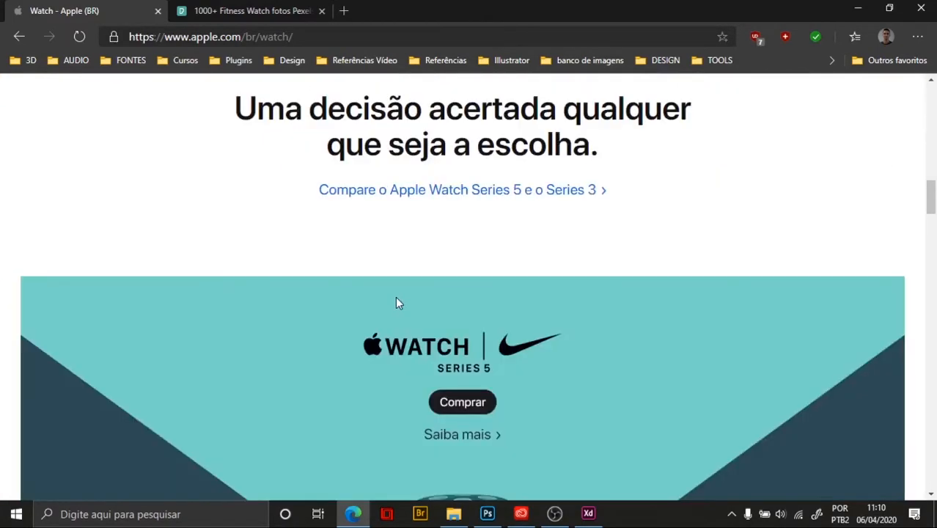
{"action": "scroll", "coordinate": [400, 297], "scroll_direction": "down", "scroll_amount": 6}
{"action": "scroll", "coordinate": [532, 322], "scroll_direction": "down", "scroll_amount": 6}
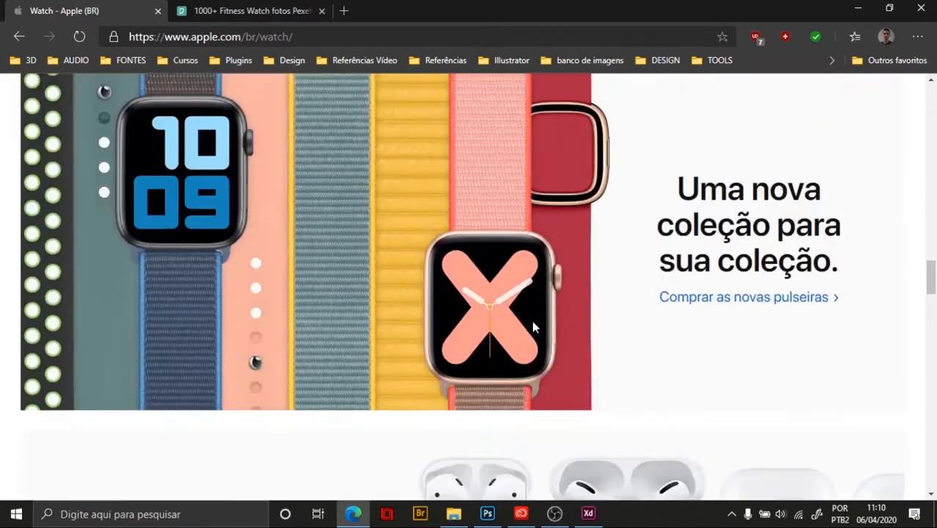
{"action": "scroll", "coordinate": [796, 304], "scroll_direction": "up", "scroll_amount": 8}
{"action": "scroll", "coordinate": [792, 304], "scroll_direction": "up", "scroll_amount": 20}
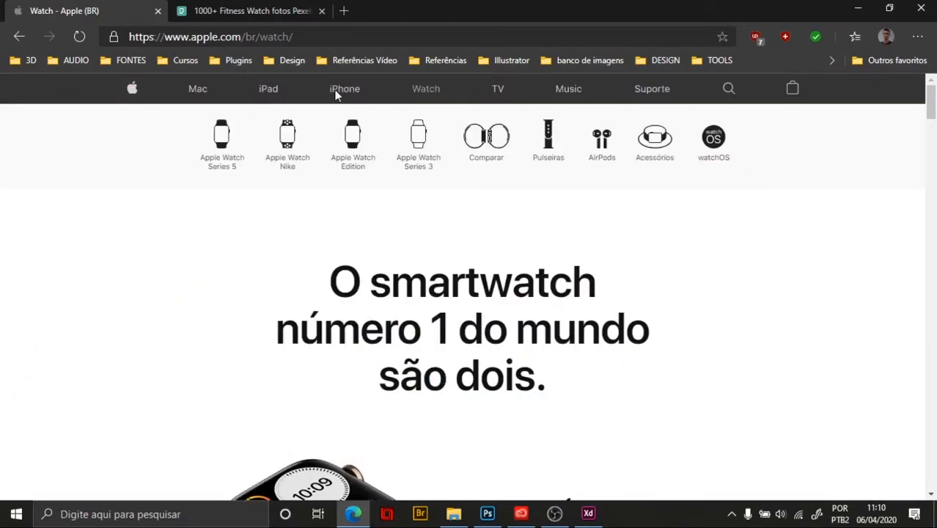
Examine how the opening area arranges the product navigation, the large headline and the Series 5 watch image with its text
{"action": "scroll", "coordinate": [788, 187], "scroll_direction": "down", "scroll_amount": 2}
{"action": "scroll", "coordinate": [795, 196], "scroll_direction": "up", "scroll_amount": 1}
{"action": "scroll", "coordinate": [799, 201], "scroll_direction": "up", "scroll_amount": 1}
{"action": "scroll", "coordinate": [787, 228], "scroll_direction": "down", "scroll_amount": 2}
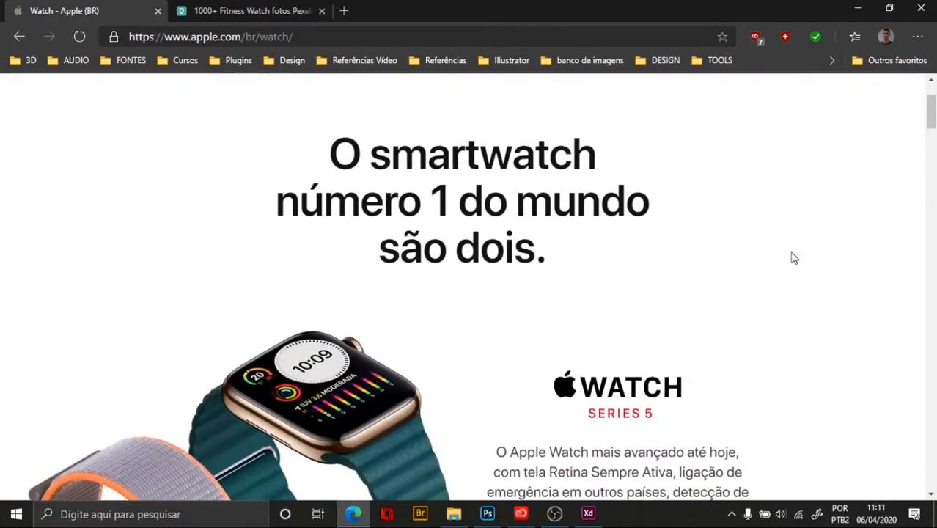
{"action": "scroll", "coordinate": [792, 257], "scroll_direction": "down", "scroll_amount": 1}
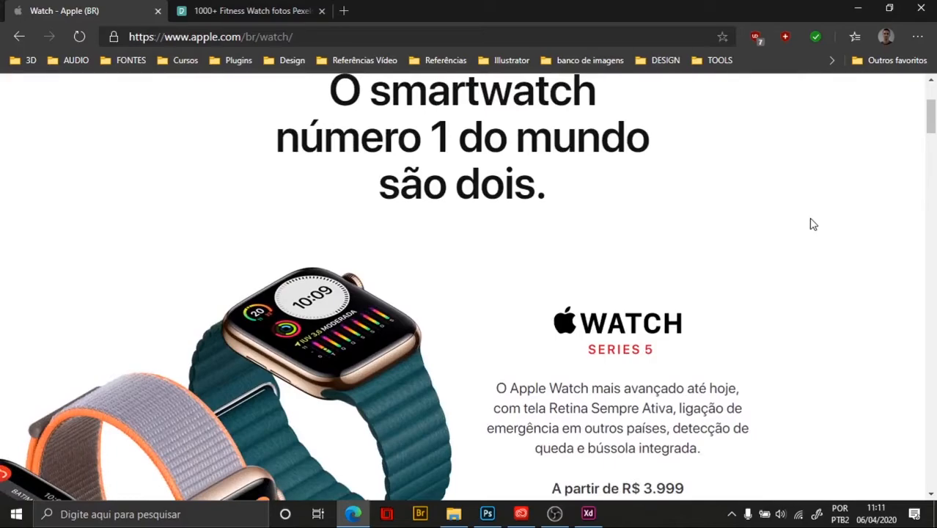
{"action": "scroll", "coordinate": [810, 228], "scroll_direction": "down", "scroll_amount": 2}
{"action": "scroll", "coordinate": [807, 238], "scroll_direction": "up", "scroll_amount": 4}
{"action": "scroll", "coordinate": [816, 260], "scroll_direction": "up", "scroll_amount": 1}
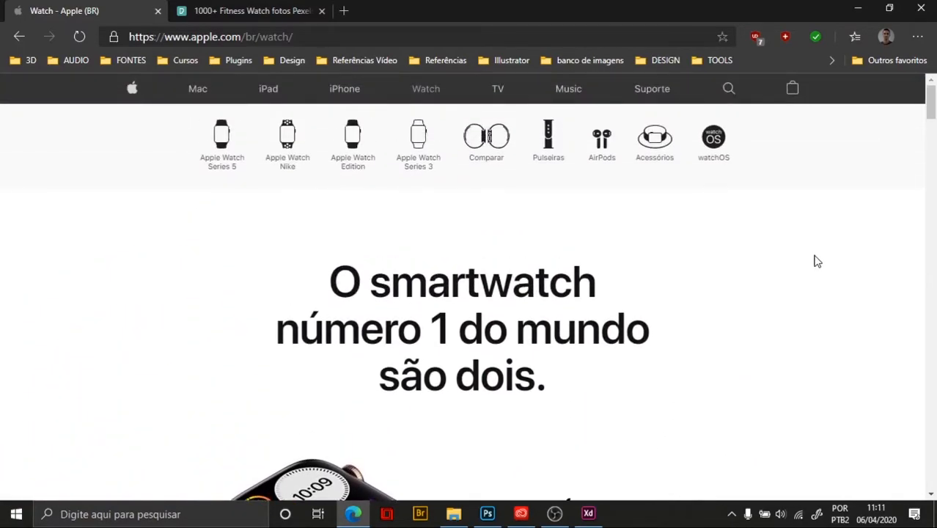
{"action": "scroll", "coordinate": [657, 370], "scroll_direction": "down", "scroll_amount": 3}
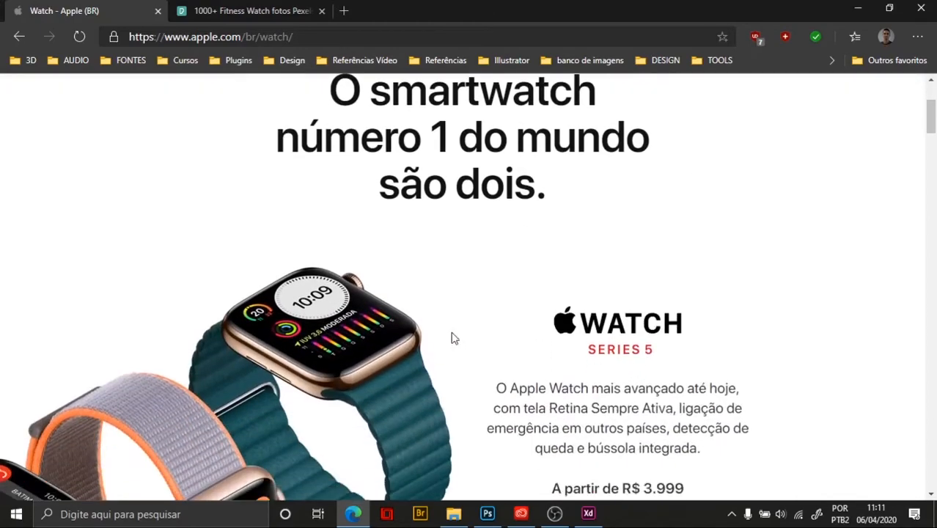
{"action": "scroll", "coordinate": [676, 334], "scroll_direction": "up", "scroll_amount": 3}
{"action": "scroll", "coordinate": [676, 335], "scroll_direction": "up", "scroll_amount": 1}
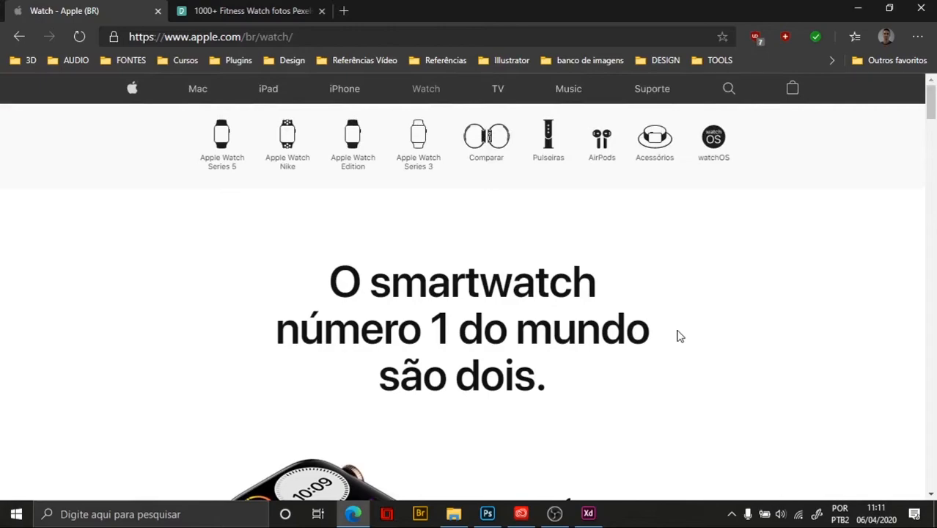
{"action": "scroll", "coordinate": [680, 336], "scroll_direction": "down", "scroll_amount": 1}
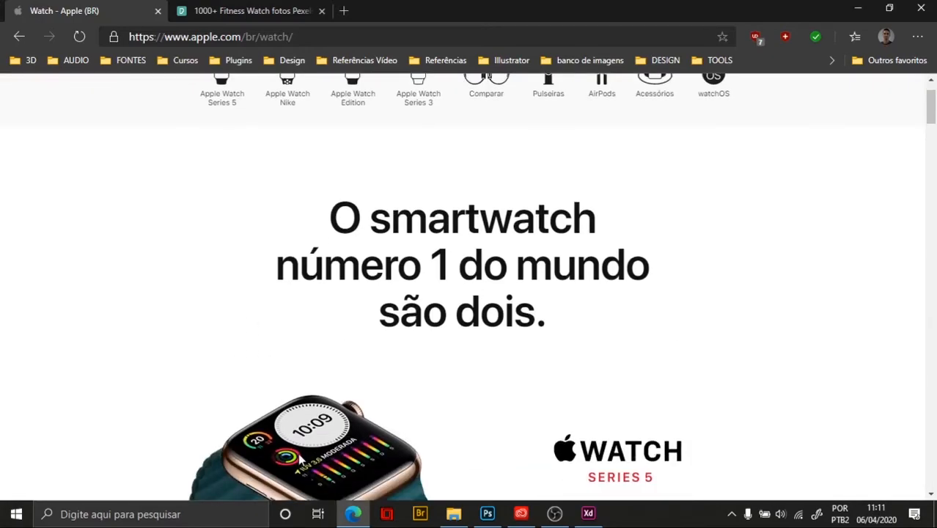
{"action": "scroll", "coordinate": [301, 454], "scroll_direction": "down", "scroll_amount": 2}
{"action": "scroll", "coordinate": [215, 308], "scroll_direction": "up", "scroll_amount": 2}
Highlight the headline, the Series 5 description and the price line to study the text hierarchy, returning to the page's opening area
{"action": "left_click_drag", "start_coordinate": [332, 212], "coordinate": [599, 313]}
{"action": "left_click", "coordinate": [678, 328]}
{"action": "scroll", "coordinate": [736, 334], "scroll_direction": "down", "scroll_amount": 5}
{"action": "left_click_drag", "start_coordinate": [708, 271], "coordinate": [458, 179]}
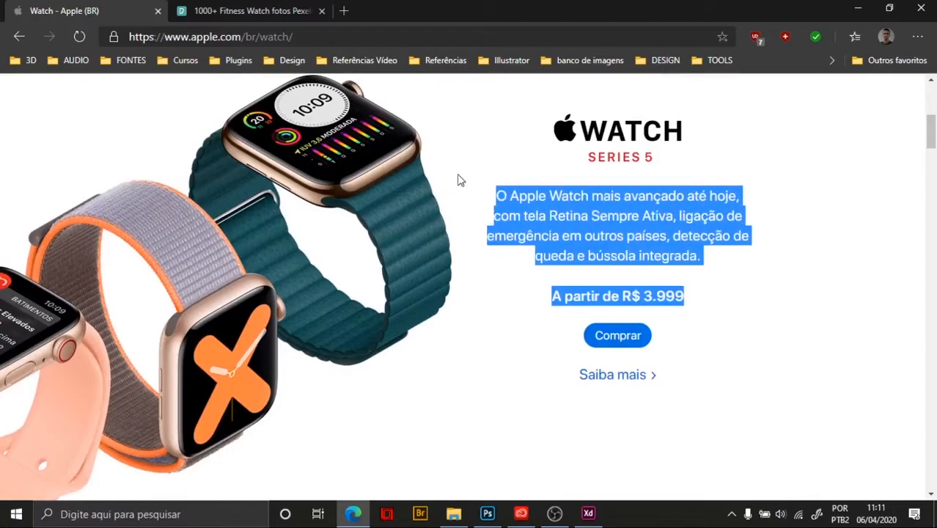
{"action": "left_click", "coordinate": [717, 319]}
{"action": "left_click_drag", "start_coordinate": [684, 301], "coordinate": [544, 298]}
{"action": "left_click", "coordinate": [506, 317]}
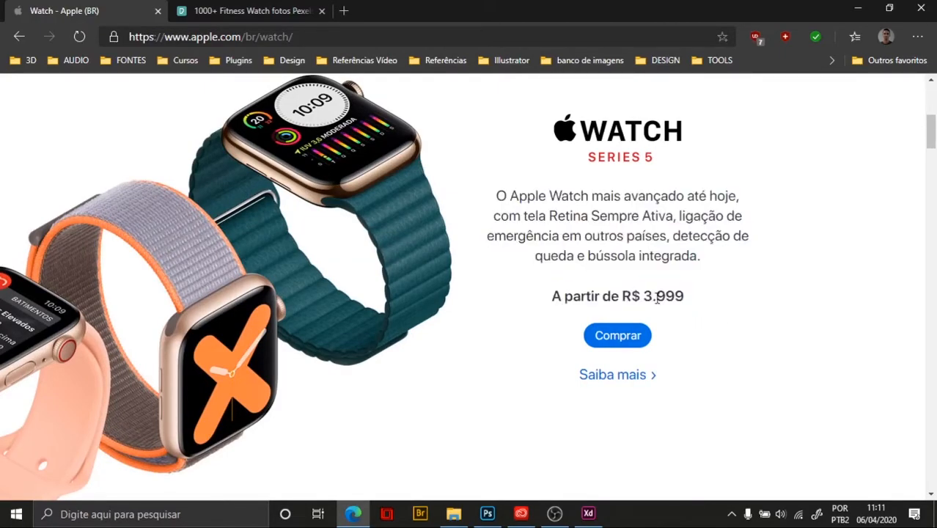
{"action": "left_click_drag", "start_coordinate": [687, 300], "coordinate": [548, 298]}
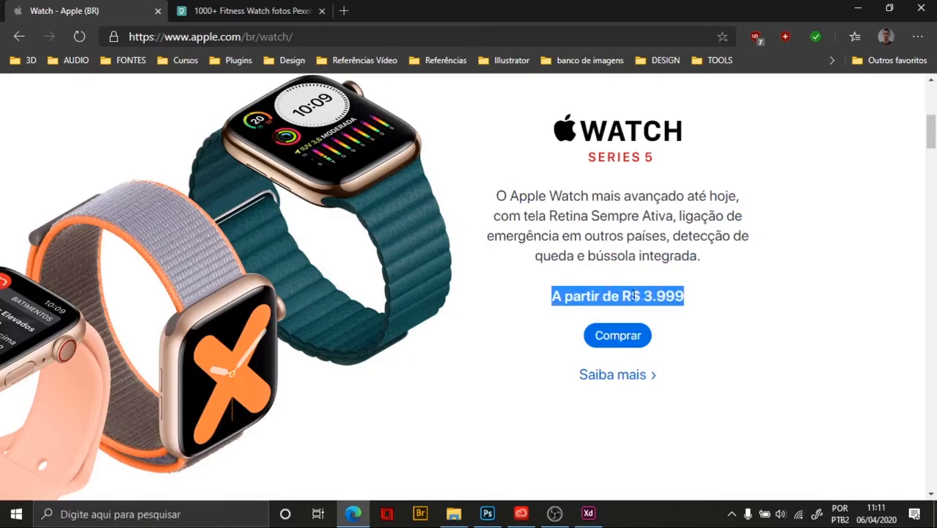
{"action": "left_click", "coordinate": [736, 287]}
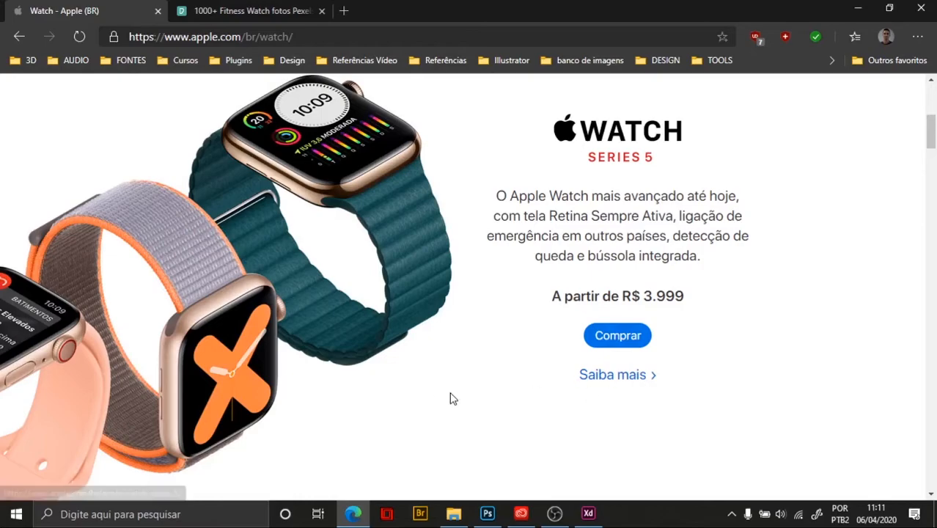
{"action": "scroll", "coordinate": [450, 400], "scroll_direction": "up", "scroll_amount": 3}
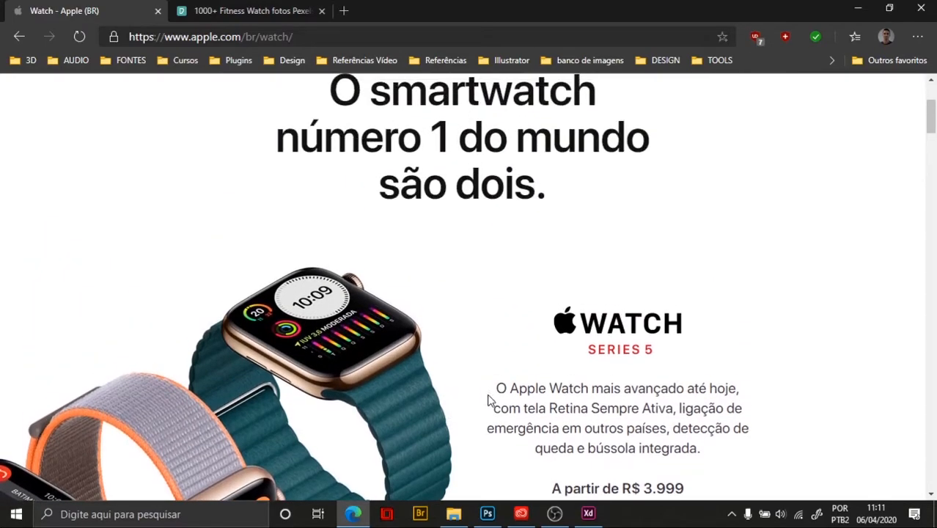
{"action": "scroll", "coordinate": [489, 400], "scroll_direction": "up", "scroll_amount": 3}
{"action": "scroll", "coordinate": [489, 336], "scroll_direction": "down", "scroll_amount": 2}
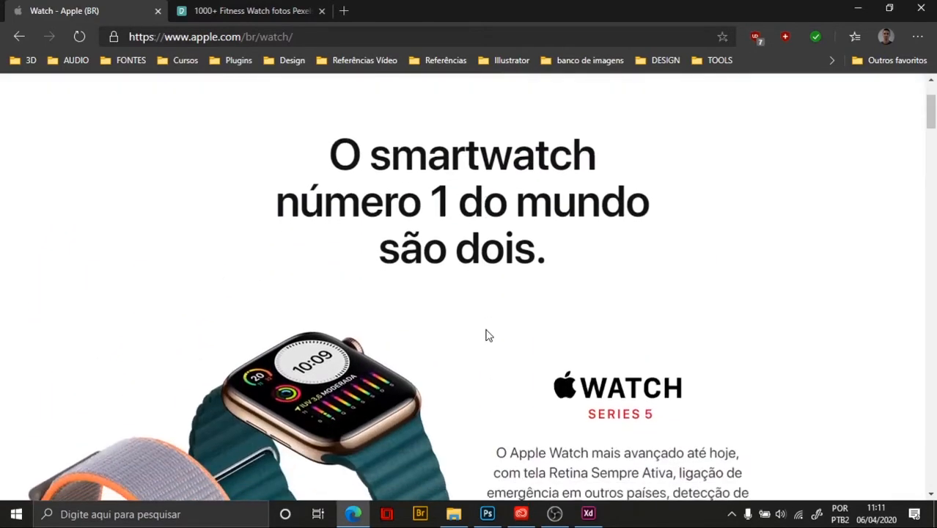
{"action": "scroll", "coordinate": [280, 226], "scroll_direction": "up", "scroll_amount": 2}
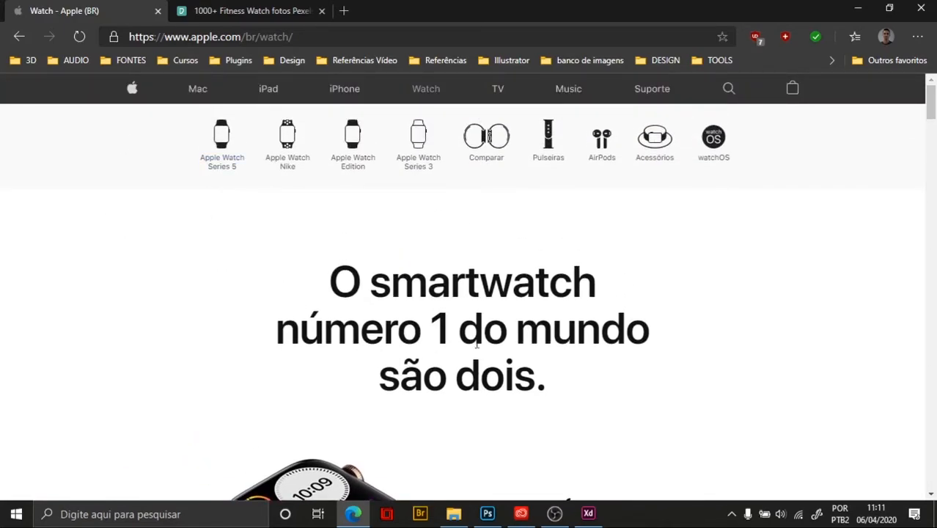
{"action": "scroll", "coordinate": [607, 349], "scroll_direction": "down", "scroll_amount": 1}
{"action": "scroll", "coordinate": [602, 360], "scroll_direction": "up", "scroll_amount": 1}
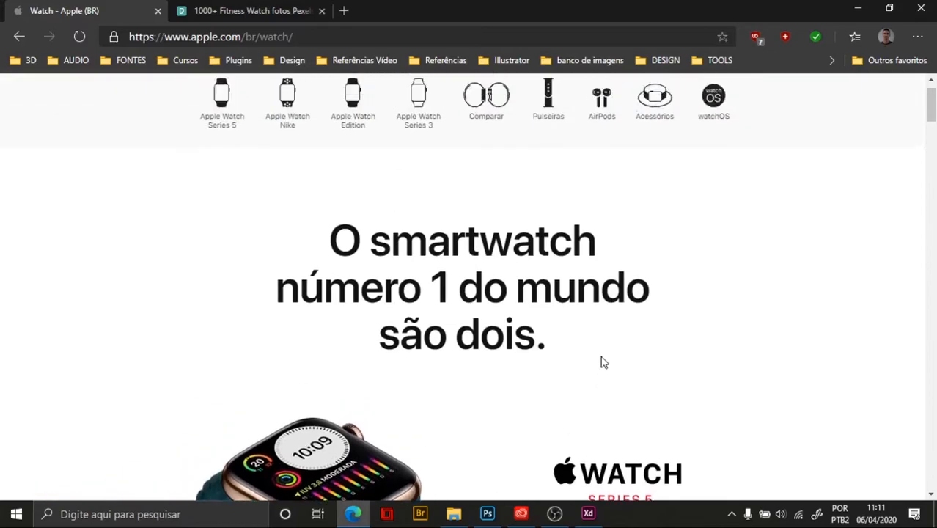
Switch to File Explorer, open the imgs folder inside UX DESIGN, and preview 44517.jpg at full window size before closing it
{"action": "left_click", "coordinate": [454, 515]}
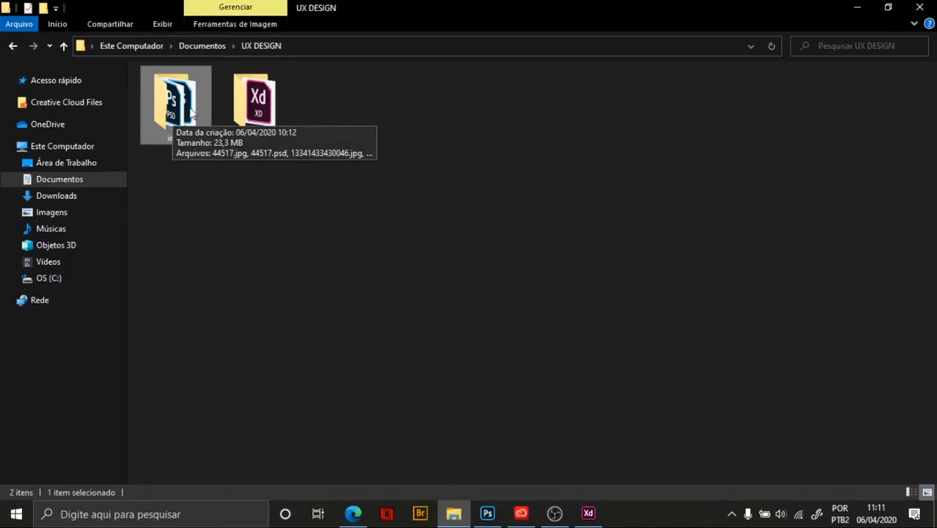
{"action": "left_click_drag", "start_coordinate": [293, 177], "coordinate": [195, 121]}
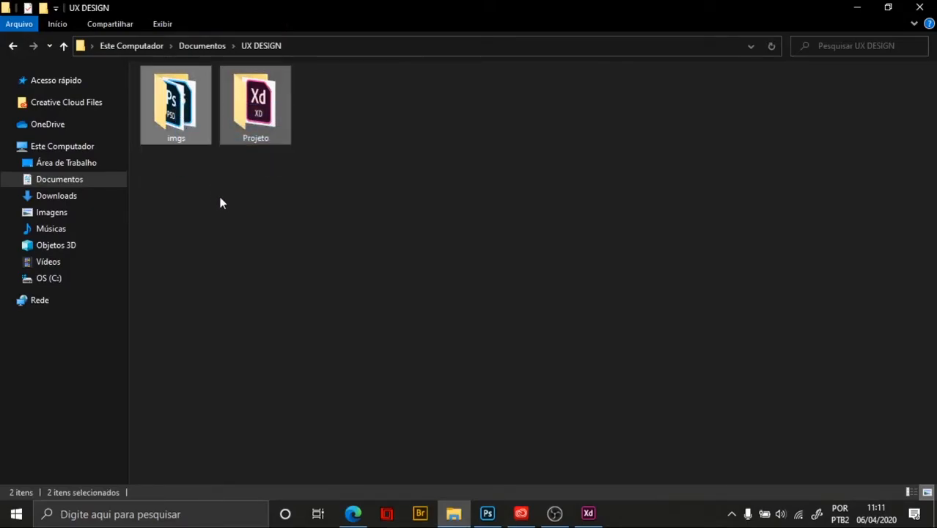
{"action": "left_click", "coordinate": [224, 217]}
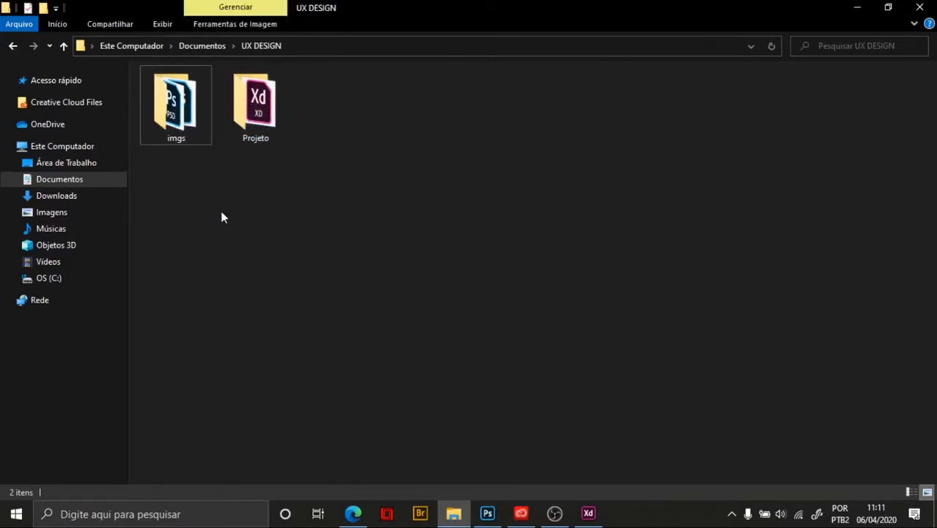
{"action": "double_click", "coordinate": [180, 129]}
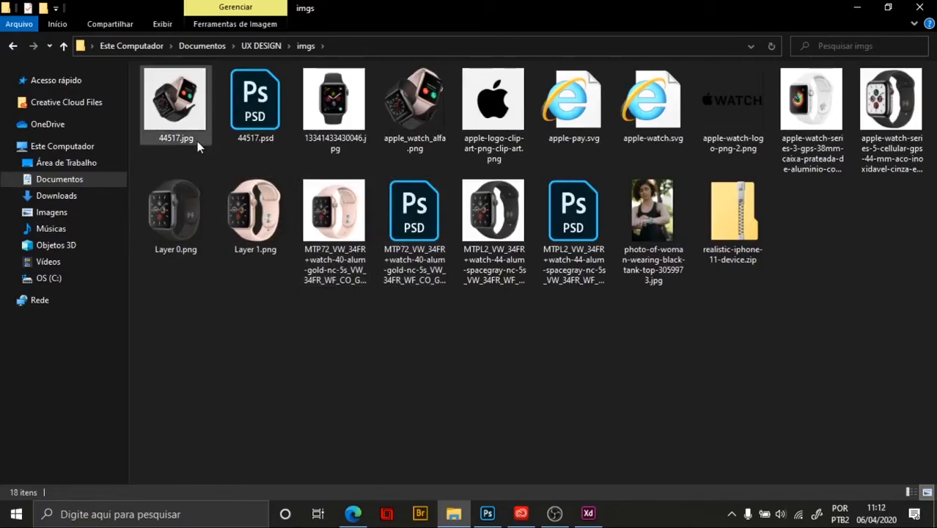
{"action": "double_click", "coordinate": [182, 127]}
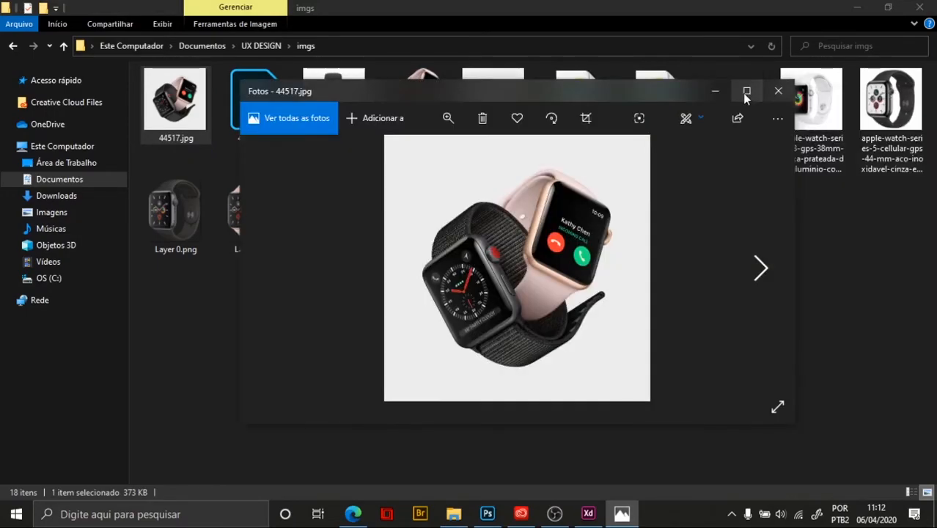
{"action": "left_click", "coordinate": [746, 92]}
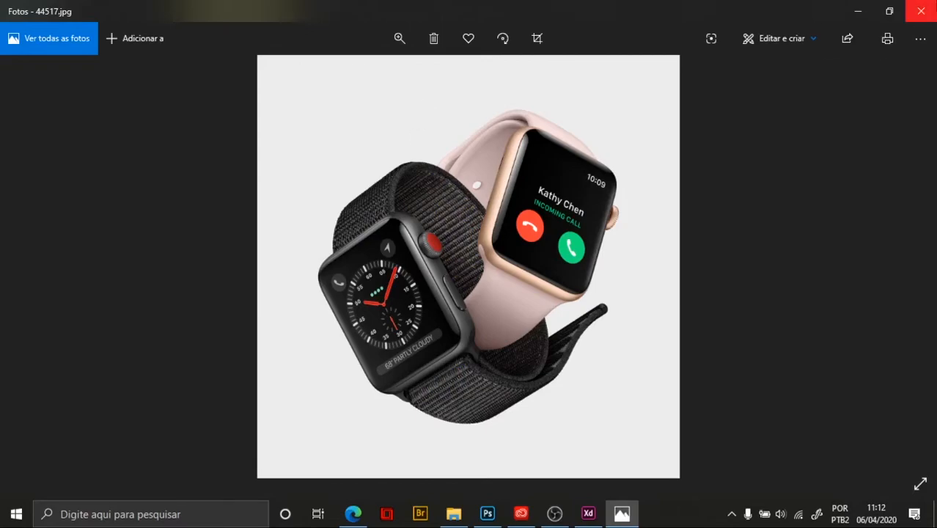
{"action": "left_click", "coordinate": [920, 10]}
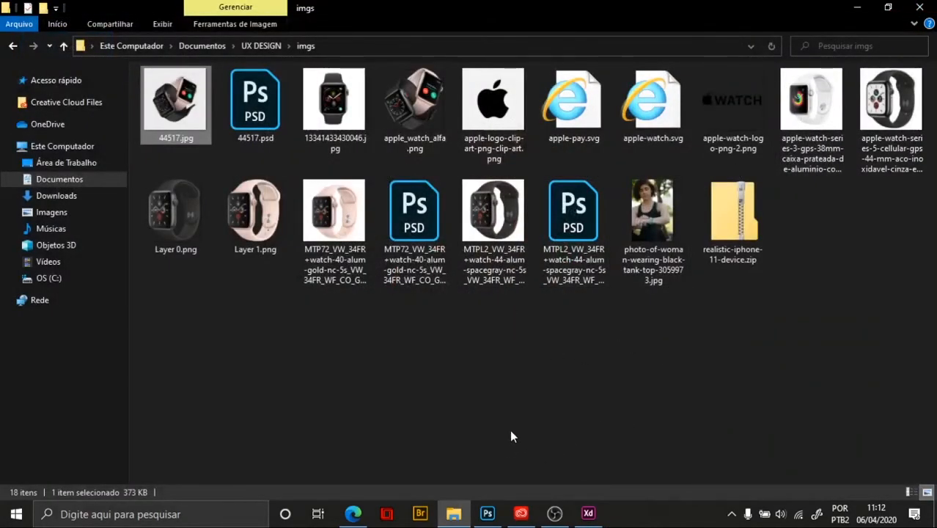
Switch to Adobe XD to check the empty Web 1920 artboard, glancing once more at the imgs folder's files
{"action": "left_click", "coordinate": [601, 522]}
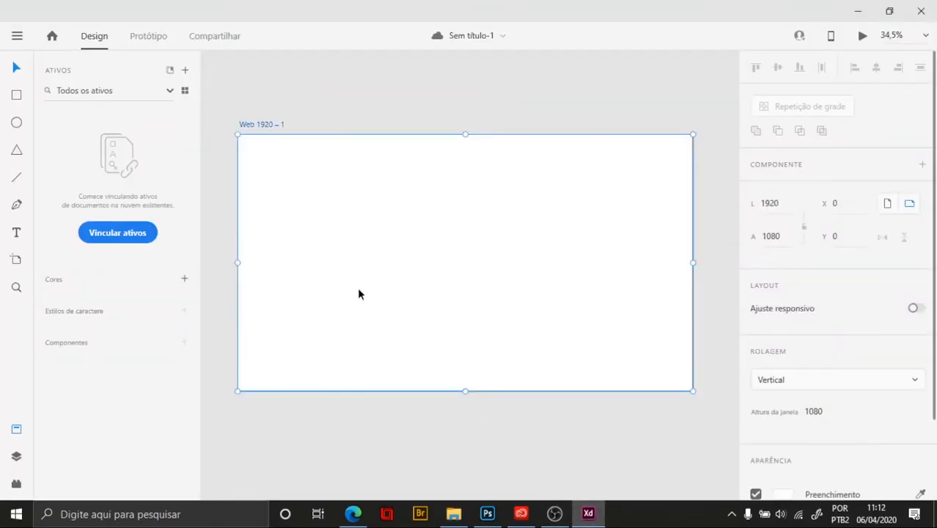
{"action": "left_click", "coordinate": [425, 124]}
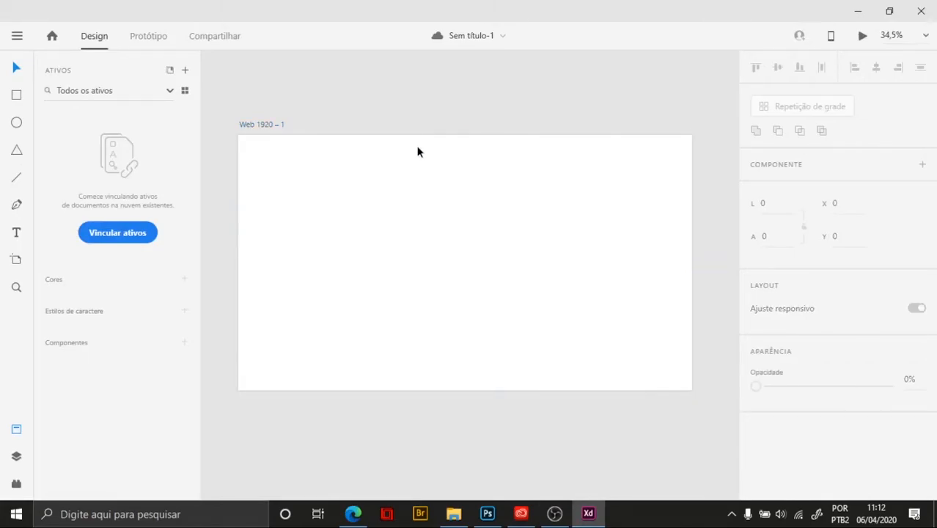
{"action": "left_click", "coordinate": [421, 181]}
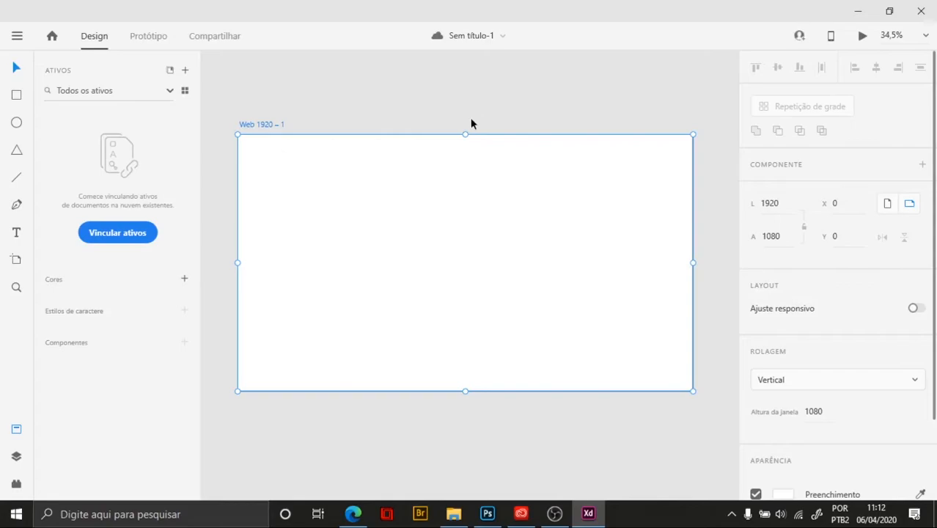
{"action": "key", "text": "alt+Tab"}
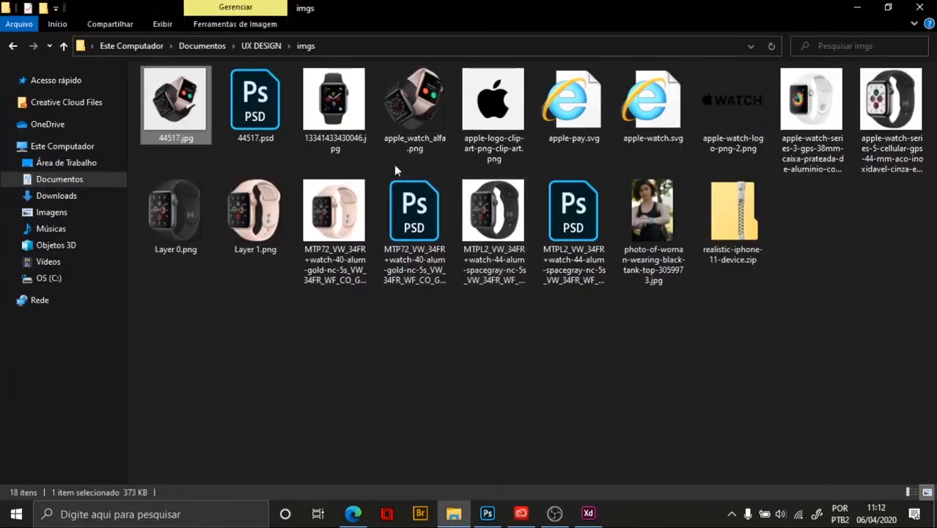
{"action": "key", "text": "alt+Tab"}
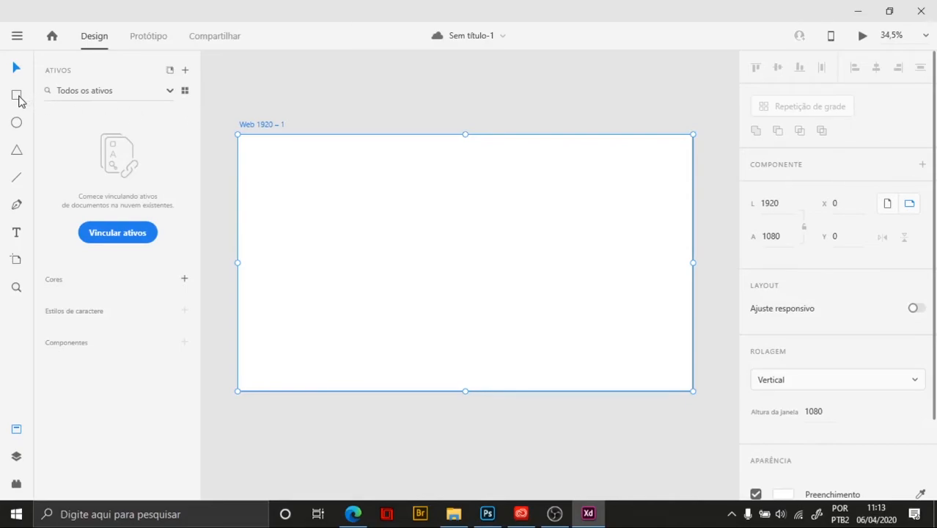
Draw a rectangle of about 1140 by 673 on the Web 1920 artboard and stretch its four edges to the artboard's borders
{"action": "left_click", "coordinate": [16, 96]}
{"action": "mouse_move", "coordinate": [291, 164]}
{"action": "left_mouse_down"}
{"action": "mouse_move", "coordinate": [382, 235]}
{"action": "mouse_move", "coordinate": [560, 323]}
{"action": "left_mouse_up"}
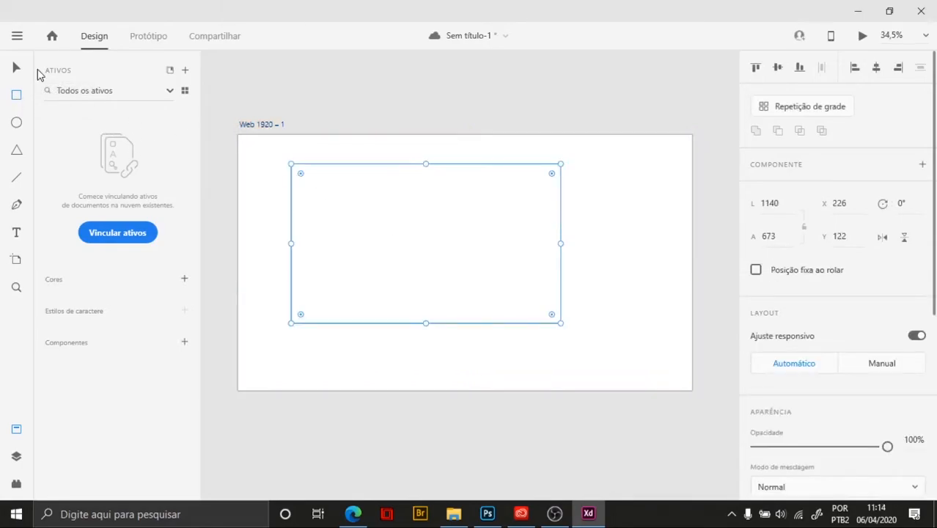
{"action": "left_click", "coordinate": [17, 71]}
{"action": "left_click_drag", "start_coordinate": [291, 243], "coordinate": [235, 235]}
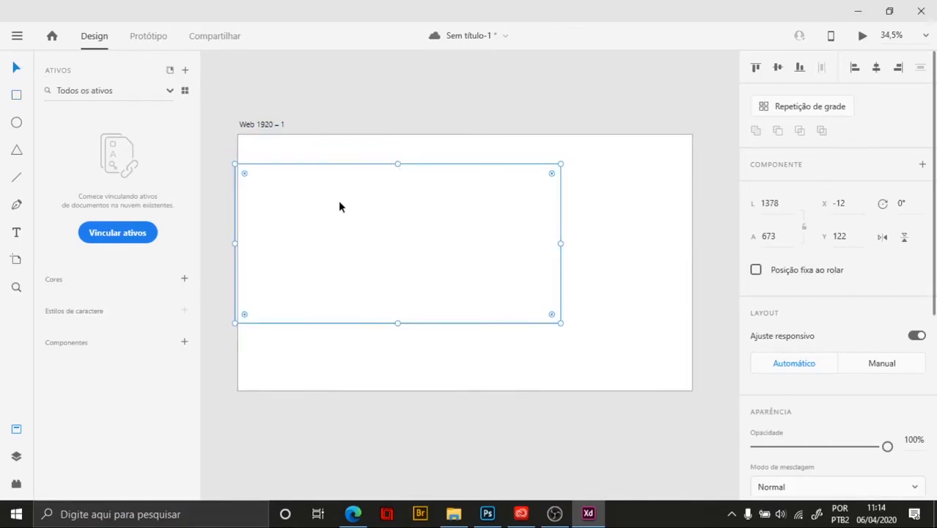
{"action": "left_click_drag", "start_coordinate": [292, 242], "coordinate": [238, 228]}
{"action": "left_click_drag", "start_coordinate": [399, 163], "coordinate": [402, 135]}
{"action": "left_click_drag", "start_coordinate": [560, 229], "coordinate": [694, 247]}
{"action": "left_click_drag", "start_coordinate": [472, 328], "coordinate": [473, 390]}
Lower the rectangle's upper edge to about Y 307, making it about 773 high while keeping the full 1920 width
{"action": "left_click", "coordinate": [489, 122]}
{"action": "left_click", "coordinate": [482, 170]}
{"action": "left_click_drag", "start_coordinate": [465, 136], "coordinate": [472, 206]}
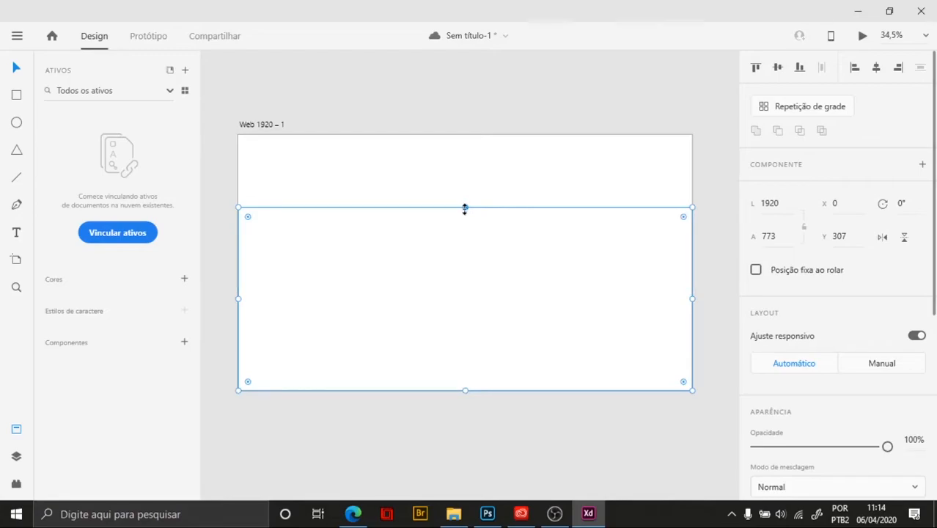
Lower the rectangle's upper edge to Y 540, making it 540 high across the artboard's full 1920 width
{"action": "left_click_drag", "start_coordinate": [465, 209], "coordinate": [493, 264]}
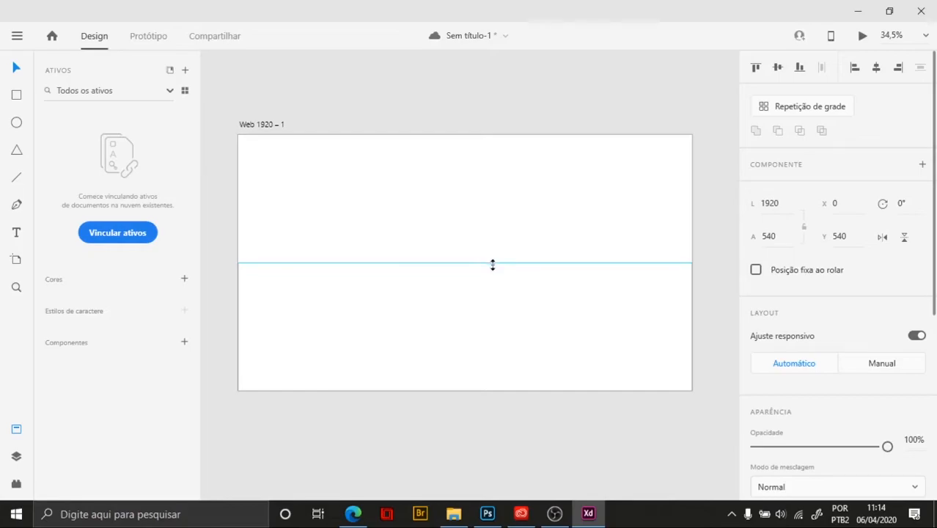
{"action": "left_click_drag", "start_coordinate": [493, 265], "coordinate": [493, 264]}
{"action": "left_click", "coordinate": [529, 239]}
{"action": "left_click", "coordinate": [529, 286]}
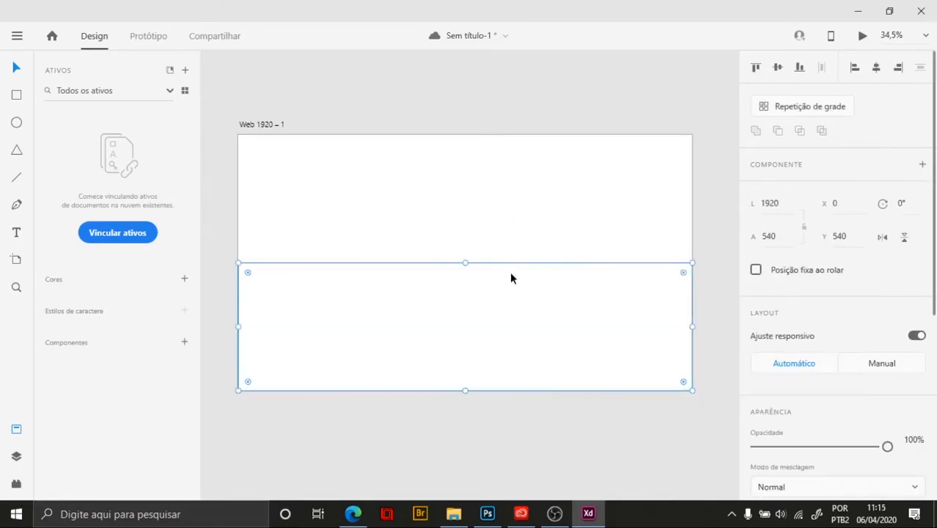
{"action": "left_click", "coordinate": [506, 217]}
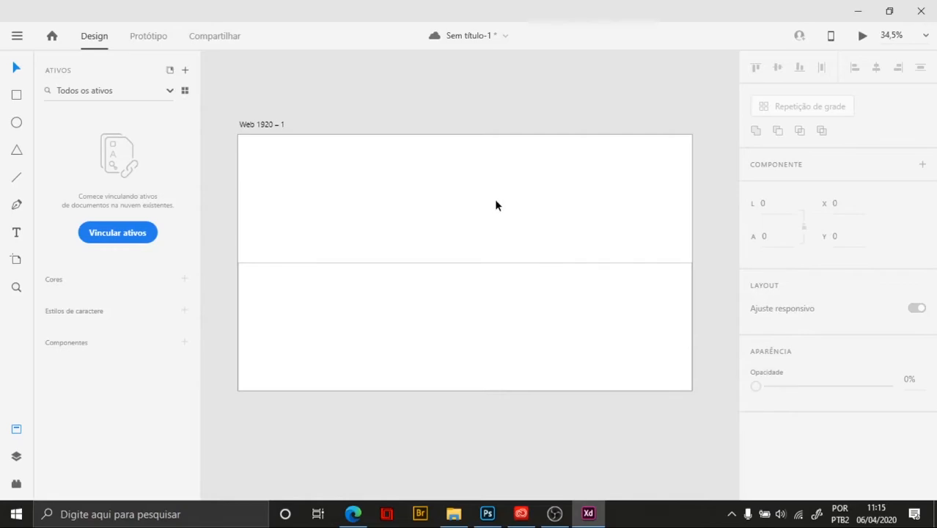
Remove the border from the rectangle covering the lower half of the Web 1920 artboard
{"action": "left_click", "coordinate": [449, 303]}
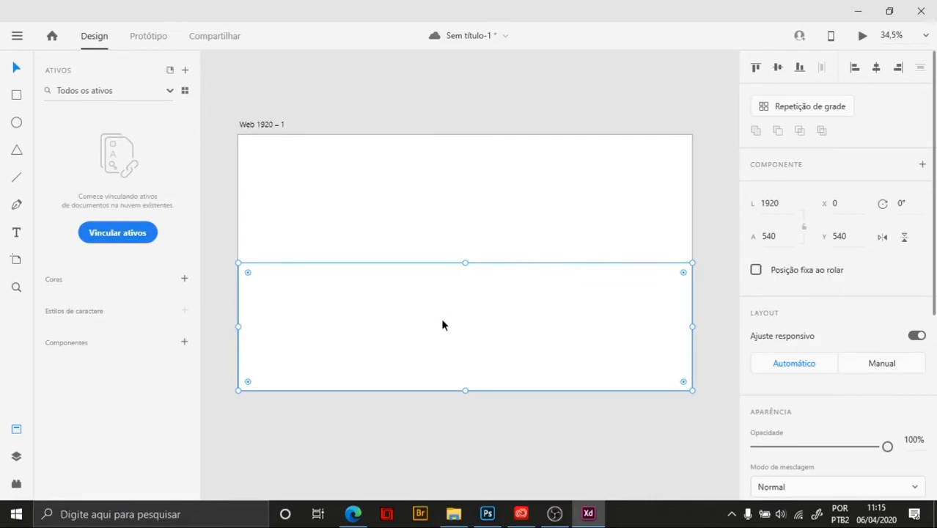
{"action": "scroll", "coordinate": [678, 323], "scroll_direction": "down", "scroll_amount": 1}
{"action": "scroll", "coordinate": [814, 356], "scroll_direction": "down", "scroll_amount": 1}
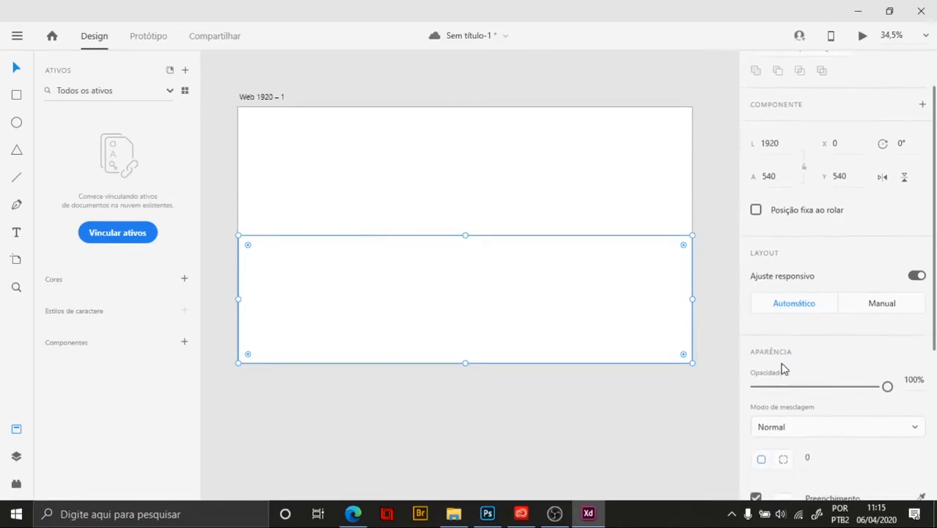
{"action": "scroll", "coordinate": [782, 369], "scroll_direction": "down", "scroll_amount": 1}
{"action": "scroll", "coordinate": [650, 370], "scroll_direction": "down", "scroll_amount": 1}
{"action": "scroll", "coordinate": [588, 318], "scroll_direction": "down", "scroll_amount": 1}
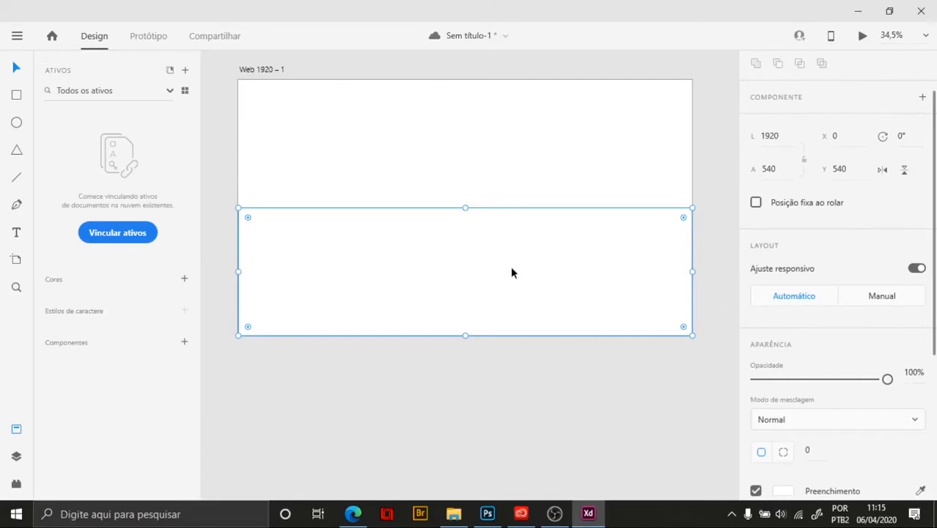
{"action": "scroll", "coordinate": [794, 311], "scroll_direction": "down", "scroll_amount": 4}
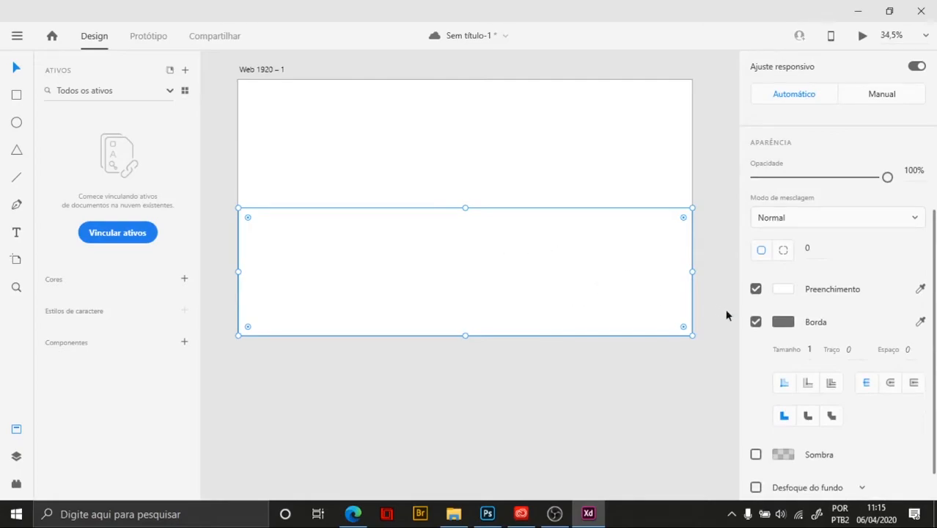
{"action": "left_click", "coordinate": [756, 322]}
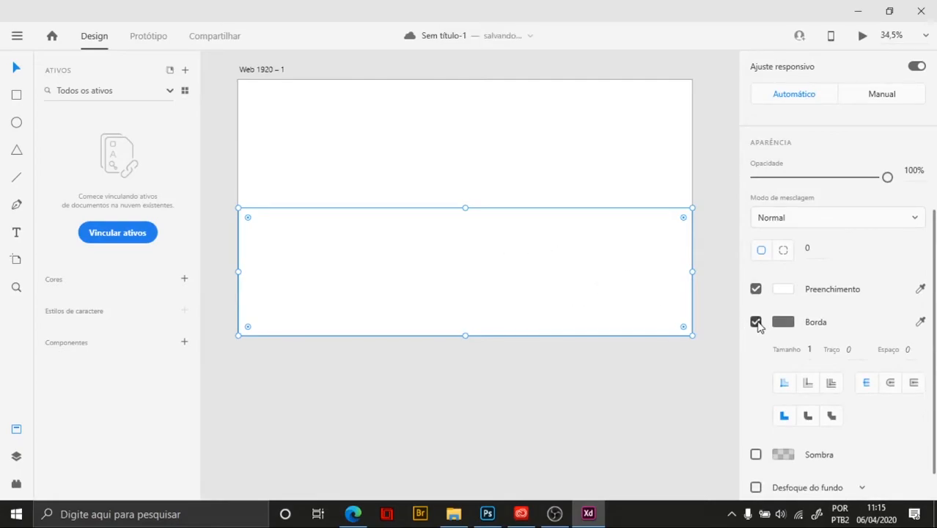
{"action": "left_click", "coordinate": [687, 391]}
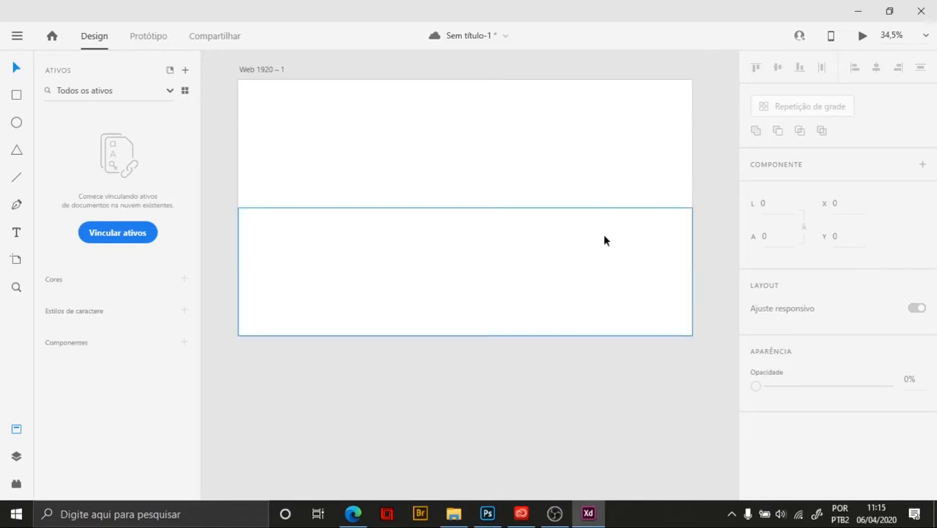
Show the layers list and check what it lists for the Web 1920 artboard and for its rectangle
{"action": "left_click", "coordinate": [16, 456]}
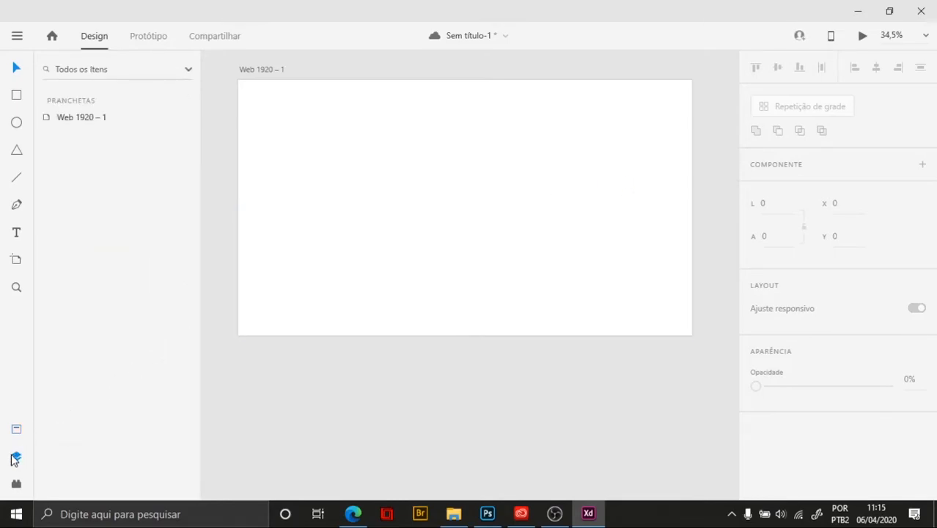
{"action": "left_click", "coordinate": [82, 121]}
{"action": "left_click", "coordinate": [305, 283]}
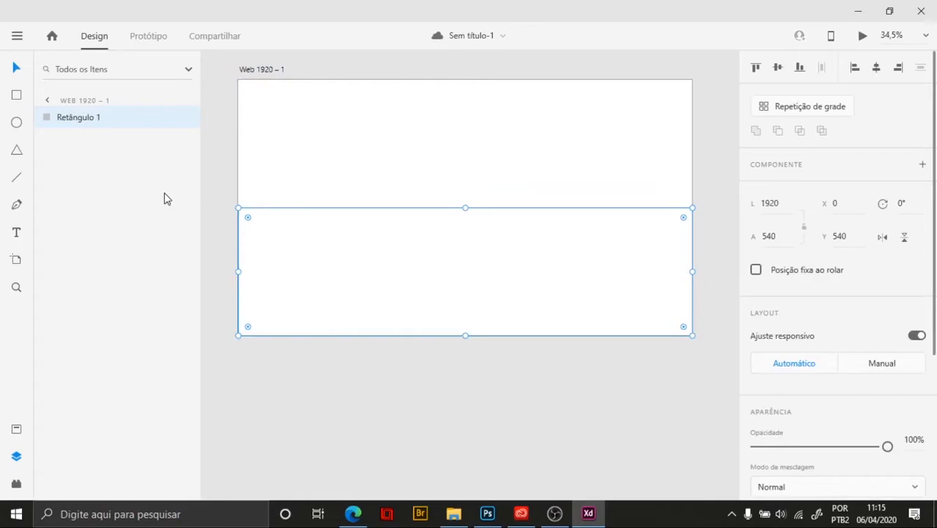
{"action": "left_click", "coordinate": [189, 70]}
{"action": "left_click", "coordinate": [192, 72]}
{"action": "left_click", "coordinate": [48, 104]}
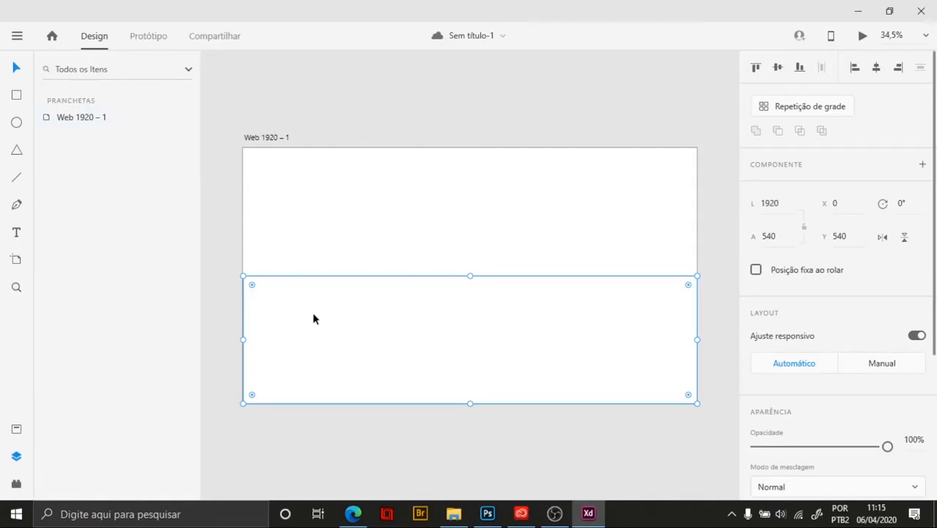
{"action": "left_click", "coordinate": [315, 268]}
{"action": "left_click", "coordinate": [356, 315]}
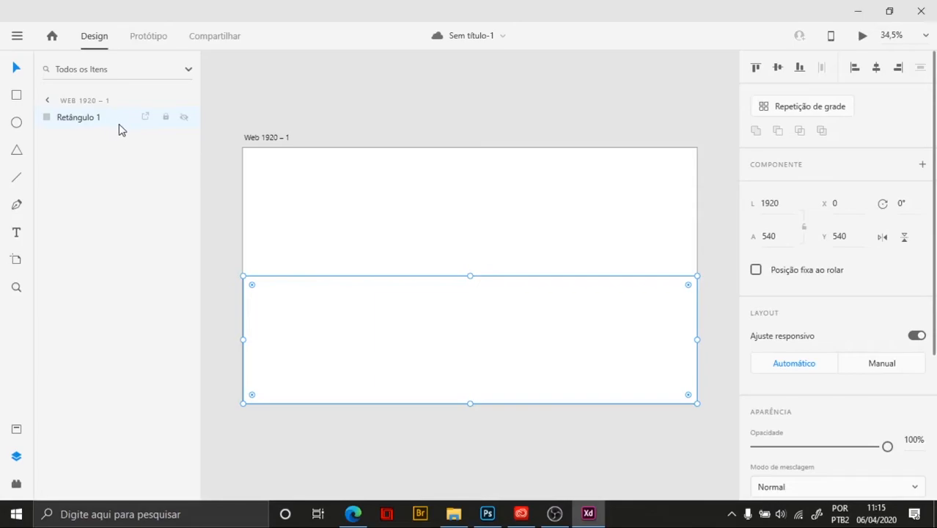
Hide and show the layers list several times, leaving it displayed
{"action": "left_click", "coordinate": [17, 460]}
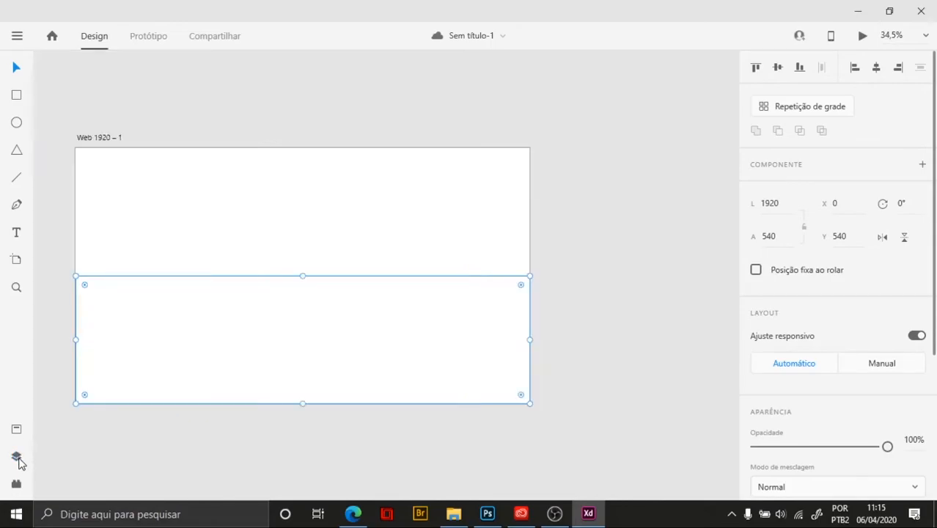
{"action": "left_click", "coordinate": [18, 460]}
{"action": "left_click", "coordinate": [17, 460]}
{"action": "left_click", "coordinate": [17, 460]}
{"action": "left_click", "coordinate": [19, 460]}
{"action": "key", "text": "ctrl+y"}
{"action": "key", "text": "ctrl+y"}
{"action": "key", "text": "ctrl+y"}
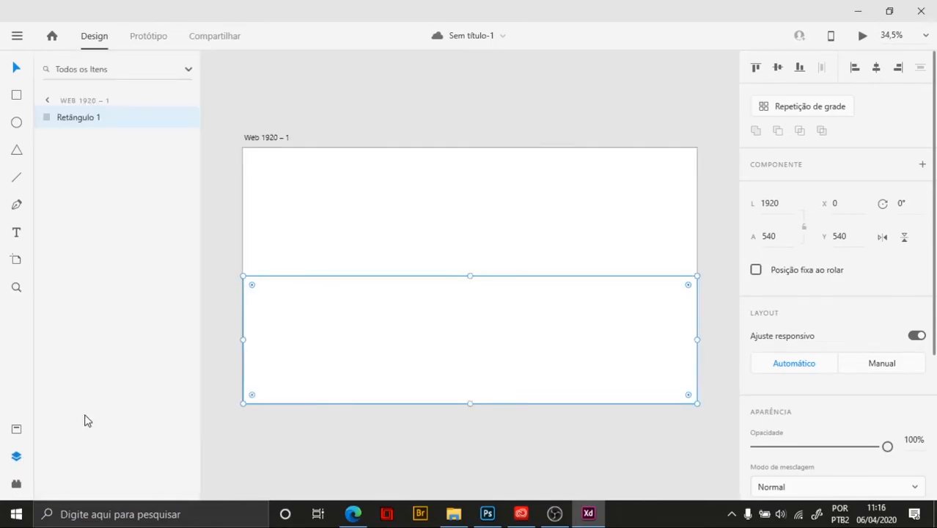
{"action": "key", "text": "ctrl+y"}
{"action": "key", "text": "ctrl+y"}
{"action": "key", "text": "Delete"}
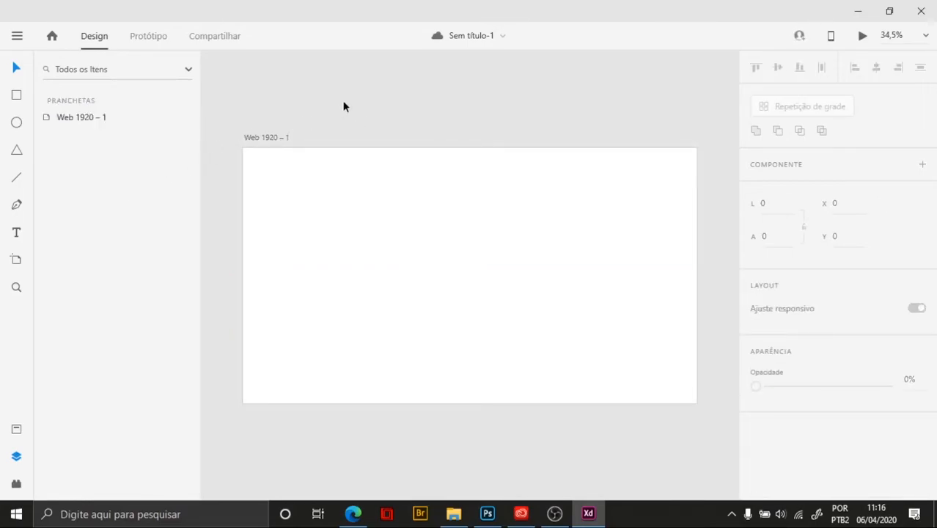
Compare the layers list with the artboard selected, with nothing selected, and with the lower rectangle selected
{"action": "left_click", "coordinate": [65, 119]}
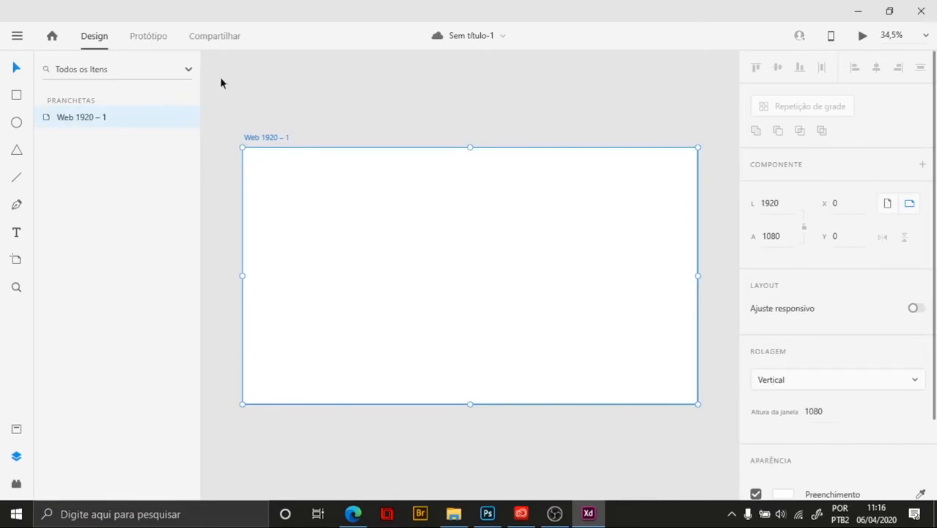
{"action": "left_click", "coordinate": [296, 71]}
{"action": "left_click", "coordinate": [337, 317]}
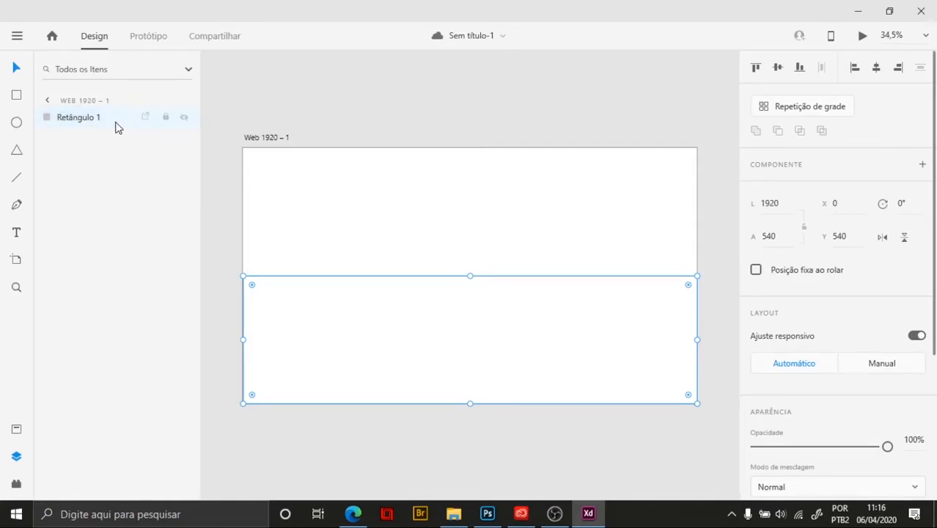
{"action": "left_click", "coordinate": [237, 110]}
{"action": "left_click_drag", "start_coordinate": [224, 94], "coordinate": [693, 449]}
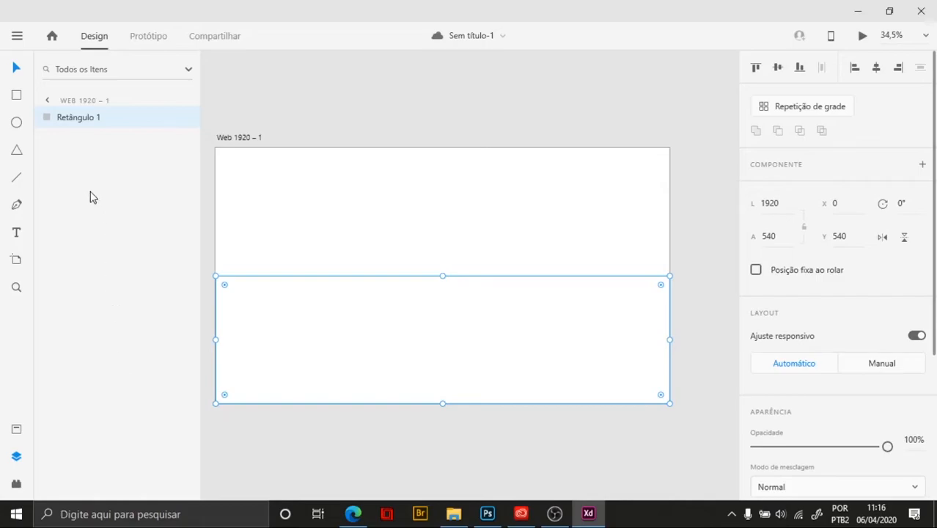
{"action": "left_click_drag", "start_coordinate": [320, 225], "coordinate": [387, 227]}
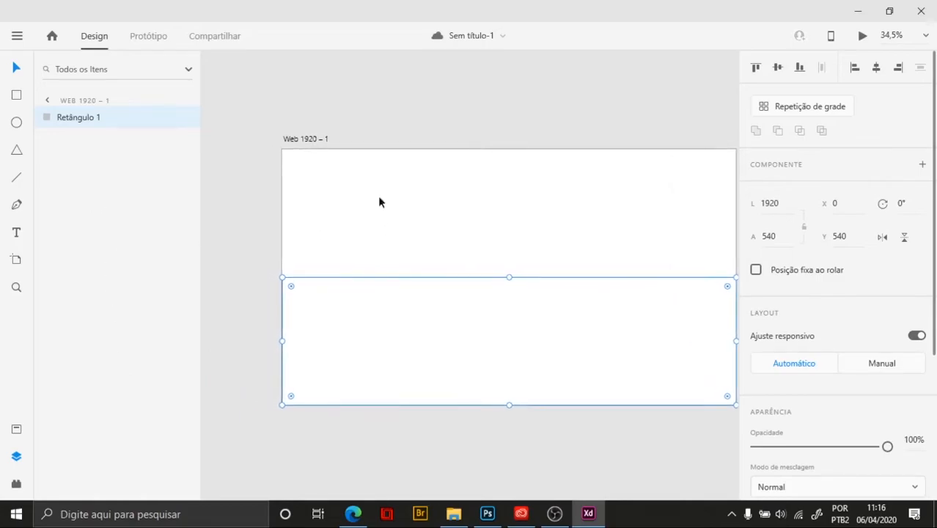
{"action": "left_click", "coordinate": [392, 127]}
{"action": "left_click_drag", "start_coordinate": [467, 124], "coordinate": [426, 112]}
{"action": "left_click", "coordinate": [399, 335]}
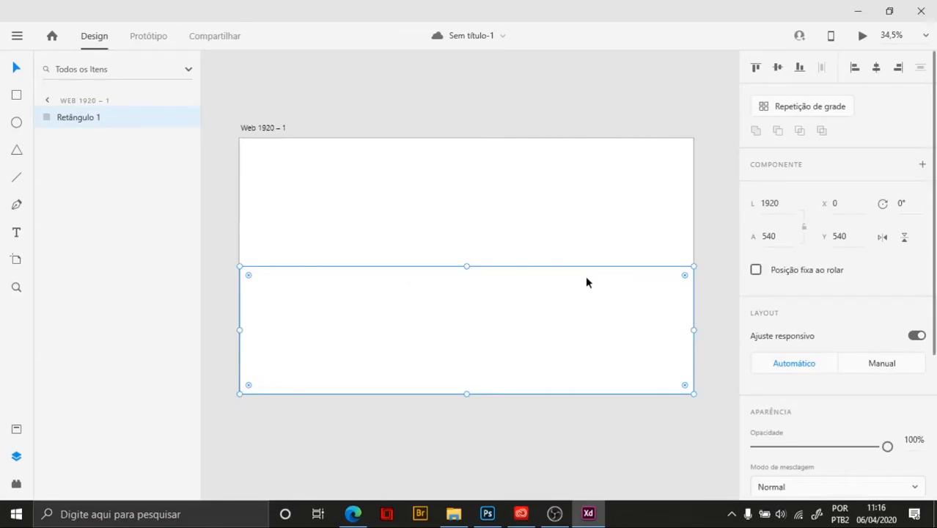
Change the lower rectangle's solid fill to the grey #D8D8D8
{"action": "scroll", "coordinate": [832, 308], "scroll_direction": "down", "scroll_amount": 2}
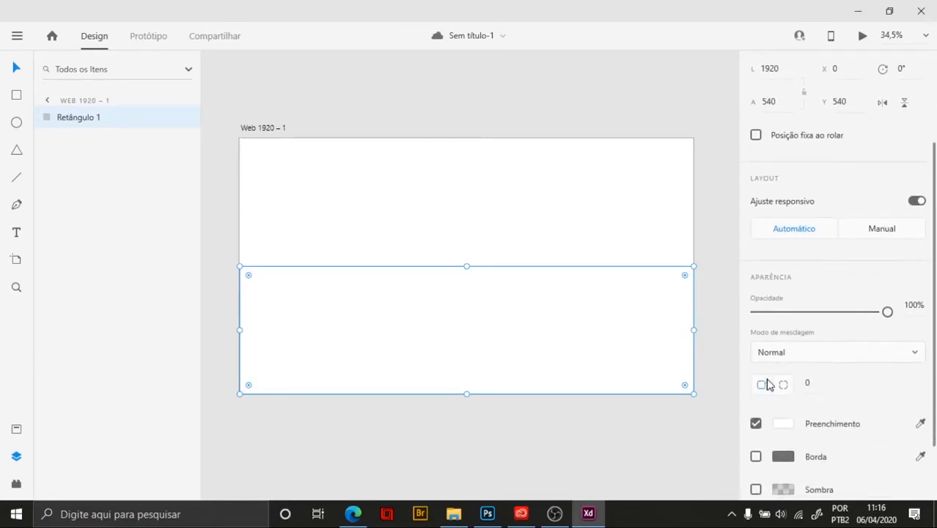
{"action": "scroll", "coordinate": [766, 389], "scroll_direction": "down", "scroll_amount": 1}
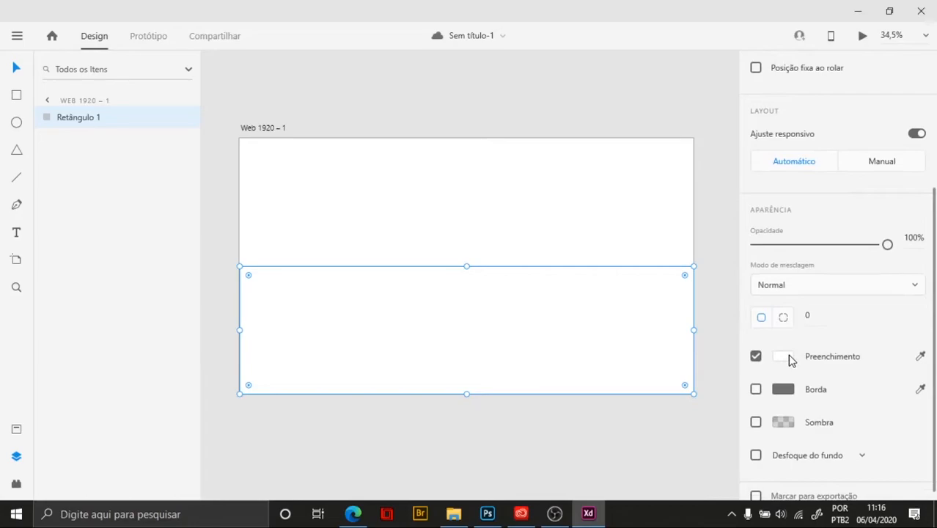
{"action": "left_click", "coordinate": [785, 357]}
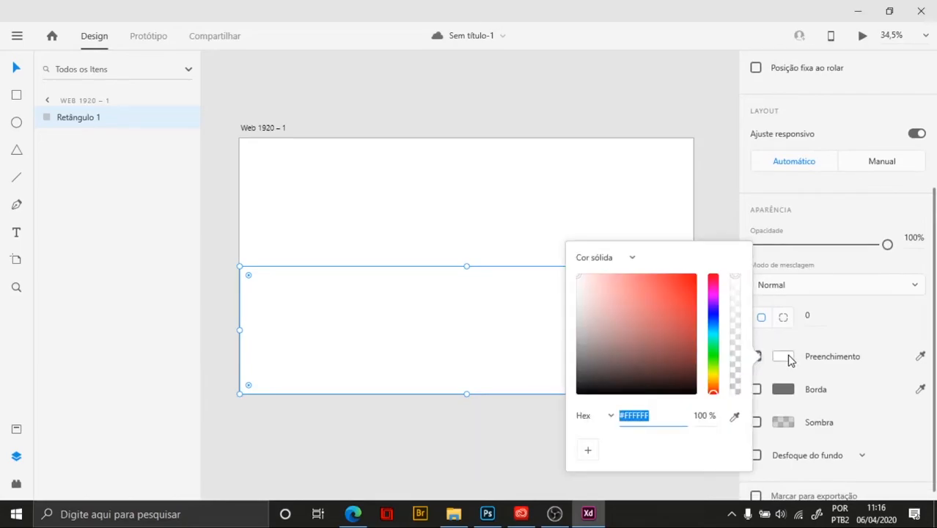
{"action": "left_click", "coordinate": [579, 283]}
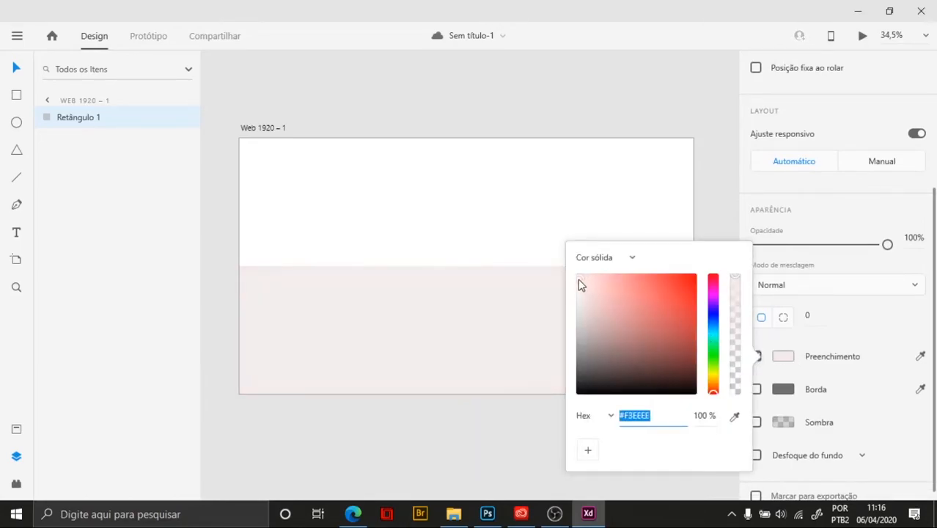
{"action": "mouse_move", "coordinate": [574, 287]}
{"action": "left_mouse_down"}
{"action": "mouse_move", "coordinate": [569, 295]}
{"action": "mouse_move", "coordinate": [588, 294]}
{"action": "mouse_move", "coordinate": [576, 292]}
{"action": "left_mouse_up"}
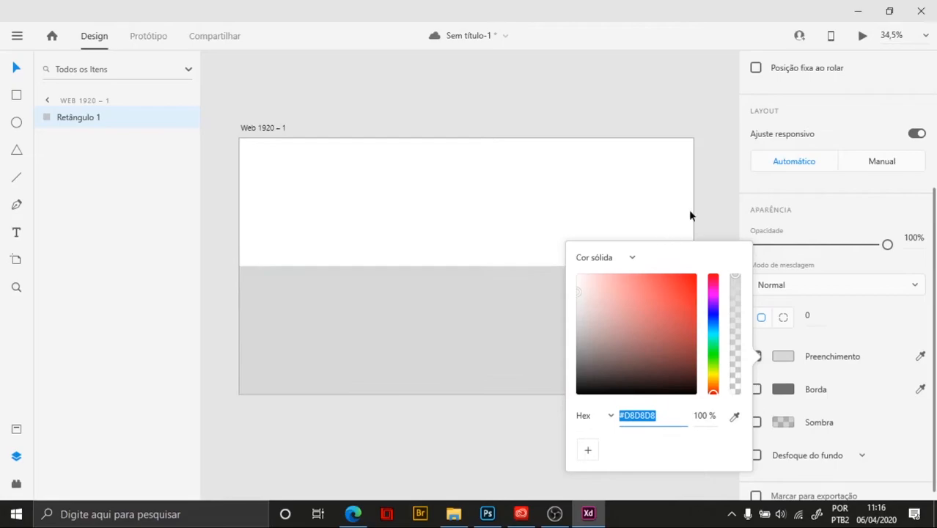
{"action": "left_click", "coordinate": [702, 211]}
Lighten the lower rectangle's solid fill to the pale grey #E9E9E9
{"action": "left_click", "coordinate": [548, 317]}
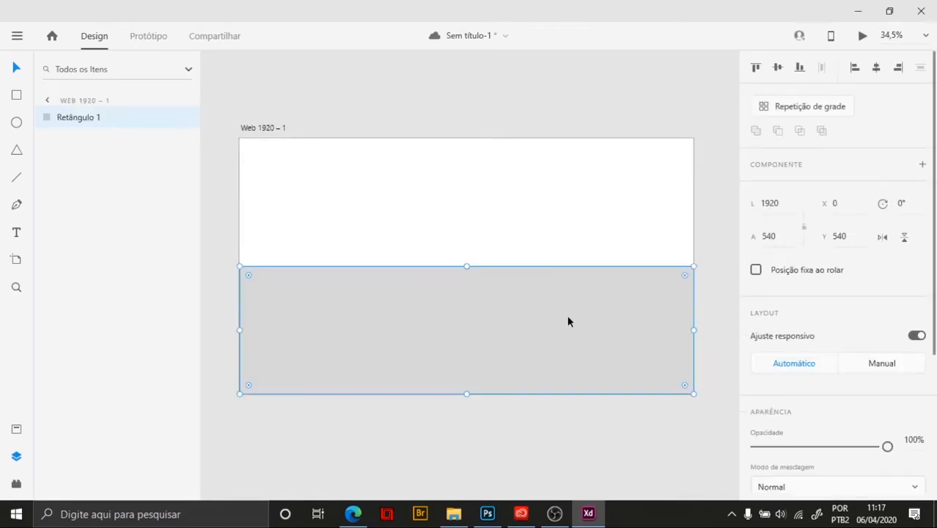
{"action": "scroll", "coordinate": [771, 464], "scroll_direction": "down", "scroll_amount": 3}
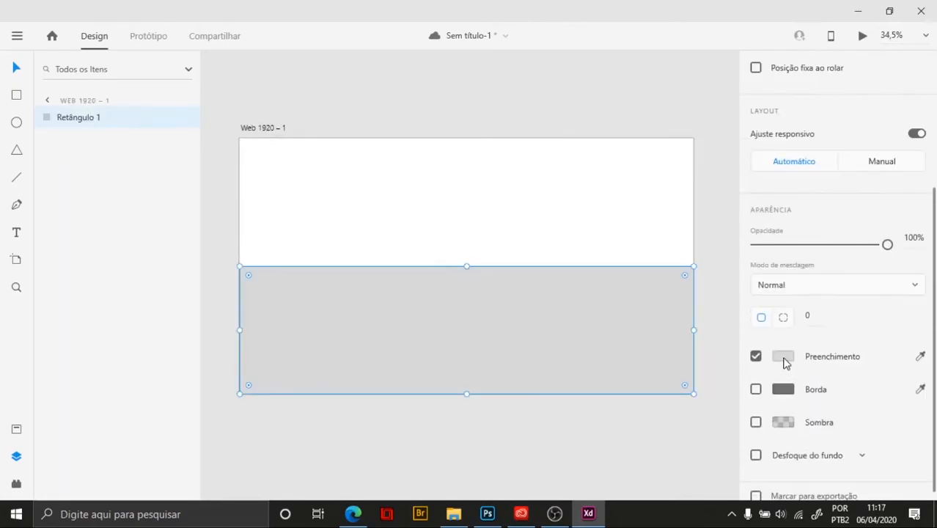
{"action": "left_click", "coordinate": [784, 358]}
{"action": "left_click", "coordinate": [587, 287]}
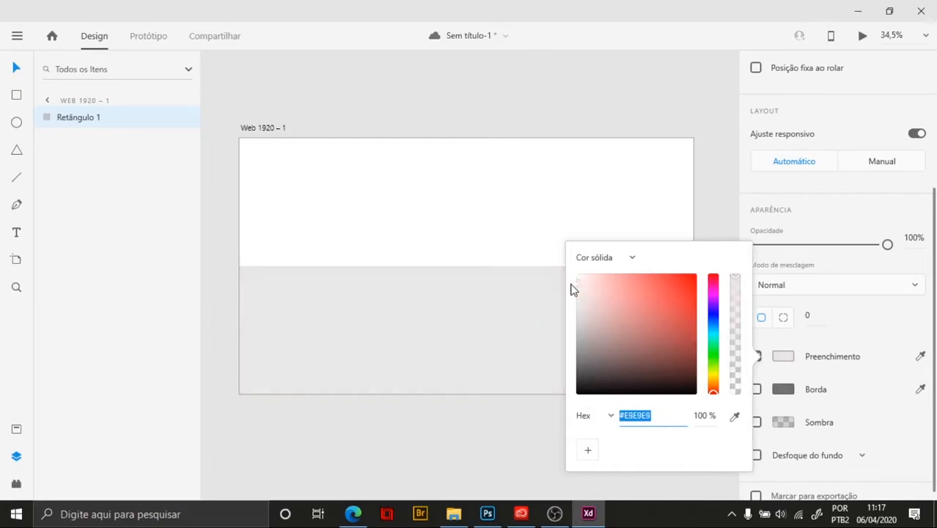
{"action": "left_click", "coordinate": [454, 222]}
{"action": "scroll", "coordinate": [476, 217], "scroll_direction": "up", "scroll_amount": 1}
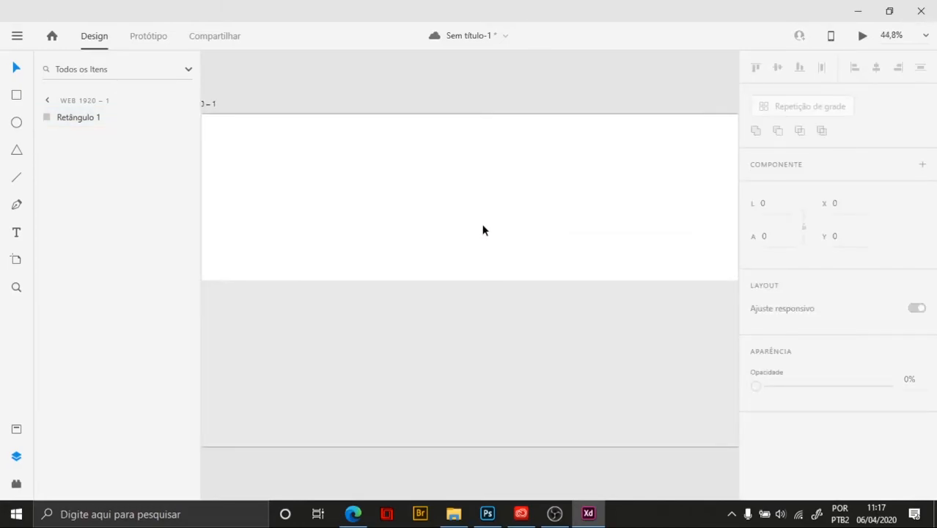
{"action": "scroll", "coordinate": [483, 225], "scroll_direction": "down", "scroll_amount": 1}
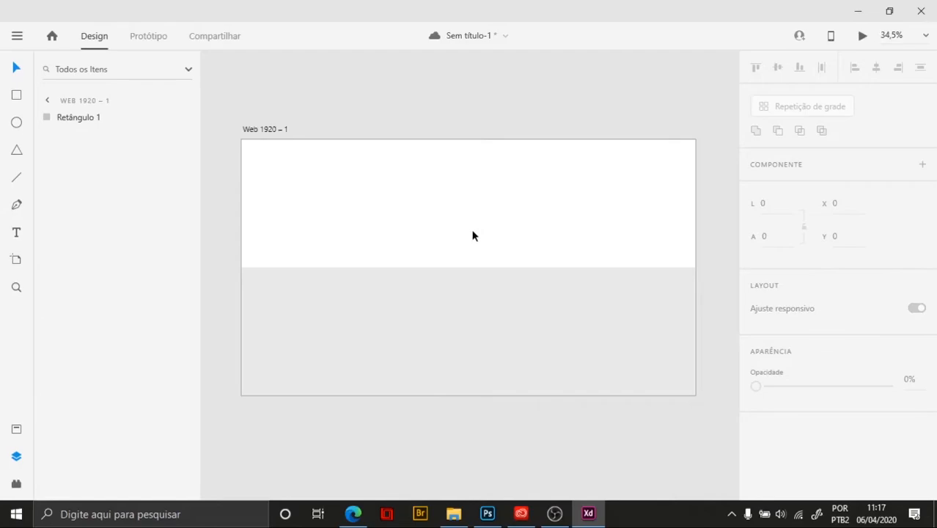
Draw a header rectangle 1920 wide and about 96 high along the artboard's upper edge and select it
{"action": "left_click", "coordinate": [19, 96]}
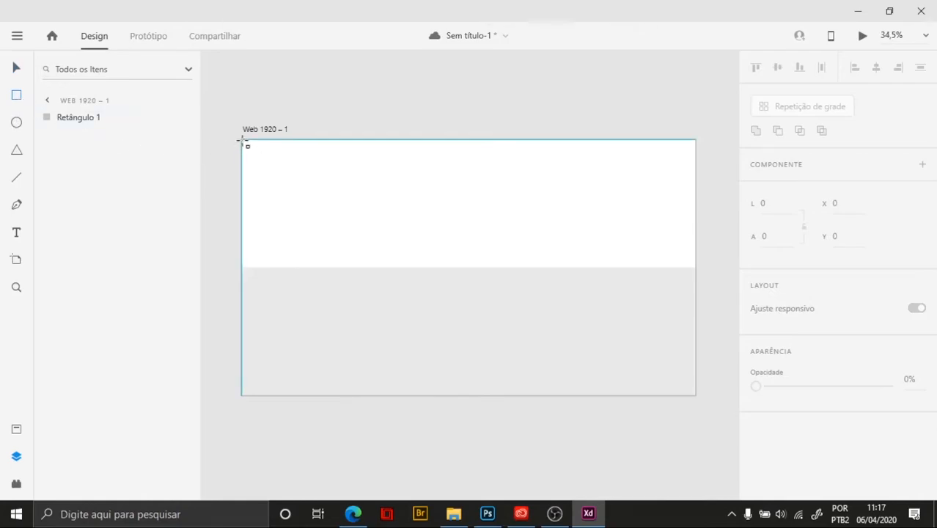
{"action": "left_click_drag", "start_coordinate": [242, 140], "coordinate": [695, 162]}
{"action": "left_click", "coordinate": [16, 68]}
{"action": "left_click", "coordinate": [412, 99]}
{"action": "left_click", "coordinate": [413, 147]}
{"action": "scroll", "coordinate": [405, 163], "scroll_direction": "up", "scroll_amount": 2}
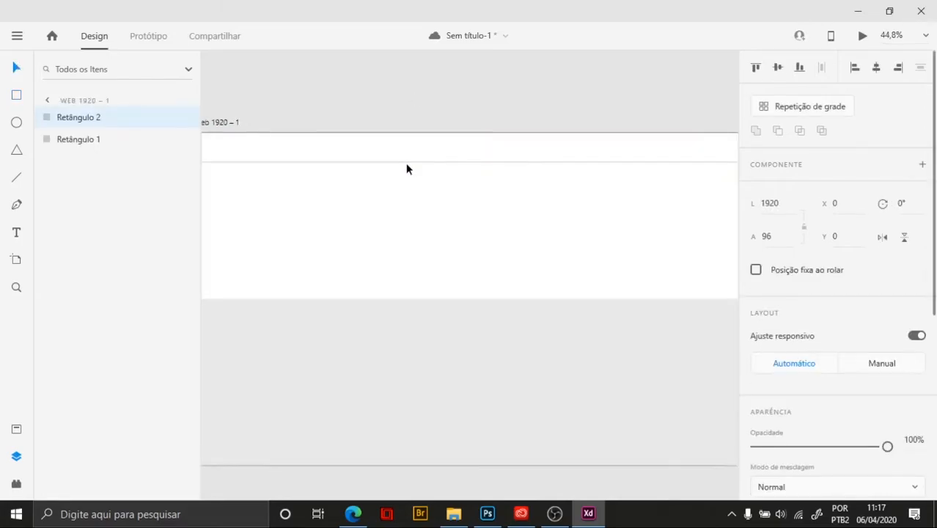
{"action": "scroll", "coordinate": [524, 160], "scroll_direction": "down", "scroll_amount": 2}
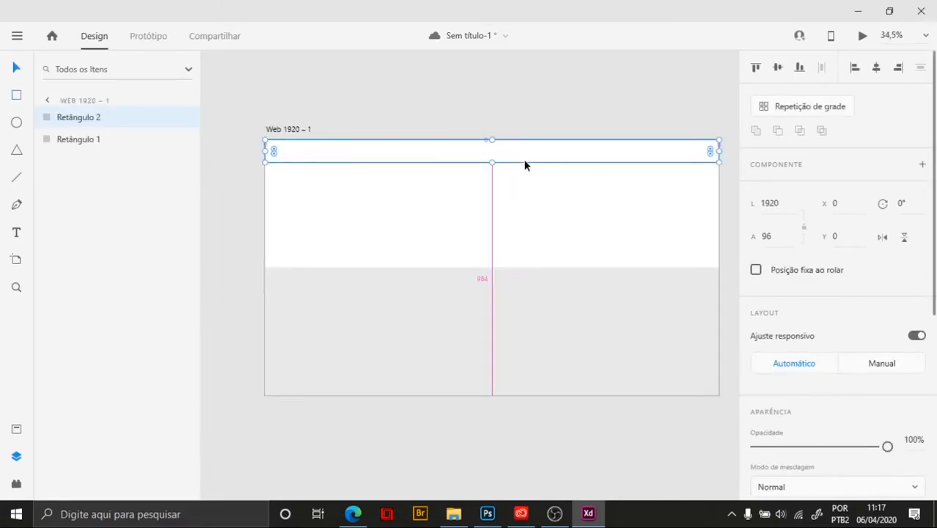
{"action": "scroll", "coordinate": [764, 372], "scroll_direction": "down", "scroll_amount": 5}
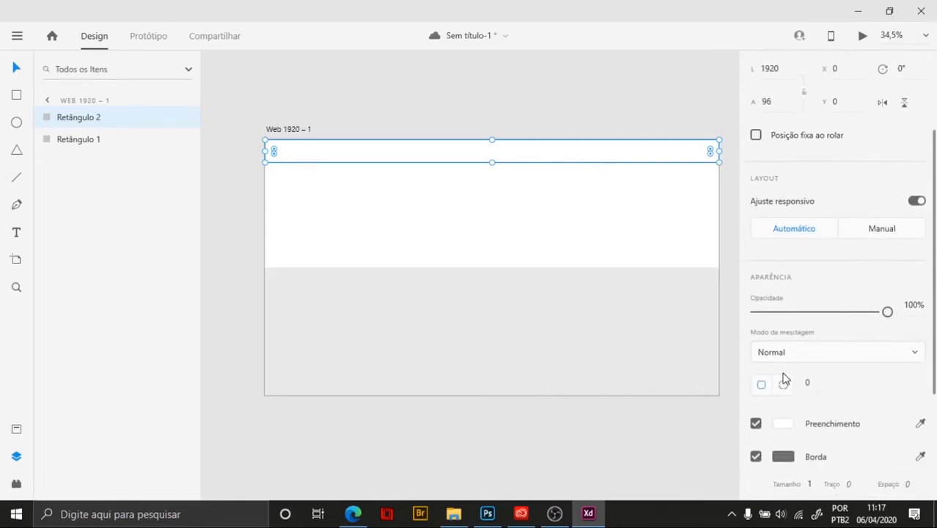
Remove the header rectangle's border and set its solid fill to the near-black #191919
{"action": "left_click", "coordinate": [756, 324]}
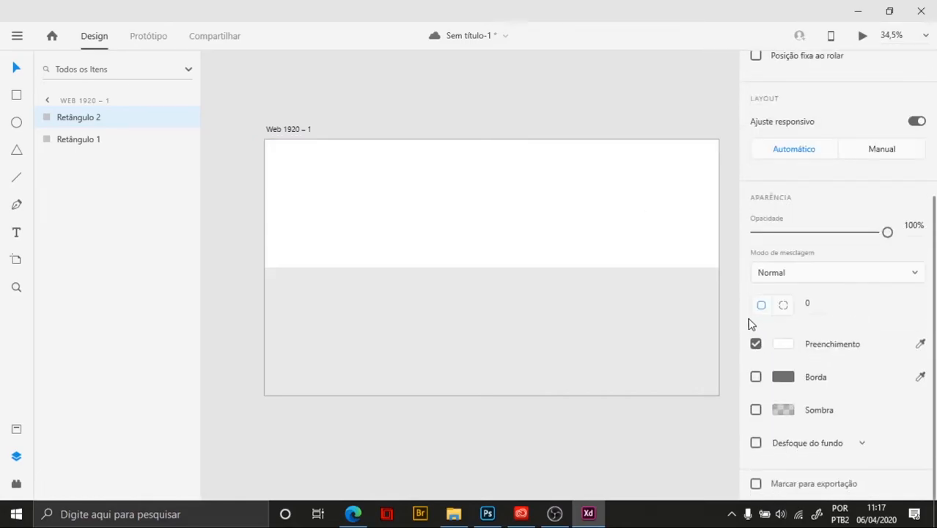
{"action": "left_click", "coordinate": [574, 174]}
{"action": "left_click", "coordinate": [565, 154]}
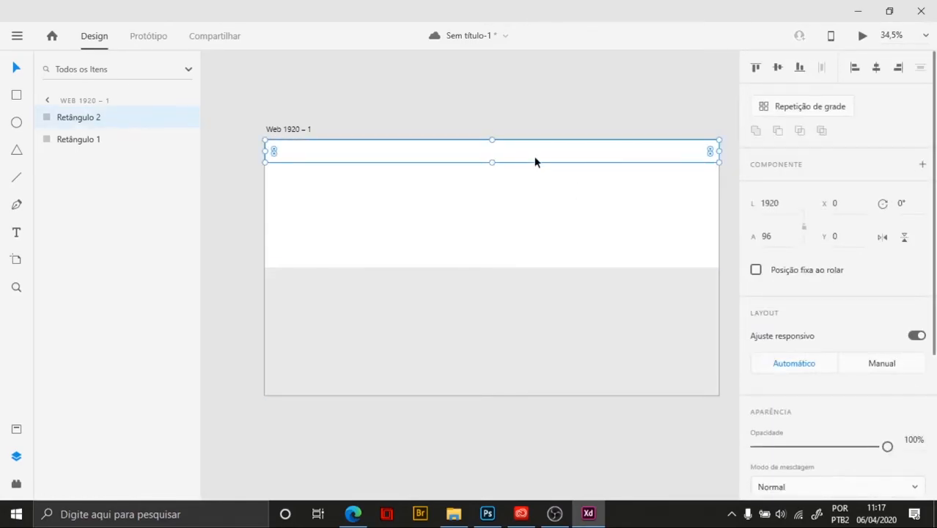
{"action": "scroll", "coordinate": [818, 445], "scroll_direction": "down", "scroll_amount": 3}
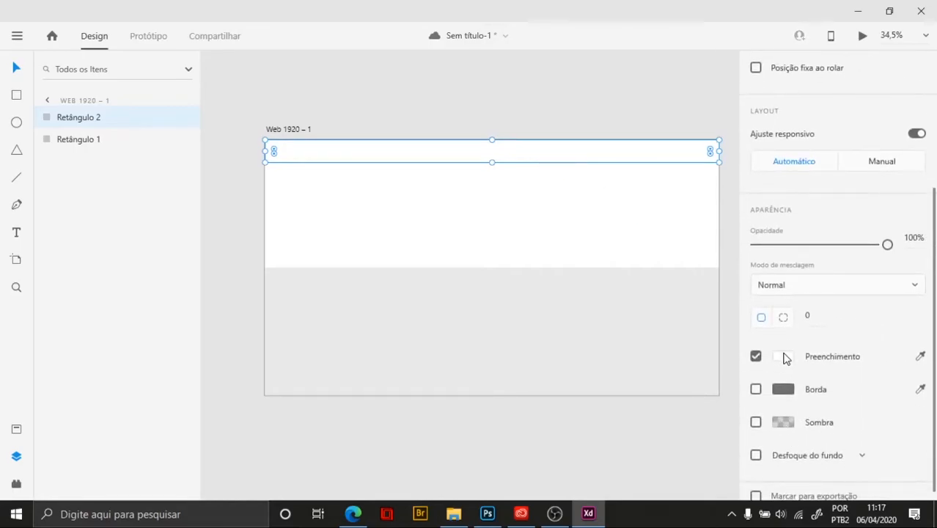
{"action": "left_click", "coordinate": [782, 356]}
{"action": "left_click_drag", "start_coordinate": [595, 302], "coordinate": [552, 390]}
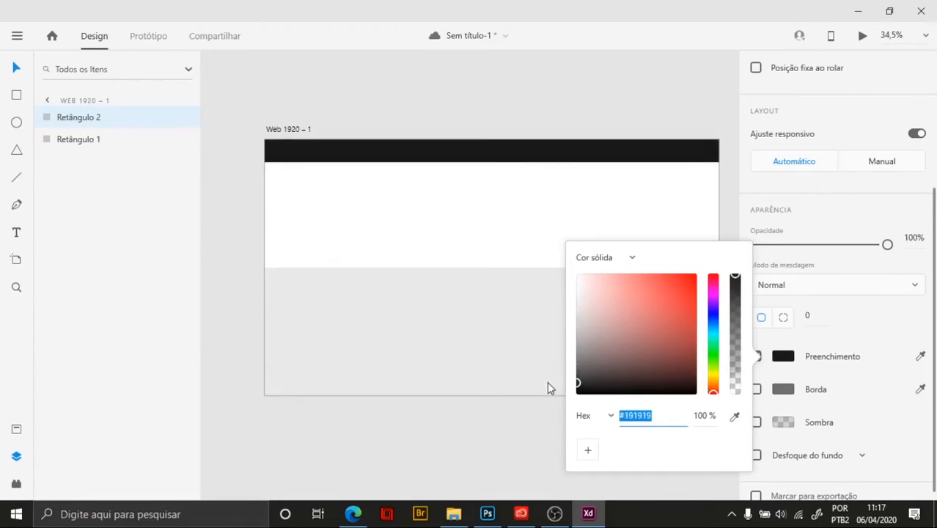
{"action": "left_click", "coordinate": [450, 213]}
Set the header rectangle's height to 100
{"action": "left_click", "coordinate": [456, 154]}
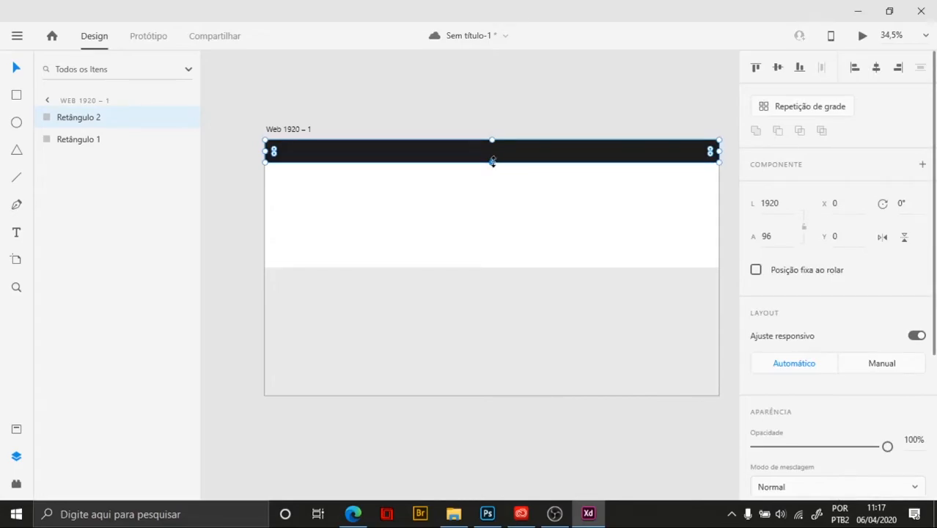
{"action": "scroll", "coordinate": [435, 147], "scroll_direction": "up", "scroll_amount": 2}
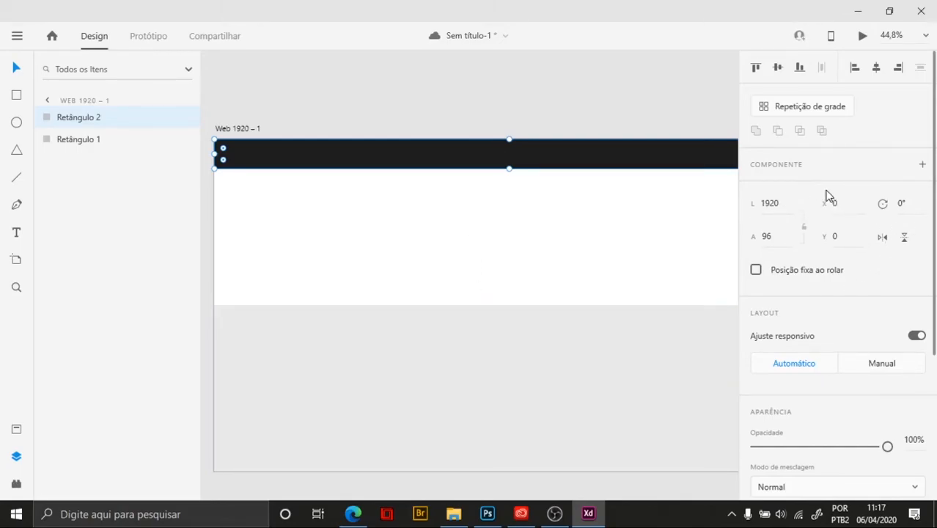
{"action": "left_click", "coordinate": [790, 203]}
{"action": "left_click", "coordinate": [790, 233]}
{"action": "left_click", "coordinate": [571, 242]}
{"action": "left_click", "coordinate": [522, 156]}
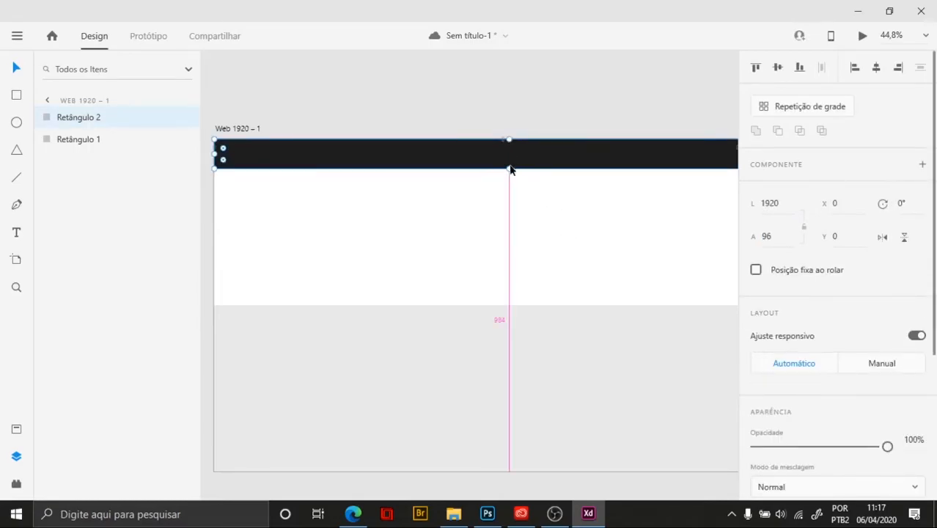
{"action": "scroll", "coordinate": [513, 164], "scroll_direction": "down", "scroll_amount": 2}
{"action": "left_click_drag", "start_coordinate": [566, 157], "coordinate": [523, 161]}
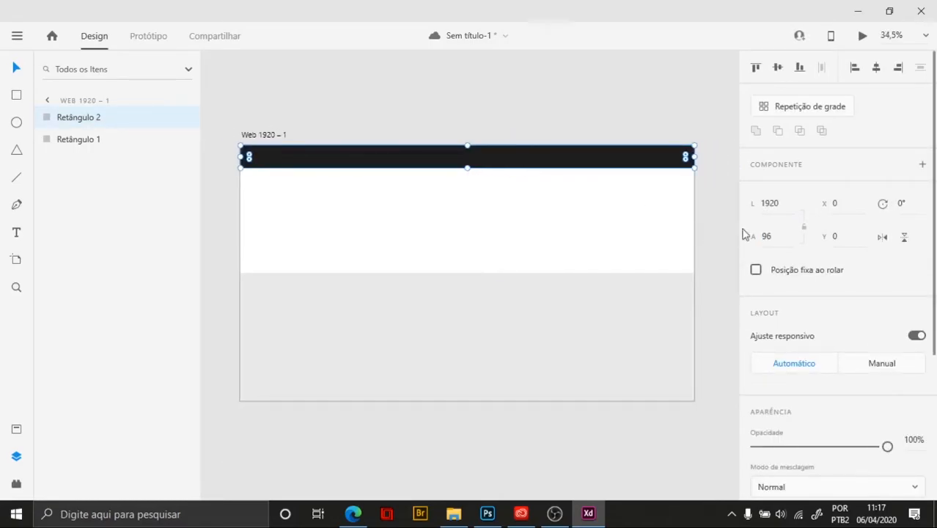
{"action": "left_click", "coordinate": [778, 234]}
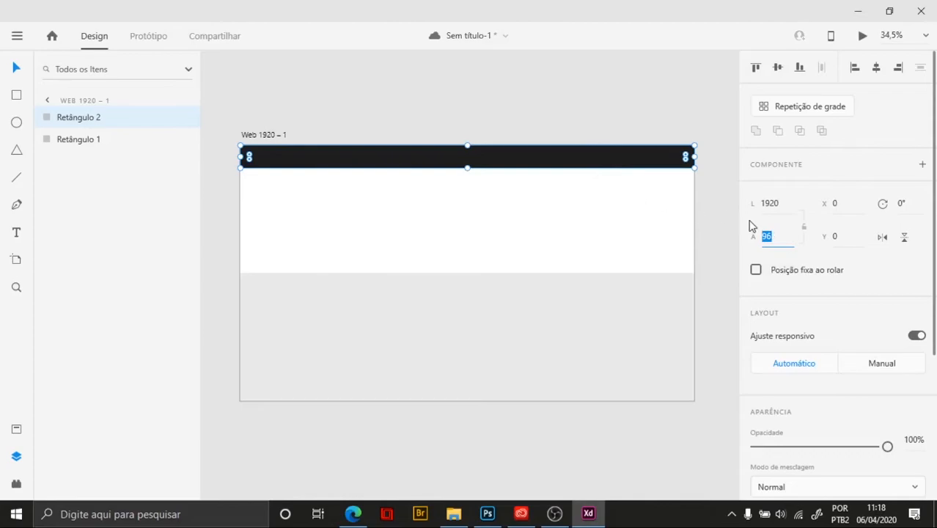
{"action": "left_click", "coordinate": [779, 238]}
{"action": "left_click_drag", "start_coordinate": [779, 236], "coordinate": [753, 235]}
{"action": "type", "text": "1"}
{"action": "key", "text": "Return"}
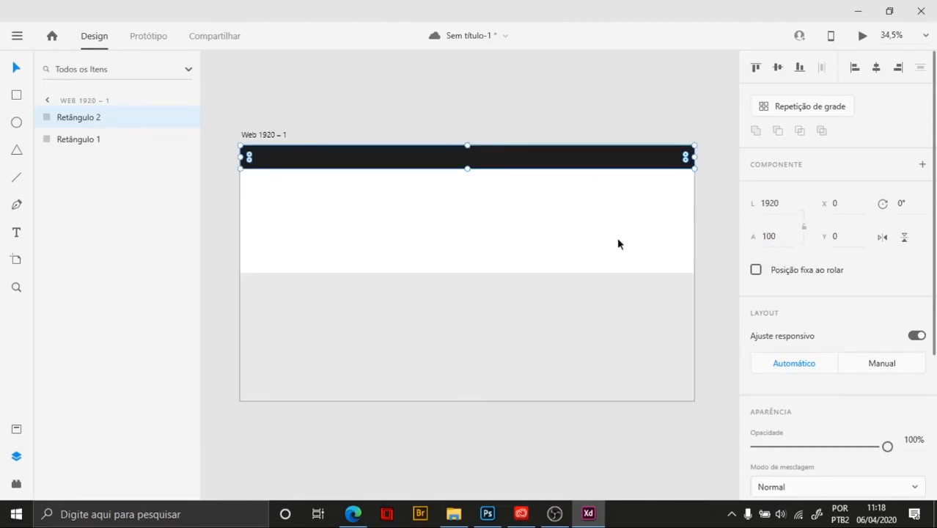
Examine the header bar against the white and grey areas, close up and with the whole artboard in view
{"action": "left_click", "coordinate": [557, 239]}
{"action": "left_click", "coordinate": [555, 153]}
{"action": "left_click", "coordinate": [572, 341]}
{"action": "left_click", "coordinate": [536, 255]}
{"action": "left_click", "coordinate": [527, 154]}
{"action": "scroll", "coordinate": [244, 145], "scroll_direction": "up", "scroll_amount": 4}
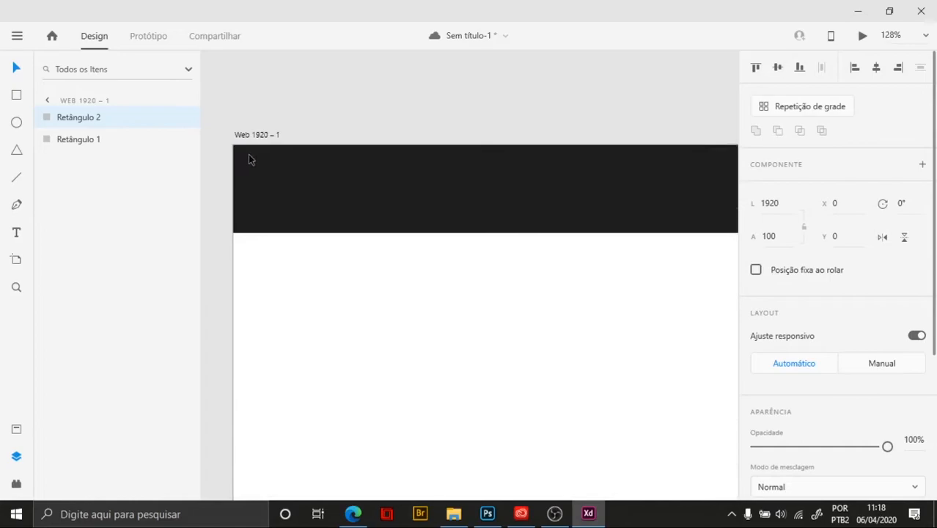
{"action": "scroll", "coordinate": [282, 163], "scroll_direction": "down", "scroll_amount": 3}
{"action": "scroll", "coordinate": [586, 134], "scroll_direction": "down", "scroll_amount": 2}
{"action": "left_click_drag", "start_coordinate": [586, 131], "coordinate": [496, 130]}
{"action": "left_click", "coordinate": [496, 129]}
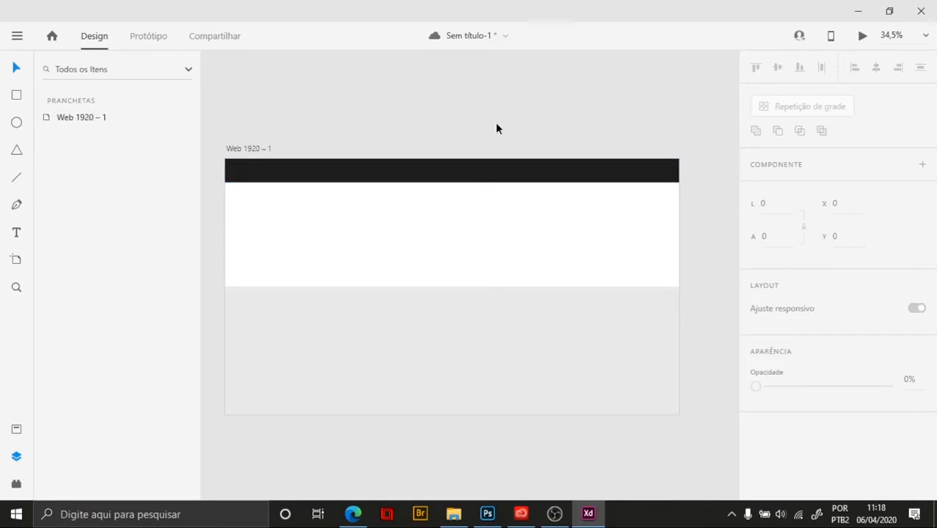
Save the document
{"action": "right_click", "coordinate": [495, 129]}
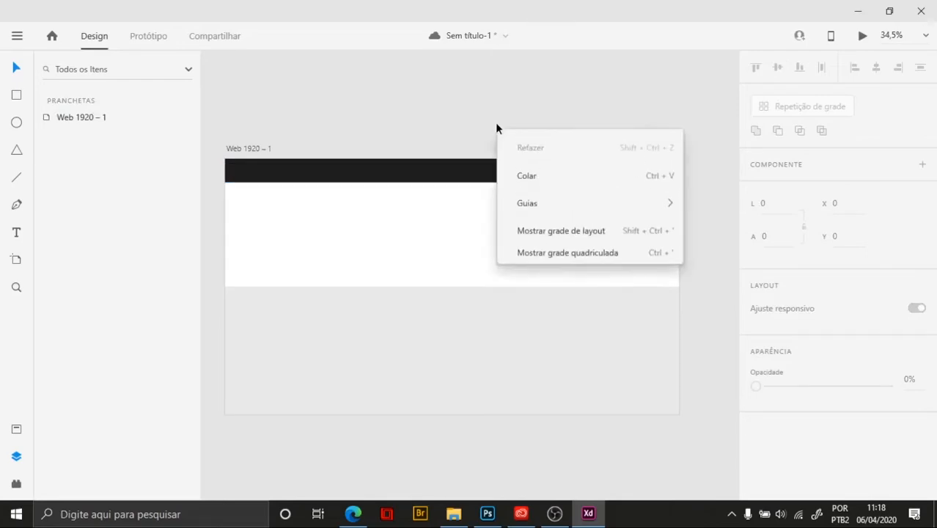
{"action": "left_click", "coordinate": [546, 99]}
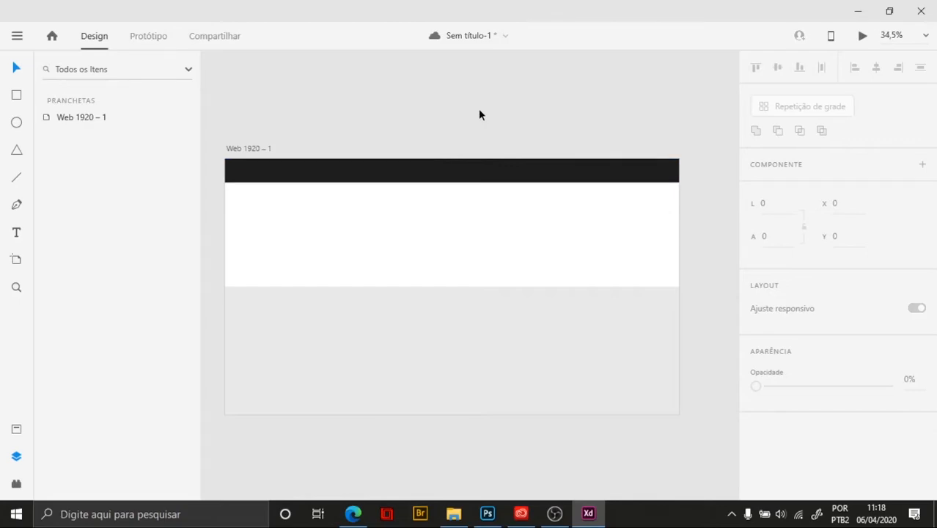
{"action": "key", "text": "ctrl+s"}
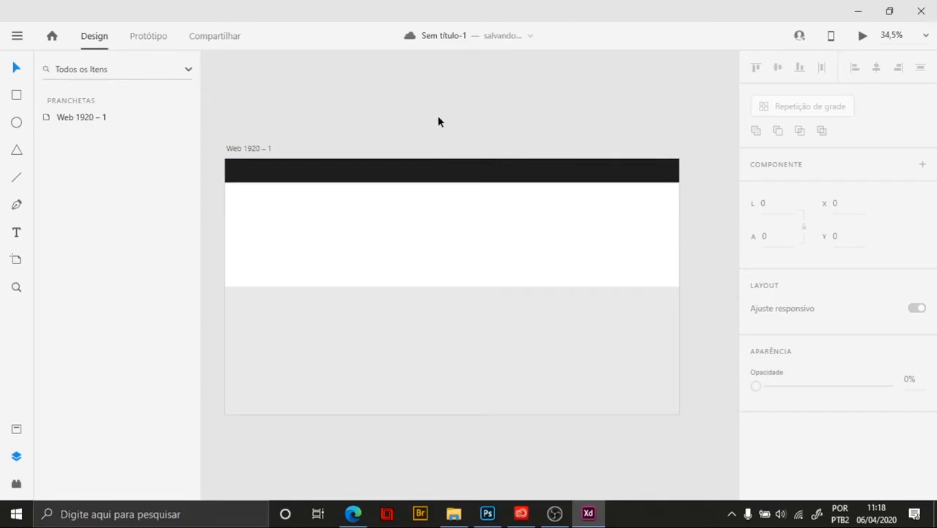
Show the layout grid on the artboard
{"action": "right_click", "coordinate": [437, 120]}
{"action": "left_click", "coordinate": [400, 109]}
{"action": "left_click_drag", "start_coordinate": [473, 92], "coordinate": [492, 98]}
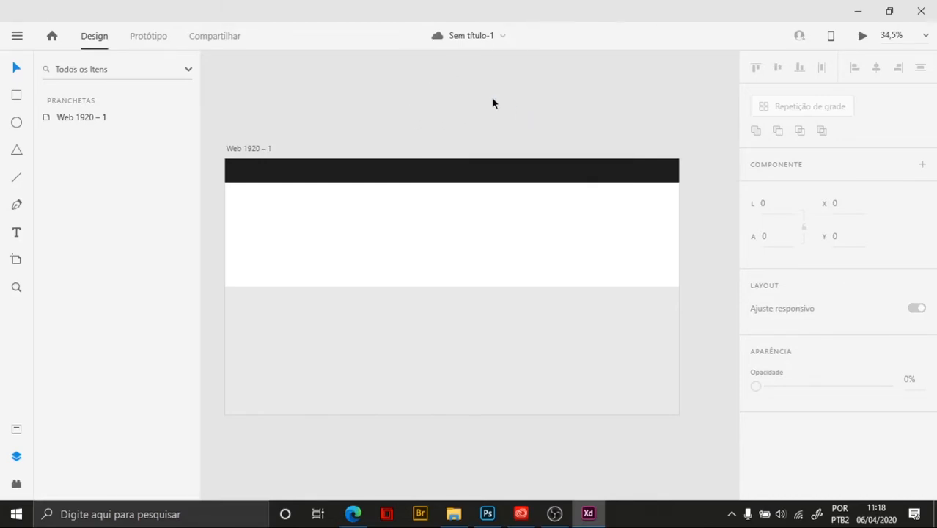
{"action": "right_click", "coordinate": [468, 103]}
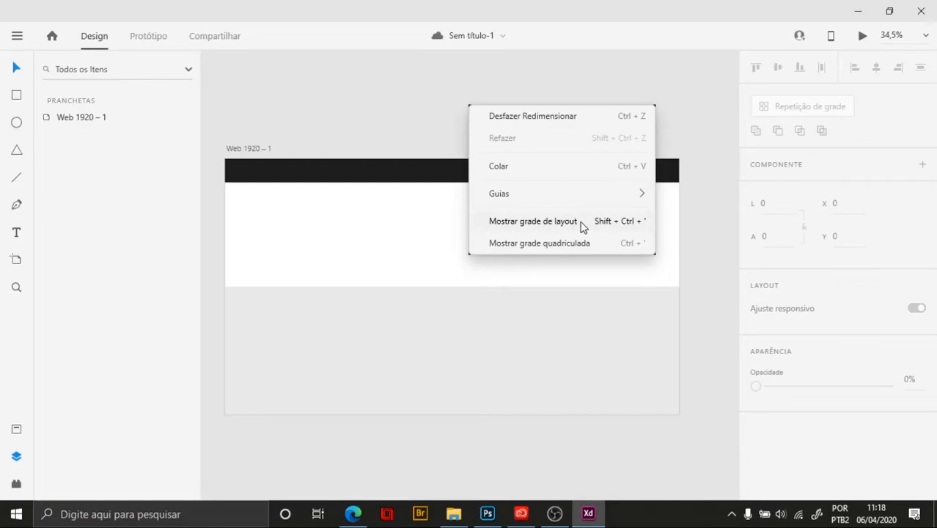
{"action": "left_click", "coordinate": [582, 221]}
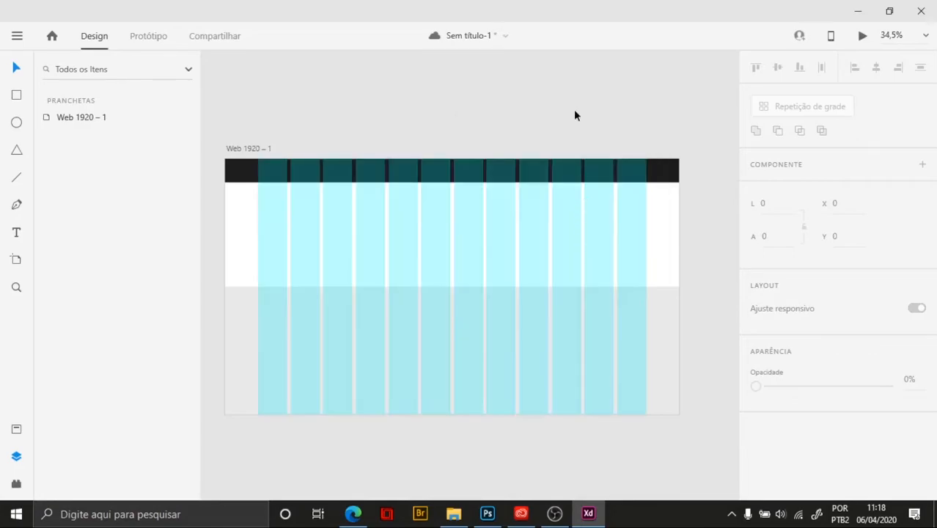
Hide the layout grid on the artboard
{"action": "left_click", "coordinate": [627, 208]}
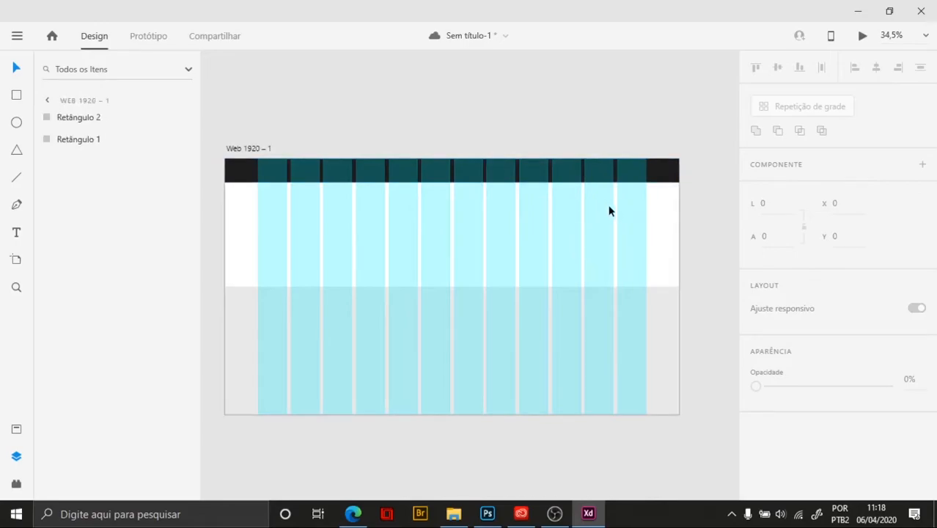
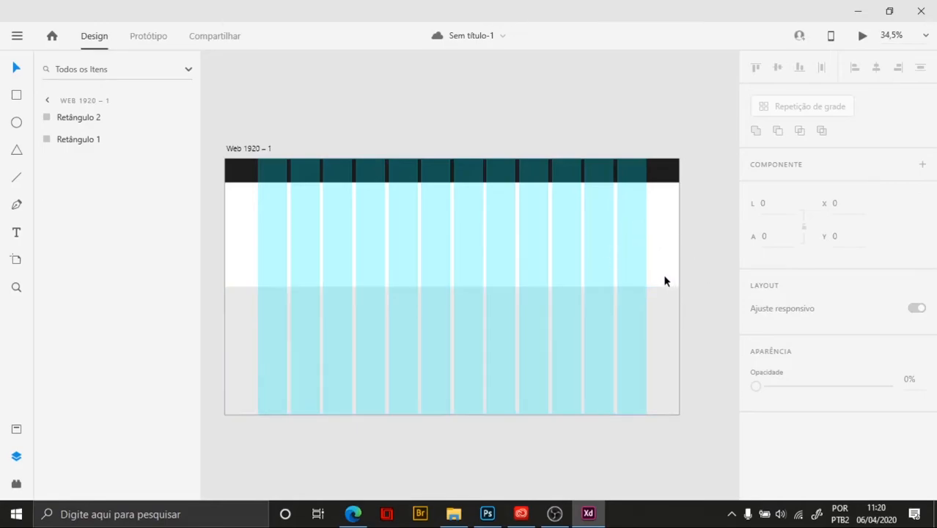
{"action": "left_click", "coordinate": [695, 283]}
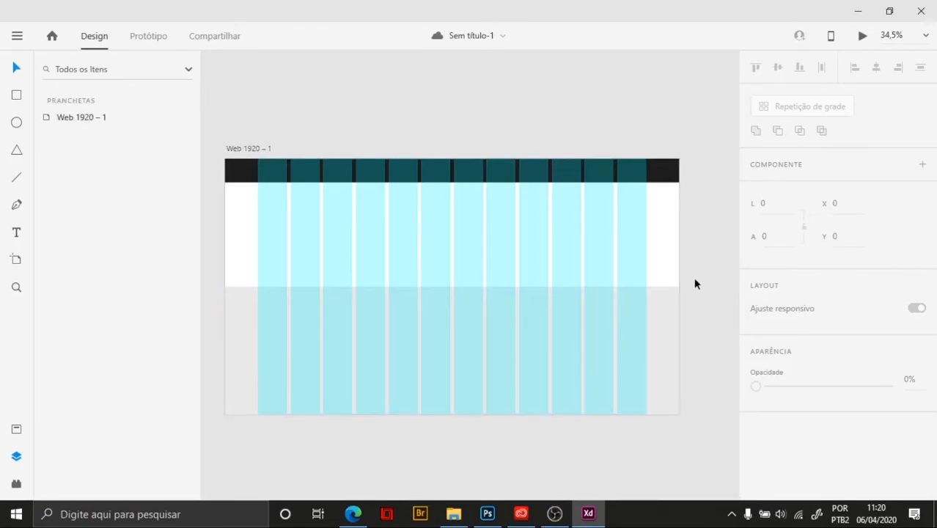
{"action": "right_click", "coordinate": [533, 97]}
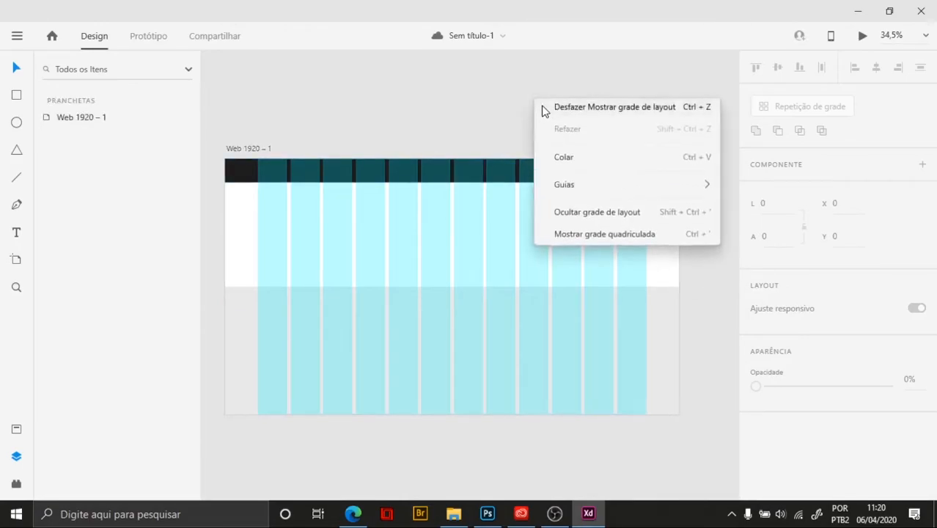
{"action": "left_click", "coordinate": [610, 221]}
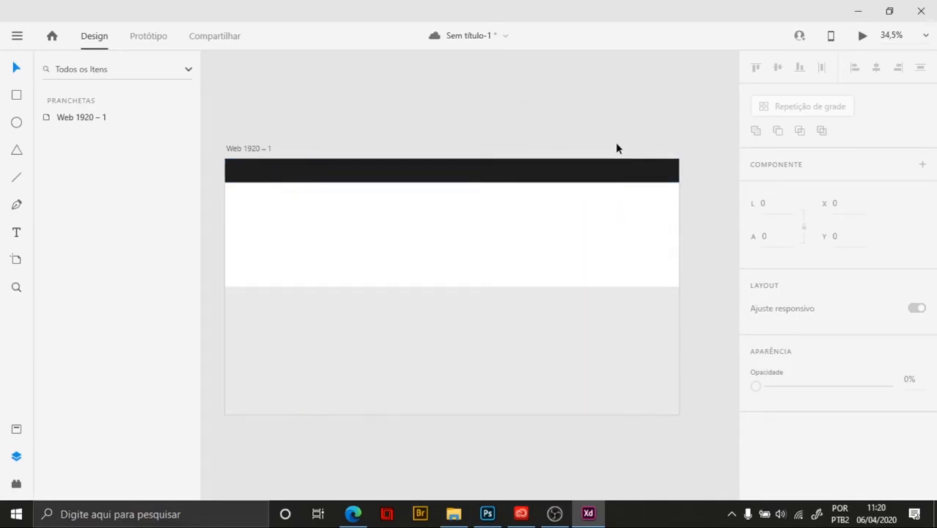
Draw a circle about 484 in diameter in the middle of the artboard, overlapping the white and grey areas
{"action": "left_click_drag", "start_coordinate": [547, 236], "coordinate": [559, 194]}
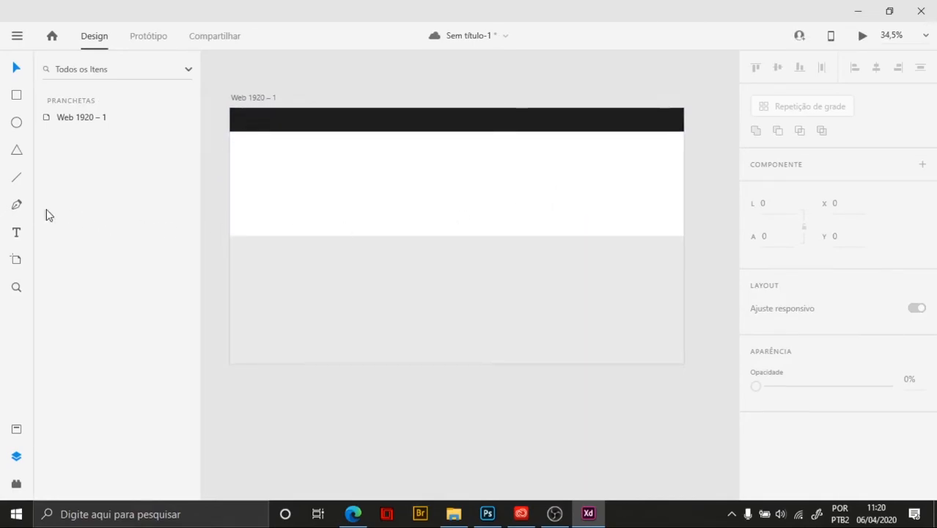
{"action": "left_click", "coordinate": [16, 122]}
{"action": "left_click_drag", "start_coordinate": [397, 172], "coordinate": [512, 291]}
{"action": "left_click", "coordinate": [16, 68]}
{"action": "left_click", "coordinate": [548, 190]}
Remove the circle's border and change its solid fill to a very dark grey
{"action": "left_click", "coordinate": [465, 225]}
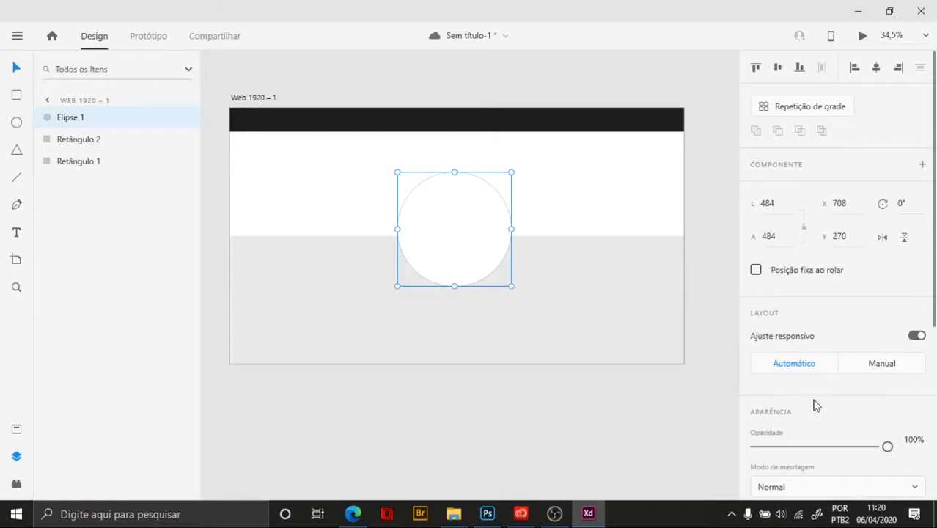
{"action": "scroll", "coordinate": [816, 405], "scroll_direction": "down", "scroll_amount": 3}
{"action": "left_click", "coordinate": [755, 288]}
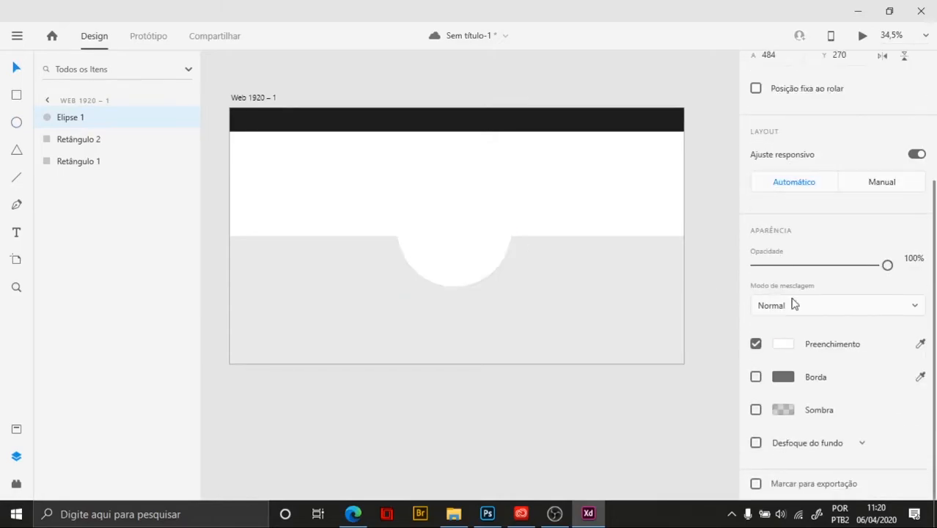
{"action": "left_click", "coordinate": [783, 343]}
{"action": "left_click_drag", "start_coordinate": [565, 320], "coordinate": [559, 363]}
{"action": "left_click", "coordinate": [501, 173]}
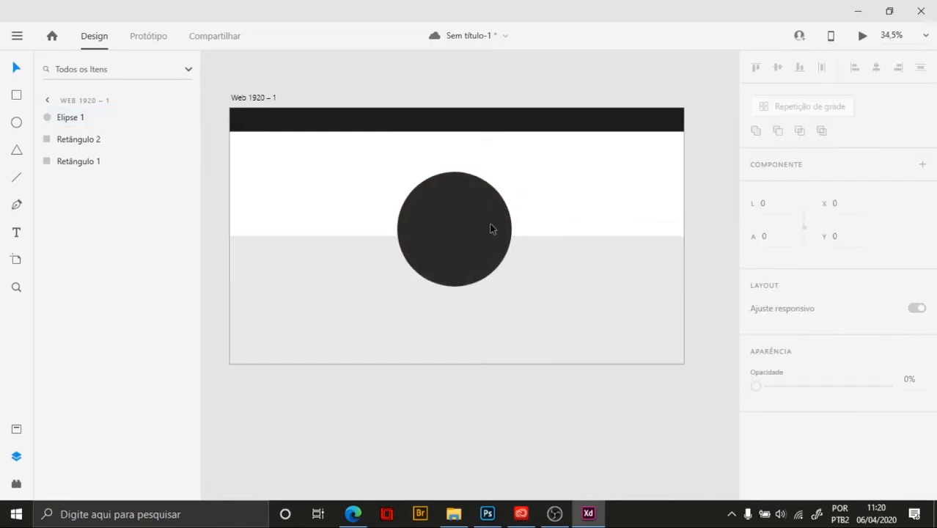
Enlarge the circle to about 557 in diameter and move it to the right side of the artboard
{"action": "left_click", "coordinate": [490, 229]}
{"action": "left_click_drag", "start_coordinate": [512, 287], "coordinate": [530, 304]}
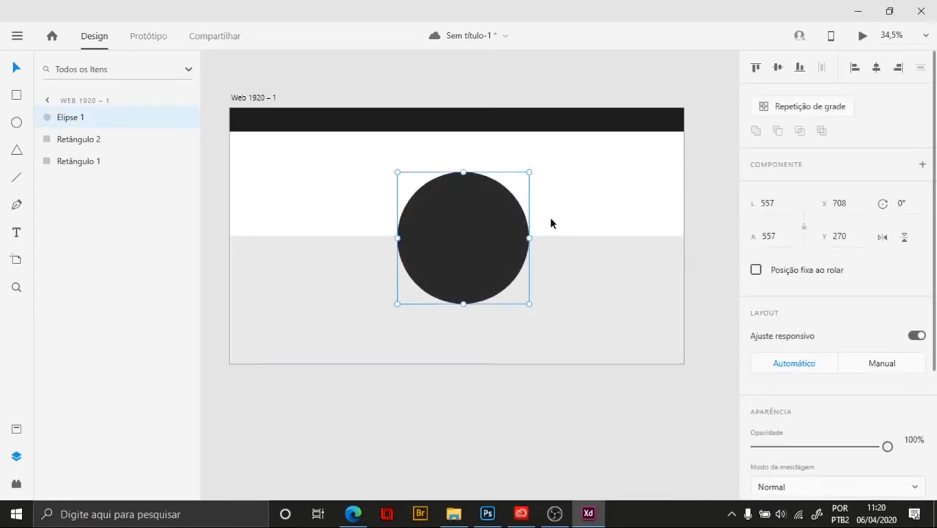
{"action": "left_click_drag", "start_coordinate": [481, 226], "coordinate": [602, 222]}
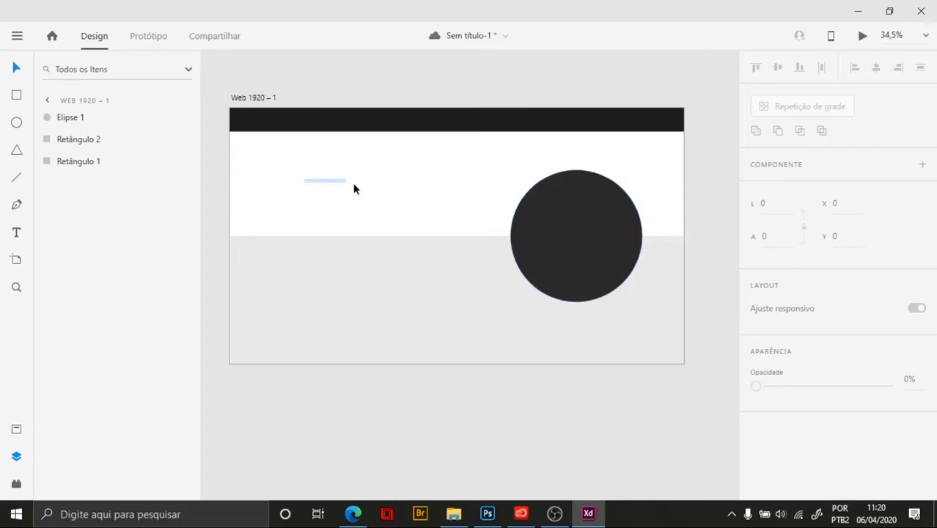
Draw a placeholder rectangle about 681 wide and 244 high in the white area, left of the circle
{"action": "left_click", "coordinate": [17, 95]}
{"action": "mouse_move", "coordinate": [335, 167]}
{"action": "left_mouse_down"}
{"action": "mouse_move", "coordinate": [438, 216]}
{"action": "mouse_move", "coordinate": [495, 223]}
{"action": "left_mouse_up"}
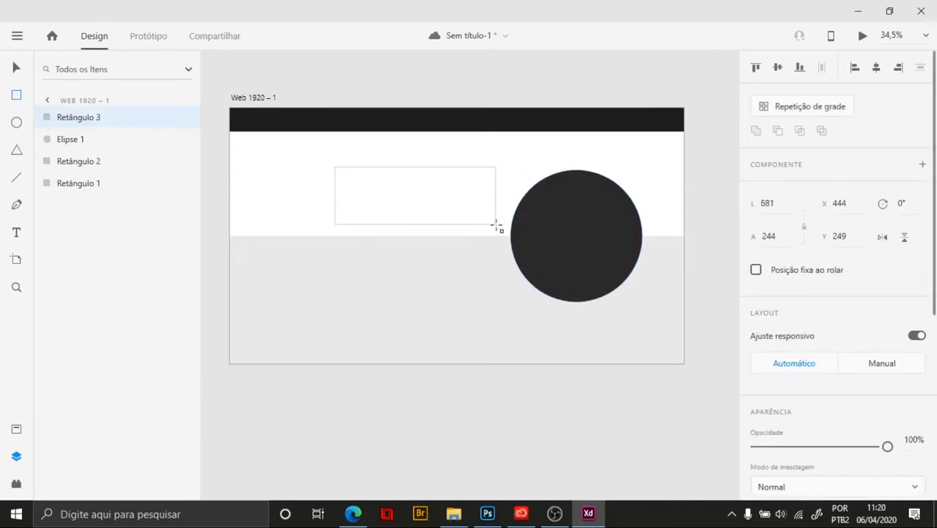
{"action": "left_click", "coordinate": [14, 69]}
{"action": "left_click", "coordinate": [579, 147]}
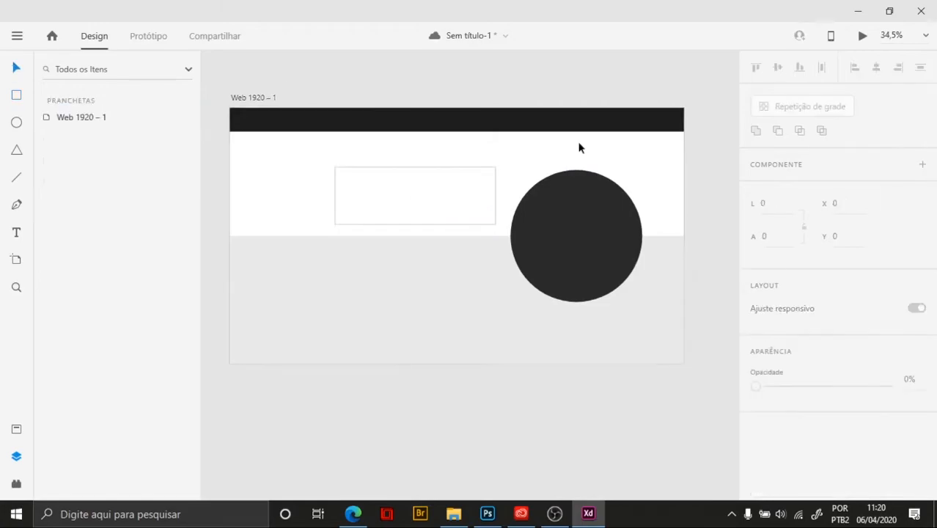
Enlarge the placeholder rectangle in the white area to about 750 by 279 and shift it to about X 366, Y 191
{"action": "mouse_move", "coordinate": [458, 192]}
{"action": "left_mouse_down"}
{"action": "mouse_move", "coordinate": [456, 209]}
{"action": "mouse_move", "coordinate": [452, 191]}
{"action": "left_mouse_up"}
{"action": "left_click_drag", "start_coordinate": [330, 190], "coordinate": [316, 192]}
{"action": "left_click_drag", "start_coordinate": [404, 220], "coordinate": [404, 230]}
{"action": "left_click_drag", "start_coordinate": [441, 189], "coordinate": [442, 178]}
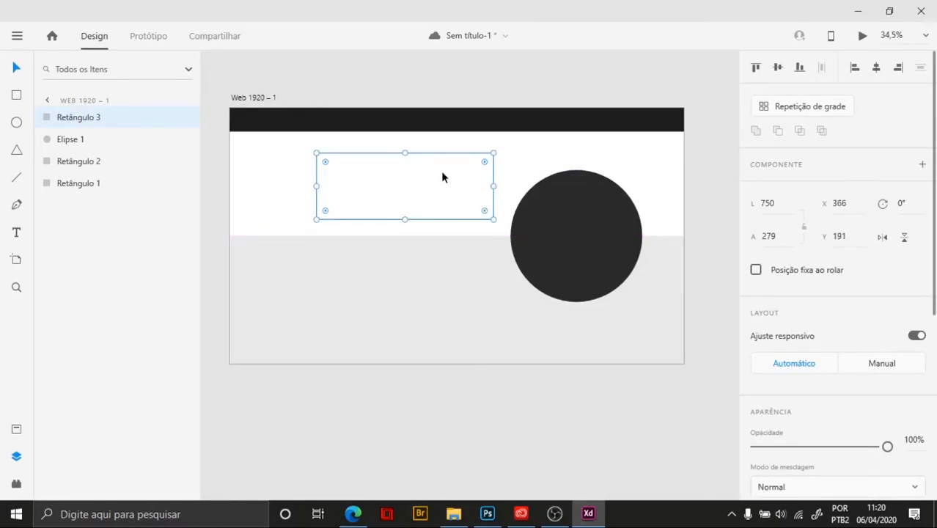
{"action": "left_click", "coordinate": [674, 185]}
Draw a second placeholder rectangle about 899 by 328 in the grey area, left of the circle, and remove its fill
{"action": "left_click", "coordinate": [17, 96]}
{"action": "left_click_drag", "start_coordinate": [262, 261], "coordinate": [474, 339]}
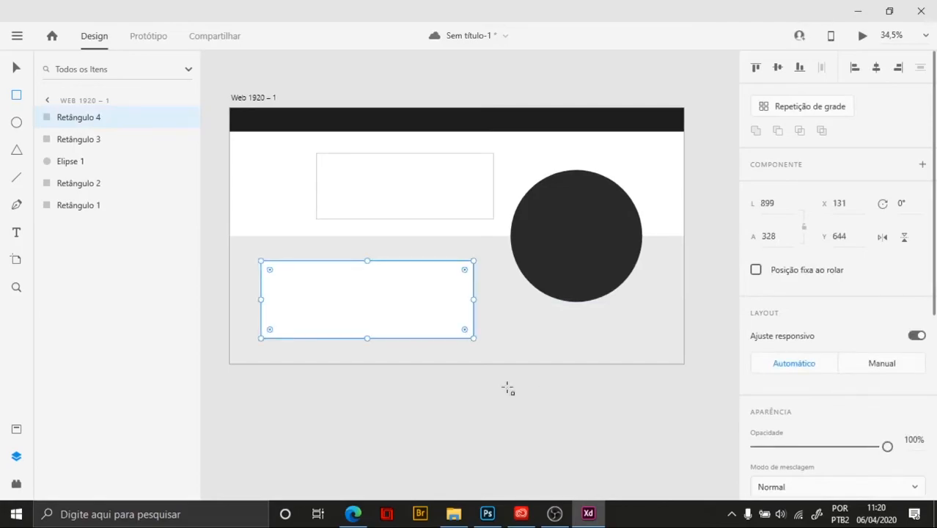
{"action": "scroll", "coordinate": [843, 407], "scroll_direction": "down", "scroll_amount": 3}
{"action": "scroll", "coordinate": [840, 404], "scroll_direction": "down", "scroll_amount": 2}
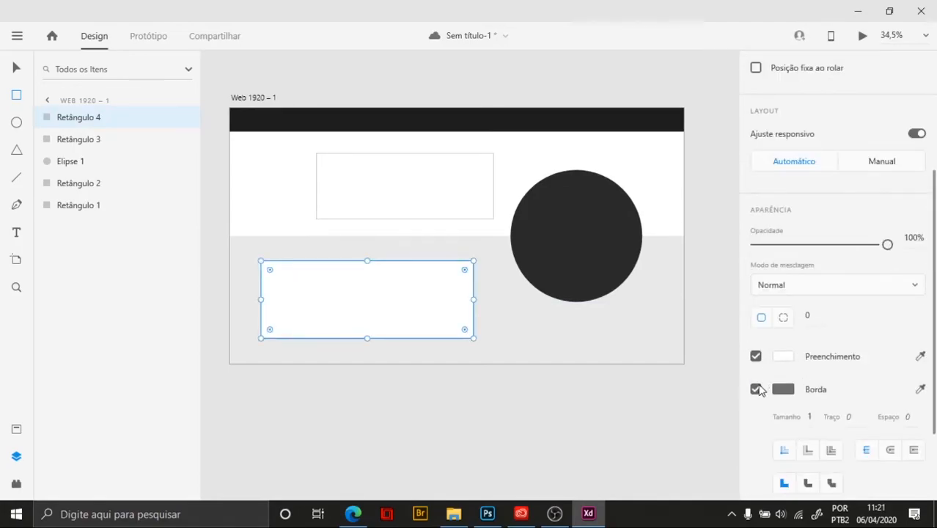
{"action": "left_click", "coordinate": [755, 357]}
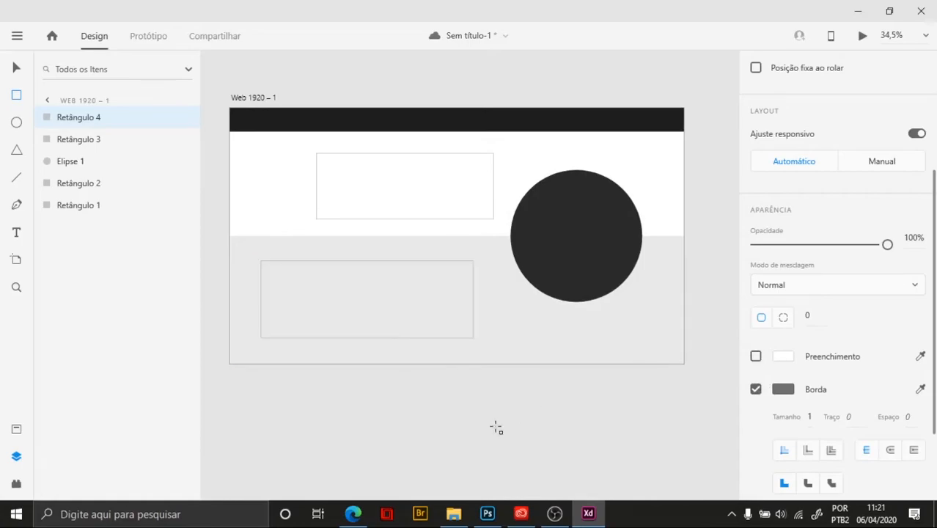
Round the corners of the placeholder rectangle in the grey area
{"action": "left_click", "coordinate": [17, 66]}
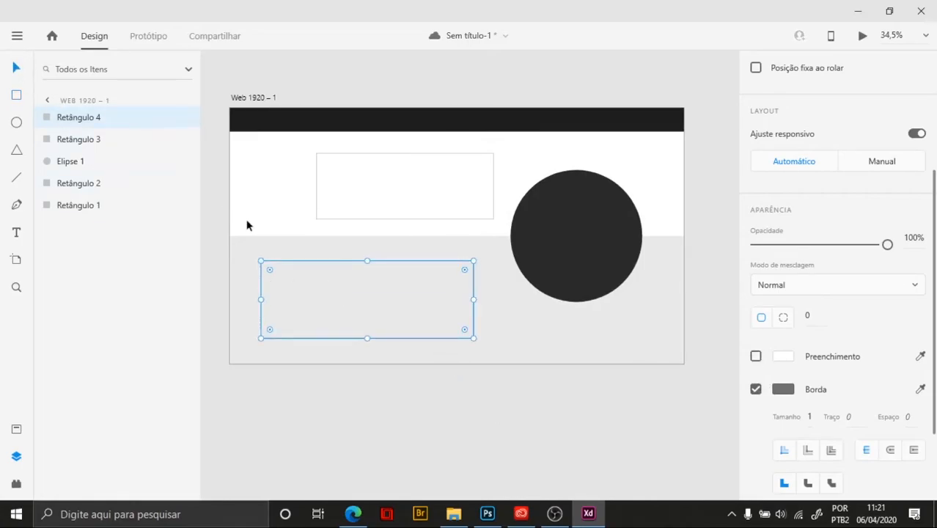
{"action": "left_click_drag", "start_coordinate": [270, 270], "coordinate": [280, 277]}
{"action": "left_click", "coordinate": [381, 434]}
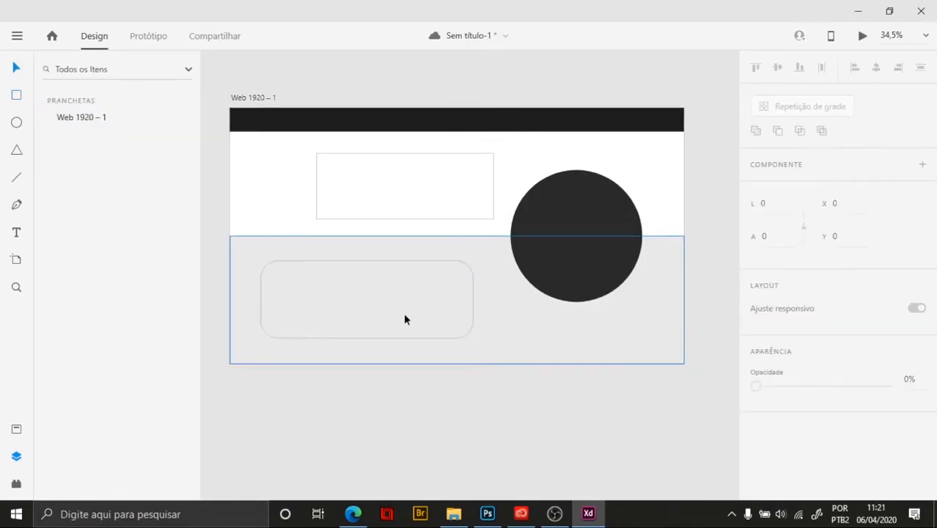
{"action": "left_click", "coordinate": [398, 305]}
{"action": "left_click_drag", "start_coordinate": [398, 305], "coordinate": [400, 312]}
{"action": "key", "text": "ctrl+z"}
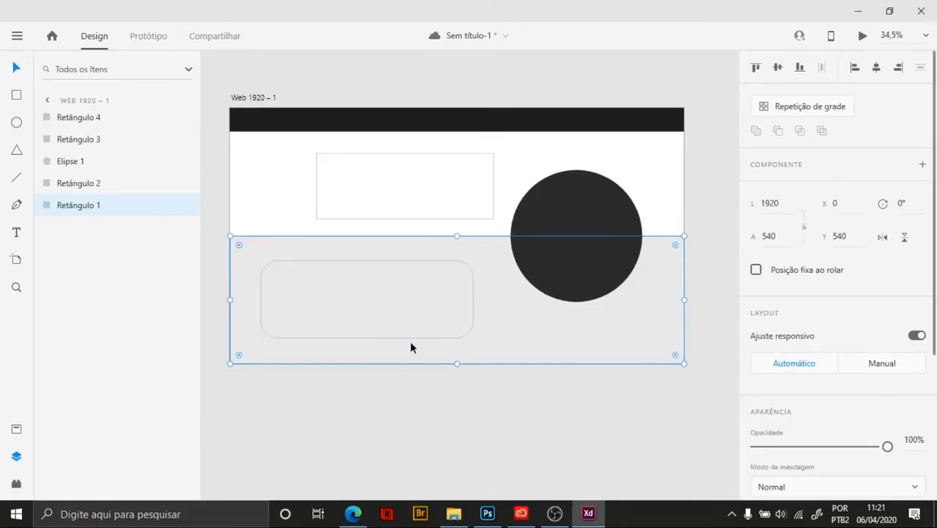
Move the placeholder rectangle in the grey area to about X 61, Y 655
{"action": "left_click", "coordinate": [354, 282]}
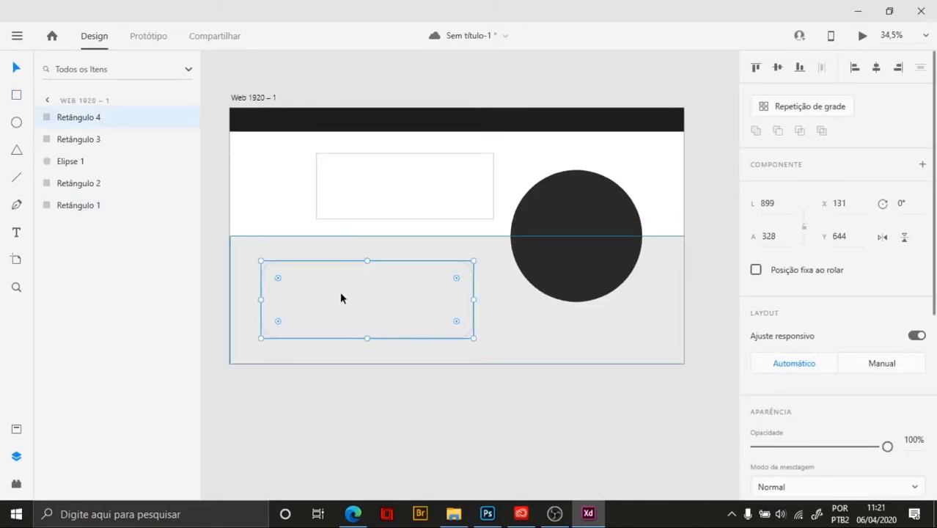
{"action": "scroll", "coordinate": [344, 287], "scroll_direction": "up", "scroll_amount": 3}
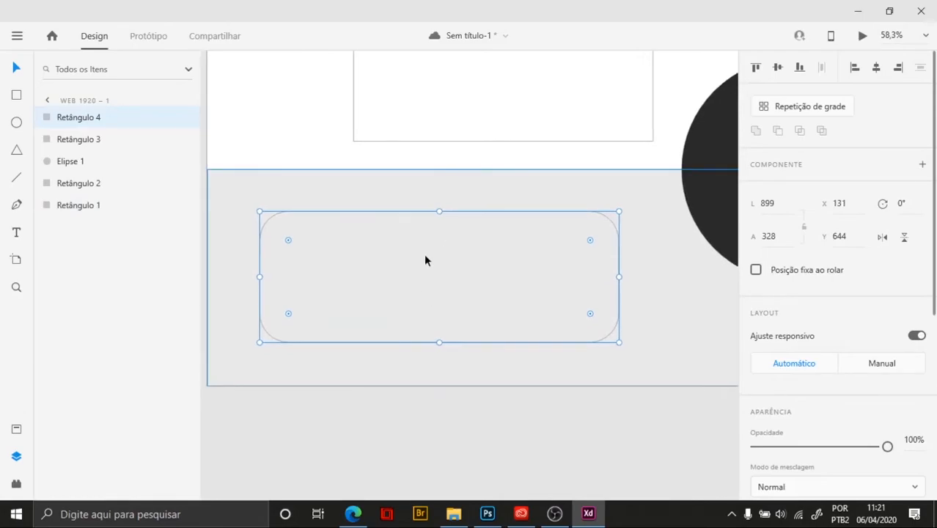
{"action": "left_click_drag", "start_coordinate": [463, 214], "coordinate": [434, 216]}
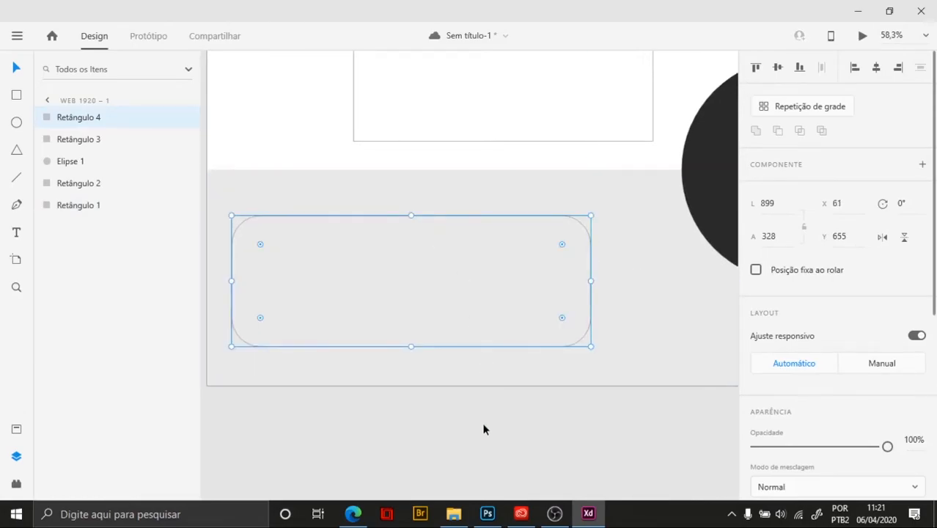
Reset the corners of the grey-area placeholder rectangle to square
{"action": "left_click_drag", "start_coordinate": [260, 246], "coordinate": [241, 225]}
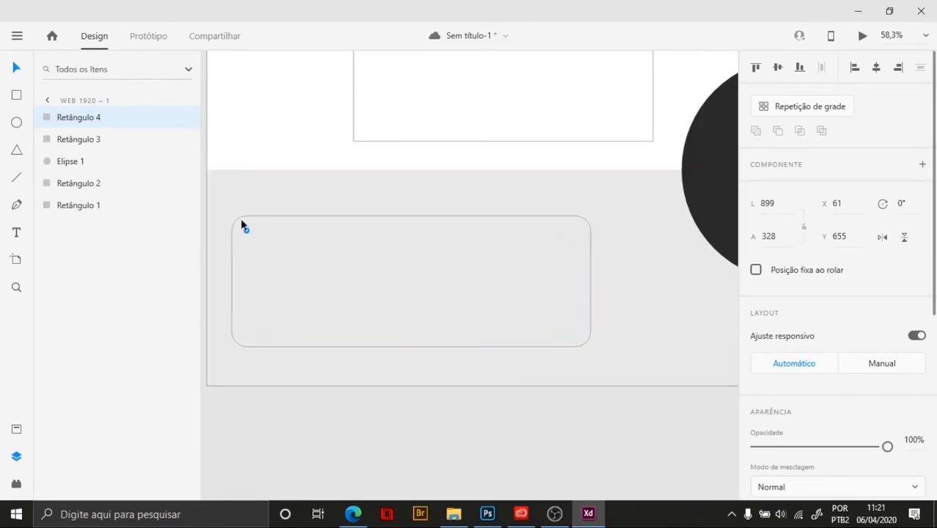
{"action": "scroll", "coordinate": [297, 140], "scroll_direction": "left", "scroll_amount": 2}
{"action": "left_click", "coordinate": [459, 435]}
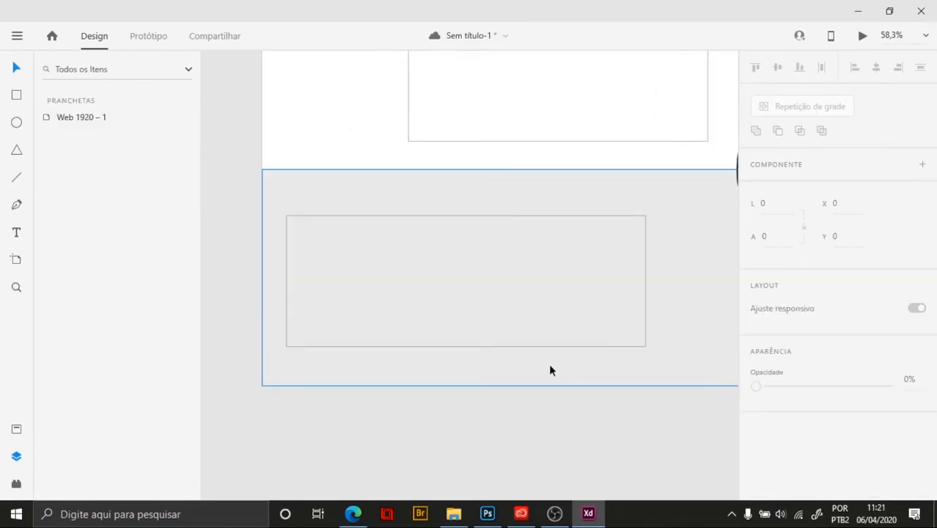
Enlarge the placeholder rectangle in the white area to about 882 by 337, placed at about X 278, Y 168
{"action": "scroll", "coordinate": [550, 366], "scroll_direction": "down", "scroll_amount": 2}
{"action": "left_click_drag", "start_coordinate": [647, 236], "coordinate": [509, 325]}
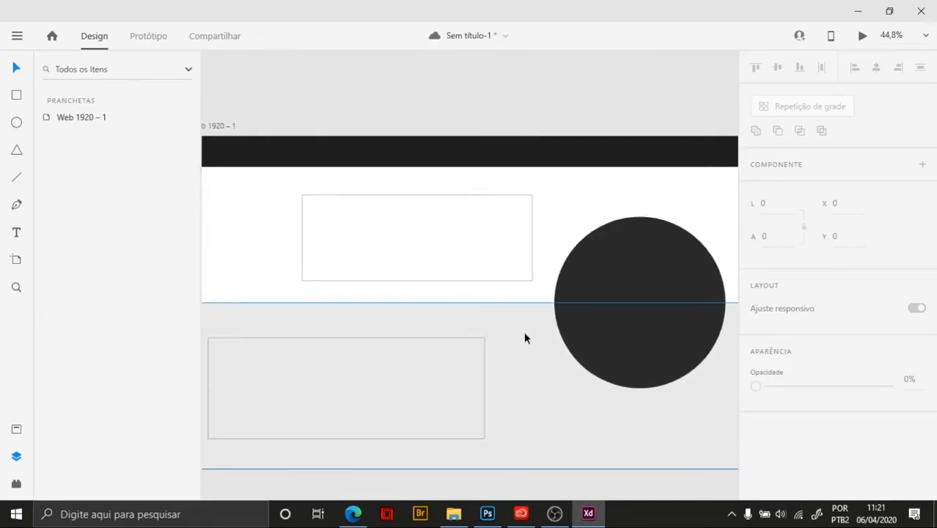
{"action": "scroll", "coordinate": [525, 335], "scroll_direction": "down", "scroll_amount": 2}
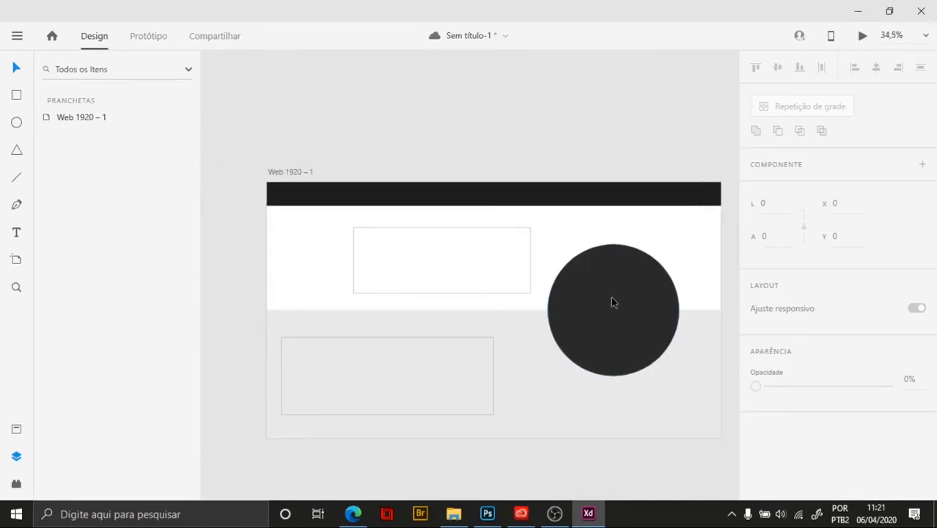
{"action": "left_click", "coordinate": [588, 303]}
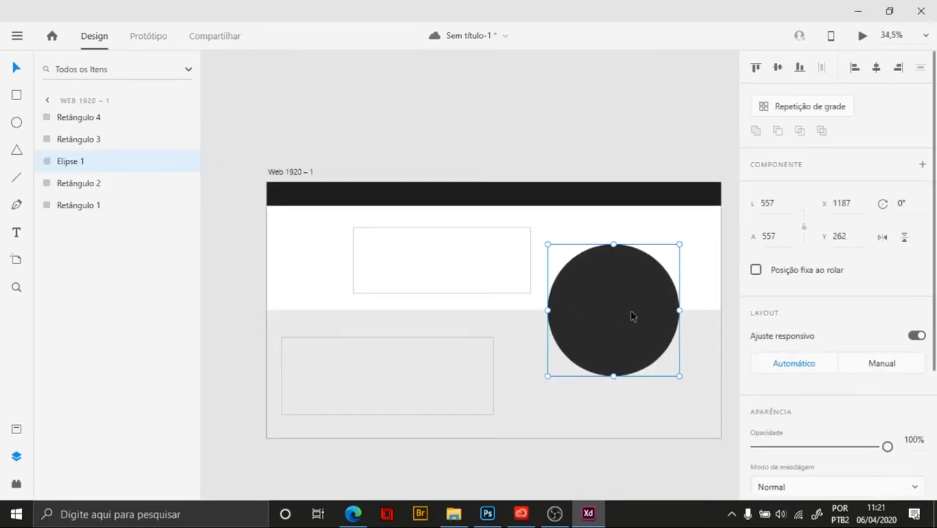
{"action": "left_click", "coordinate": [298, 258]}
{"action": "left_click", "coordinate": [395, 268]}
{"action": "left_click_drag", "start_coordinate": [355, 259], "coordinate": [334, 257]}
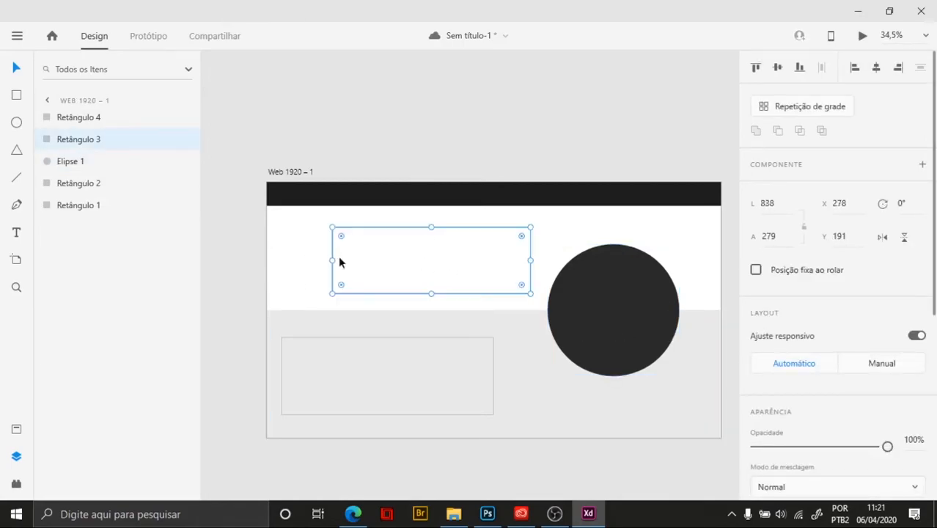
{"action": "left_click_drag", "start_coordinate": [431, 294], "coordinate": [430, 301]}
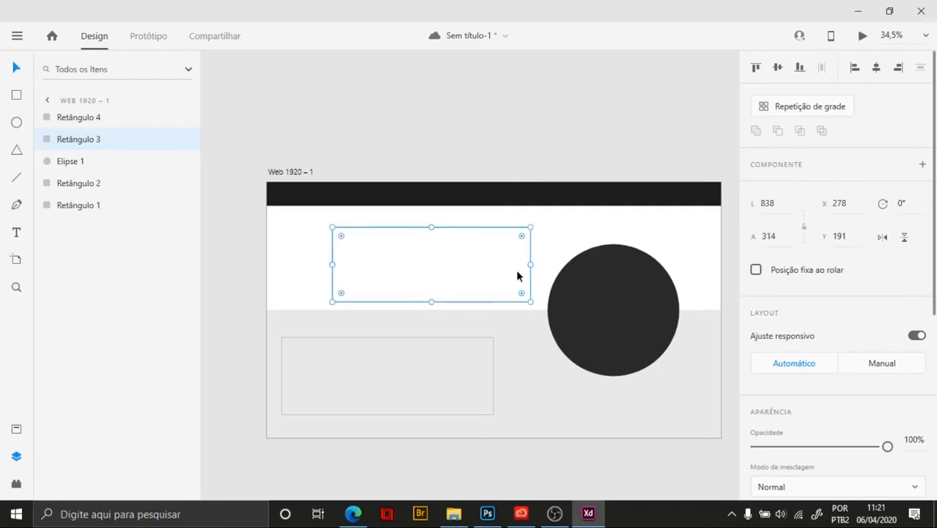
{"action": "left_click_drag", "start_coordinate": [528, 264], "coordinate": [541, 264]}
{"action": "left_click_drag", "start_coordinate": [436, 227], "coordinate": [437, 221]}
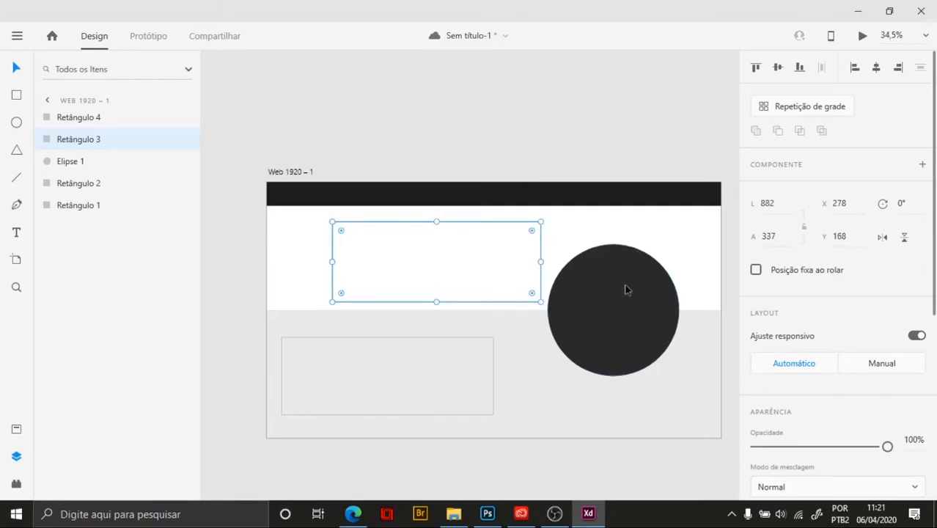
{"action": "left_click", "coordinate": [424, 389]}
{"action": "left_click", "coordinate": [359, 343]}
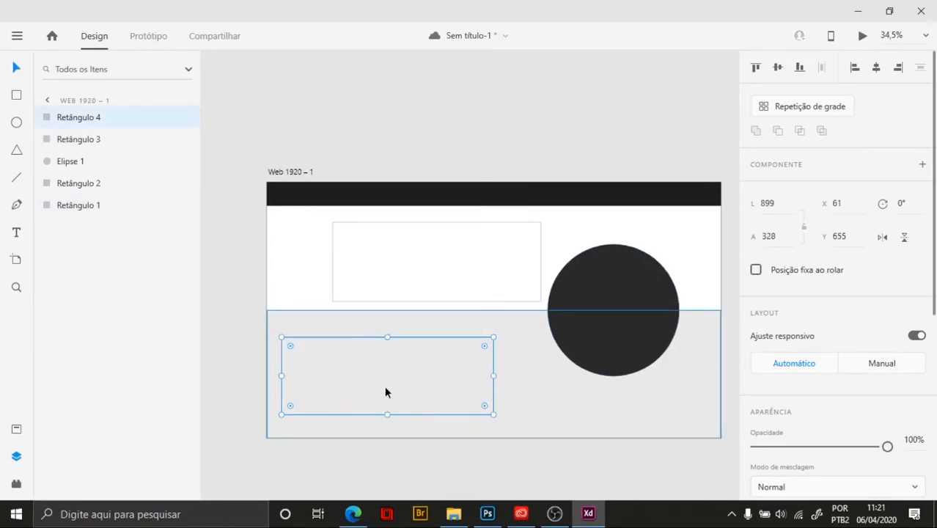
{"action": "scroll", "coordinate": [373, 385], "scroll_direction": "up", "scroll_amount": 3}
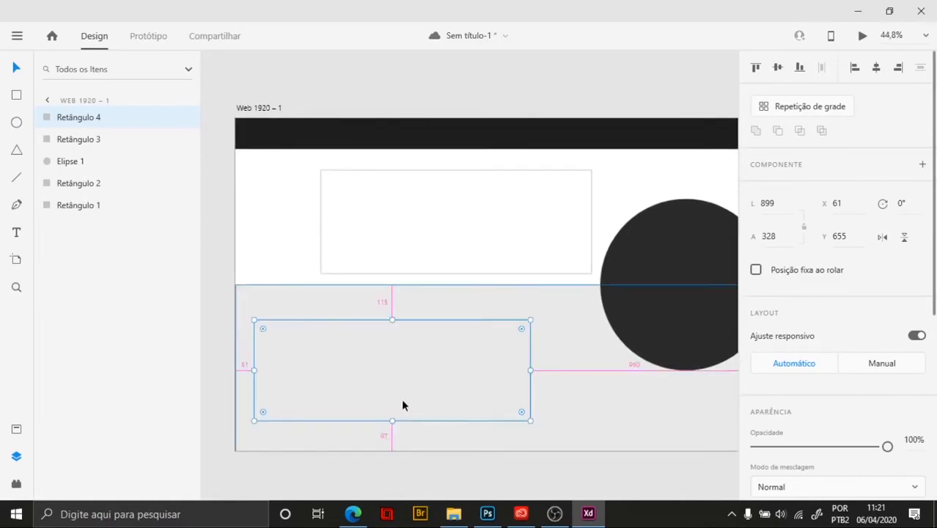
{"action": "left_click", "coordinate": [428, 381]}
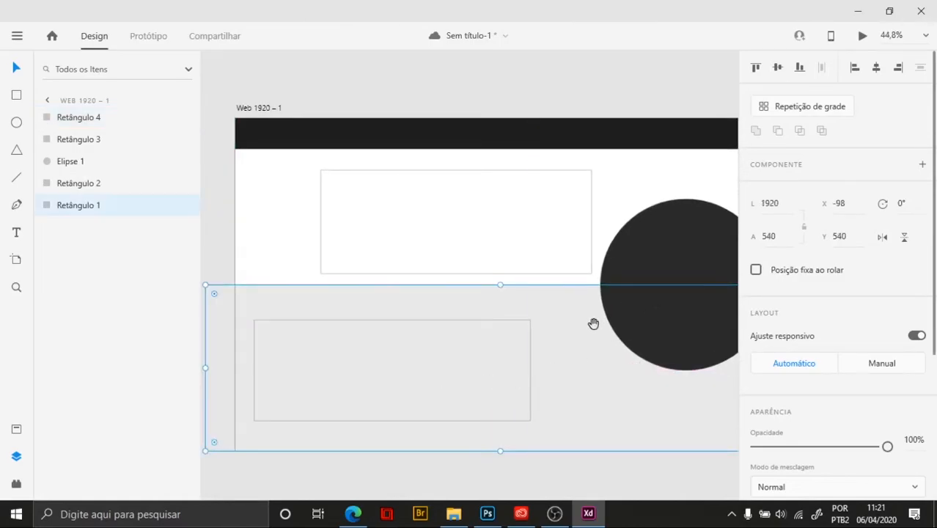
{"action": "key", "text": "ctrl+z"}
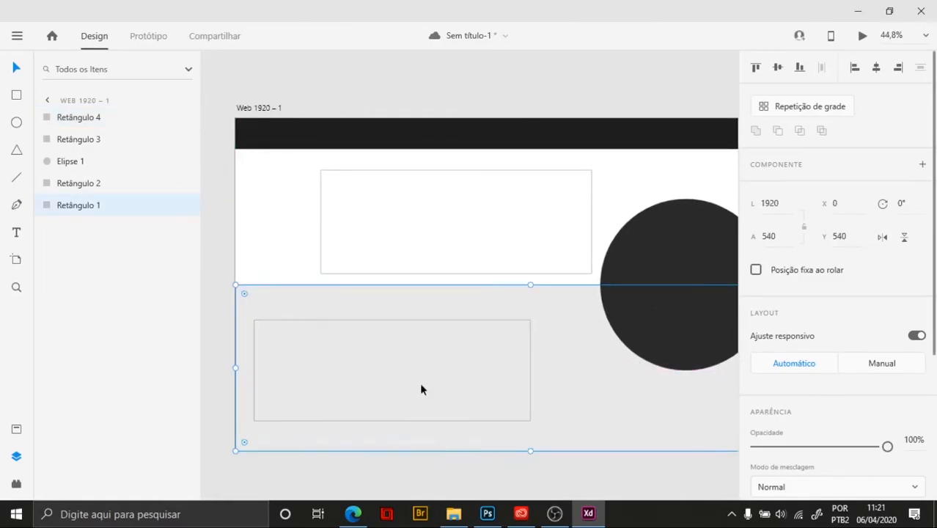
{"action": "key", "text": "Escape"}
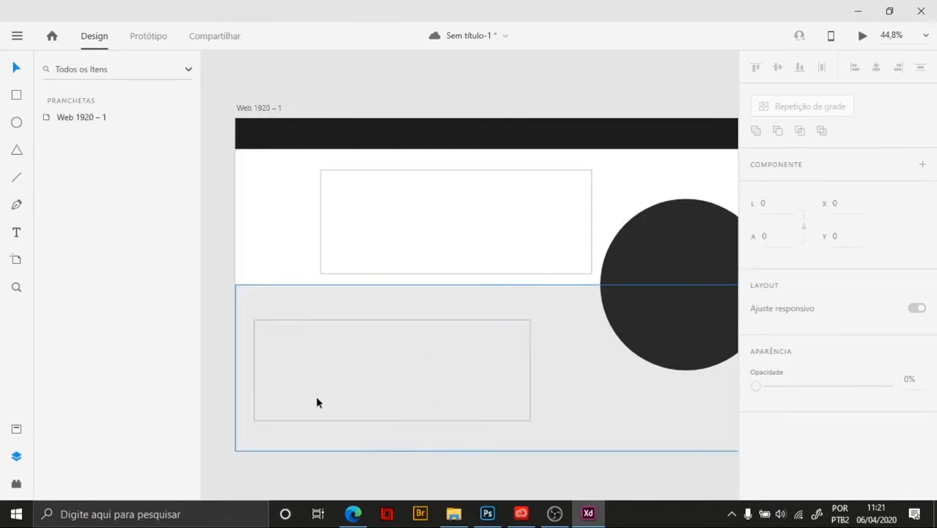
Draw a small rectangle about 306 wide and 107 high, centred across the bottom edge of the grey-area placeholder
{"action": "left_click", "coordinate": [16, 95]}
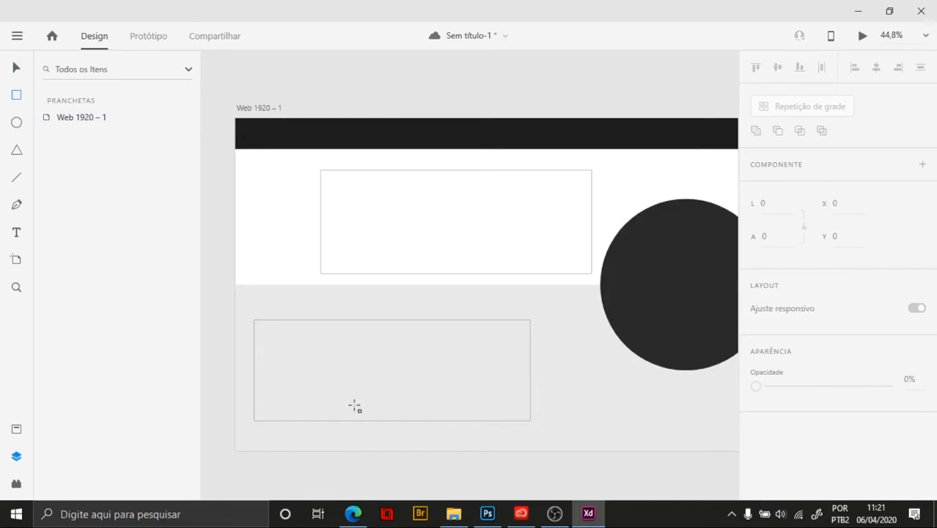
{"action": "left_click_drag", "start_coordinate": [346, 405], "coordinate": [393, 427]}
{"action": "left_click", "coordinate": [17, 68]}
{"action": "left_click_drag", "start_coordinate": [392, 427], "coordinate": [393, 427]}
{"action": "left_click", "coordinate": [412, 473]}
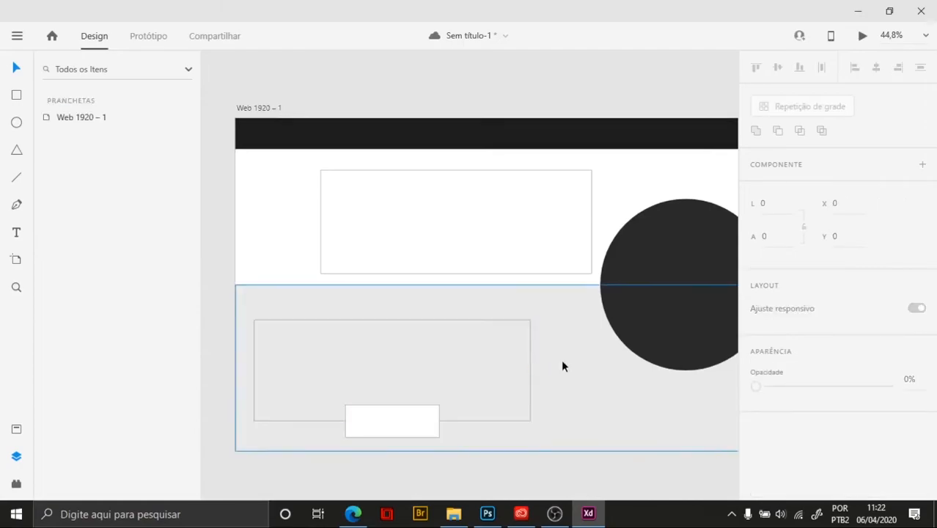
{"action": "left_click", "coordinate": [415, 420]}
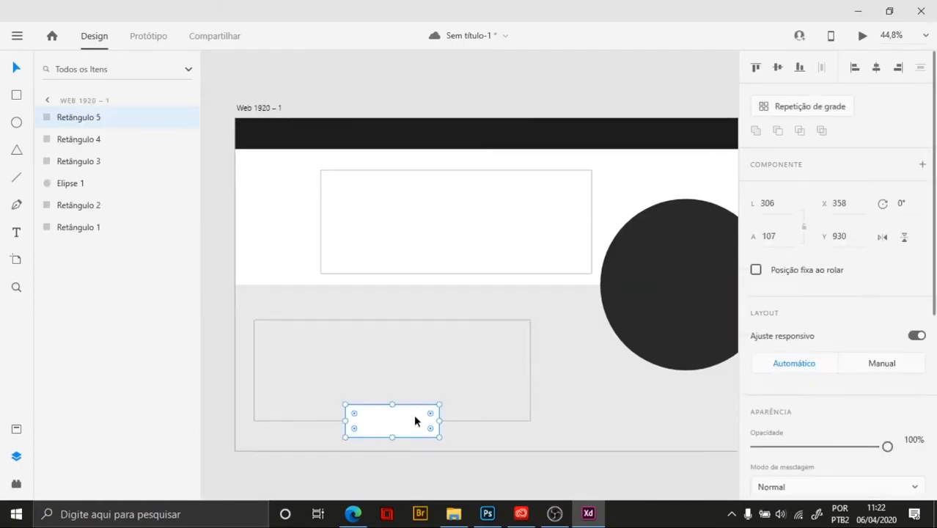
{"action": "left_click", "coordinate": [297, 233]}
{"action": "scroll", "coordinate": [349, 239], "scroll_direction": "down", "scroll_amount": 1}
{"action": "scroll", "coordinate": [349, 240], "scroll_direction": "down", "scroll_amount": 1}
{"action": "left_click_drag", "start_coordinate": [623, 258], "coordinate": [631, 255]}
{"action": "left_click", "coordinate": [681, 177]}
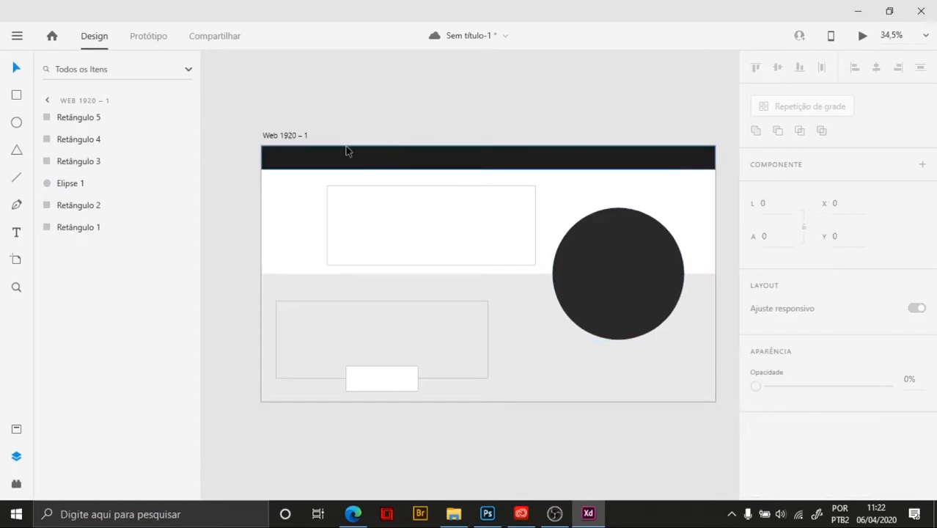
{"action": "scroll", "coordinate": [249, 110], "scroll_direction": "up", "scroll_amount": 4}
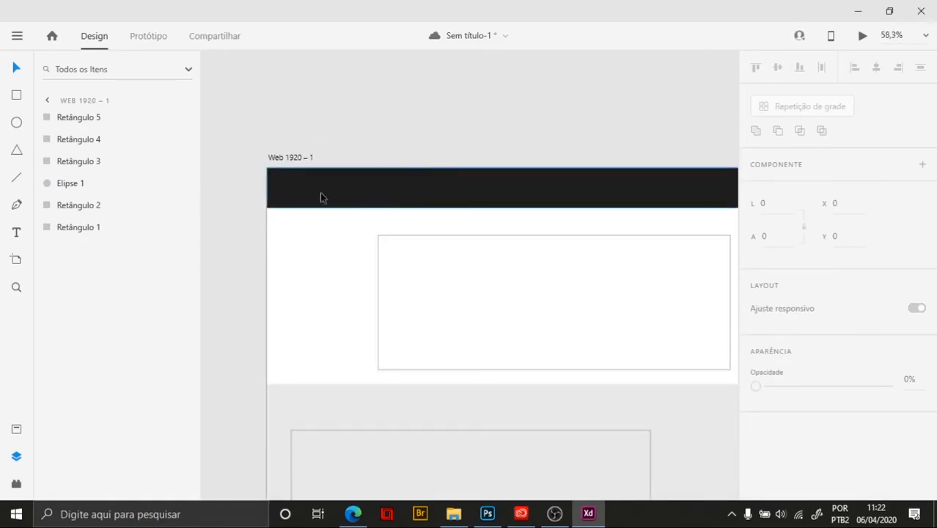
Draw a white circle about 69 × 69 in the dark header bar and place it at about X 176, Y 16
{"action": "left_click", "coordinate": [16, 124]}
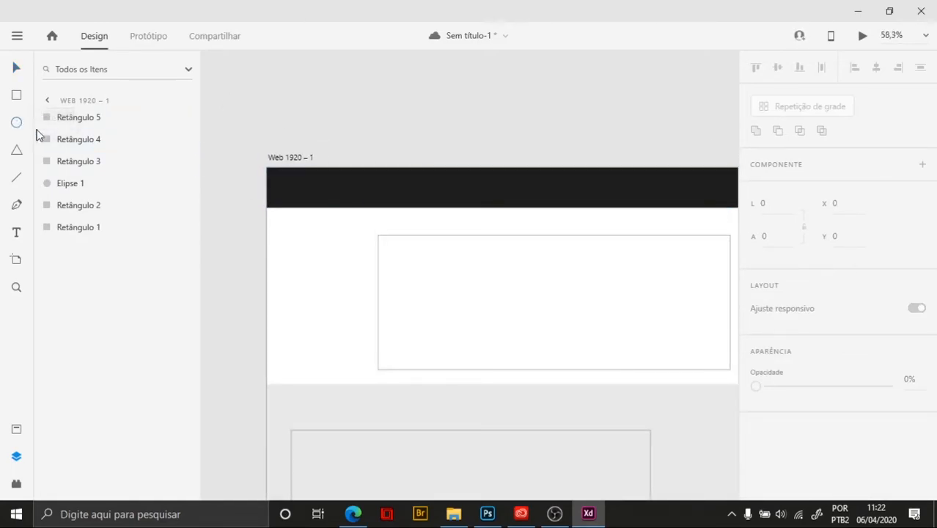
{"action": "scroll", "coordinate": [300, 188], "scroll_direction": "up", "scroll_amount": 1}
{"action": "scroll", "coordinate": [299, 189], "scroll_direction": "up", "scroll_amount": 3}
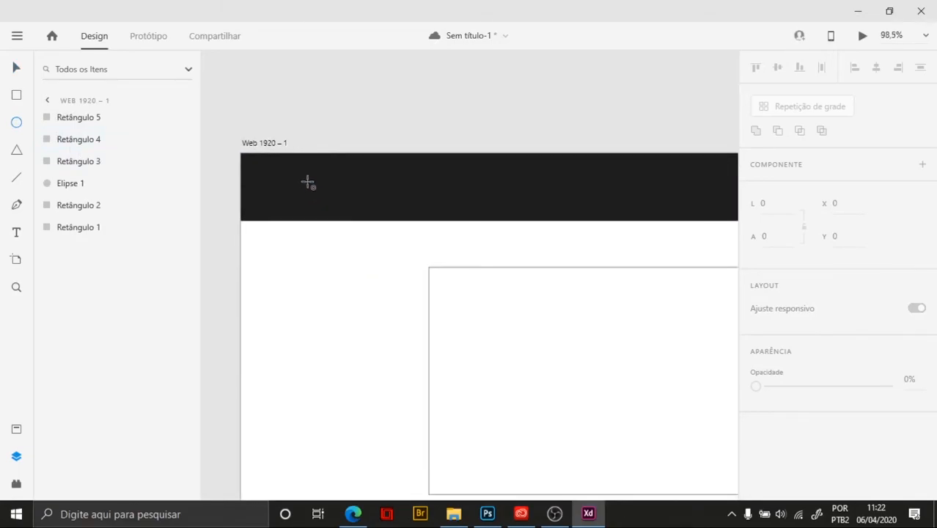
{"action": "left_click_drag", "start_coordinate": [291, 169], "coordinate": [349, 210]}
{"action": "left_click", "coordinate": [17, 67]}
{"action": "left_click_drag", "start_coordinate": [331, 168], "coordinate": [387, 188]}
{"action": "left_click", "coordinate": [354, 143]}
Examine the free space along the header bar and the overall arrangement of the wireframe's blocks
{"action": "scroll", "coordinate": [568, 118], "scroll_direction": "down", "scroll_amount": 3}
{"action": "left_click_drag", "start_coordinate": [634, 92], "coordinate": [422, 100]}
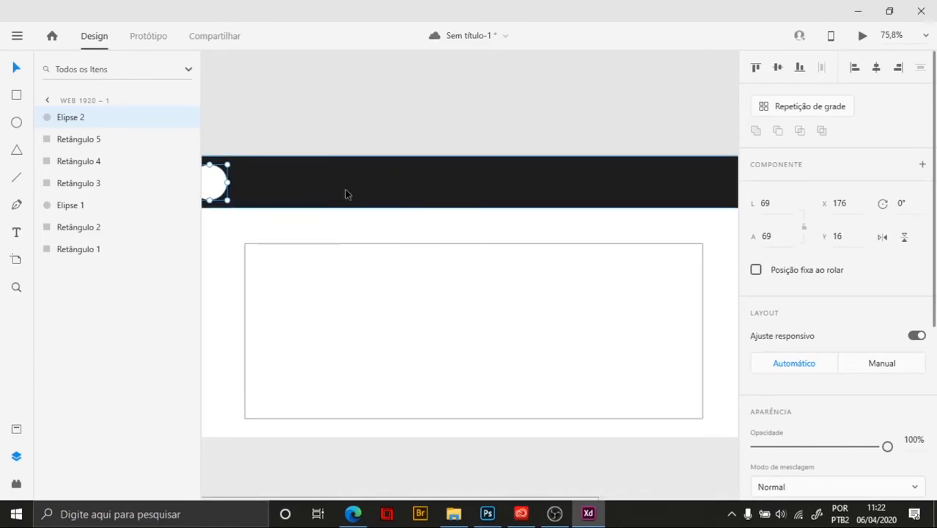
{"action": "left_click_drag", "start_coordinate": [357, 118], "coordinate": [411, 114]}
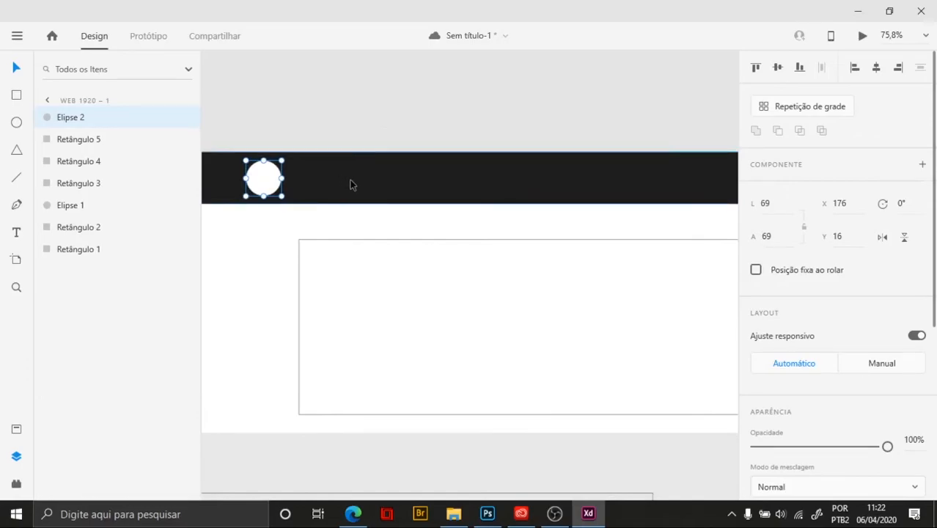
{"action": "left_click_drag", "start_coordinate": [509, 128], "coordinate": [461, 126]}
{"action": "left_click_drag", "start_coordinate": [568, 118], "coordinate": [502, 116]}
{"action": "left_click_drag", "start_coordinate": [599, 129], "coordinate": [557, 125]}
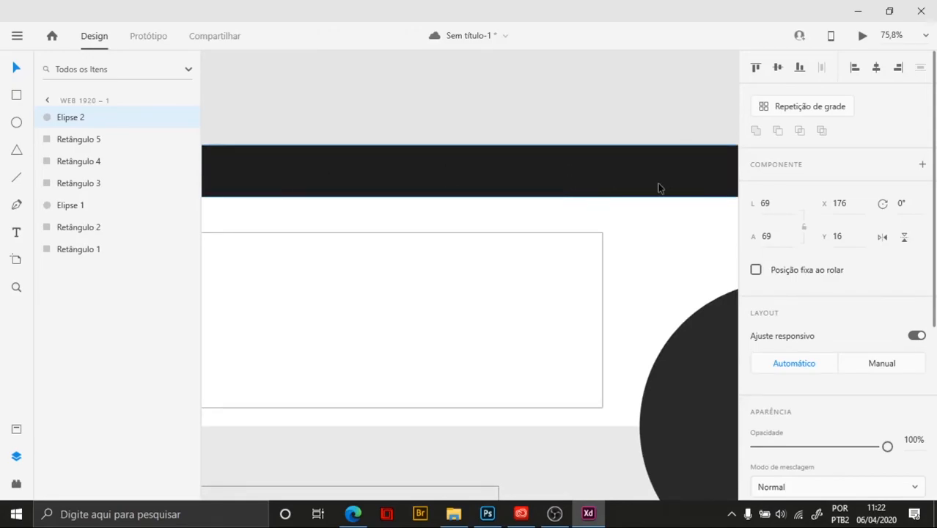
{"action": "scroll", "coordinate": [655, 189], "scroll_direction": "down", "scroll_amount": 3}
{"action": "scroll", "coordinate": [431, 167], "scroll_direction": "up", "scroll_amount": 2}
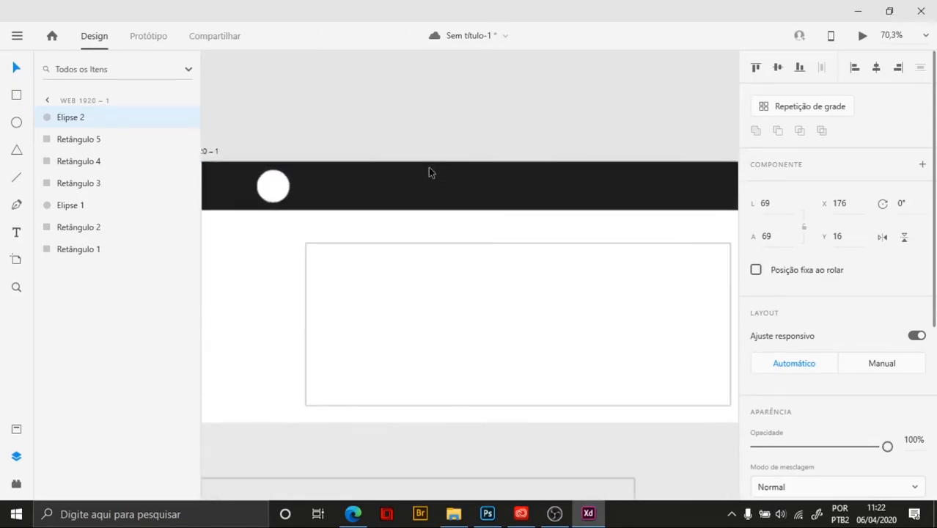
{"action": "scroll", "coordinate": [428, 167], "scroll_direction": "up", "scroll_amount": 1}
{"action": "key", "text": "alt"}
{"action": "scroll", "coordinate": [555, 206], "scroll_direction": "down", "scroll_amount": 3}
{"action": "scroll", "coordinate": [669, 245], "scroll_direction": "right", "scroll_amount": 3}
{"action": "scroll", "coordinate": [669, 244], "scroll_direction": "down", "scroll_amount": 2}
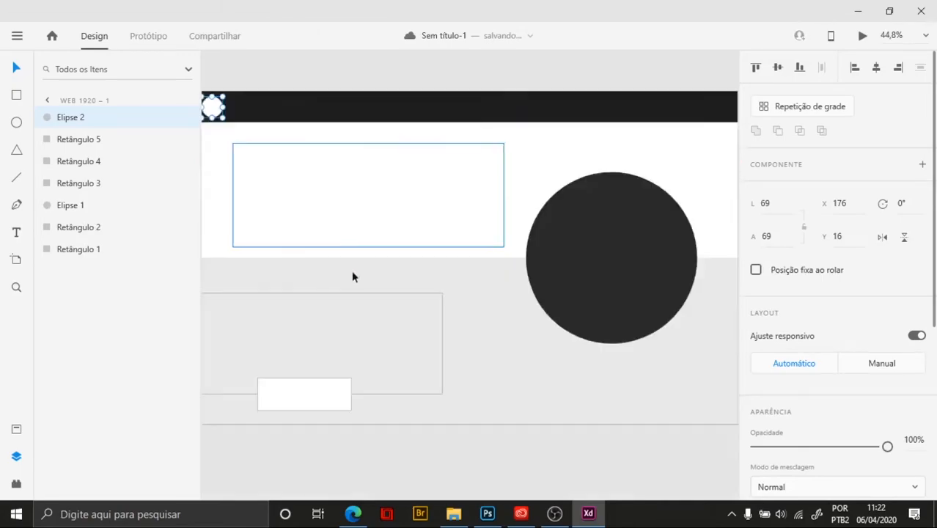
{"action": "left_click_drag", "start_coordinate": [400, 209], "coordinate": [429, 265]}
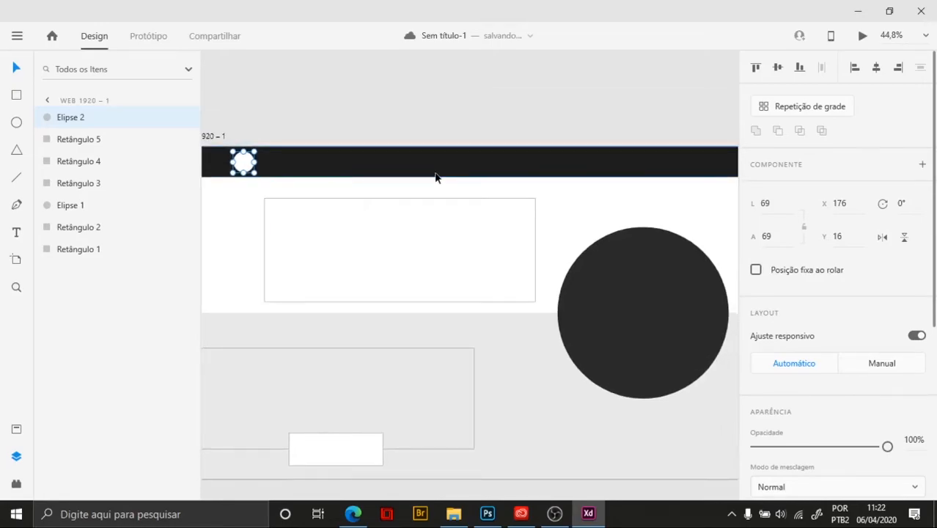
Switch to the Apple Watch page in the browser, review its header navigation as reference, and return to Adobe XD
{"action": "key", "text": "alt+Tab"}
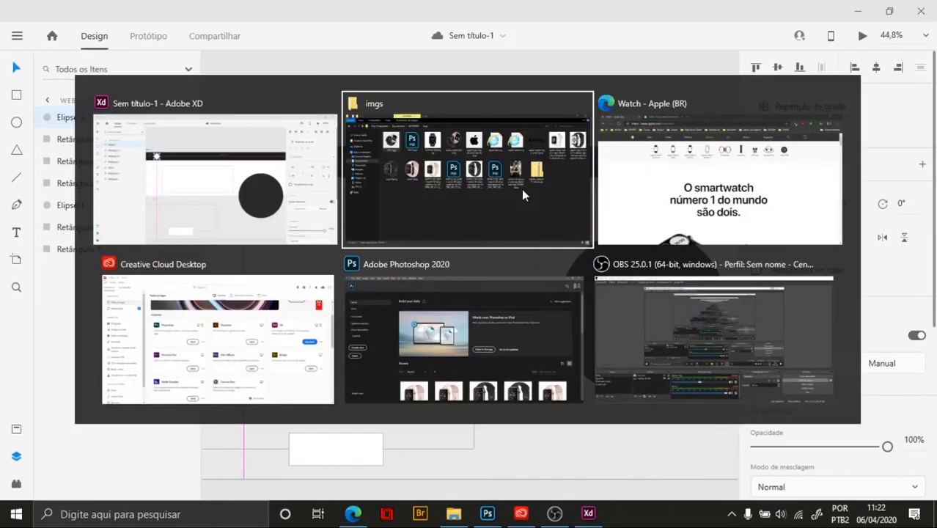
{"action": "left_click", "coordinate": [654, 202]}
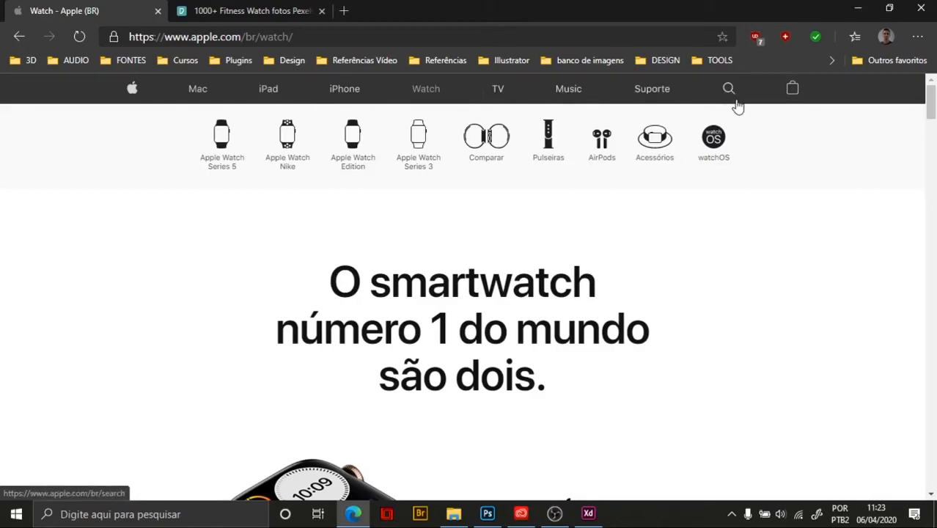
{"action": "left_click", "coordinate": [792, 94]}
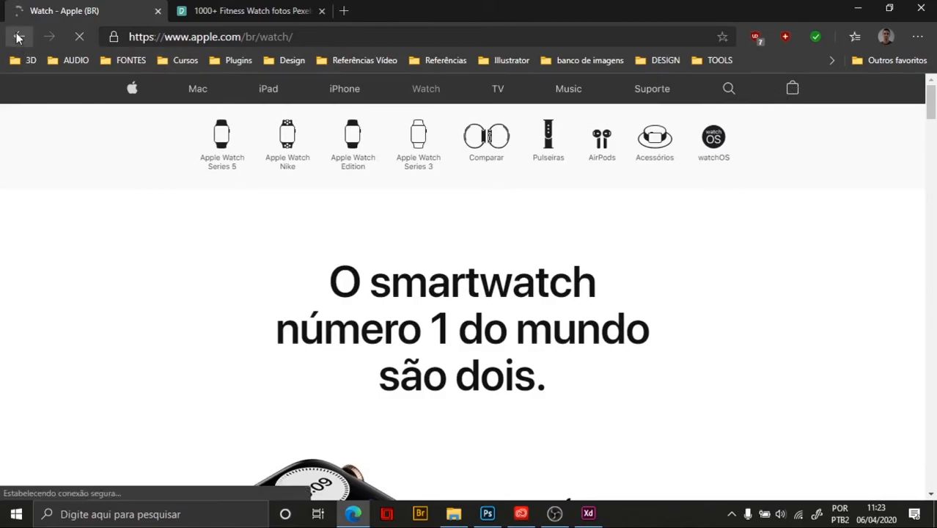
{"action": "left_click", "coordinate": [77, 37]}
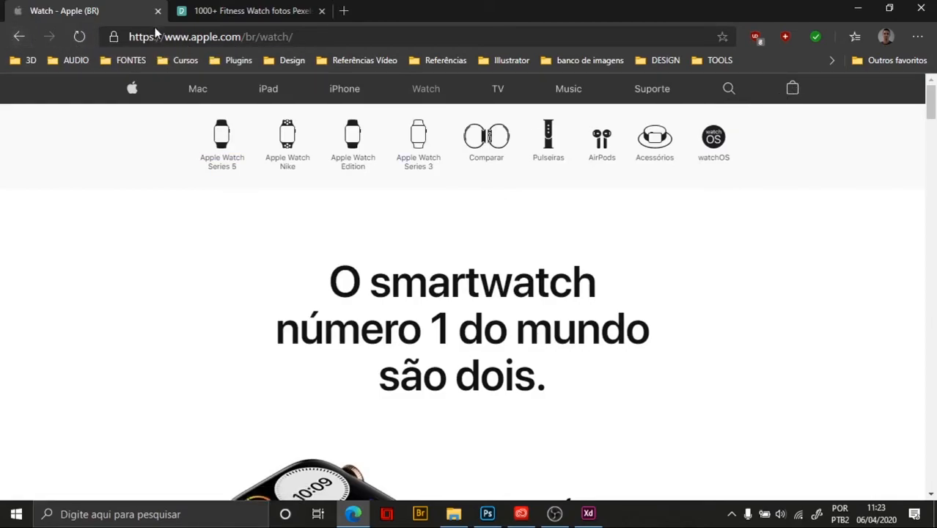
{"action": "scroll", "coordinate": [786, 159], "scroll_direction": "down", "scroll_amount": 2}
{"action": "scroll", "coordinate": [812, 165], "scroll_direction": "up", "scroll_amount": 2}
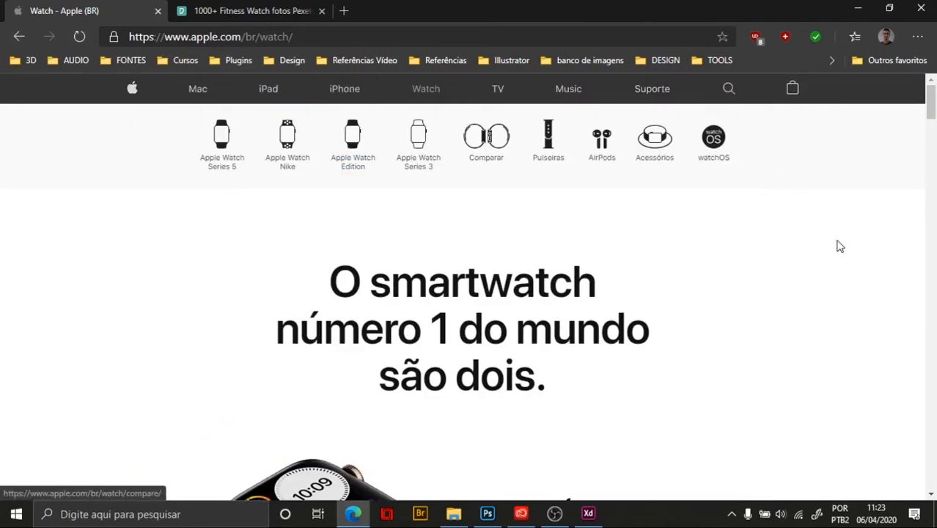
{"action": "key", "text": "alt+Tab"}
{"action": "key", "text": "alt+Tab"}
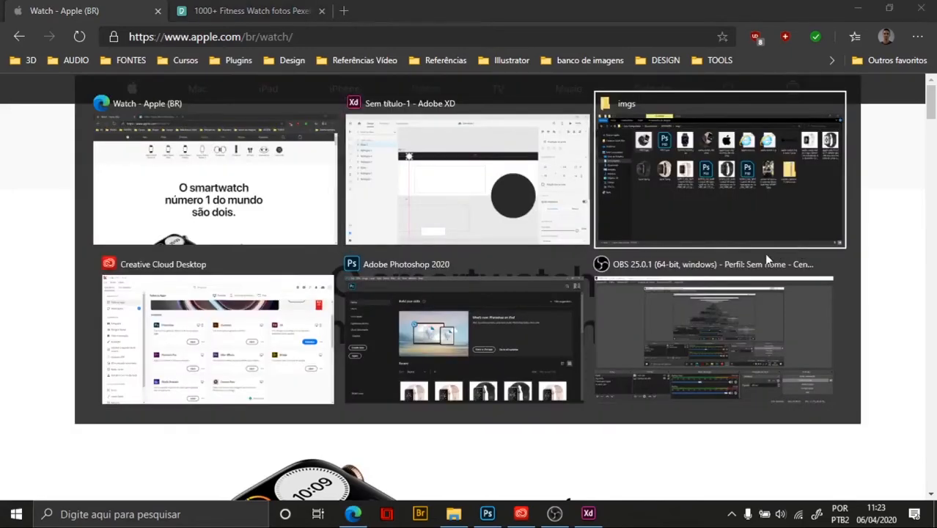
{"action": "left_click", "coordinate": [493, 185]}
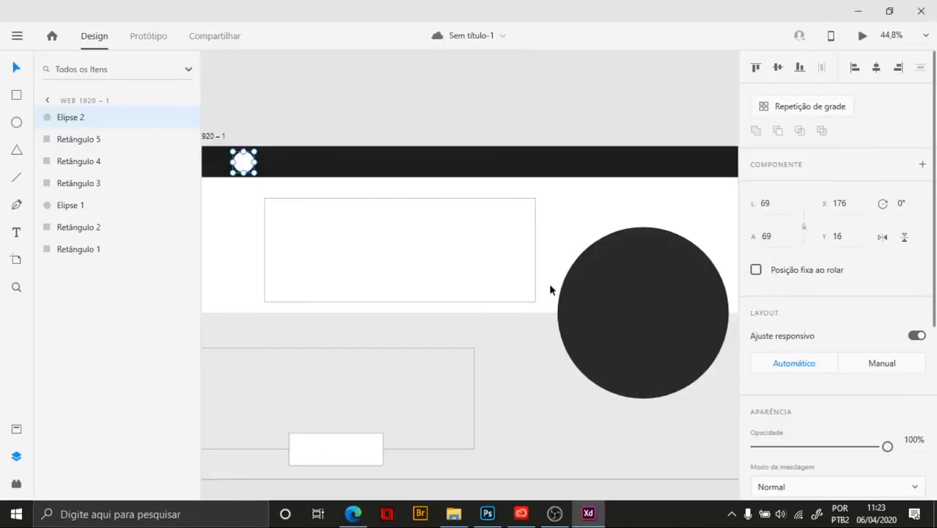
Show the layout grid over the Web 1920 – 1 artboard
{"action": "scroll", "coordinate": [614, 242], "scroll_direction": "down", "scroll_amount": 5}
{"action": "scroll", "coordinate": [627, 266], "scroll_direction": "up", "scroll_amount": 2}
{"action": "scroll", "coordinate": [627, 266], "scroll_direction": "up", "scroll_amount": 3}
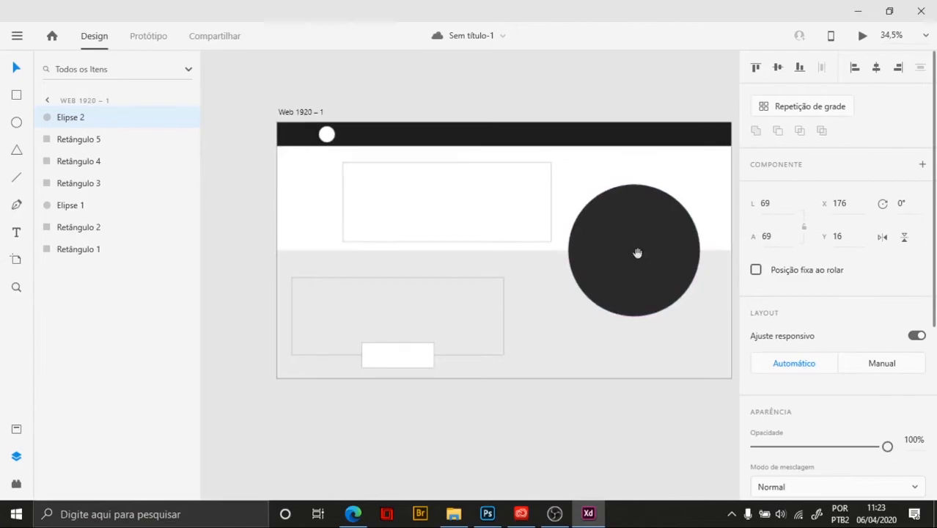
{"action": "left_click", "coordinate": [540, 250]}
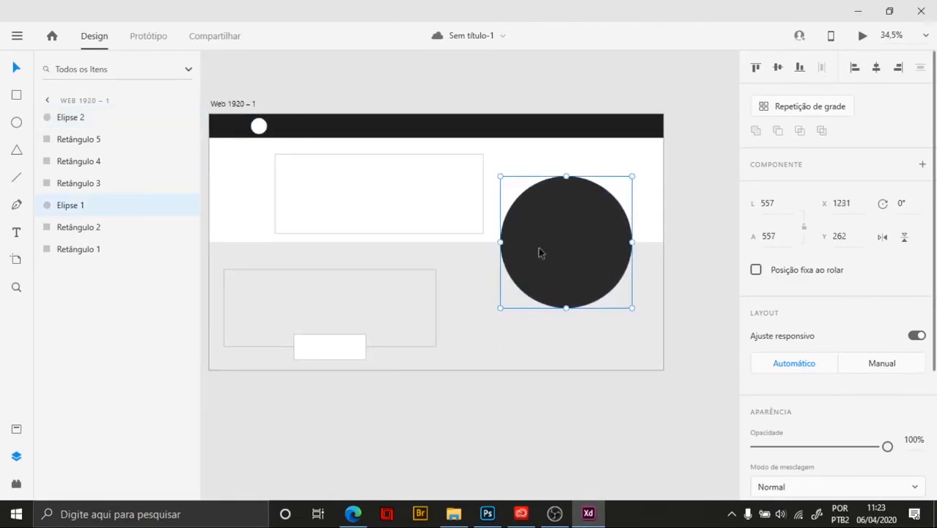
{"action": "left_click", "coordinate": [457, 91]}
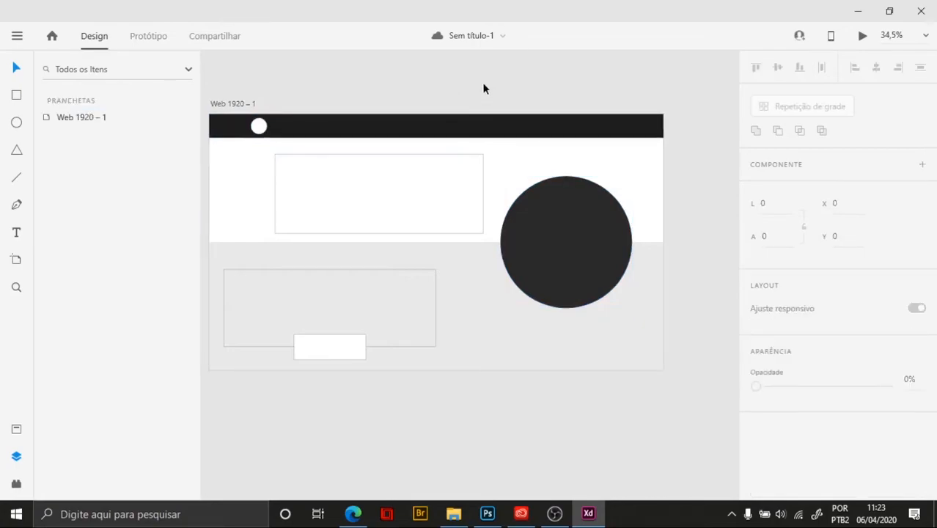
{"action": "left_click_drag", "start_coordinate": [456, 90], "coordinate": [491, 93]}
{"action": "scroll", "coordinate": [543, 98], "scroll_direction": "down", "scroll_amount": 3}
{"action": "scroll", "coordinate": [686, 128], "scroll_direction": "up", "scroll_amount": 1}
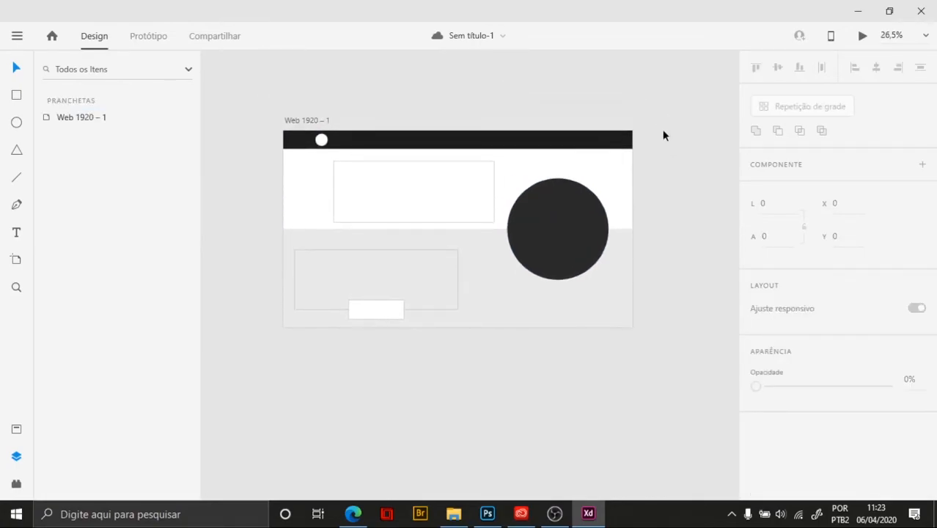
{"action": "right_click", "coordinate": [661, 128]}
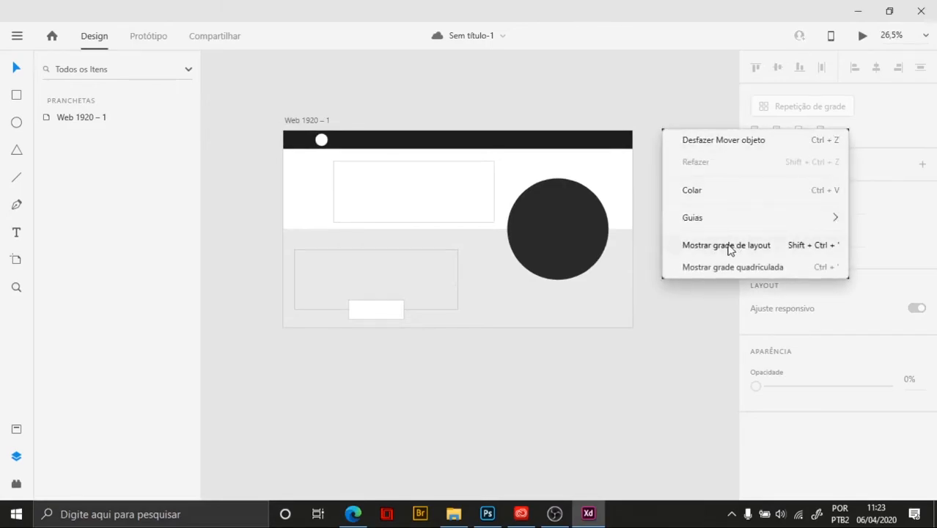
{"action": "left_click", "coordinate": [724, 248]}
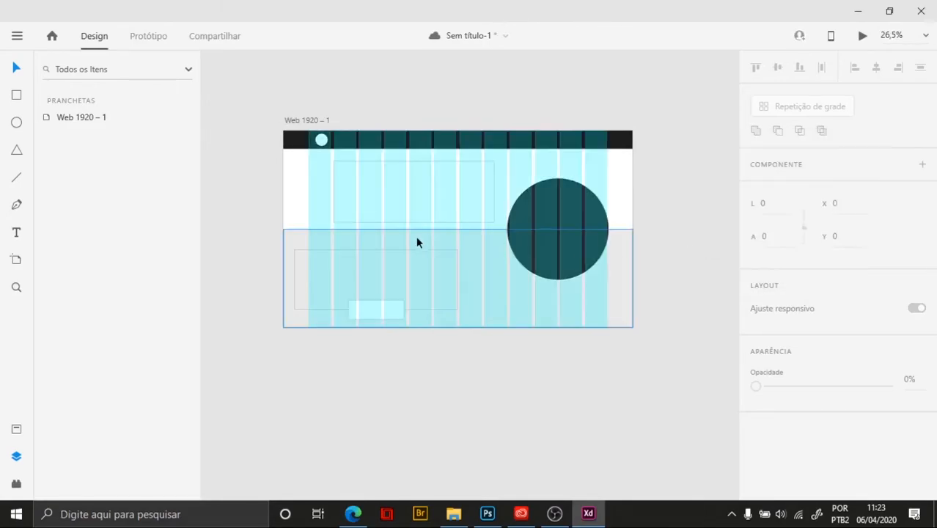
Move the small white header circle slightly left within the first layout grid column
{"action": "scroll", "coordinate": [414, 241], "scroll_direction": "up", "scroll_amount": 3}
{"action": "scroll", "coordinate": [286, 120], "scroll_direction": "up", "scroll_amount": 3}
{"action": "left_click_drag", "start_coordinate": [301, 116], "coordinate": [297, 117]}
Move the large dark circle to X 1223, Y 261,5 so its right edge meets the last grid column's edge
{"action": "left_click", "coordinate": [543, 244]}
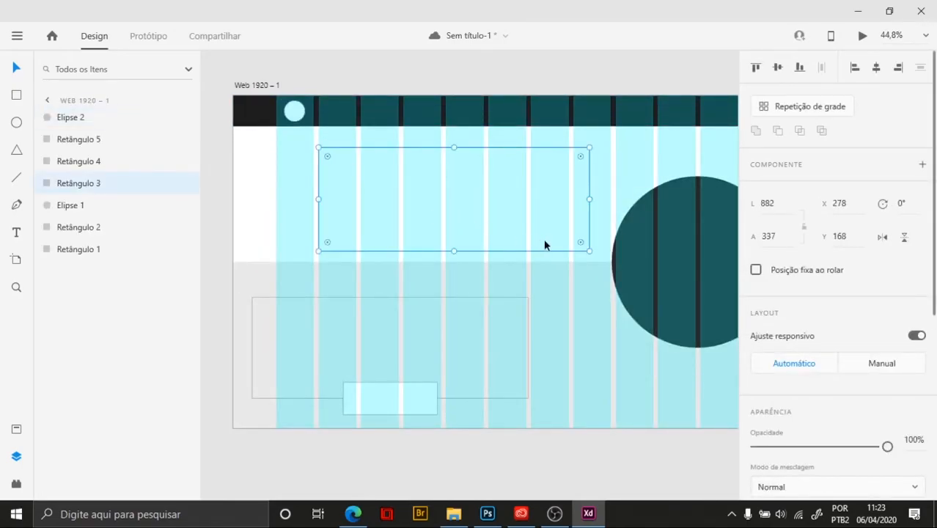
{"action": "left_click_drag", "start_coordinate": [527, 213], "coordinate": [471, 190]}
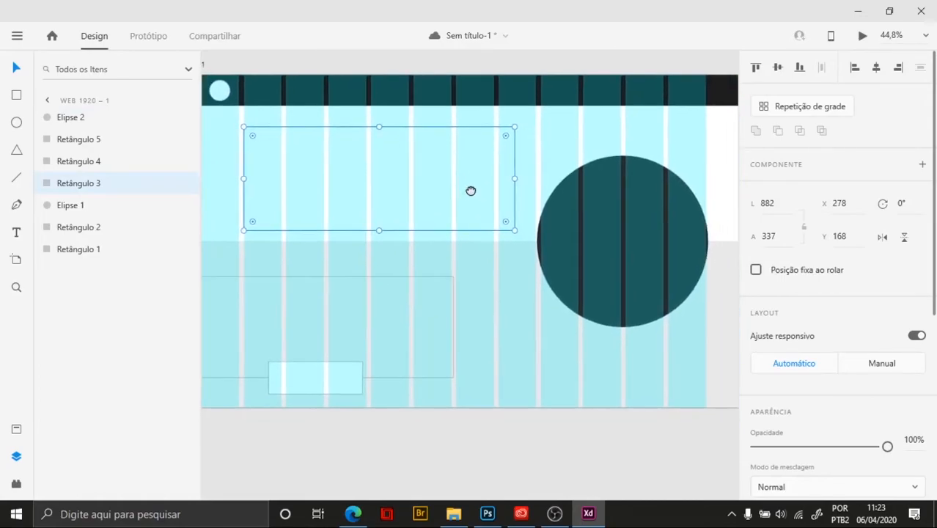
{"action": "scroll", "coordinate": [652, 165], "scroll_direction": "right", "scroll_amount": 2}
{"action": "left_click_drag", "start_coordinate": [645, 211], "coordinate": [640, 211]}
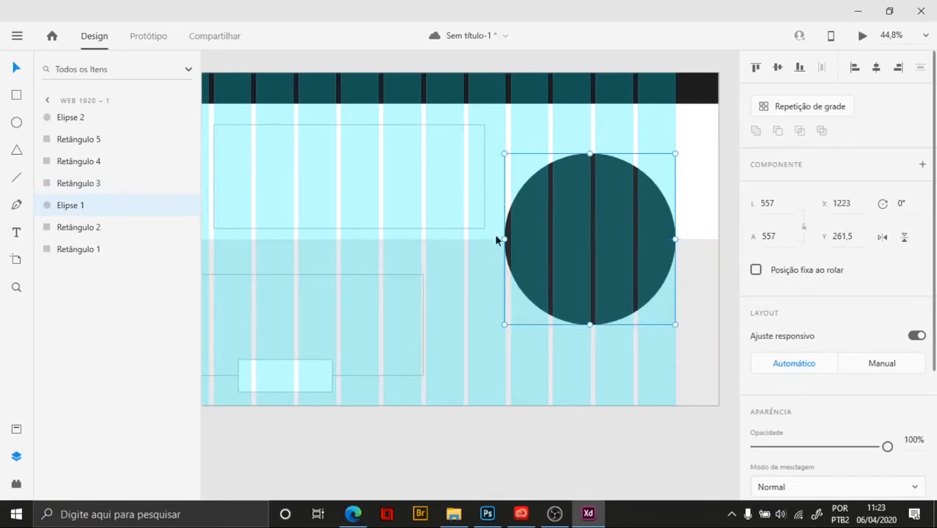
Hide the artboard's layout grid
{"action": "scroll", "coordinate": [497, 279], "scroll_direction": "down", "scroll_amount": 4}
{"action": "scroll", "coordinate": [490, 296], "scroll_direction": "up", "scroll_amount": 3}
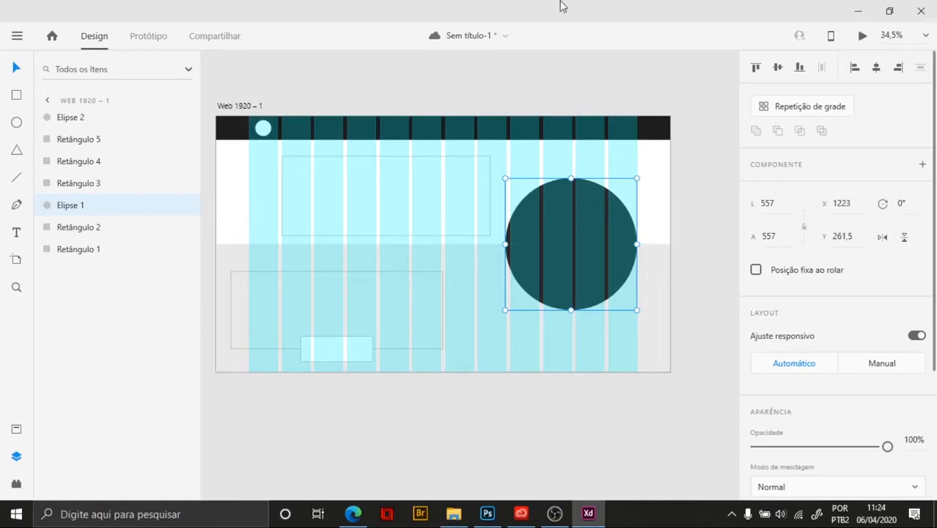
{"action": "right_click", "coordinate": [532, 79]}
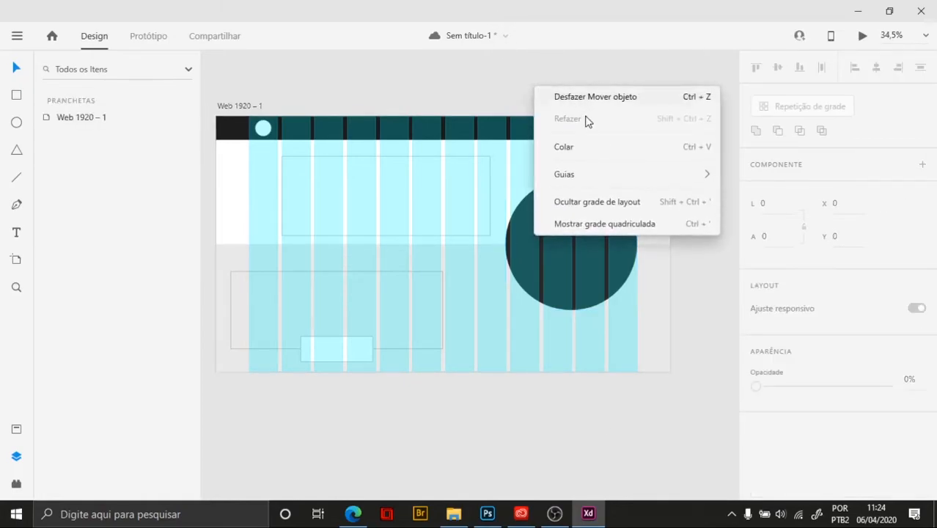
{"action": "left_click", "coordinate": [611, 208]}
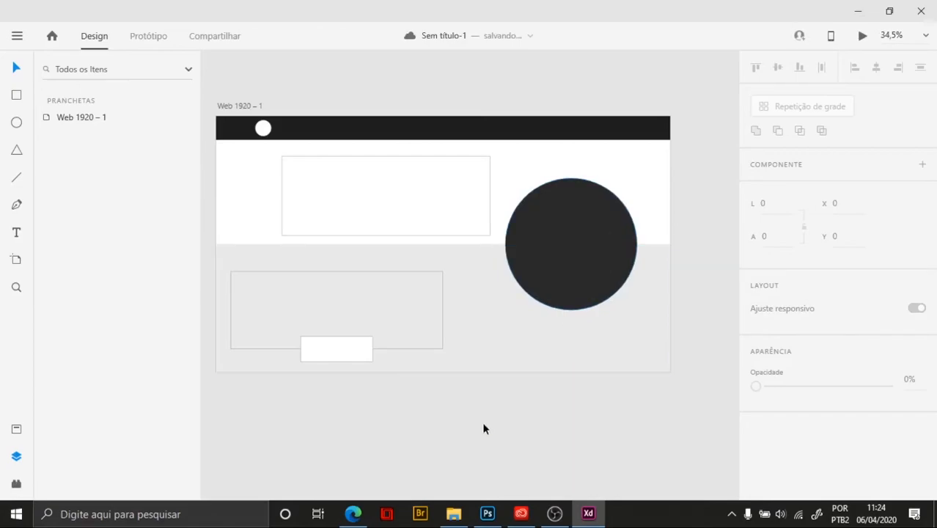
Switch to the imgs folder in File Explorer and open 44517.jpg for viewing
{"action": "left_click", "coordinate": [452, 515]}
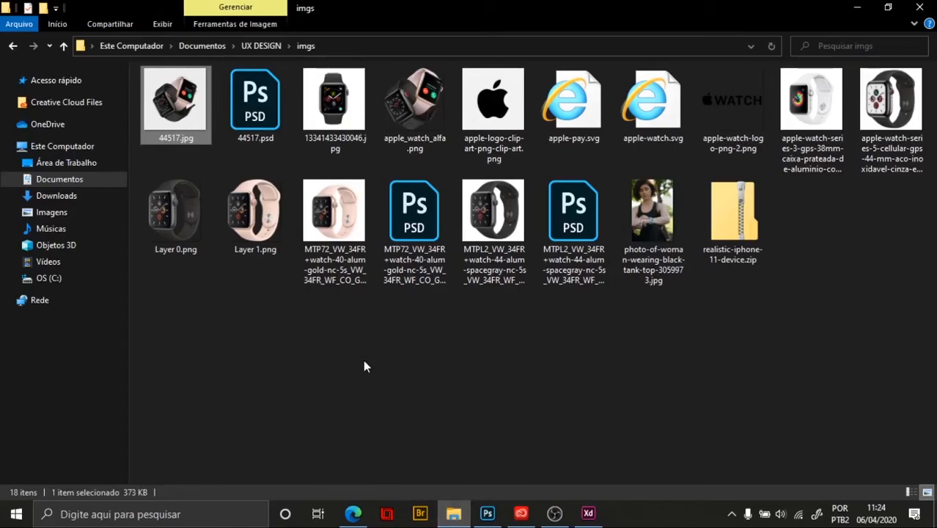
{"action": "left_click", "coordinate": [402, 363]}
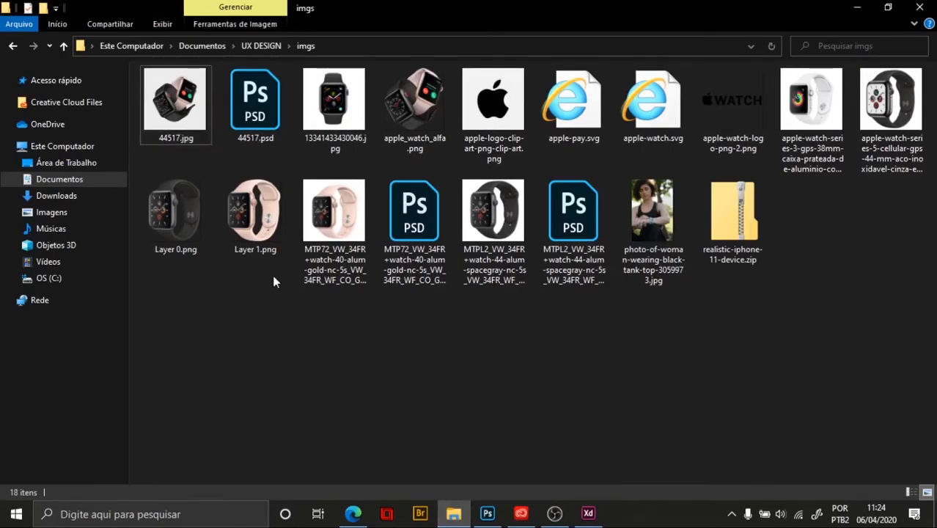
{"action": "double_click", "coordinate": [177, 110]}
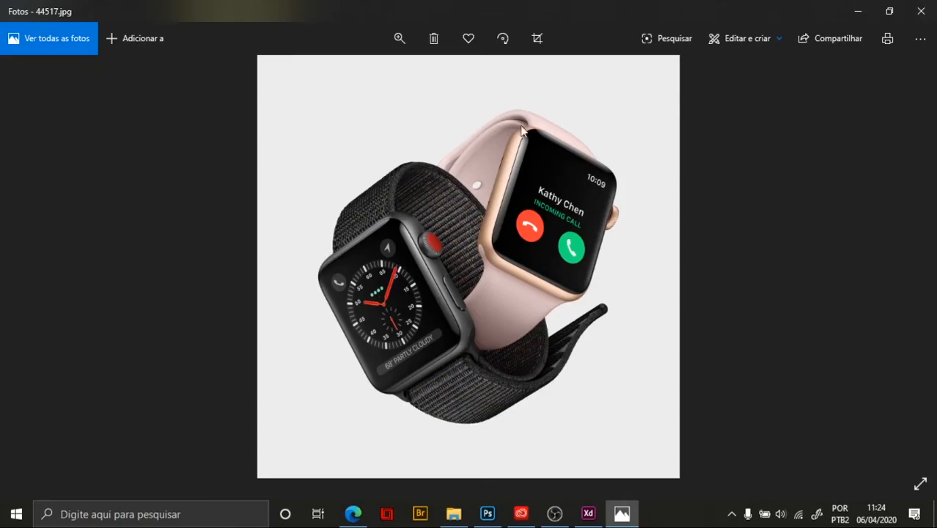
Compare the Adobe XD wireframe with the two-watch photo 44517.jpg in the Photos app
{"action": "left_click", "coordinate": [588, 513]}
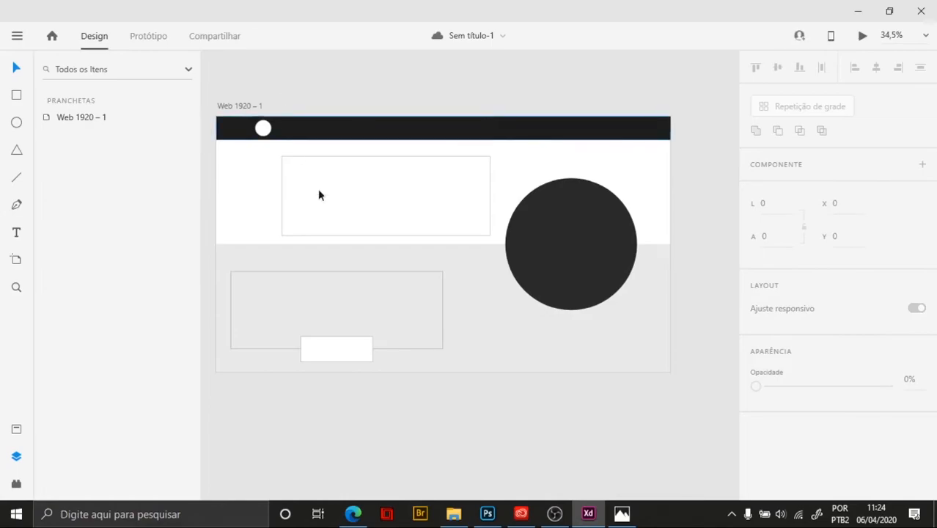
{"action": "mouse_move", "coordinate": [452, 520]}
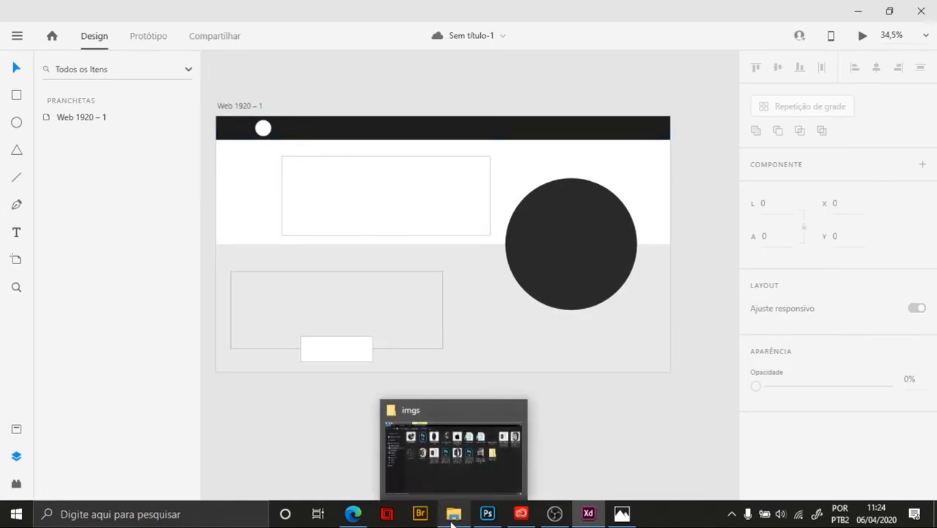
{"action": "left_click", "coordinate": [620, 516]}
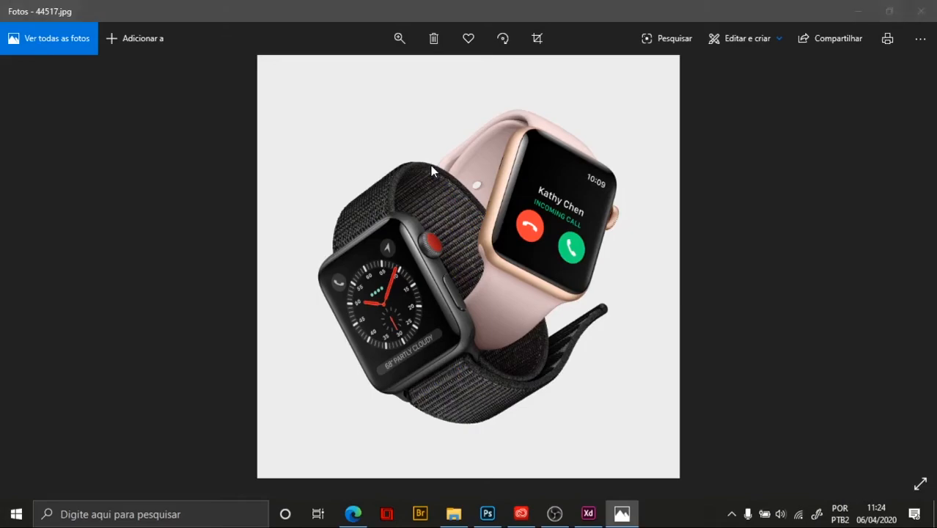
{"action": "key", "text": "alt+Tab"}
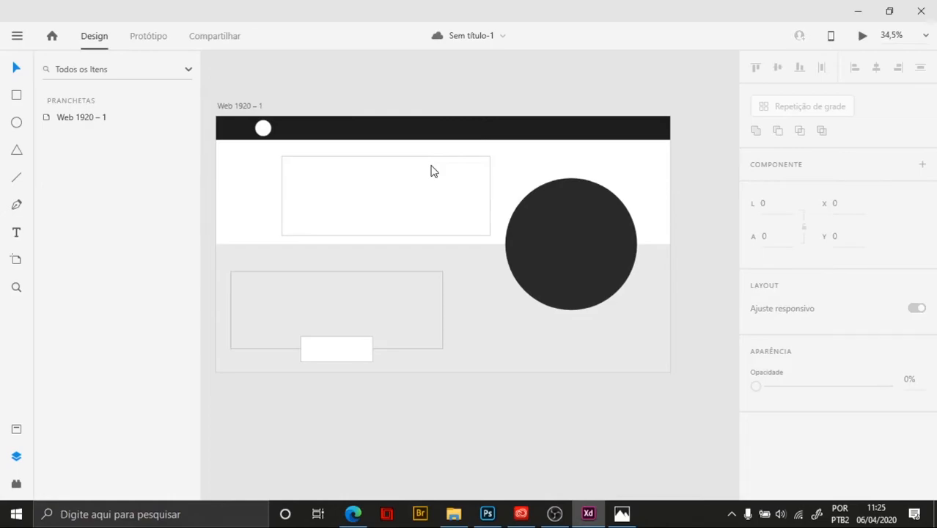
{"action": "key", "text": "alt+Tab"}
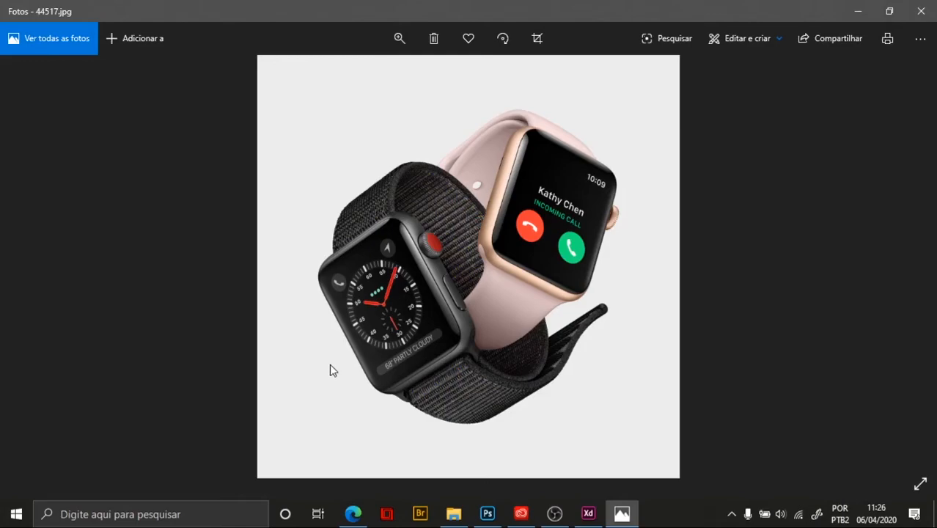
Close the photo viewer, return to the imgs folder in File Explorer, and view 44517.jpg once more
{"action": "left_click", "coordinate": [920, 11]}
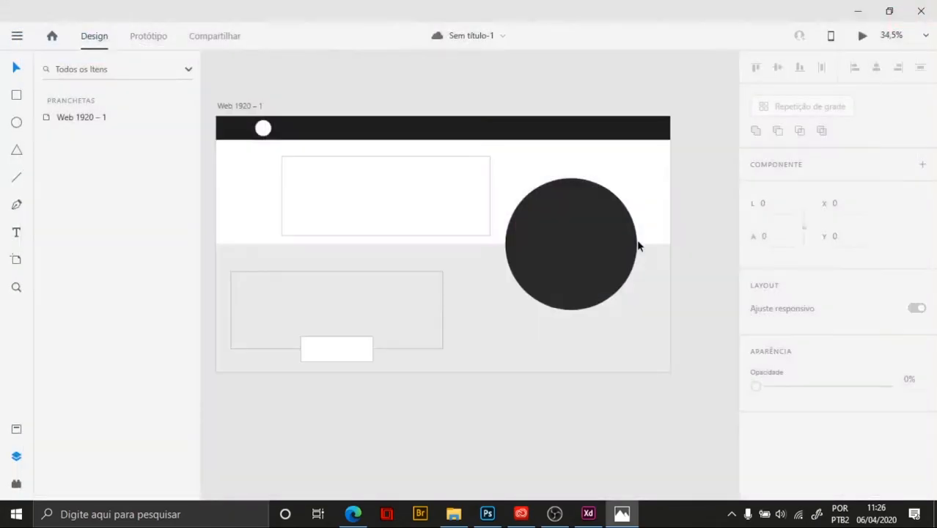
{"action": "left_click", "coordinate": [453, 513]}
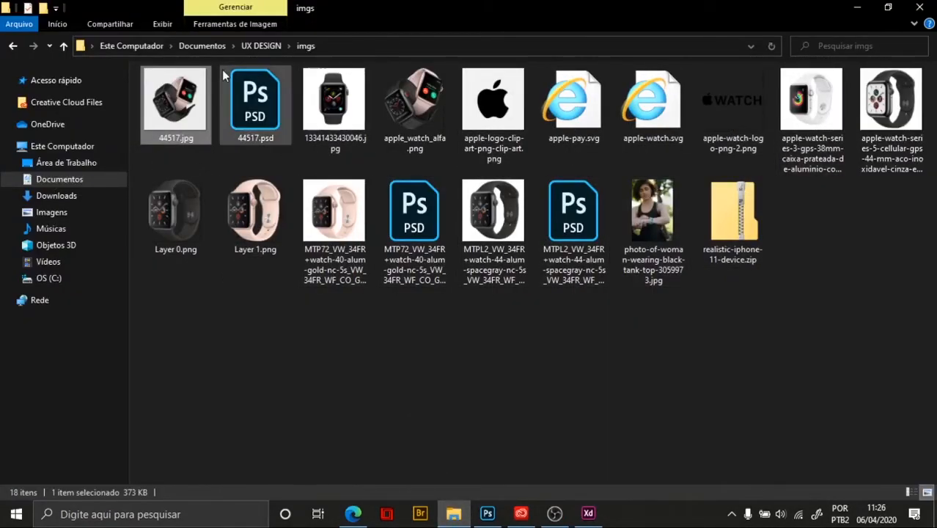
{"action": "left_click", "coordinate": [409, 110]}
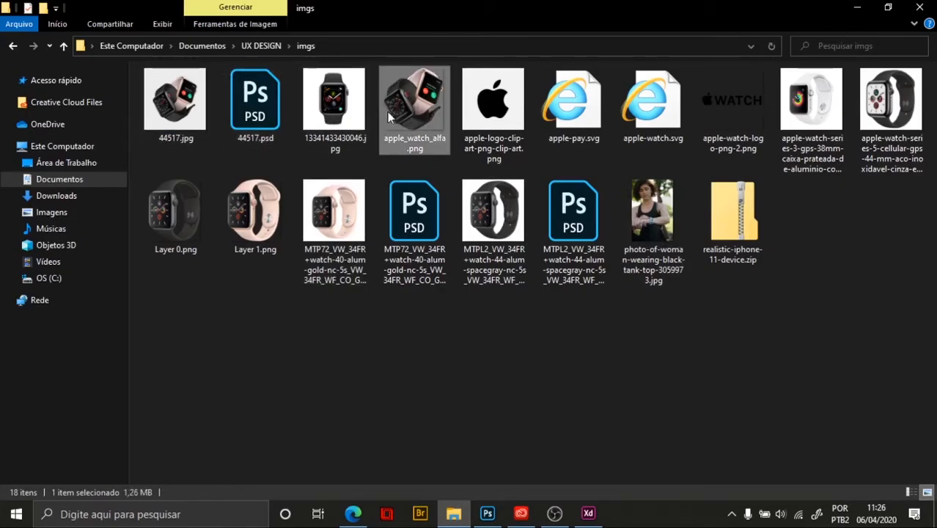
{"action": "left_click", "coordinate": [198, 124]}
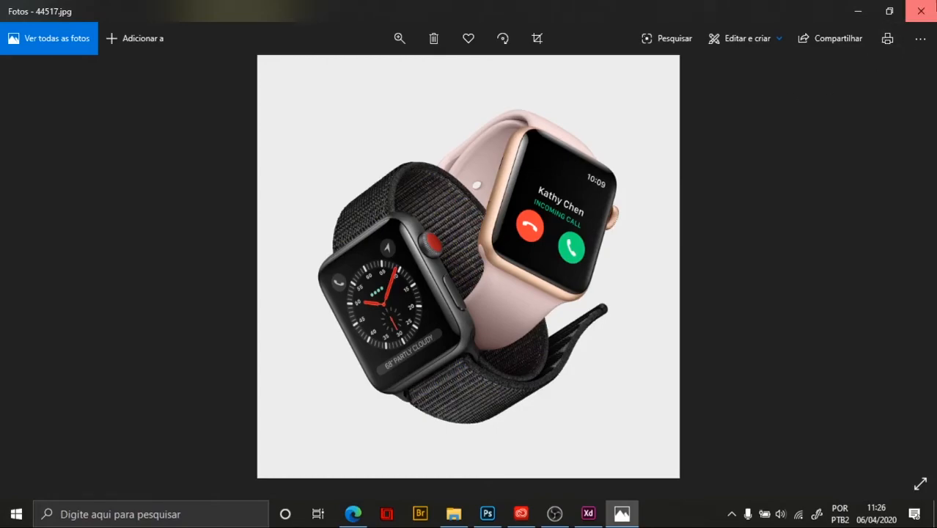
{"action": "left_click", "coordinate": [920, 11]}
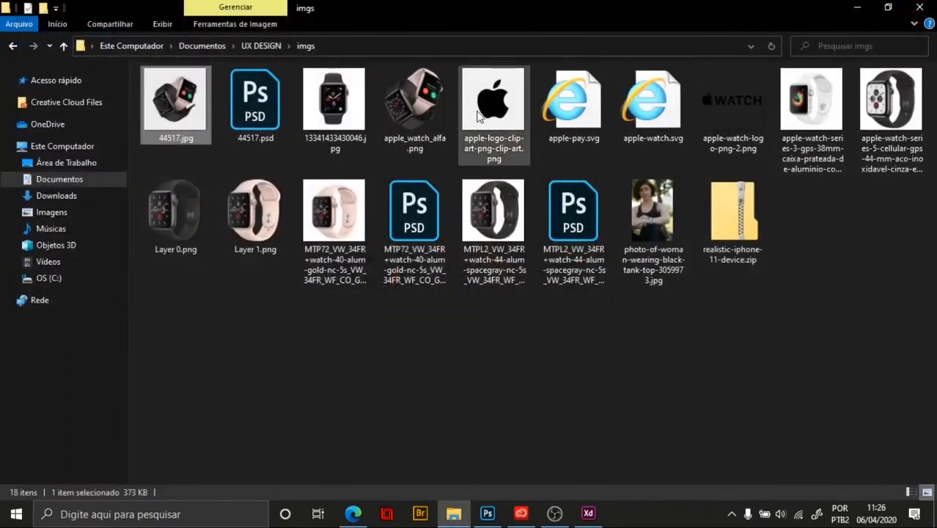
Open 44517.jpg from the imgs folder with Adobe Photoshop 2020
{"action": "right_click", "coordinate": [167, 110]}
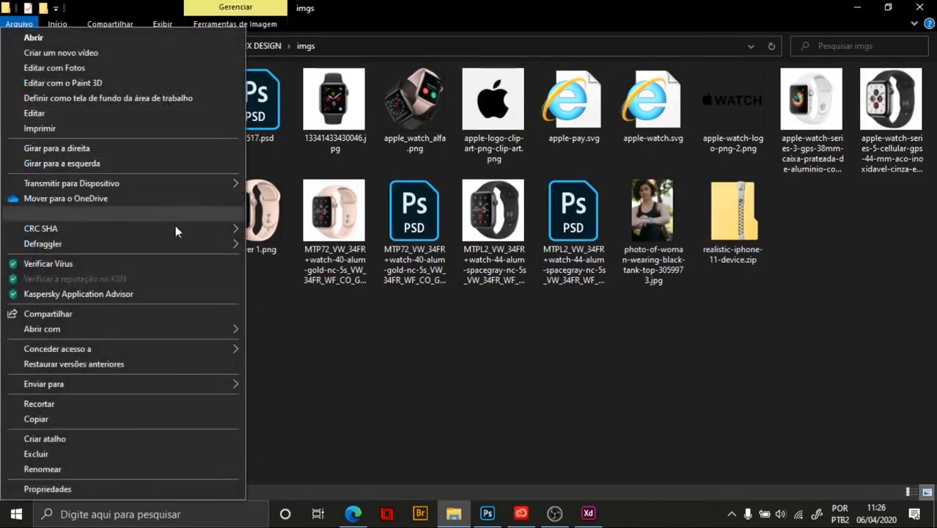
{"action": "mouse_move", "coordinate": [173, 332]}
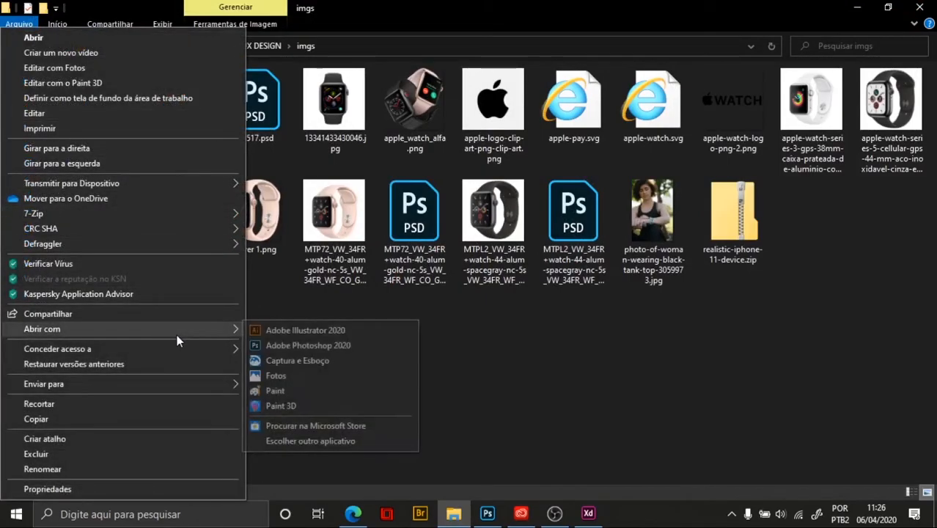
{"action": "left_click", "coordinate": [301, 345]}
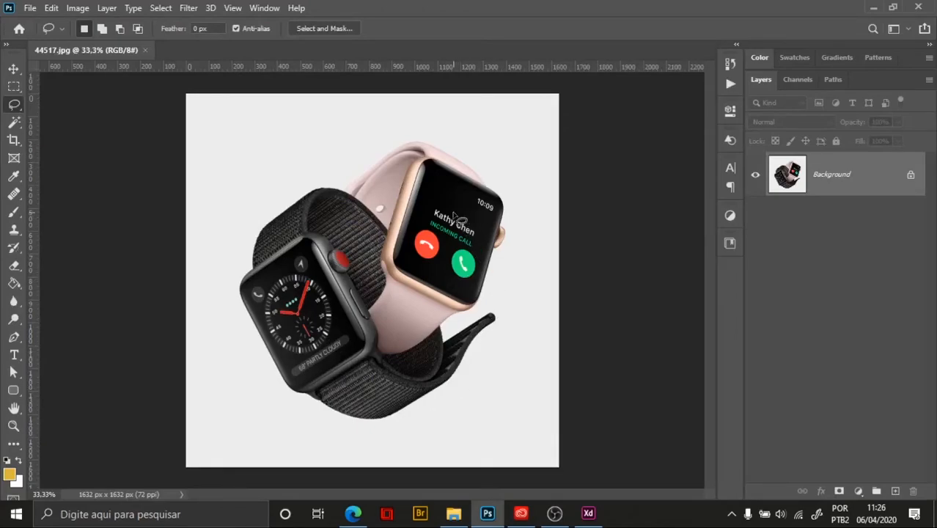
Examine the two watches and their plain light background in 44517.jpg at different magnifications
{"action": "left_click", "coordinate": [14, 68]}
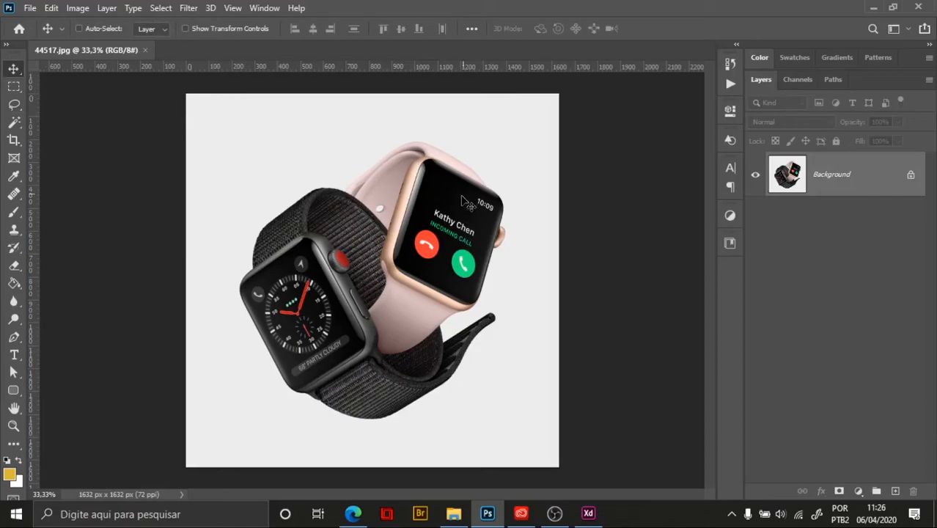
{"action": "scroll", "coordinate": [302, 252], "scroll_direction": "up", "scroll_amount": 4}
{"action": "scroll", "coordinate": [302, 252], "scroll_direction": "down", "scroll_amount": 2}
{"action": "scroll", "coordinate": [315, 254], "scroll_direction": "up", "scroll_amount": 7}
{"action": "scroll", "coordinate": [329, 254], "scroll_direction": "down", "scroll_amount": 6}
{"action": "scroll", "coordinate": [329, 254], "scroll_direction": "up", "scroll_amount": 5}
{"action": "scroll", "coordinate": [318, 305], "scroll_direction": "down", "scroll_amount": 5}
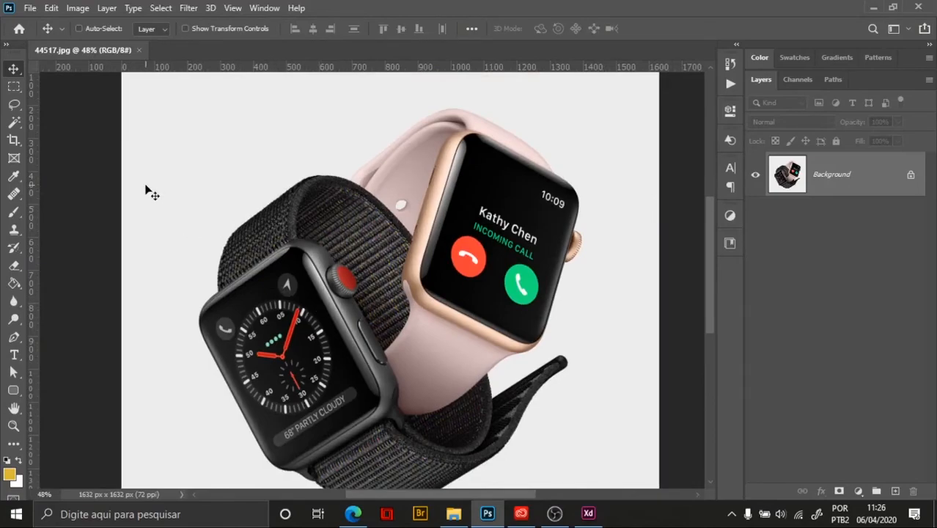
{"action": "scroll", "coordinate": [213, 207], "scroll_direction": "down", "scroll_amount": 3}
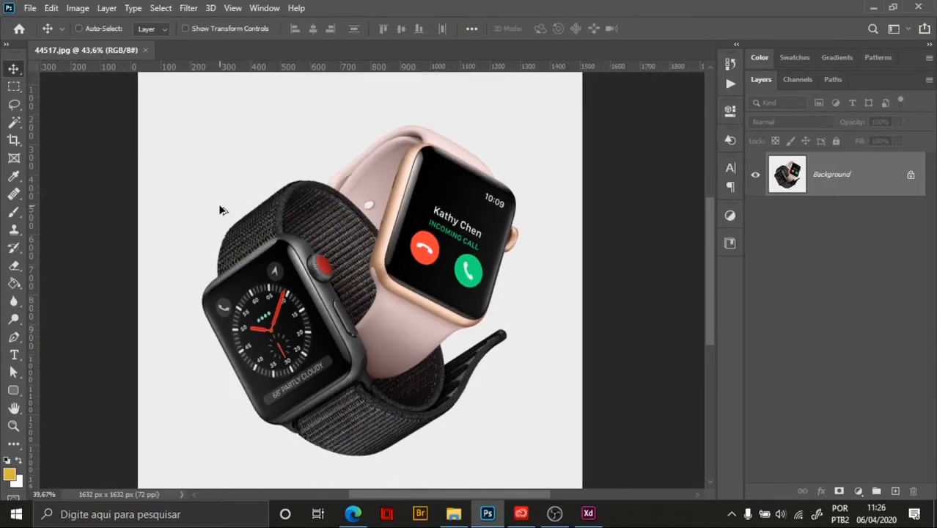
{"action": "scroll", "coordinate": [218, 212], "scroll_direction": "up", "scroll_amount": 1}
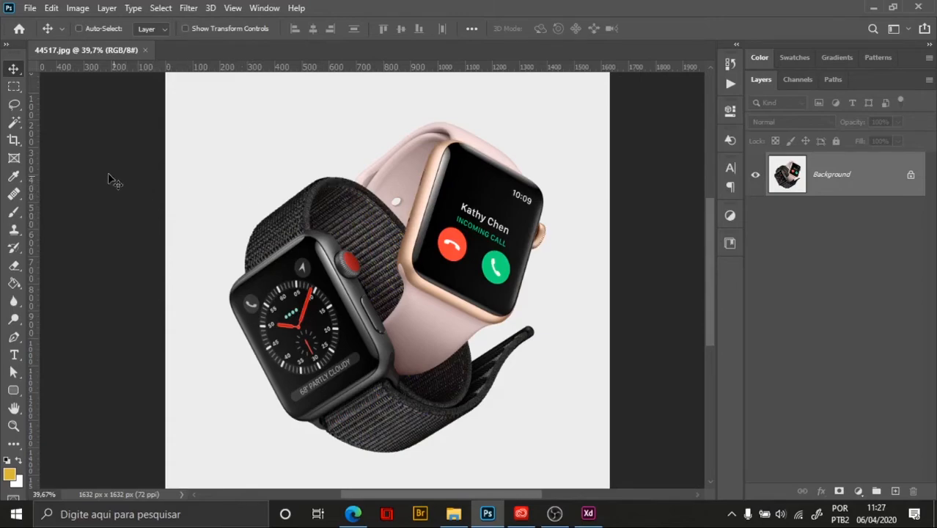
Select both watches with the Object Selection Tool in Rectangle mode, enclosing them from above the pink strap to below the black band
{"action": "left_click", "coordinate": [14, 126]}
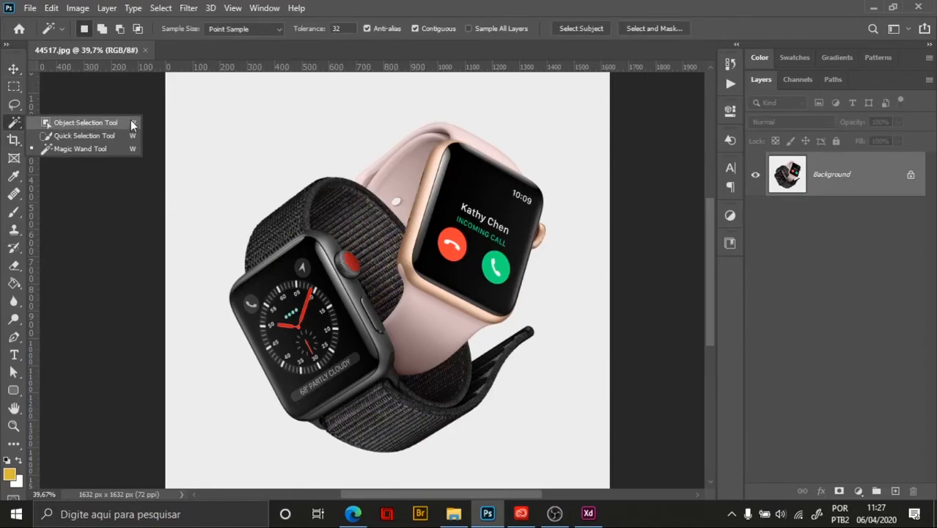
{"action": "left_click", "coordinate": [66, 122]}
{"action": "left_click", "coordinate": [16, 123]}
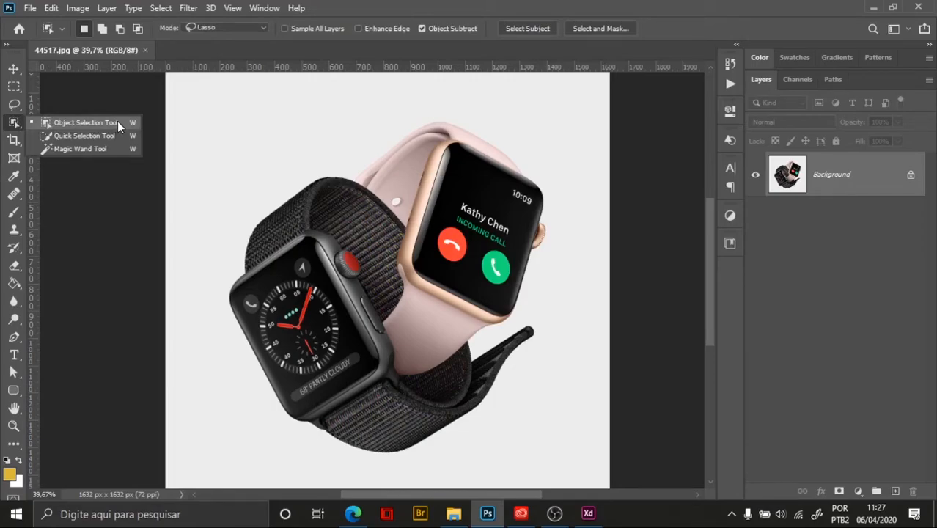
{"action": "left_click", "coordinate": [66, 124]}
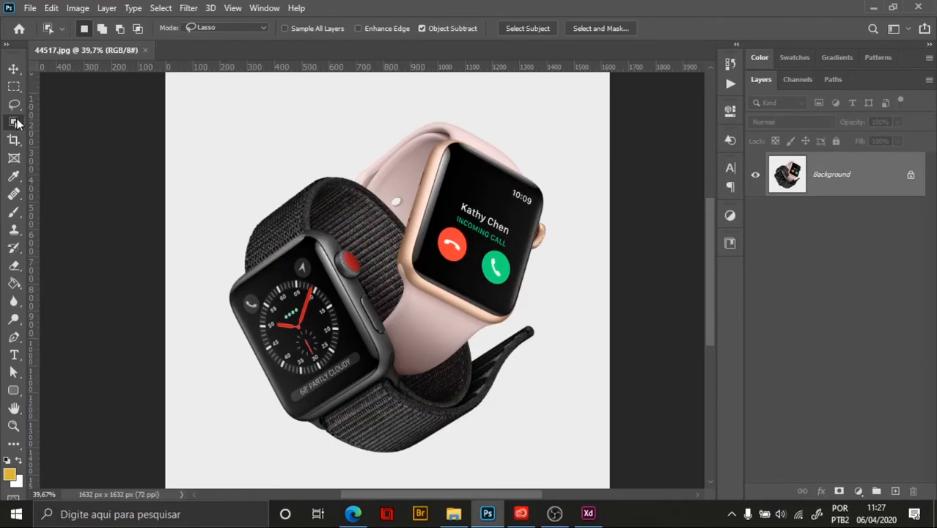
{"action": "right_click", "coordinate": [16, 122]}
{"action": "left_click", "coordinate": [67, 121]}
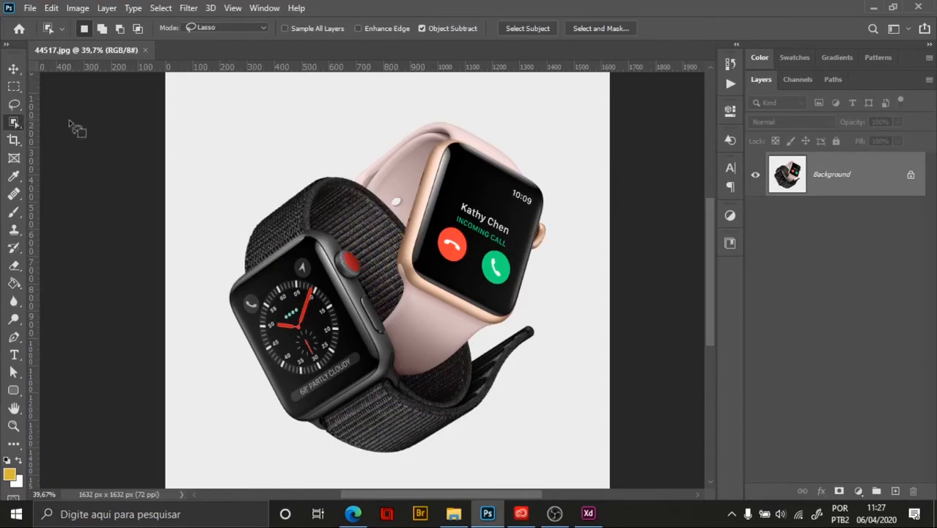
{"action": "left_click", "coordinate": [217, 30]}
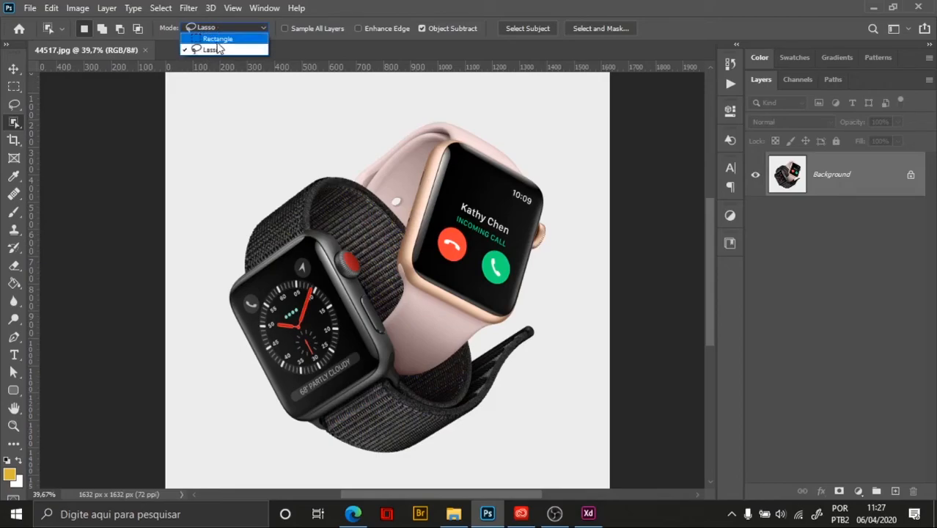
{"action": "left_click", "coordinate": [218, 39]}
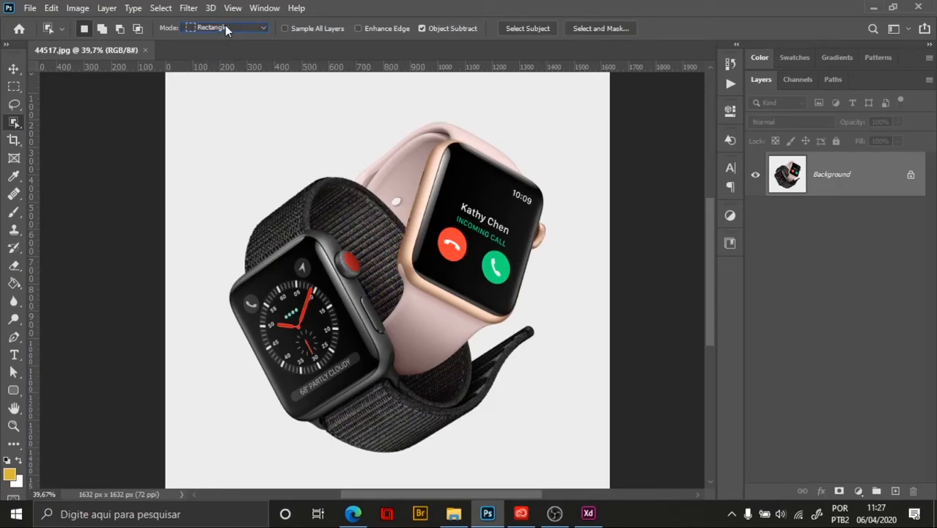
{"action": "left_click", "coordinate": [225, 27]}
{"action": "left_click", "coordinate": [218, 39]}
{"action": "right_click", "coordinate": [14, 124]}
{"action": "left_click", "coordinate": [91, 123]}
{"action": "left_click_drag", "start_coordinate": [225, 92], "coordinate": [557, 465]}
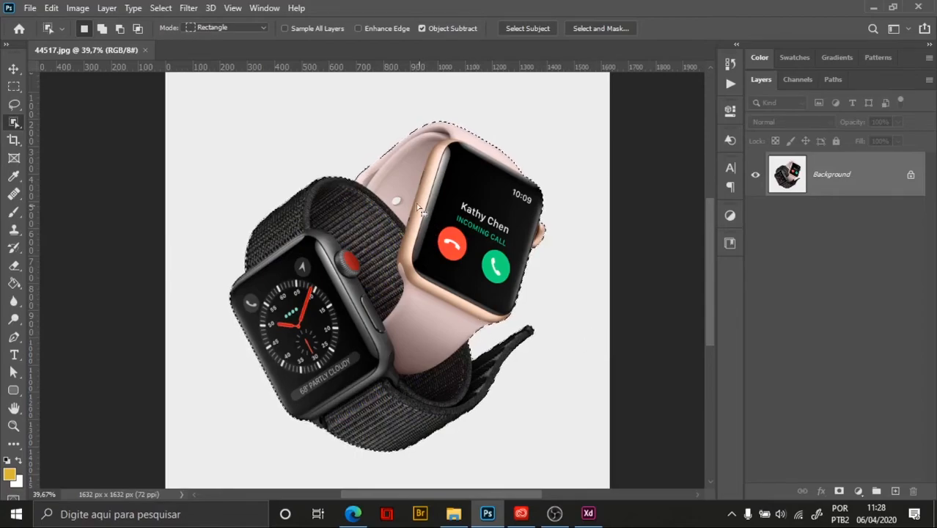
Inspect the selection outline around both watches and the small hole in the pink strap
{"action": "scroll", "coordinate": [418, 154], "scroll_direction": "up", "scroll_amount": 1}
{"action": "scroll", "coordinate": [418, 154], "scroll_direction": "up", "scroll_amount": 3}
{"action": "scroll", "coordinate": [473, 314], "scroll_direction": "down", "scroll_amount": 2}
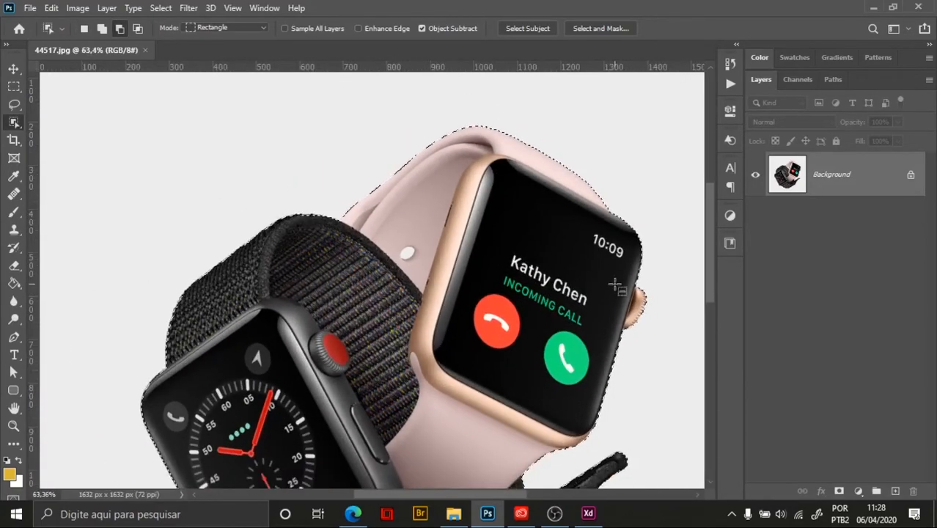
{"action": "scroll", "coordinate": [474, 314], "scroll_direction": "down", "scroll_amount": 3}
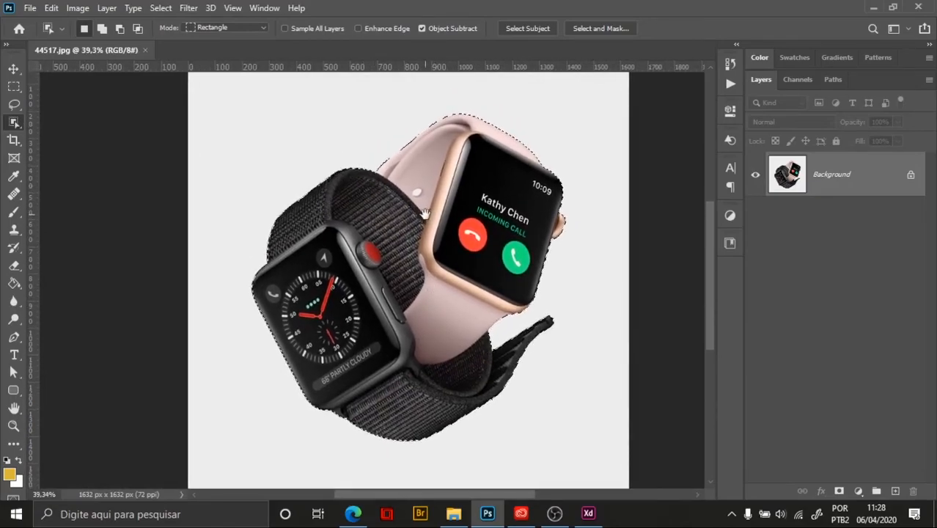
{"action": "scroll", "coordinate": [418, 192], "scroll_direction": "up", "scroll_amount": 1}
{"action": "scroll", "coordinate": [419, 192], "scroll_direction": "up", "scroll_amount": 5}
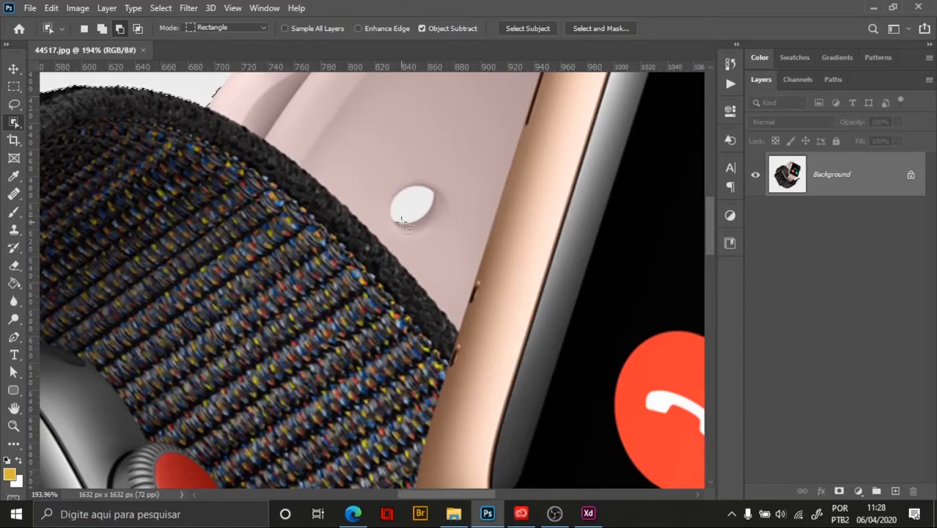
{"action": "scroll", "coordinate": [420, 196], "scroll_direction": "up", "scroll_amount": 2}
{"action": "scroll", "coordinate": [419, 197], "scroll_direction": "down", "scroll_amount": 2}
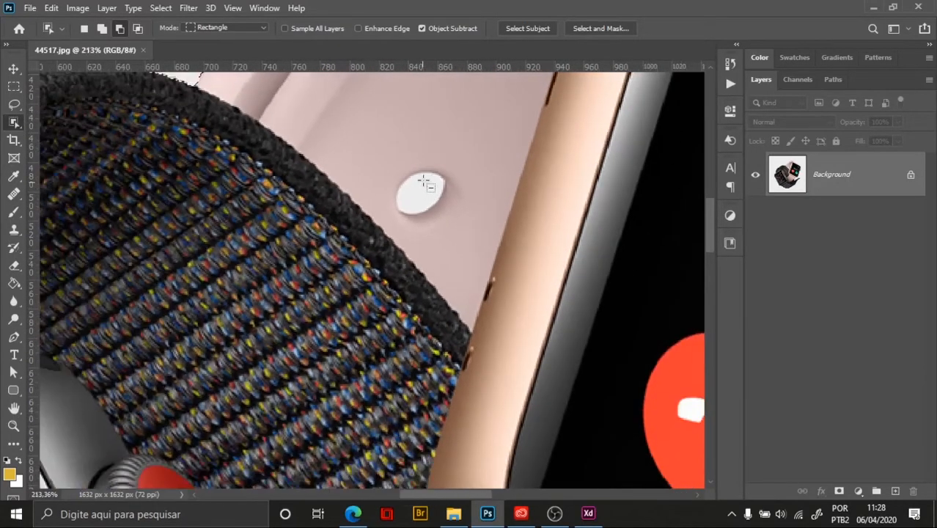
Try to subtract the pink strap's hole from the selection using the Object Selection Tool in Lasso mode
{"action": "left_click", "coordinate": [219, 28]}
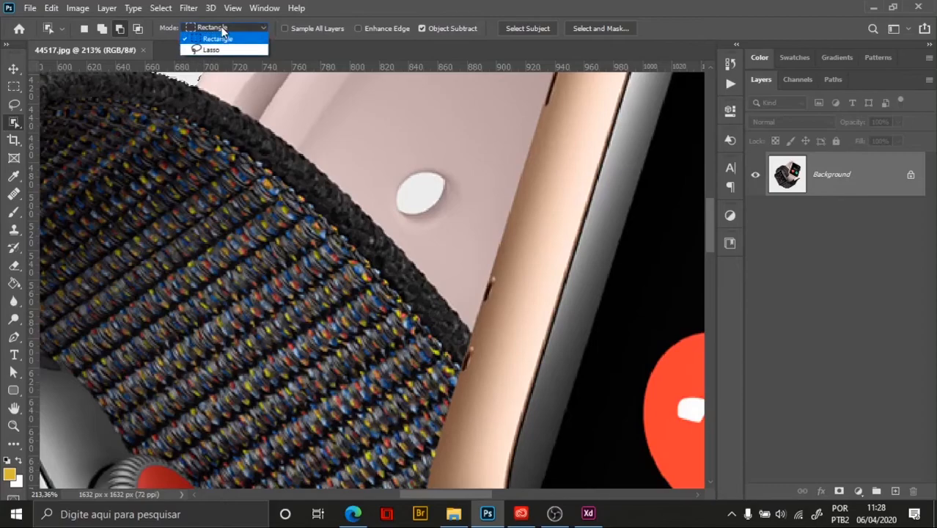
{"action": "left_click", "coordinate": [220, 49]}
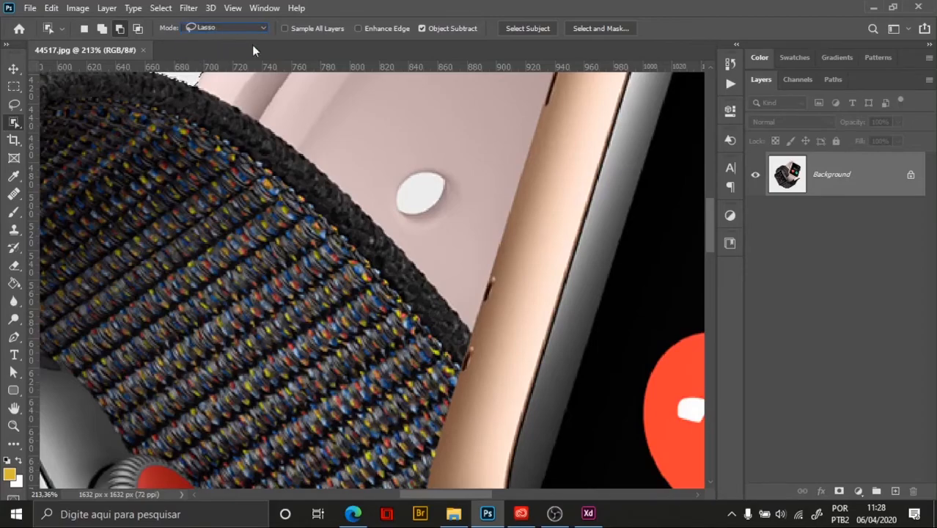
{"action": "key", "text": "alt"}
{"action": "key", "text": "alt"}
{"action": "mouse_move", "coordinate": [452, 148]}
{"action": "left_mouse_down"}
{"action": "mouse_move", "coordinate": [398, 147]}
{"action": "mouse_move", "coordinate": [384, 158]}
{"action": "mouse_move", "coordinate": [376, 198]}
{"action": "mouse_move", "coordinate": [394, 228]}
{"action": "mouse_move", "coordinate": [443, 236]}
{"action": "mouse_move", "coordinate": [468, 219]}
{"action": "mouse_move", "coordinate": [472, 180]}
{"action": "mouse_move", "coordinate": [453, 149]}
{"action": "left_mouse_up"}
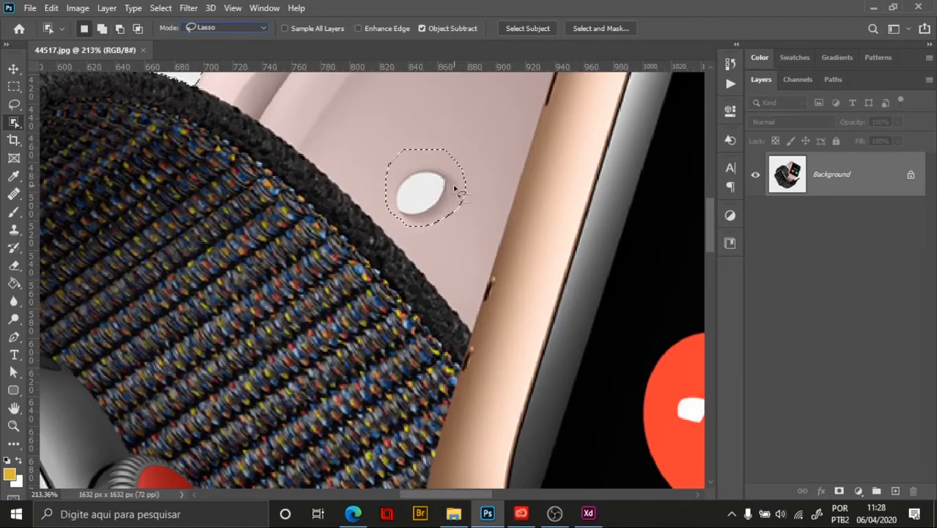
{"action": "key", "text": "ctrl+d"}
Select the white hole in the pink strap with the Magic Wand Tool
{"action": "right_click", "coordinate": [15, 124]}
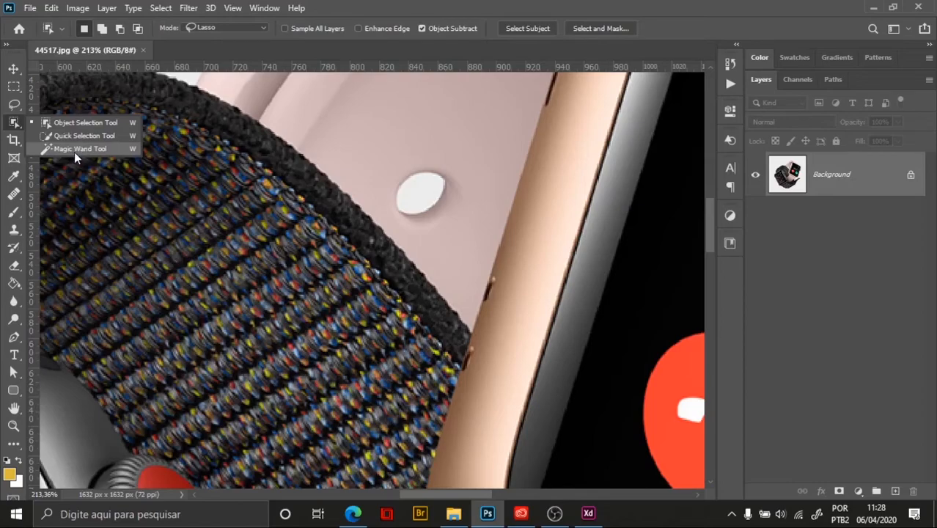
{"action": "left_click", "coordinate": [107, 148]}
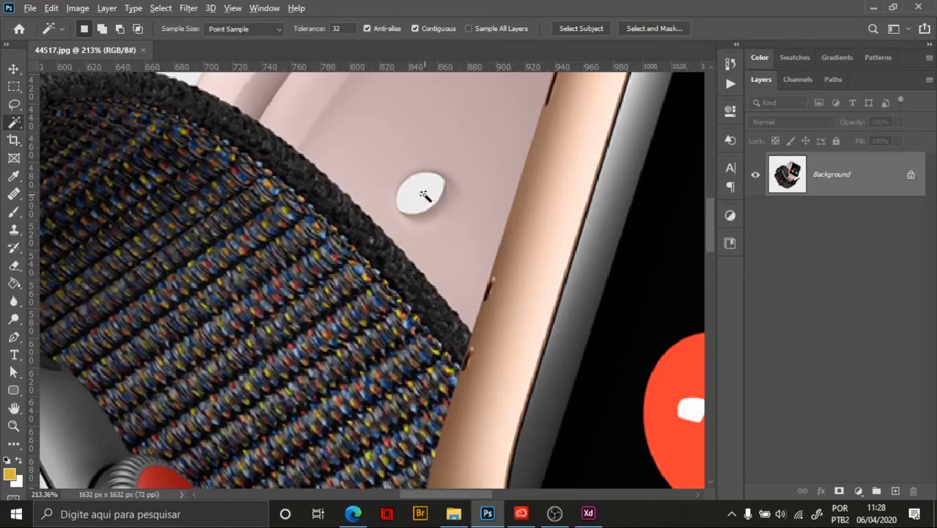
{"action": "left_click", "coordinate": [424, 198]}
{"action": "scroll", "coordinate": [427, 196], "scroll_direction": "up", "scroll_amount": 2}
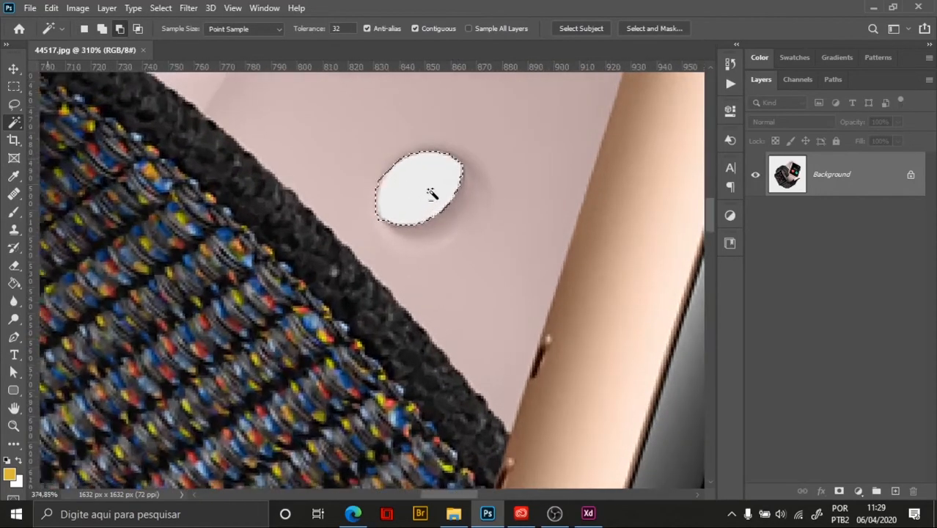
{"action": "scroll", "coordinate": [429, 205], "scroll_direction": "down", "scroll_amount": 4}
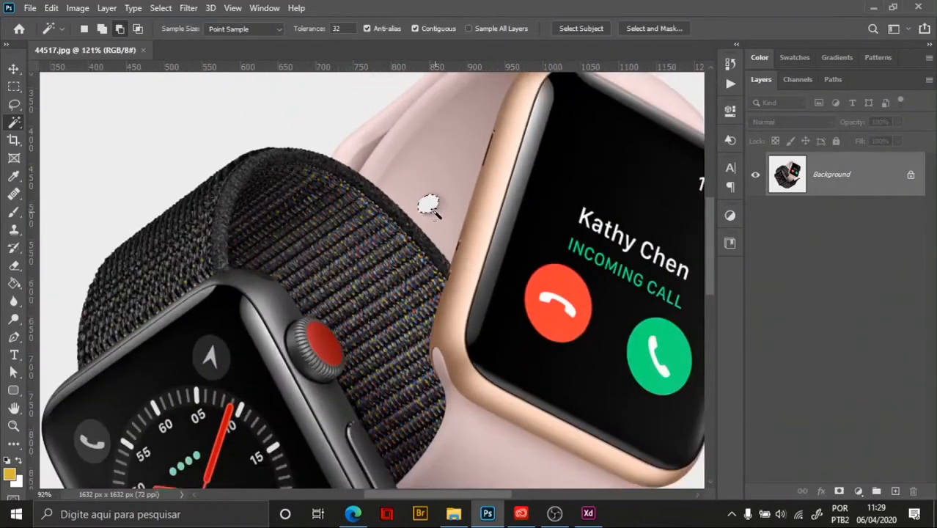
{"action": "scroll", "coordinate": [430, 209], "scroll_direction": "down", "scroll_amount": 5}
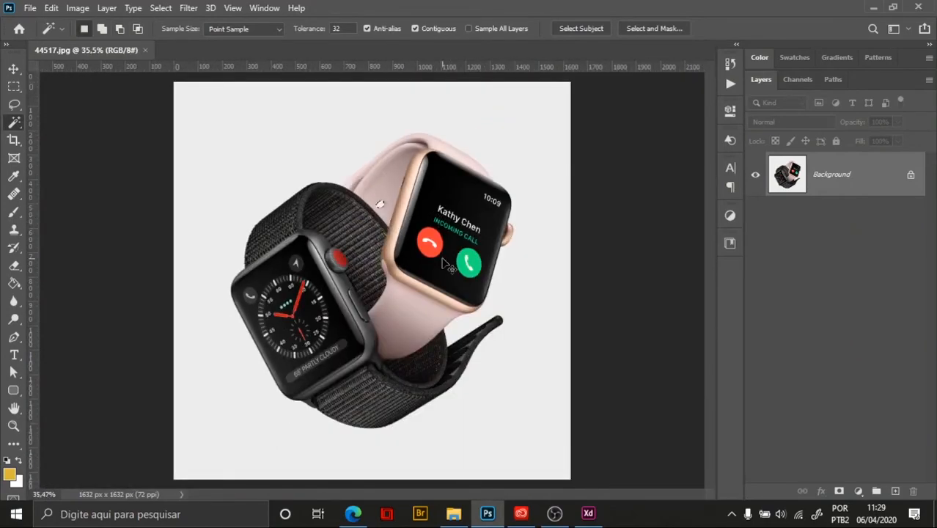
Subtract the pink strap's hole from the selection of both watches with the Magic Wand Tool
{"action": "left_click", "coordinate": [380, 204]}
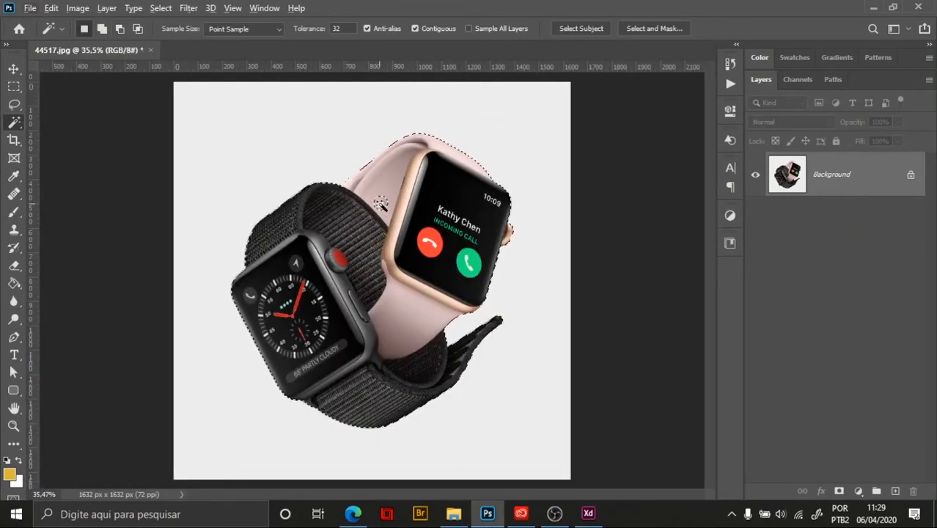
{"action": "scroll", "coordinate": [380, 204], "scroll_direction": "up", "scroll_amount": 1}
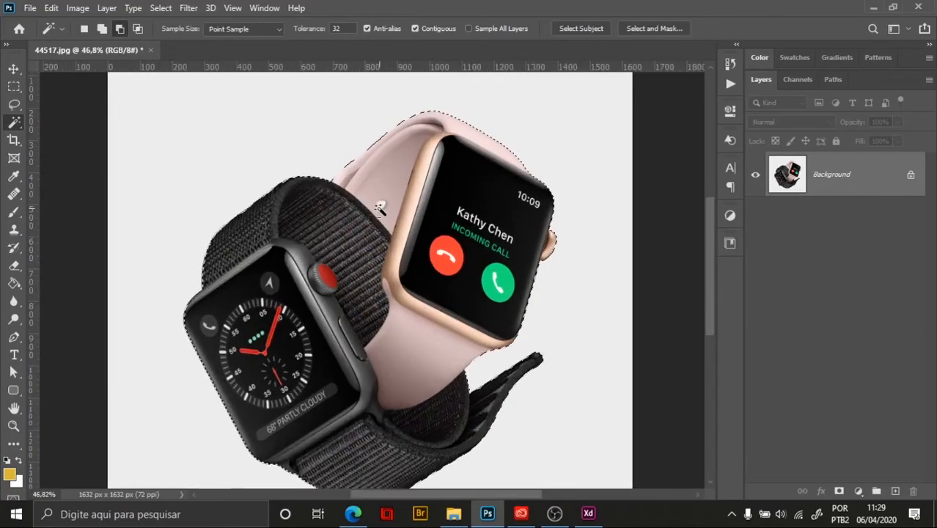
{"action": "scroll", "coordinate": [381, 206], "scroll_direction": "up", "scroll_amount": 2}
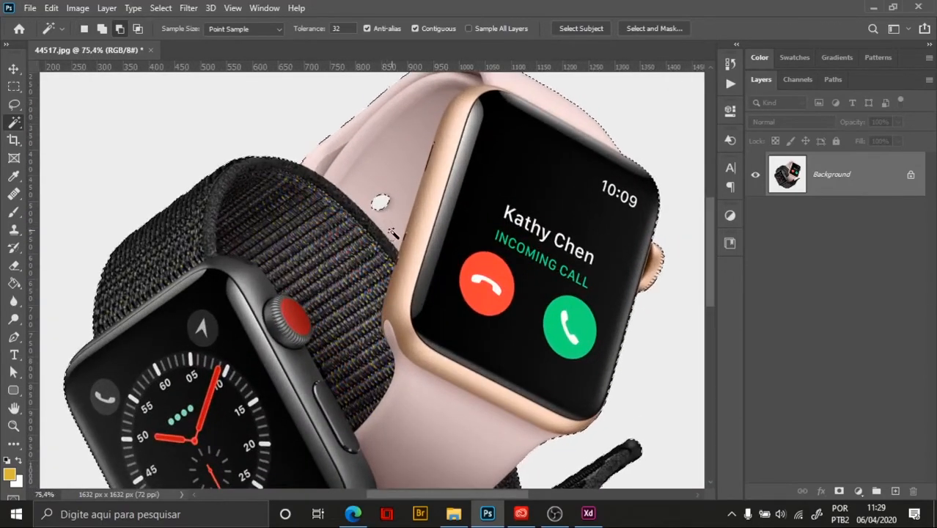
{"action": "scroll", "coordinate": [393, 231], "scroll_direction": "down", "scroll_amount": 4}
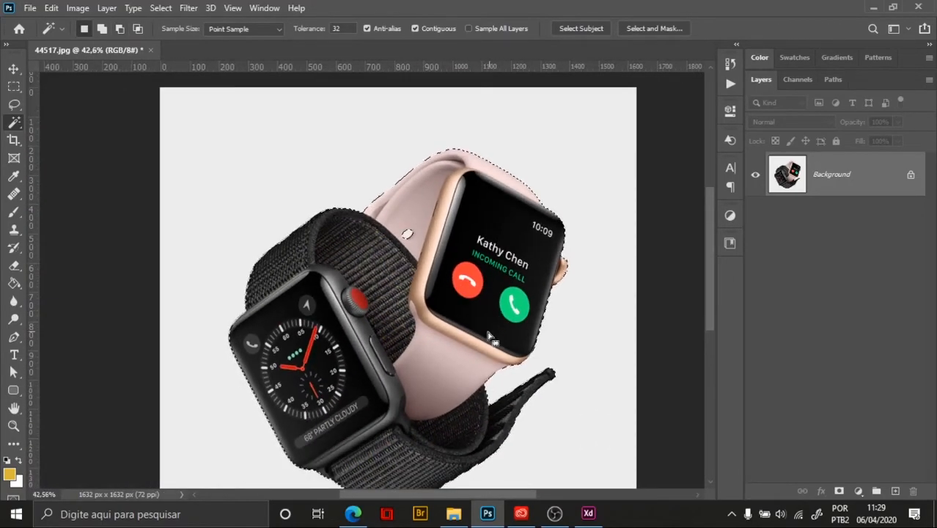
Check the selection of both watches and the strap's hole by switching Quick Mask on and off
{"action": "left_click_drag", "start_coordinate": [487, 336], "coordinate": [471, 297]}
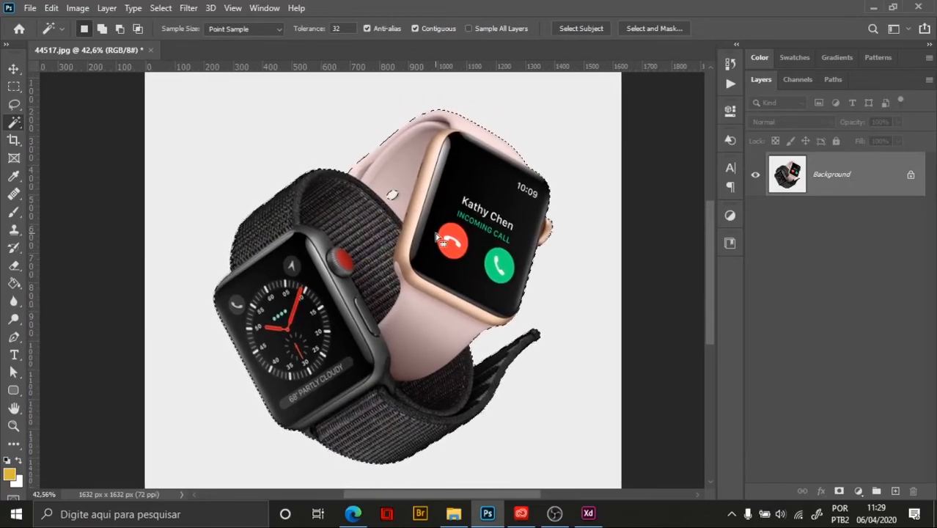
{"action": "key", "text": "q"}
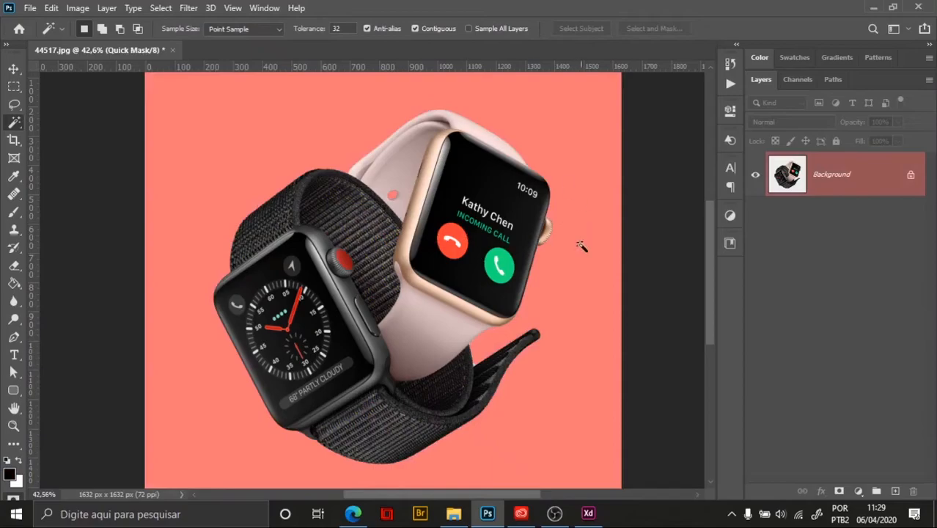
{"action": "key", "text": "q"}
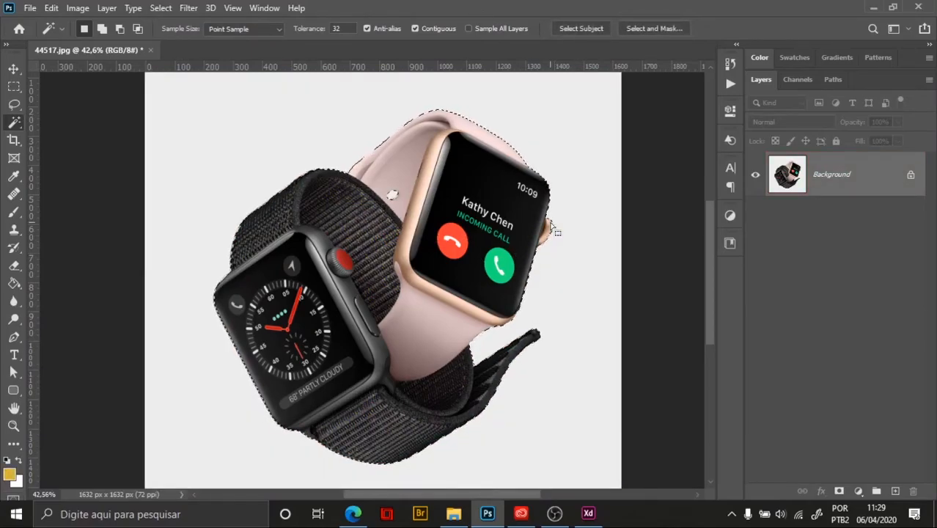
{"action": "key", "text": "q"}
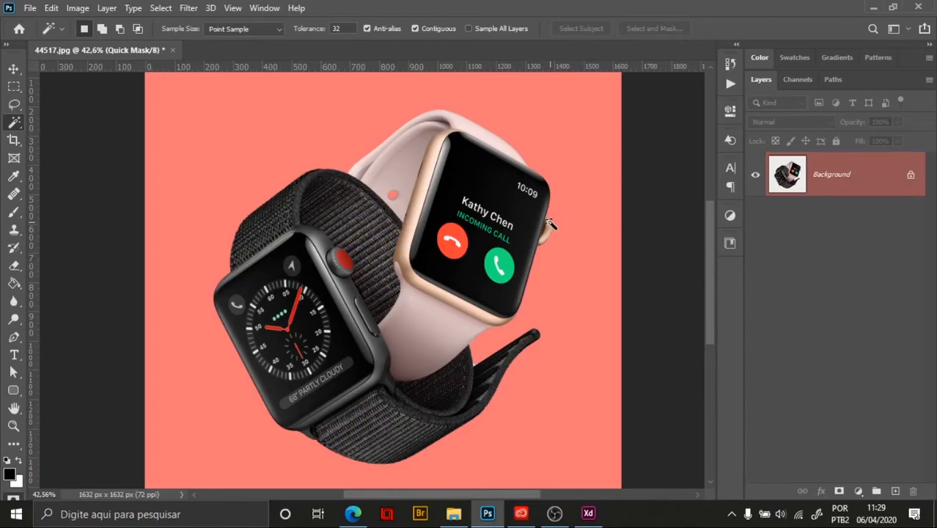
{"action": "key", "text": "q"}
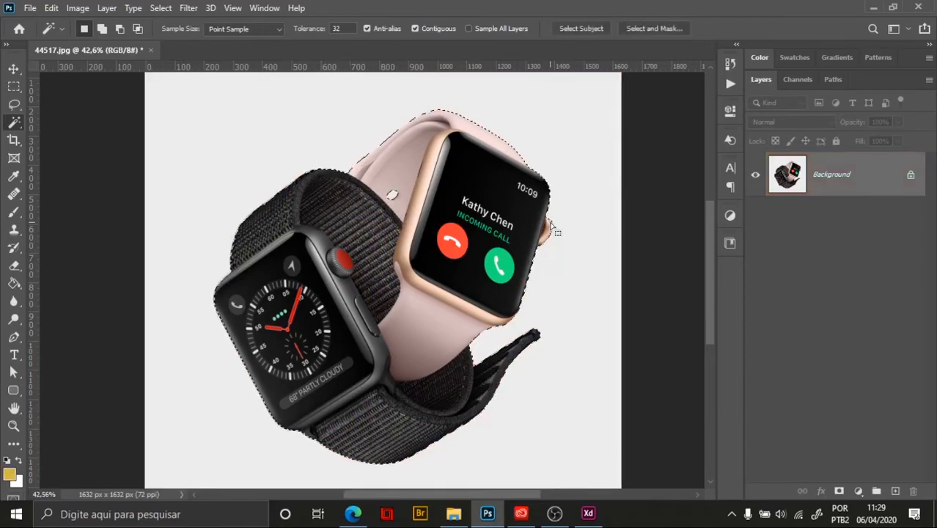
{"action": "key", "text": "q"}
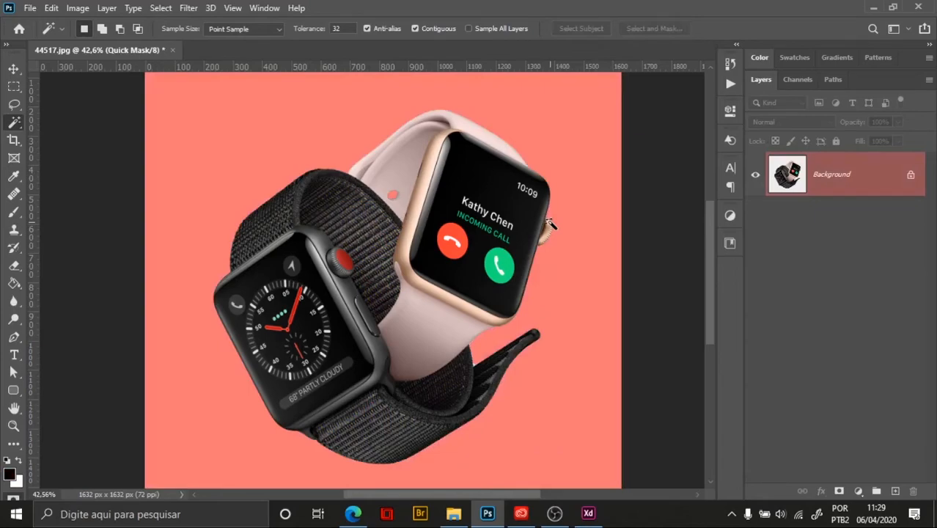
{"action": "key", "text": "q"}
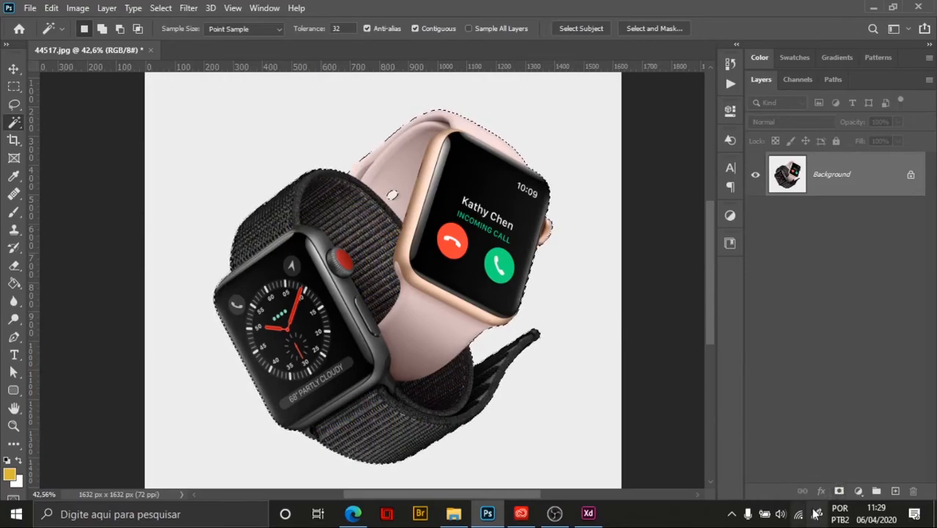
Hide the background around both watches by adding a layer mask from the selection, and target the layer's image
{"action": "left_click", "coordinate": [835, 492]}
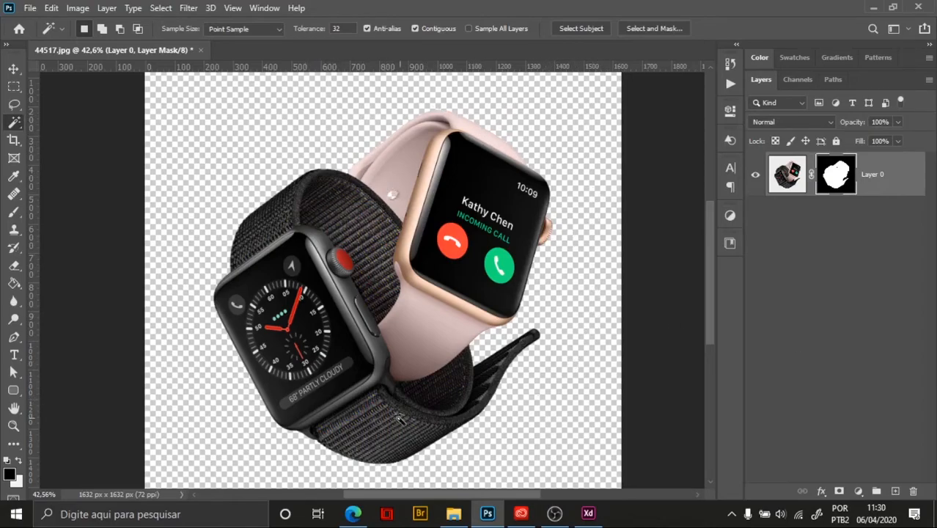
{"action": "scroll", "coordinate": [557, 194], "scroll_direction": "up", "scroll_amount": 5}
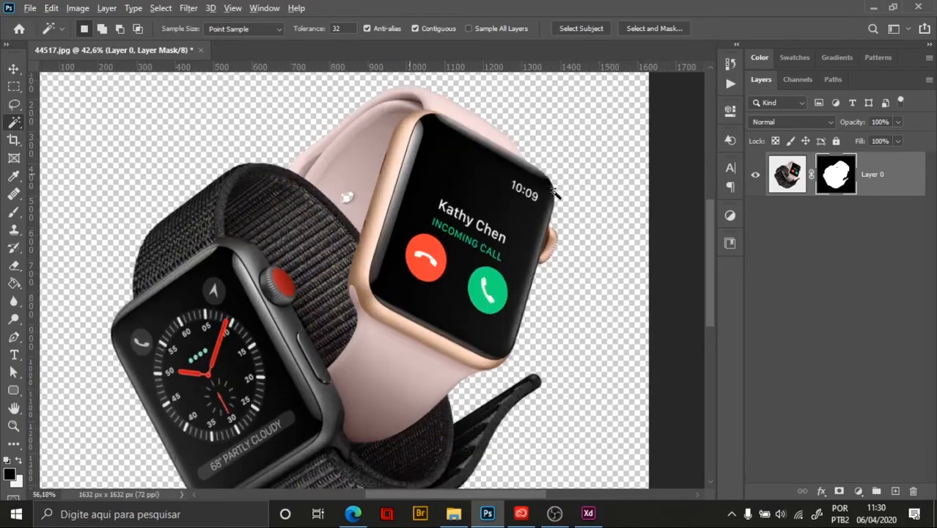
{"action": "scroll", "coordinate": [398, 232], "scroll_direction": "down", "scroll_amount": 5}
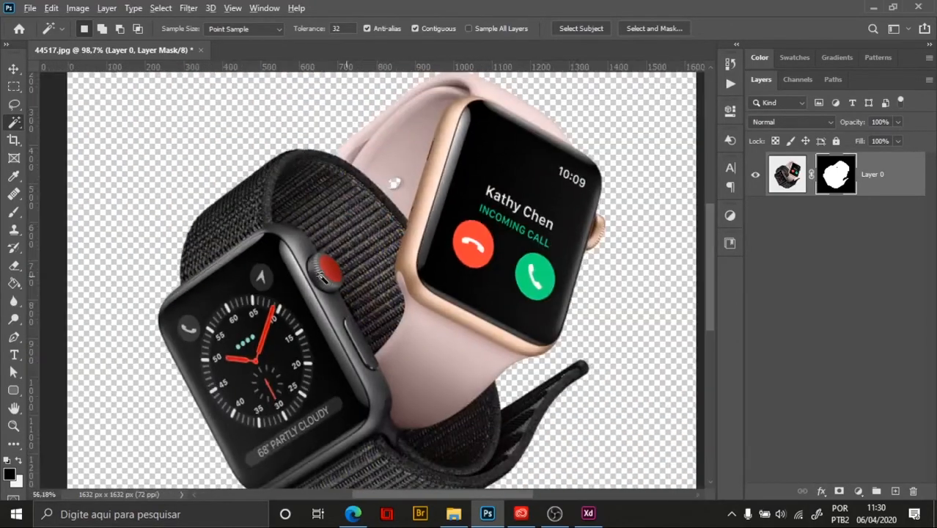
{"action": "left_click", "coordinate": [13, 68]}
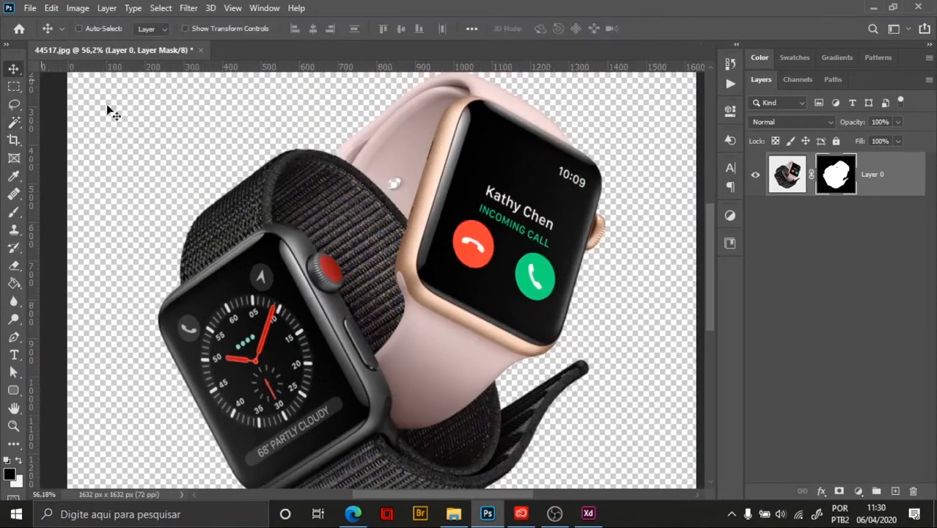
{"action": "scroll", "coordinate": [414, 209], "scroll_direction": "down", "scroll_amount": 2}
{"action": "scroll", "coordinate": [414, 214], "scroll_direction": "down", "scroll_amount": 2}
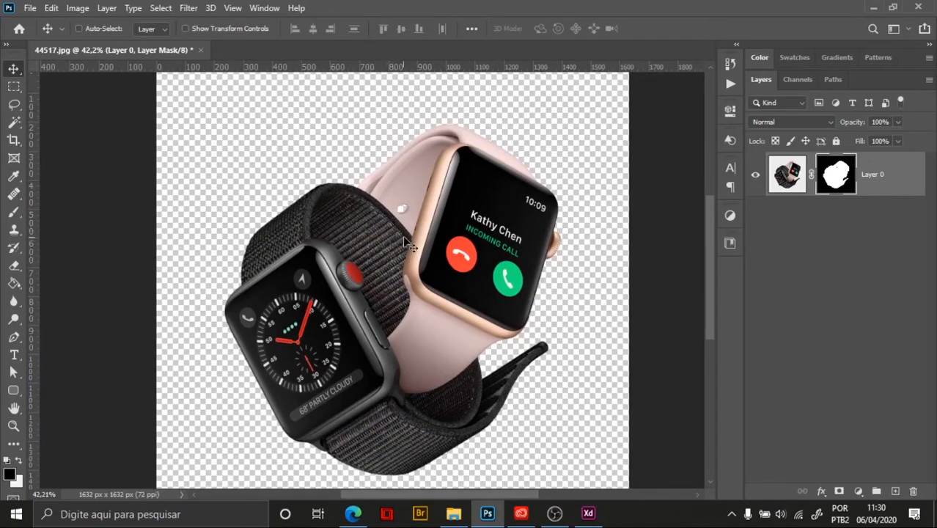
{"action": "left_click", "coordinate": [802, 182]}
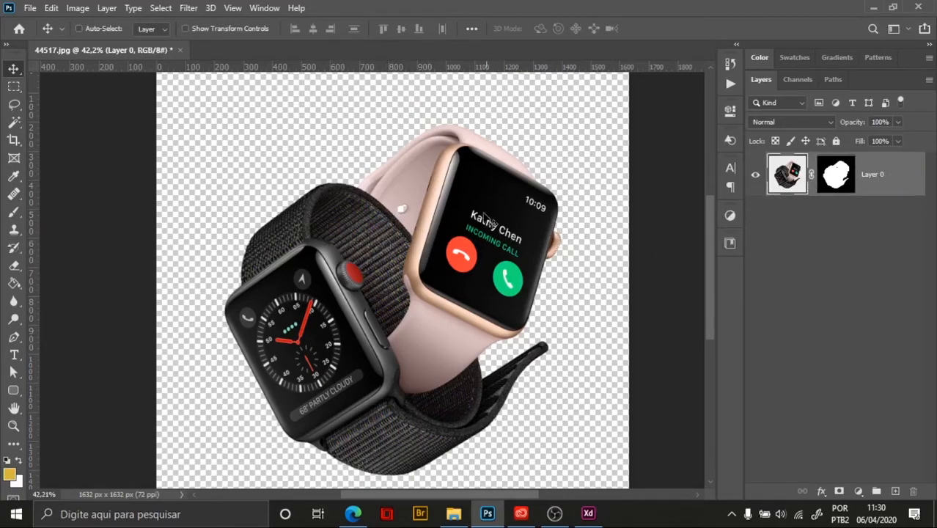
{"action": "right_click", "coordinate": [908, 180]}
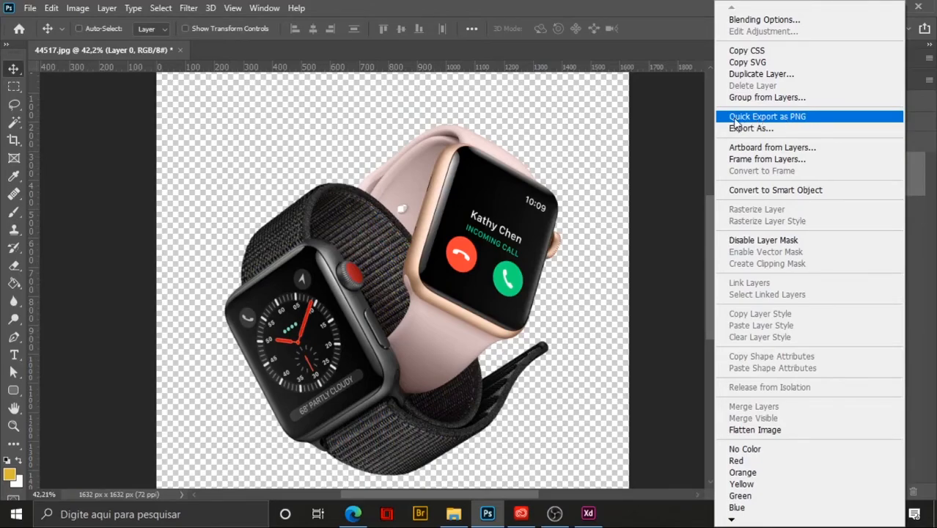
{"action": "left_click", "coordinate": [915, 172]}
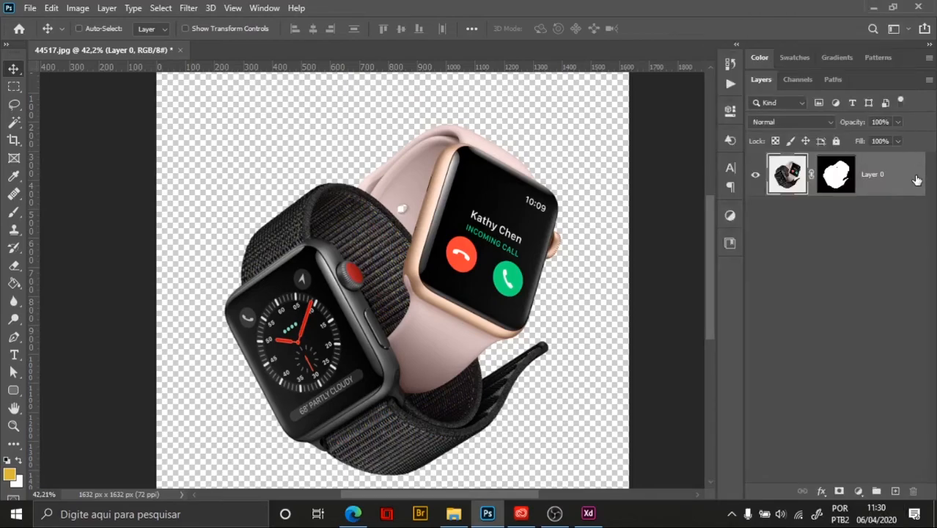
{"action": "right_click", "coordinate": [911, 179]}
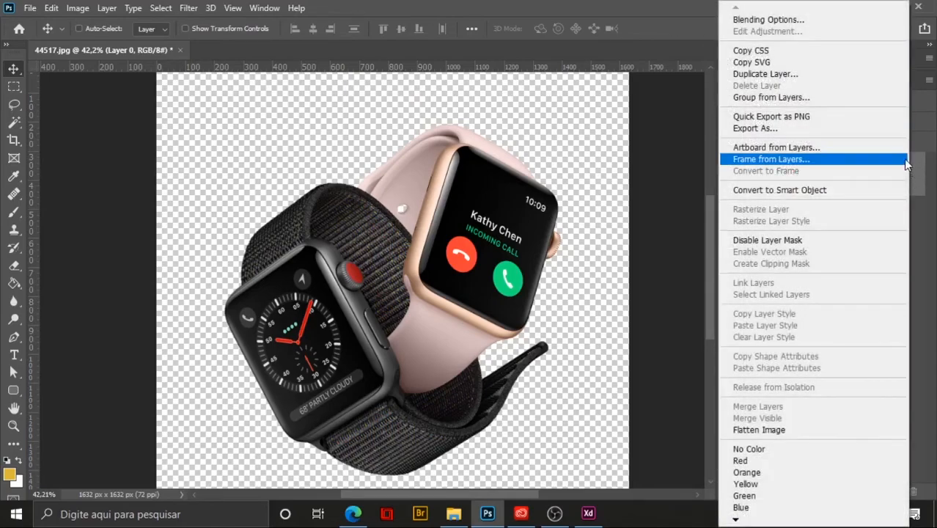
{"action": "left_click", "coordinate": [851, 125]}
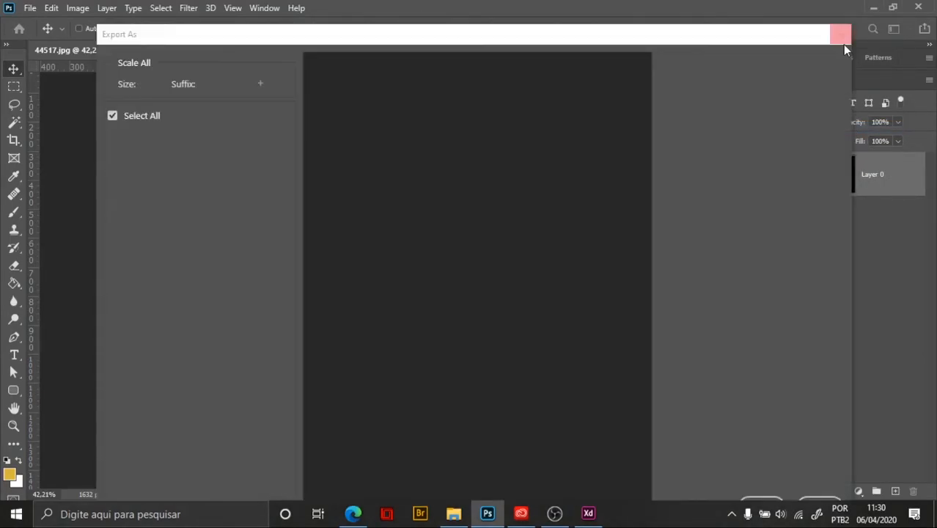
{"action": "left_click", "coordinate": [841, 34]}
Quick-export the masked watch layer as a PNG named "recorte ok" in the imgs folder
{"action": "right_click", "coordinate": [894, 170]}
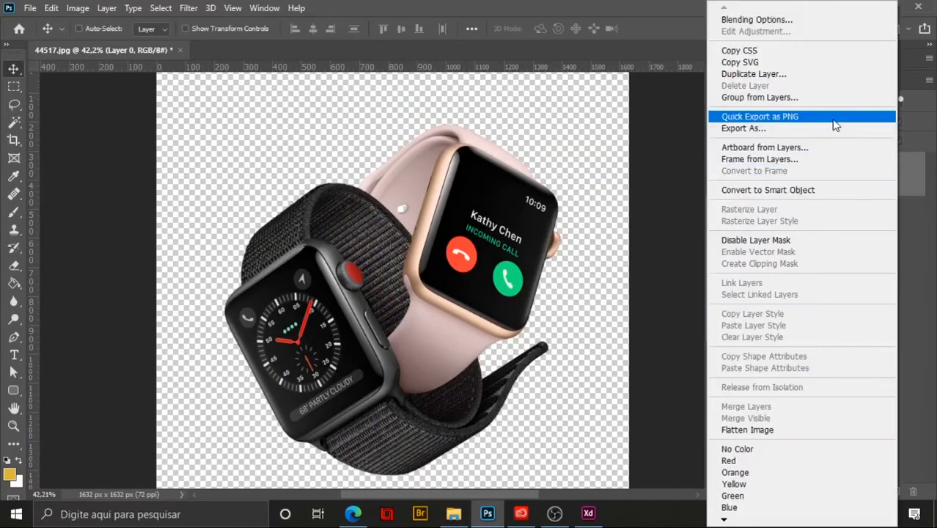
{"action": "left_click", "coordinate": [833, 120]}
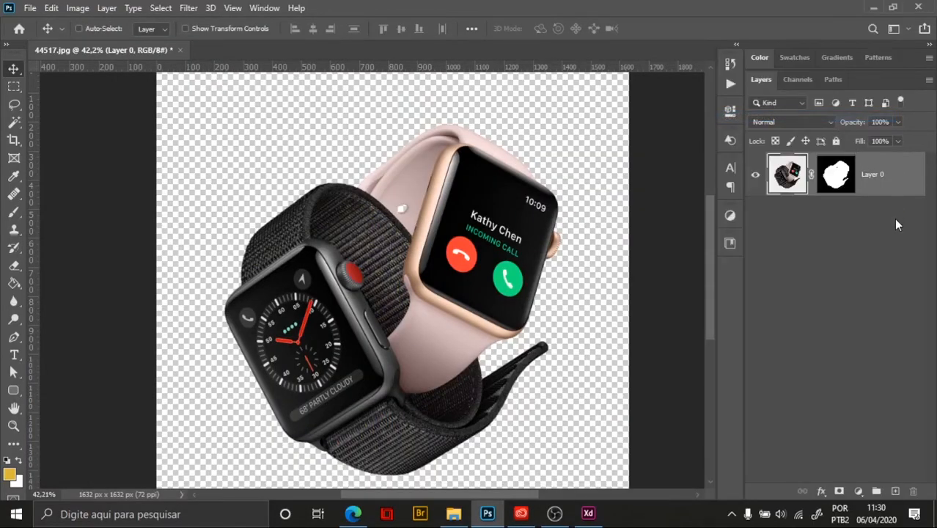
{"action": "left_click_drag", "start_coordinate": [498, 77], "coordinate": [535, 71]}
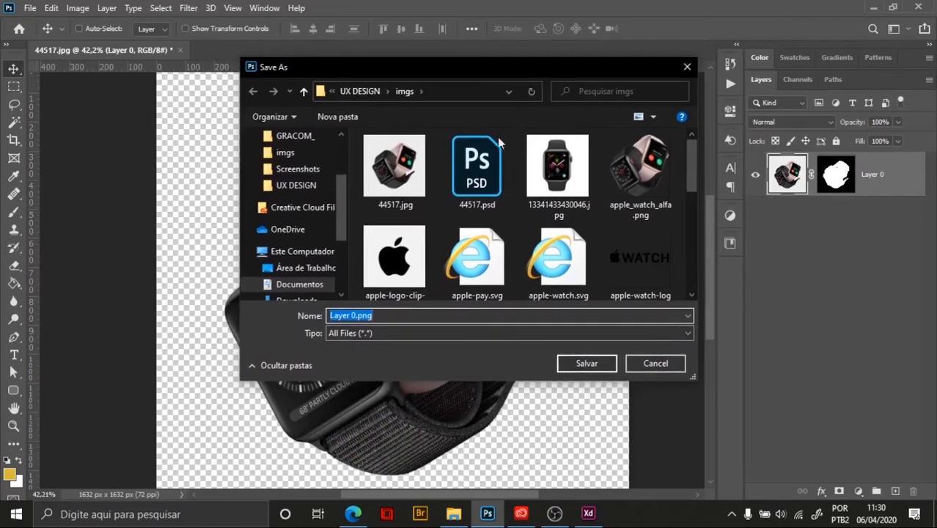
{"action": "left_click", "coordinate": [351, 315]}
{"action": "left_click_drag", "start_coordinate": [354, 315], "coordinate": [314, 315]}
{"action": "type", "text": "recorte ok"}
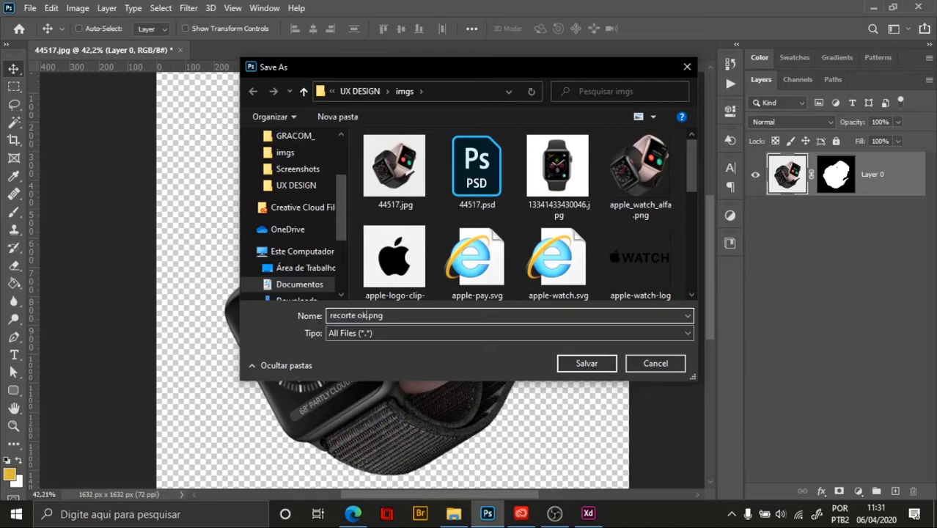
{"action": "left_click", "coordinate": [587, 362]}
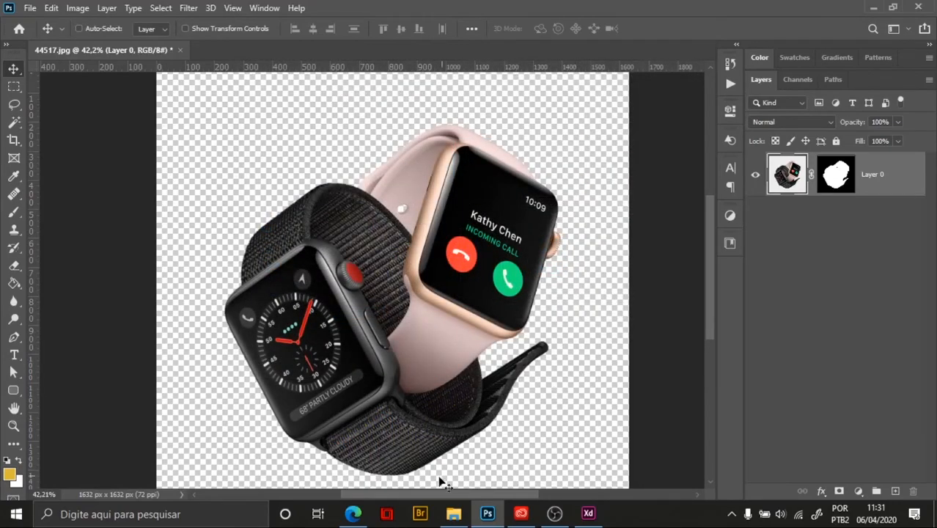
Try to fill the dark circle on the Adobe XD artboard with recorte ok.png from the imgs folder in File Explorer
{"action": "mouse_move", "coordinate": [452, 517]}
{"action": "left_click", "coordinate": [460, 469]}
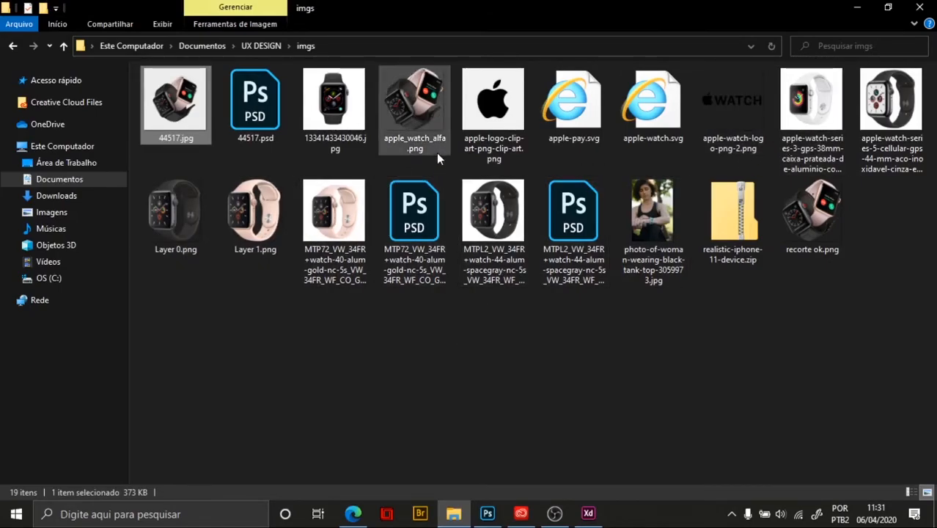
{"action": "left_click", "coordinate": [817, 220]}
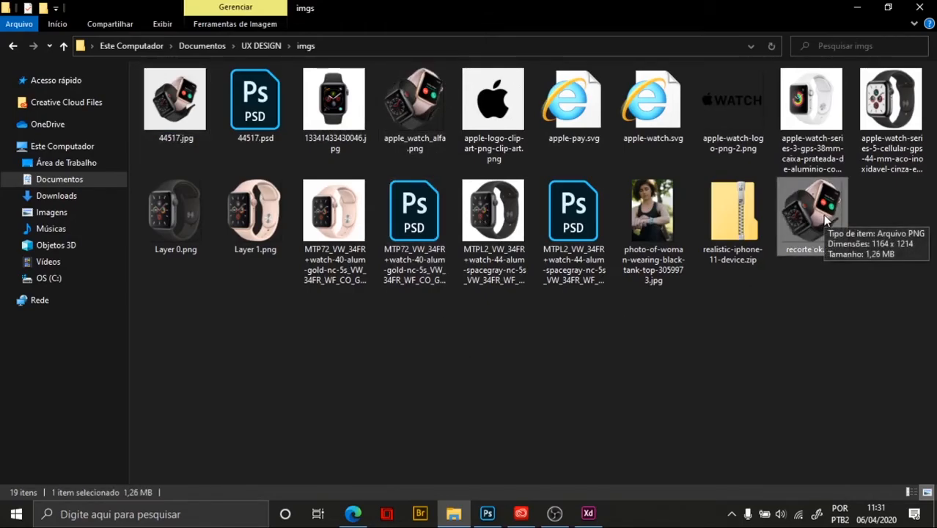
{"action": "left_click_drag", "start_coordinate": [827, 220], "coordinate": [565, 242]}
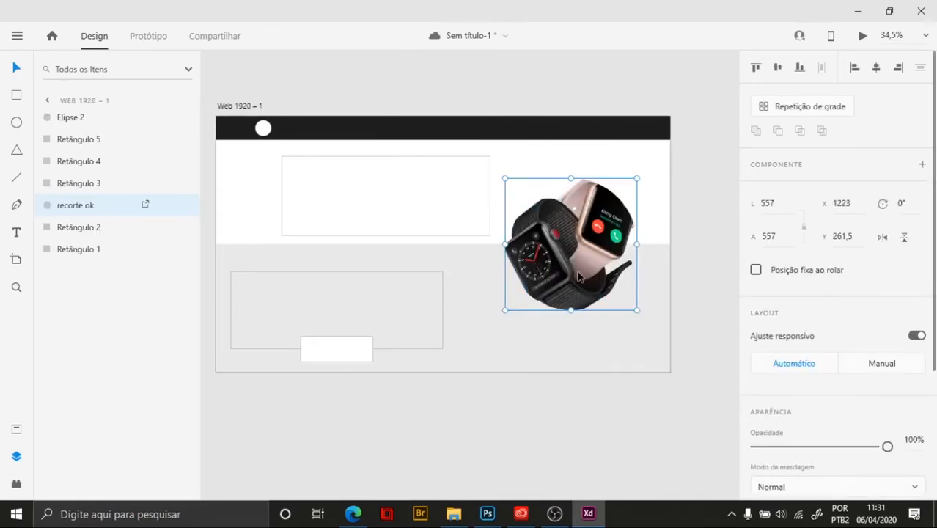
{"action": "left_click", "coordinate": [703, 314]}
{"action": "left_click", "coordinate": [601, 218]}
{"action": "left_click_drag", "start_coordinate": [579, 229], "coordinate": [604, 182]}
{"action": "key", "text": "ctrl+z"}
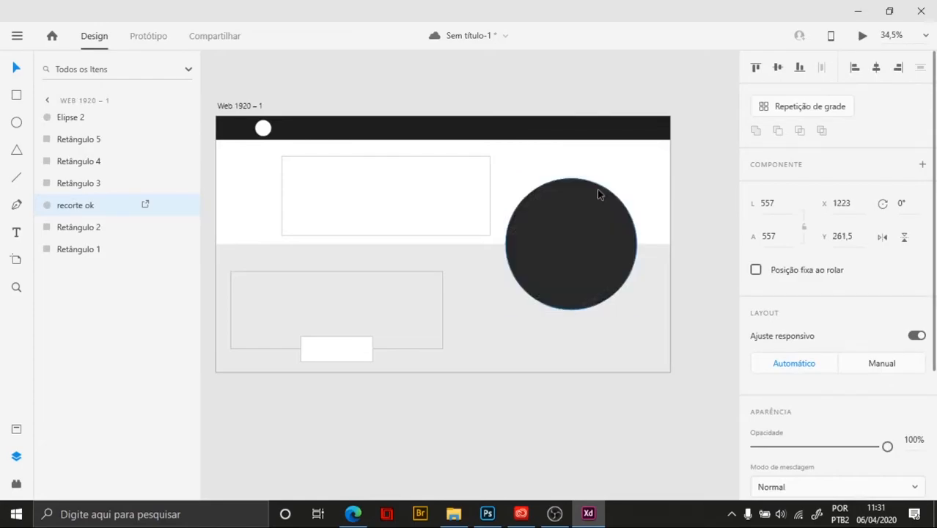
{"action": "key", "text": "ctrl+z"}
Place recorte ok.png from File Explorer on the empty Adobe XD pasteboard beside the Web 1920 – 1 artboard
{"action": "key", "text": "alt+Tab"}
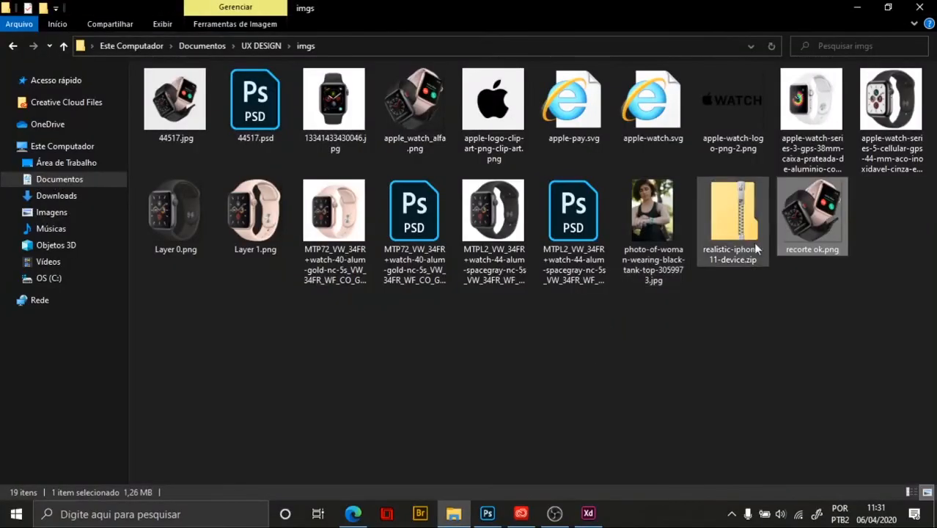
{"action": "left_click_drag", "start_coordinate": [813, 220], "coordinate": [698, 129]}
{"action": "key", "text": "alt+Tab"}
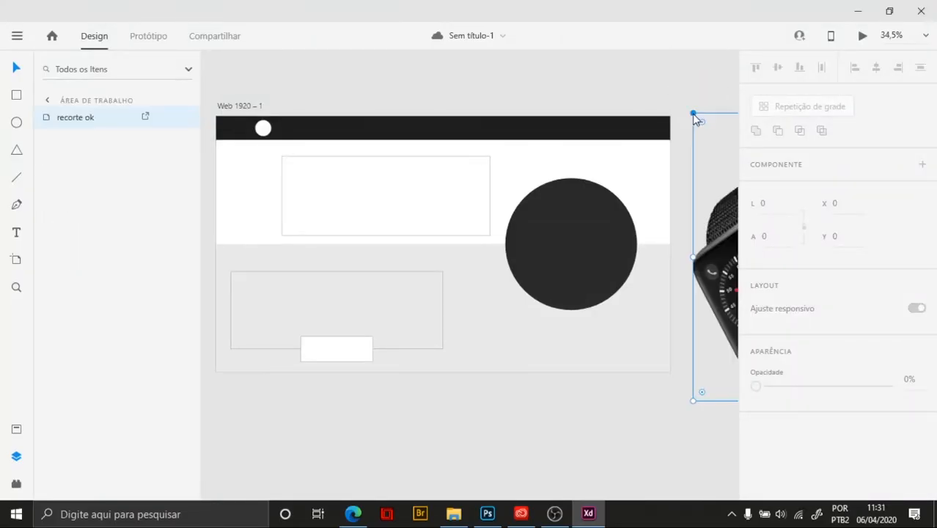
{"action": "scroll", "coordinate": [646, 220], "scroll_direction": "down", "scroll_amount": 3}
{"action": "scroll", "coordinate": [630, 235], "scroll_direction": "right", "scroll_amount": 3}
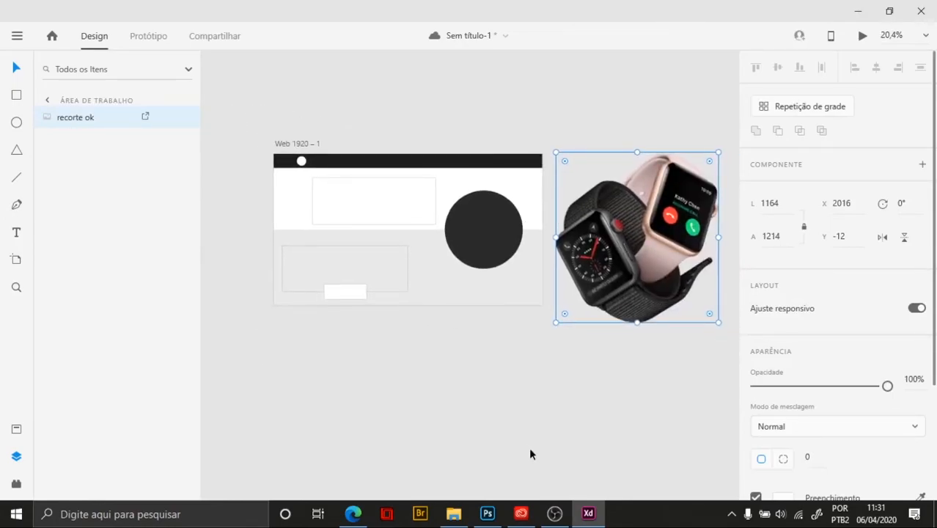
Move the watch image on the pasteboard to about X 1920, Y -42, against the artboard's edge
{"action": "scroll", "coordinate": [529, 448], "scroll_direction": "up", "scroll_amount": 3}
{"action": "left_click_drag", "start_coordinate": [612, 309], "coordinate": [570, 367]}
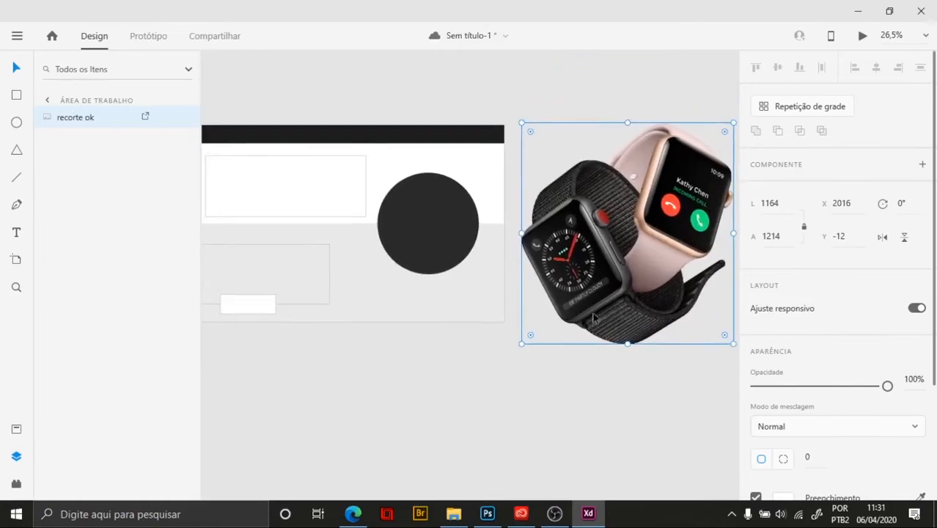
{"action": "left_click_drag", "start_coordinate": [609, 266], "coordinate": [590, 260]}
{"action": "left_click", "coordinate": [531, 416]}
Try to delete the dark circle from the Web 1920 – 1 artboard
{"action": "left_click", "coordinate": [405, 213]}
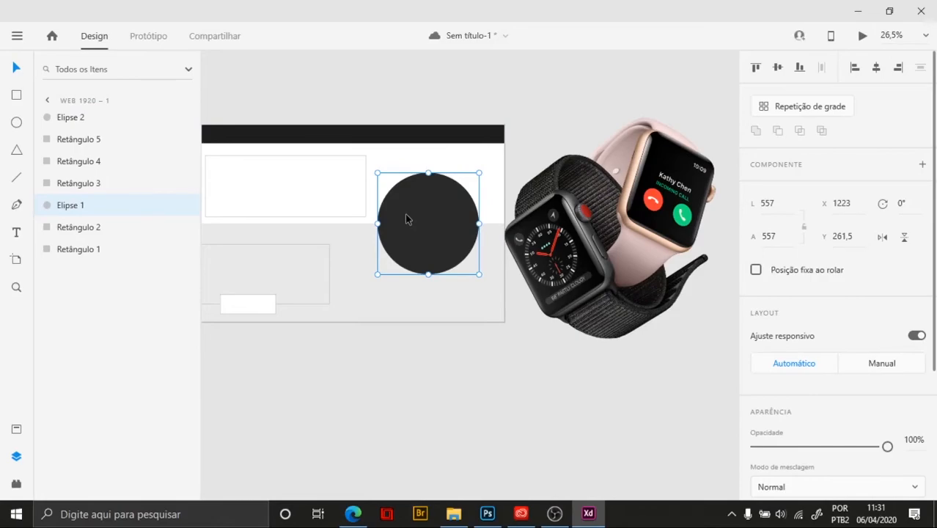
{"action": "key", "text": "Delete"}
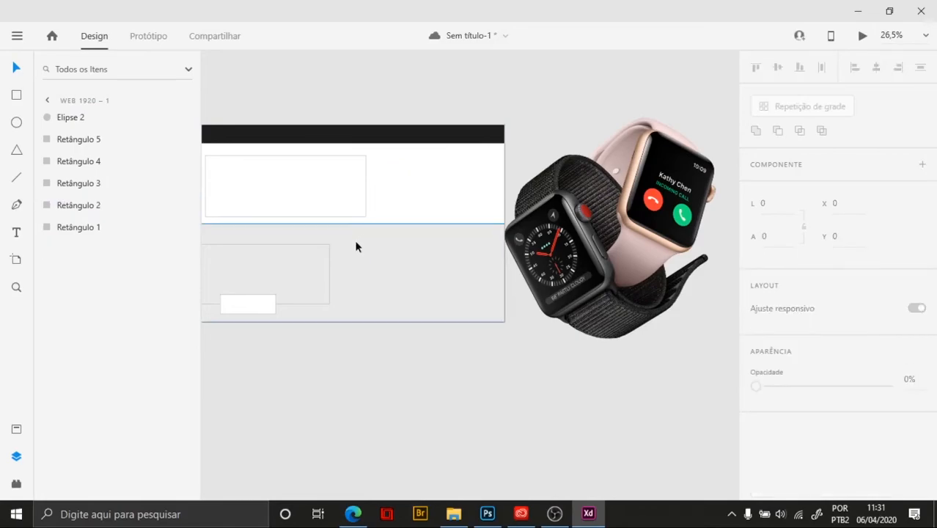
{"action": "left_click_drag", "start_coordinate": [349, 241], "coordinate": [425, 273]}
{"action": "left_click", "coordinate": [660, 255]}
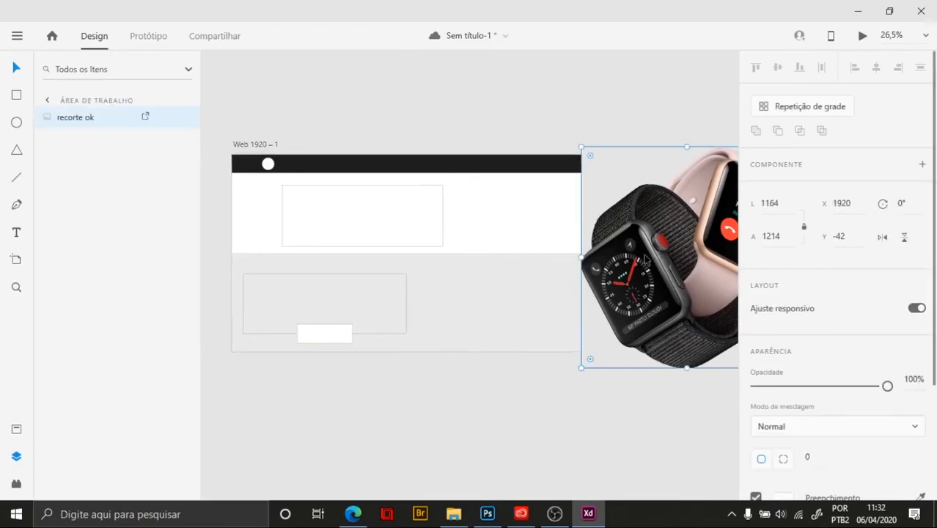
{"action": "key", "text": "ctrl+z"}
Delete the dark circle from the Web 1920 – 1 artboard
{"action": "left_click", "coordinate": [540, 458]}
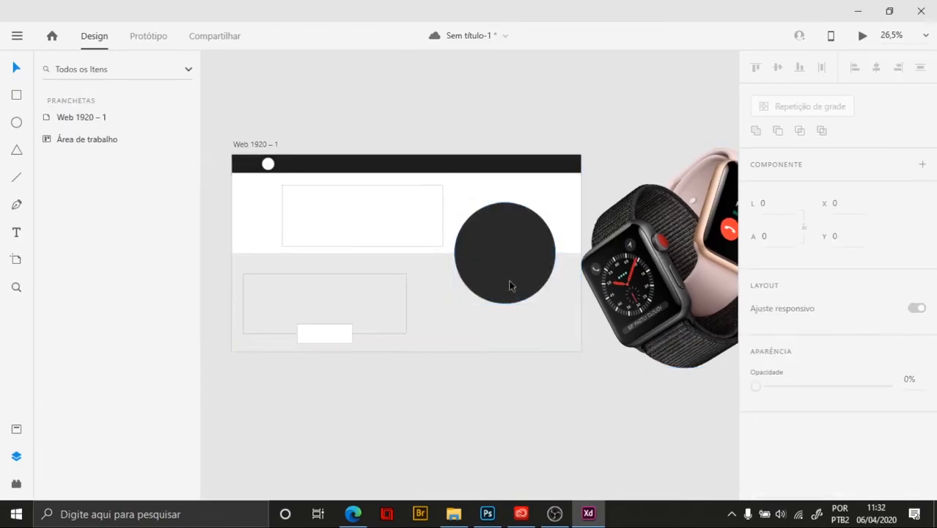
{"action": "left_click", "coordinate": [510, 285]}
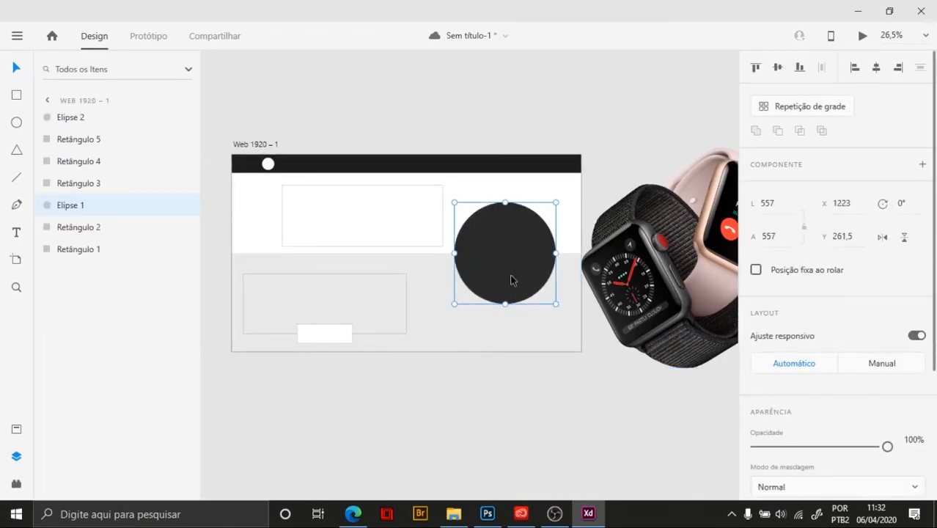
{"action": "key", "text": "Delete"}
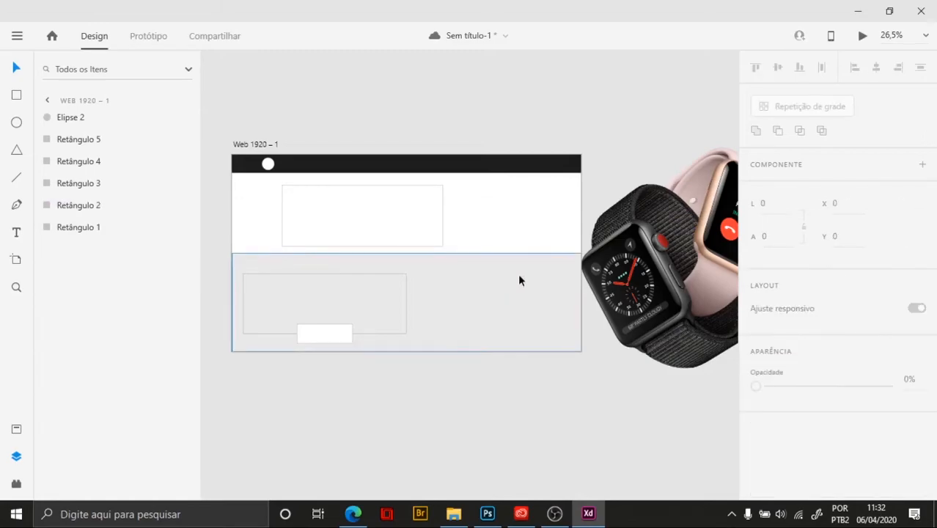
Move the recorte ok watch image from the pasteboard onto the artboard, at about X 1460, Y -102
{"action": "left_click_drag", "start_coordinate": [647, 261], "coordinate": [601, 251]}
{"action": "scroll", "coordinate": [553, 332], "scroll_direction": "down", "scroll_amount": 3}
{"action": "scroll", "coordinate": [577, 361], "scroll_direction": "up", "scroll_amount": 3}
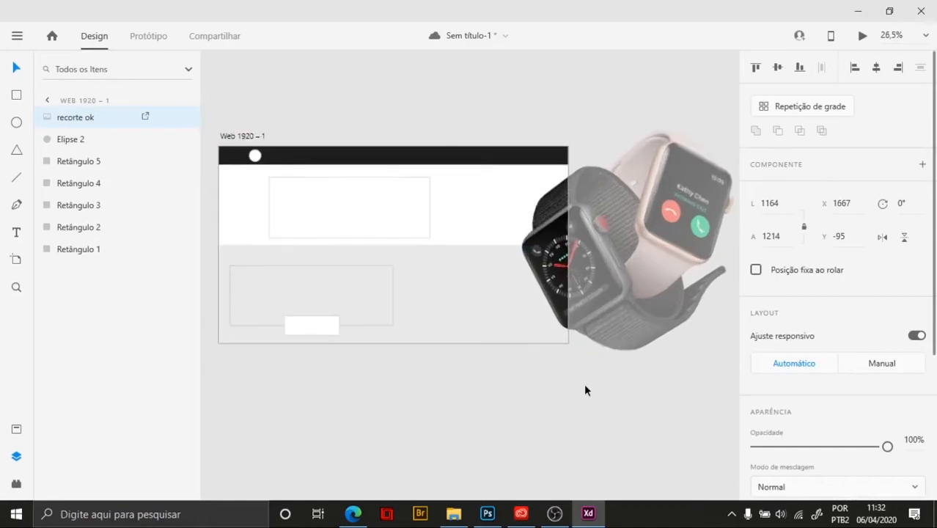
{"action": "left_click_drag", "start_coordinate": [547, 260], "coordinate": [509, 259]}
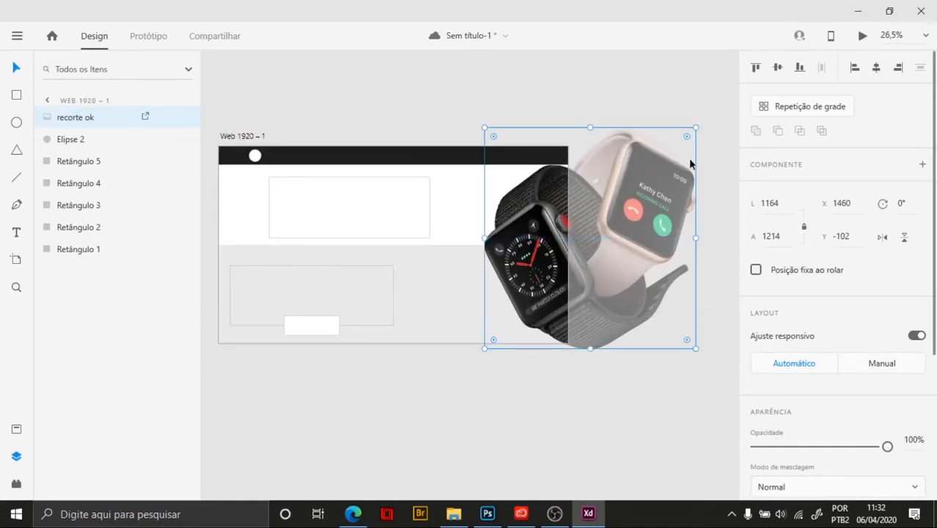
Scale the watch image down to about 732 by 763 and place it at about X 1305, Y 159
{"action": "left_click_drag", "start_coordinate": [696, 128], "coordinate": [664, 183]}
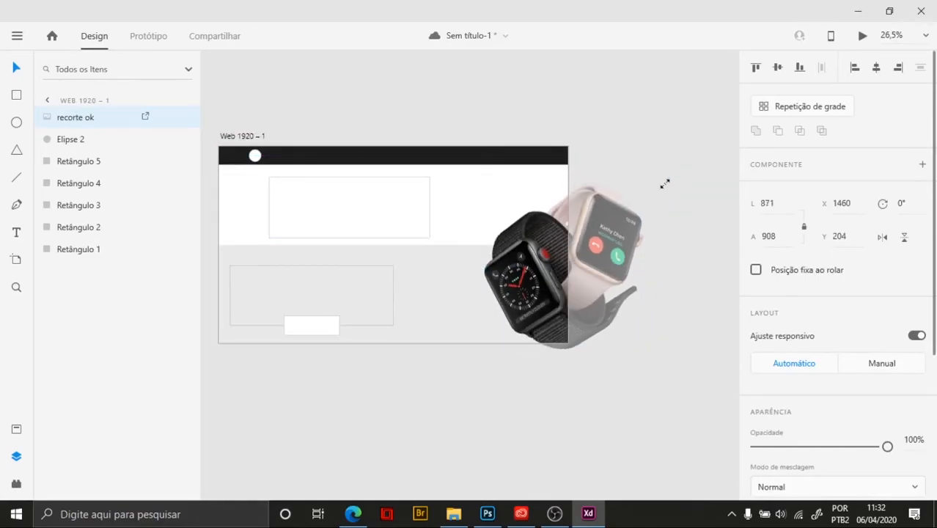
{"action": "scroll", "coordinate": [443, 287], "scroll_direction": "up", "scroll_amount": 3}
{"action": "left_click_drag", "start_coordinate": [598, 269], "coordinate": [537, 234]}
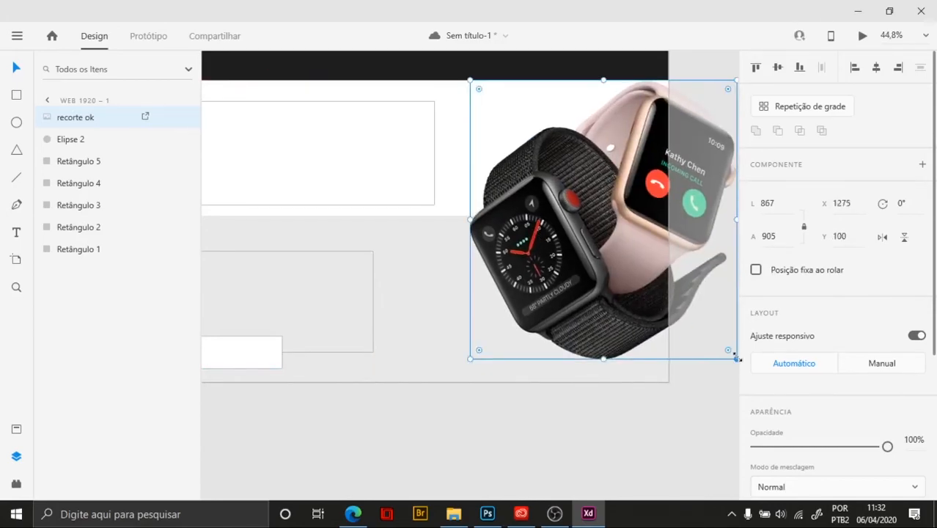
{"action": "left_click_drag", "start_coordinate": [469, 359], "coordinate": [512, 315]}
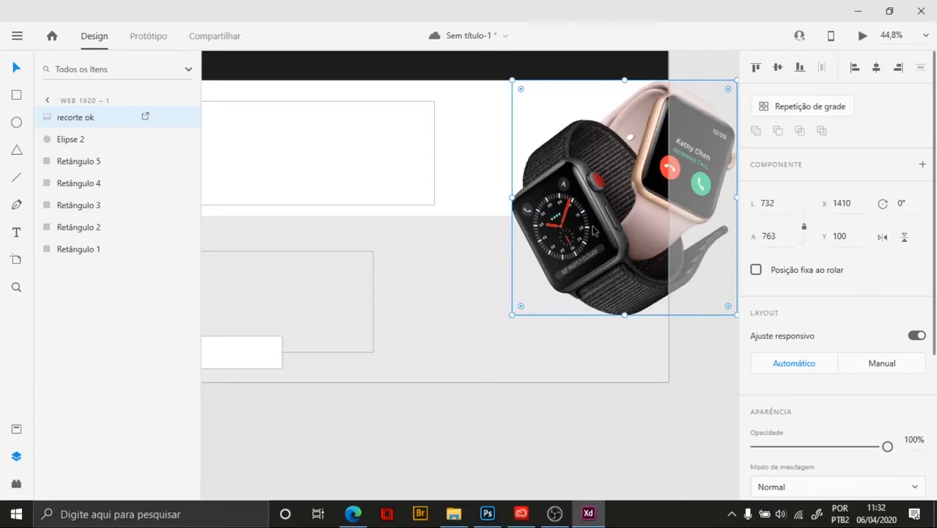
{"action": "left_click_drag", "start_coordinate": [594, 232], "coordinate": [561, 250]}
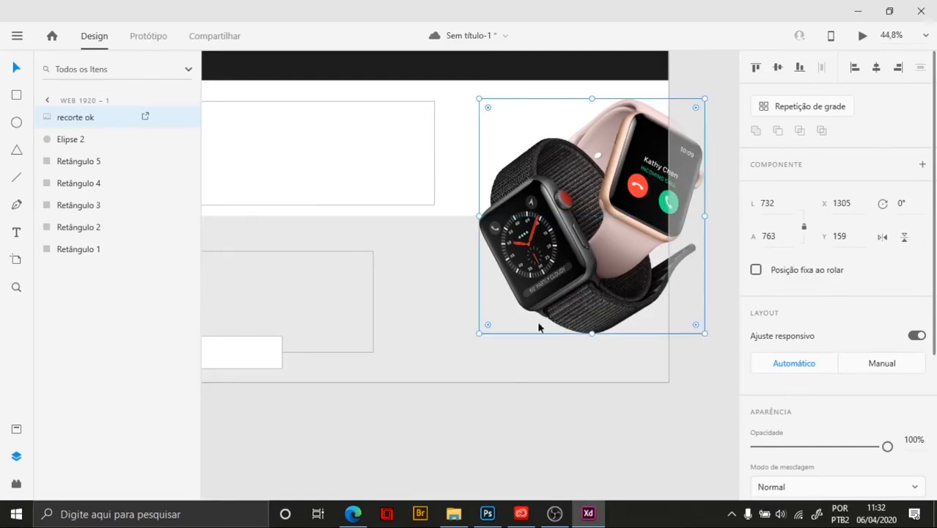
Preview the landing page layout in the preview window and close it
{"action": "left_click", "coordinate": [499, 429]}
{"action": "scroll", "coordinate": [506, 425], "scroll_direction": "down", "scroll_amount": 2}
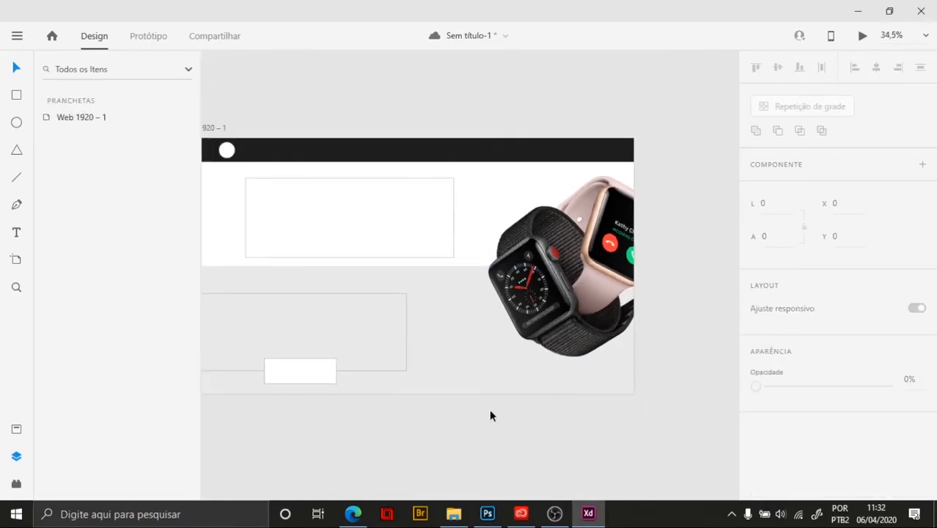
{"action": "left_click_drag", "start_coordinate": [464, 407], "coordinate": [495, 398]}
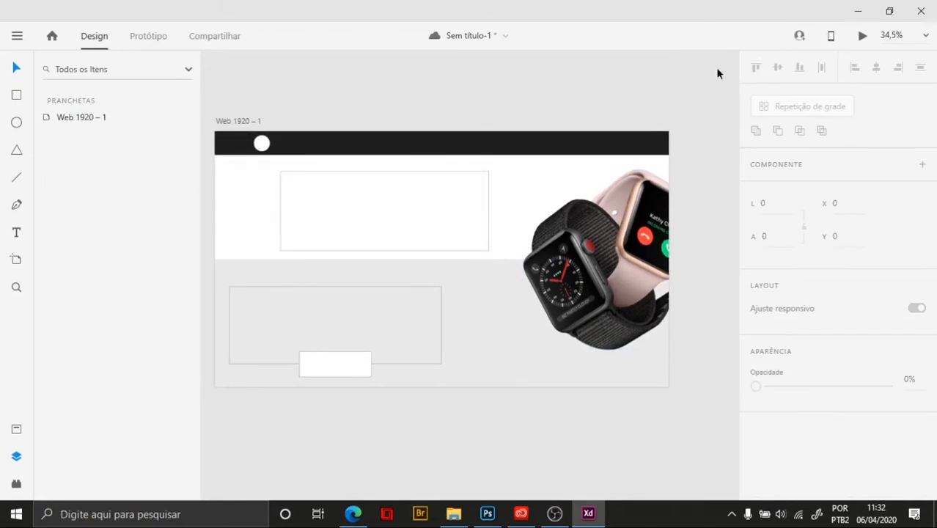
{"action": "left_click", "coordinate": [863, 37]}
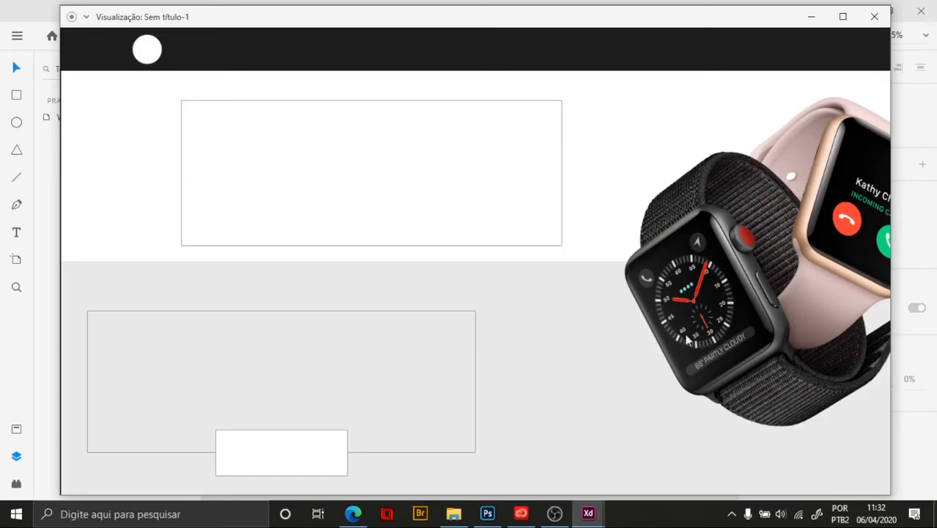
{"action": "left_click", "coordinate": [874, 17]}
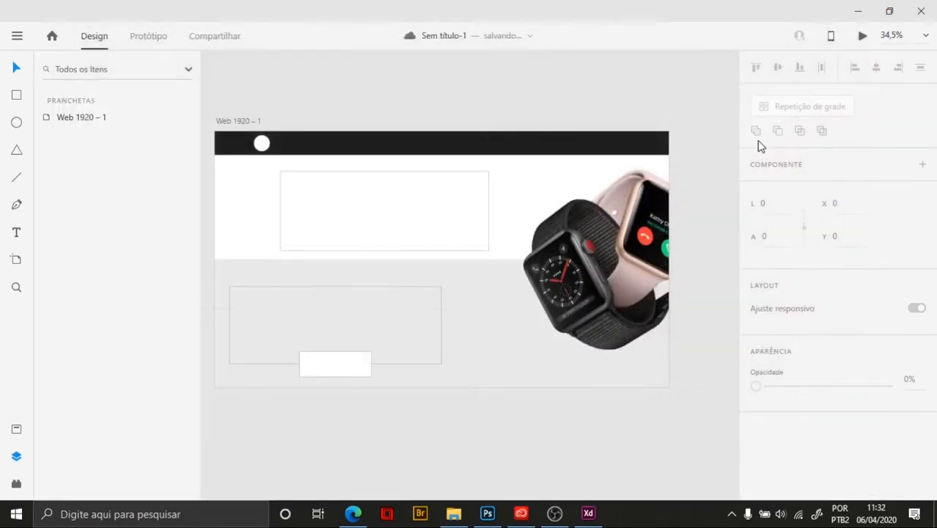
{"action": "left_click", "coordinate": [602, 277]}
{"action": "scroll", "coordinate": [603, 293], "scroll_direction": "up", "scroll_amount": 2}
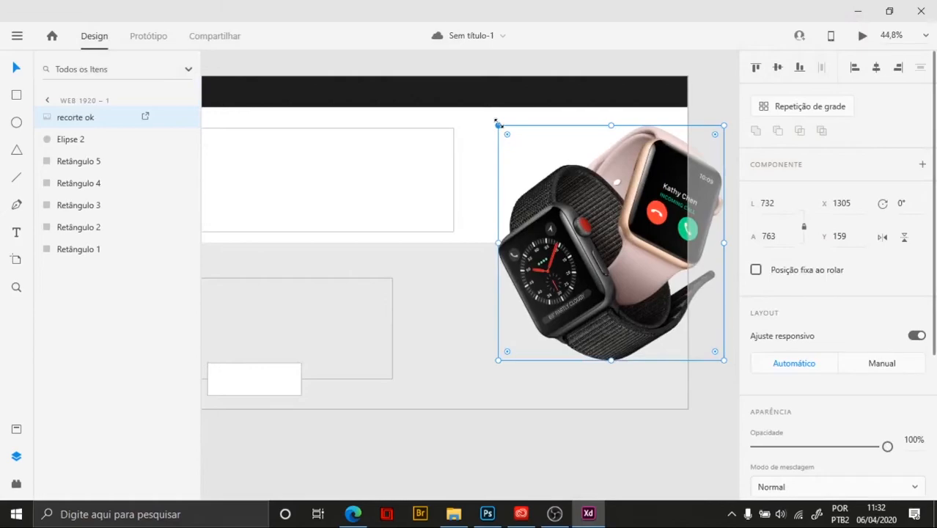
{"action": "mouse_move", "coordinate": [499, 125]}
{"action": "left_mouse_down"}
{"action": "mouse_move", "coordinate": [532, 151]}
{"action": "mouse_move", "coordinate": [509, 124]}
{"action": "left_mouse_up"}
{"action": "left_click", "coordinate": [663, 432]}
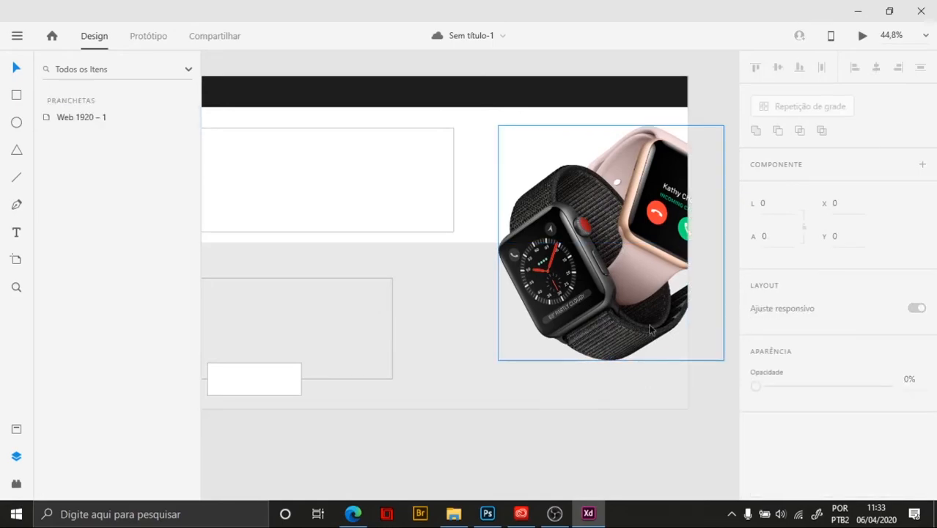
Select the outlined placeholder rectangle in the white upper section of the artboard
{"action": "left_click_drag", "start_coordinate": [368, 335], "coordinate": [460, 330]}
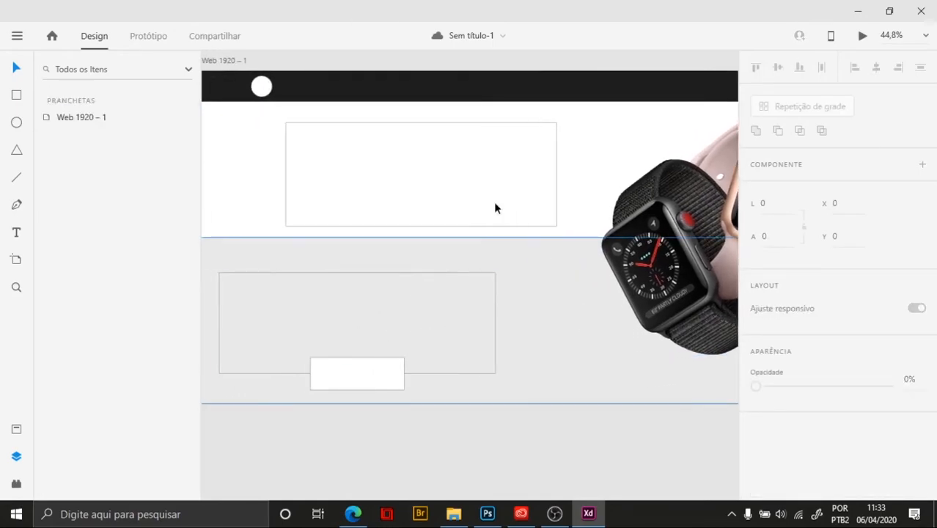
{"action": "left_click_drag", "start_coordinate": [498, 176], "coordinate": [491, 211]}
{"action": "left_click", "coordinate": [476, 206]}
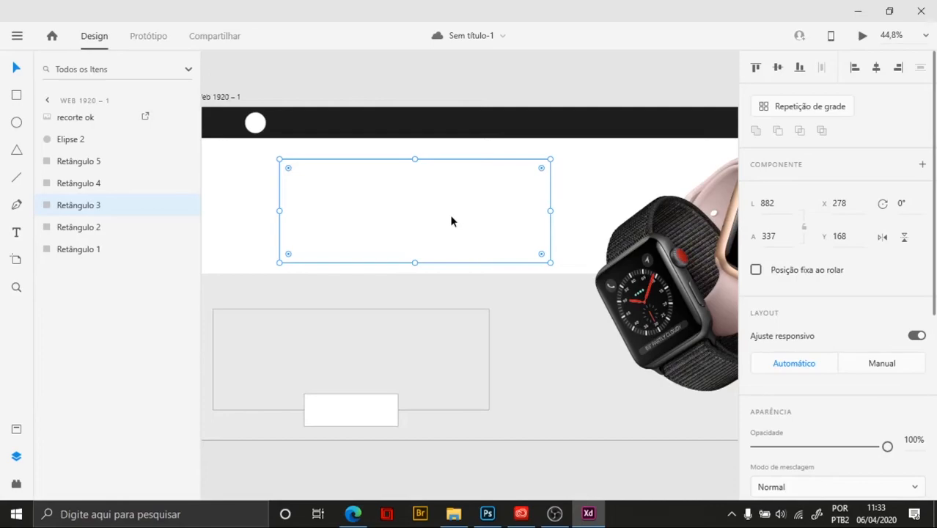
Switch to the Apple Watch page in Edge and examine its headline and the Series 5 and Series 3 product texts
{"action": "left_click", "coordinate": [353, 515]}
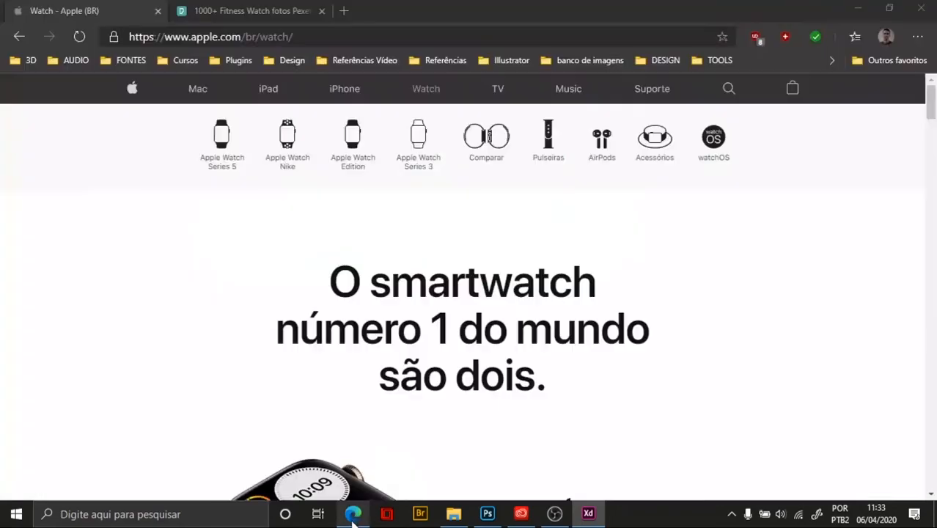
{"action": "scroll", "coordinate": [421, 347], "scroll_direction": "down", "scroll_amount": 1}
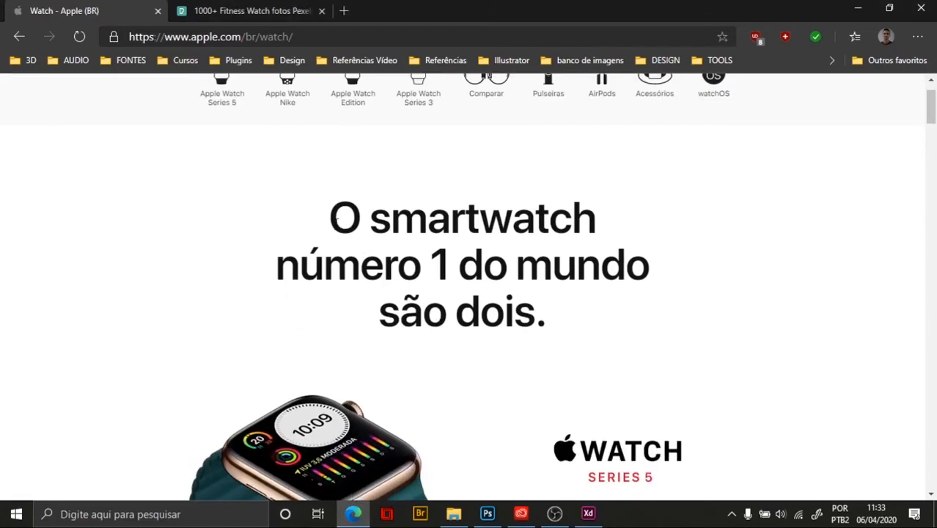
{"action": "left_click_drag", "start_coordinate": [328, 216], "coordinate": [633, 314]}
{"action": "left_click", "coordinate": [715, 312]}
{"action": "scroll", "coordinate": [677, 318], "scroll_direction": "down", "scroll_amount": 4}
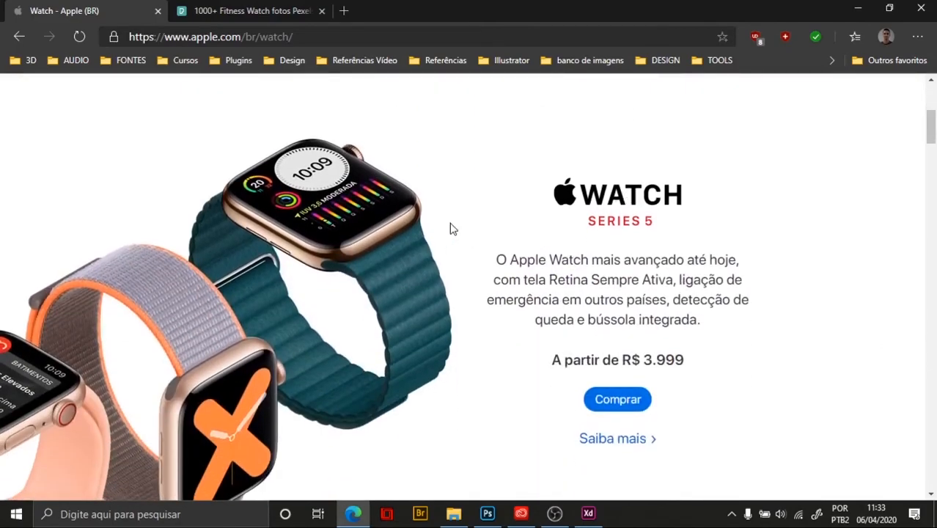
{"action": "scroll", "coordinate": [623, 305], "scroll_direction": "down", "scroll_amount": 6}
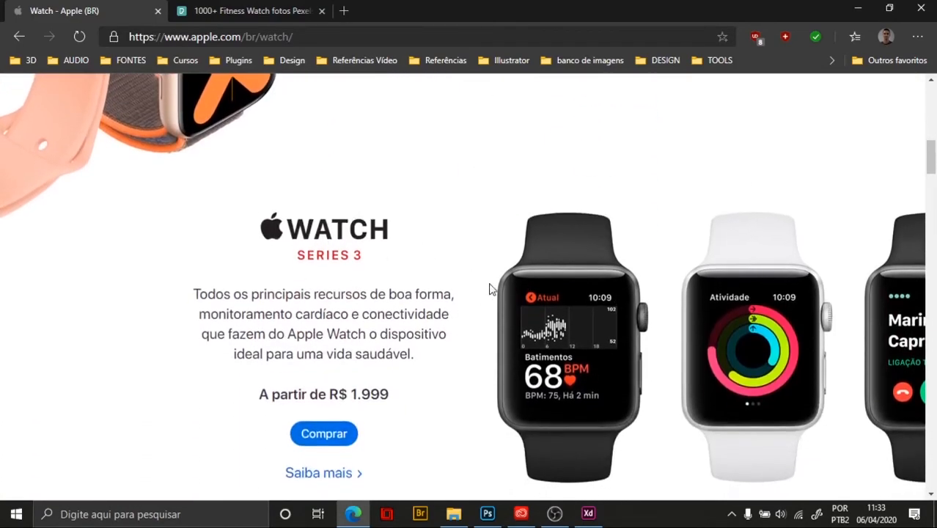
{"action": "scroll", "coordinate": [596, 225], "scroll_direction": "up", "scroll_amount": 5}
{"action": "scroll", "coordinate": [497, 395], "scroll_direction": "down", "scroll_amount": 4}
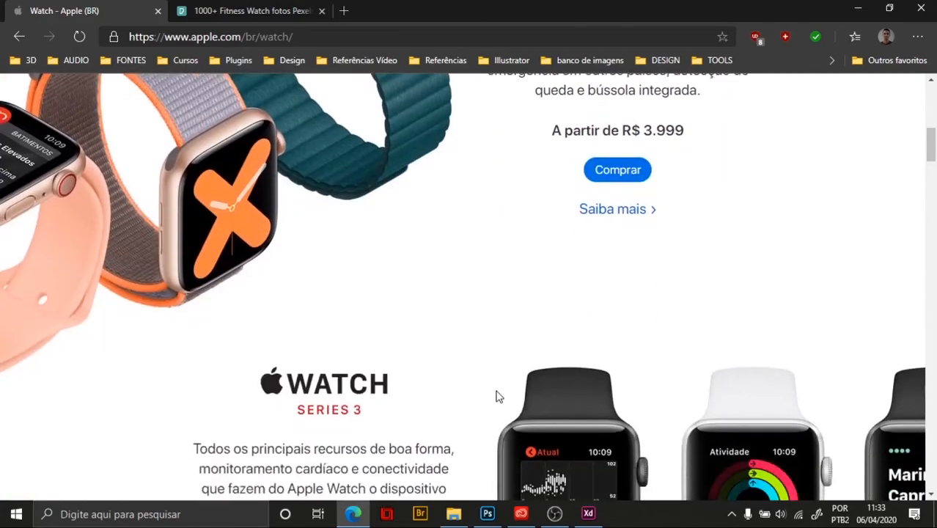
{"action": "scroll", "coordinate": [532, 264], "scroll_direction": "up", "scroll_amount": 3}
{"action": "scroll", "coordinate": [582, 303], "scroll_direction": "down", "scroll_amount": 2}
{"action": "scroll", "coordinate": [550, 337], "scroll_direction": "up", "scroll_amount": 5}
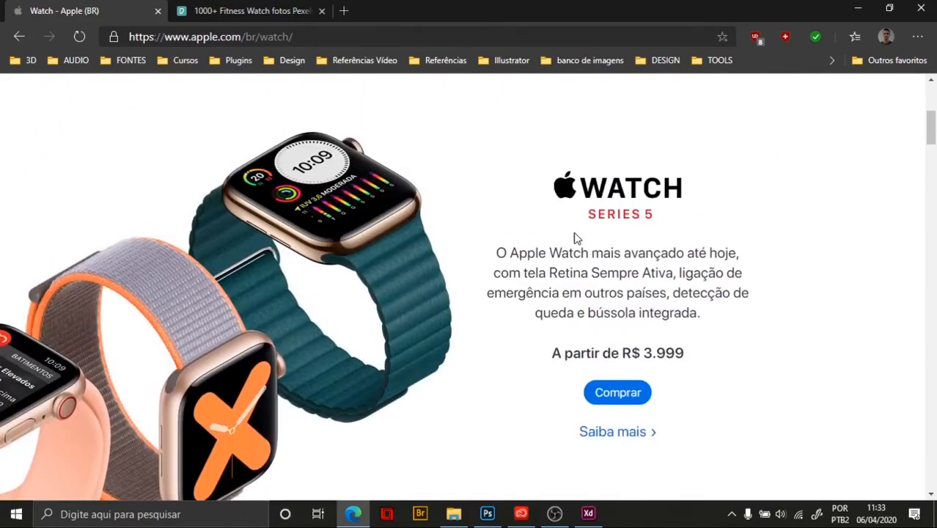
Copy the headline "O smartwatch número 1 do mundo são dois." from the Apple Watch page
{"action": "left_click_drag", "start_coordinate": [555, 323], "coordinate": [577, 331]}
{"action": "left_click", "coordinate": [400, 220]}
{"action": "right_click", "coordinate": [501, 255]}
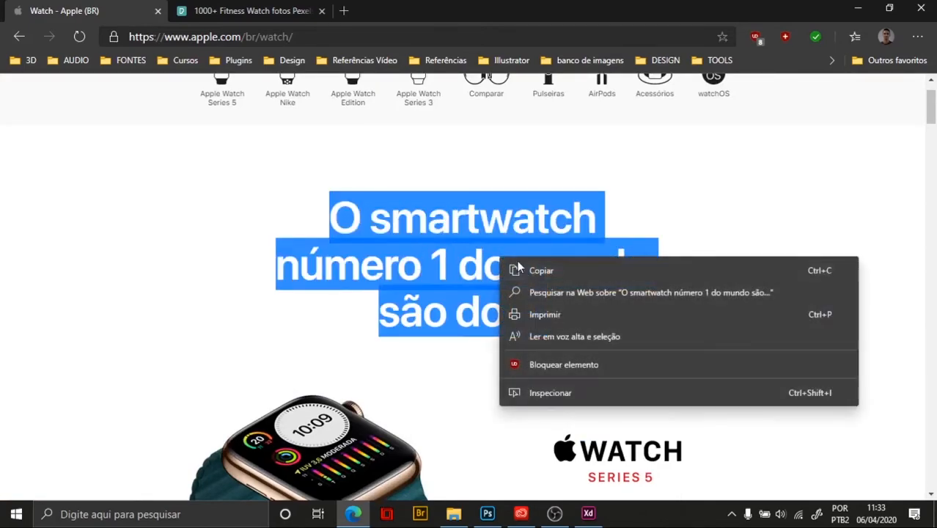
{"action": "left_click", "coordinate": [539, 272]}
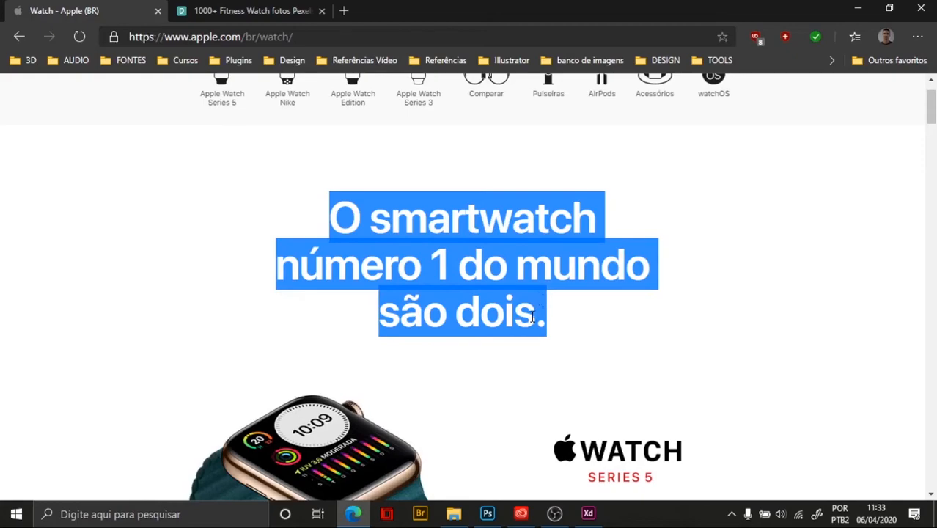
Switch back to Adobe XD and delete the selected placeholder rectangle from the white section
{"action": "key", "text": "alt+Tab"}
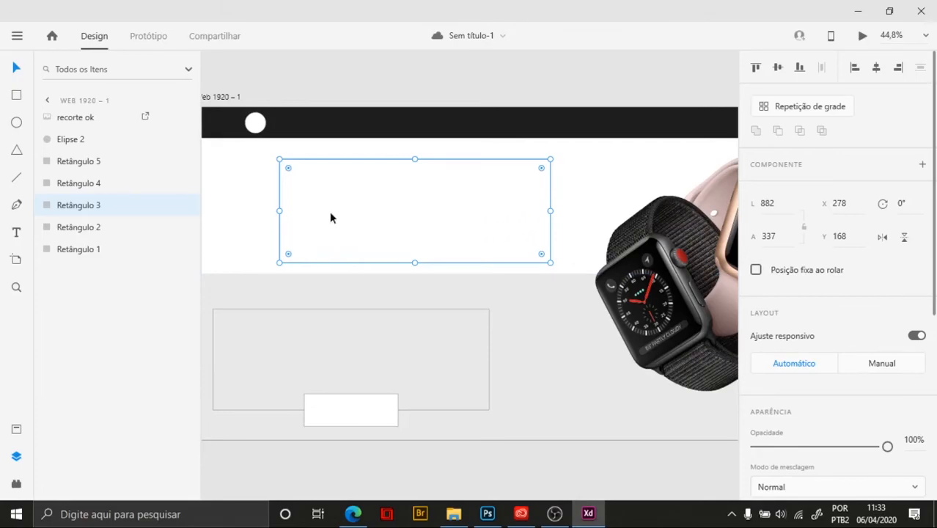
{"action": "key", "text": "Delete"}
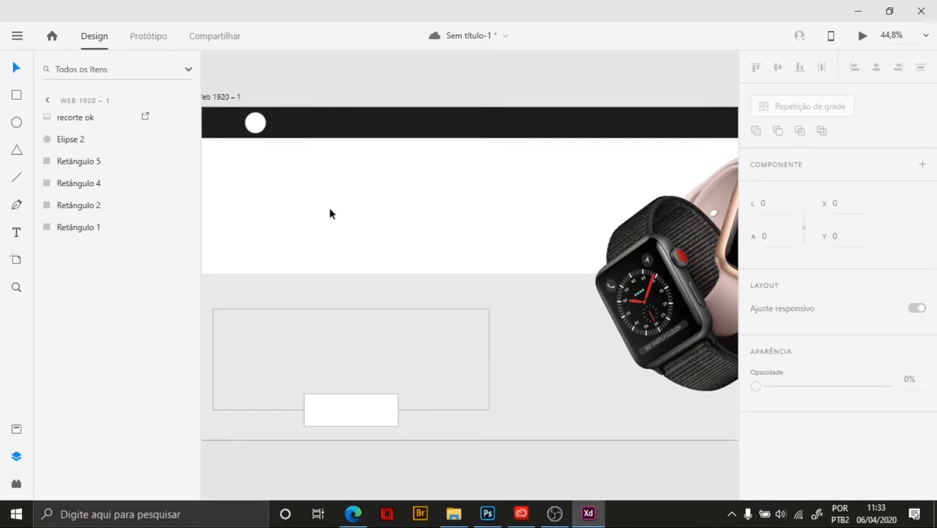
Add a text object containing a person's full name in the white section of the artboard
{"action": "left_click", "coordinate": [17, 234]}
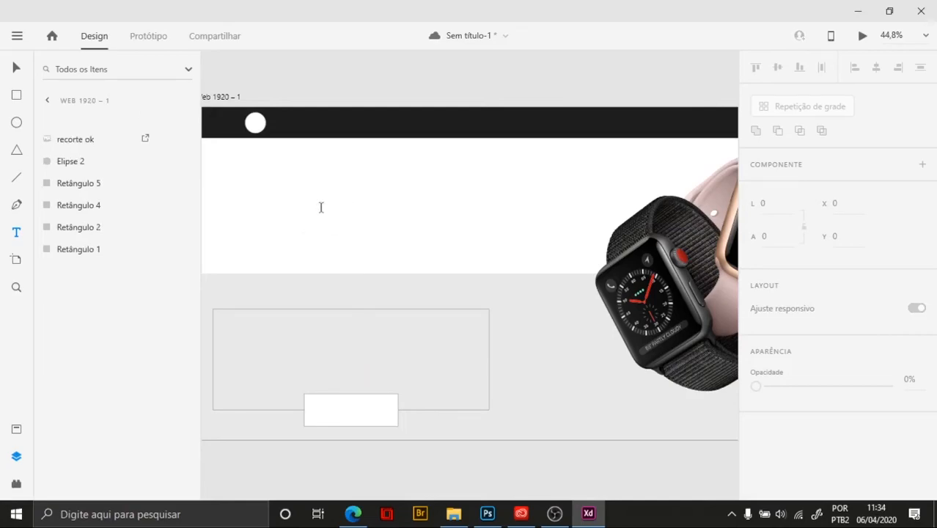
{"action": "left_click", "coordinate": [319, 197]}
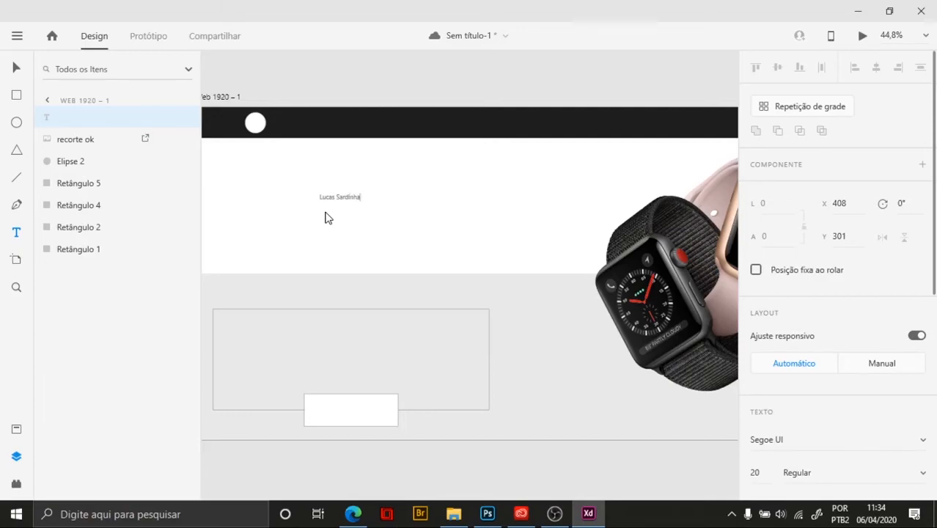
{"action": "left_click", "coordinate": [16, 69]}
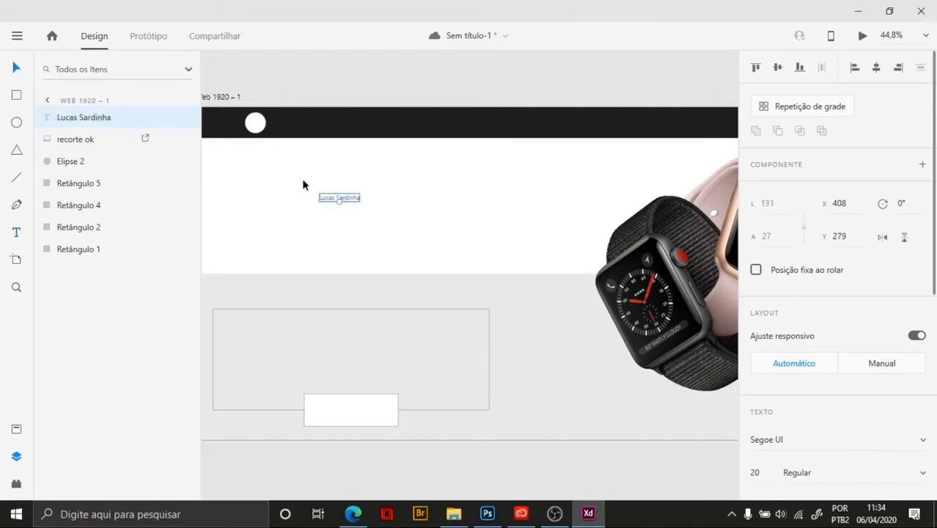
Enlarge the name text to size 77 at about X 221, Y 279, and delete it
{"action": "scroll", "coordinate": [368, 193], "scroll_direction": "up", "scroll_amount": 3}
{"action": "scroll", "coordinate": [430, 236], "scroll_direction": "up", "scroll_amount": 2}
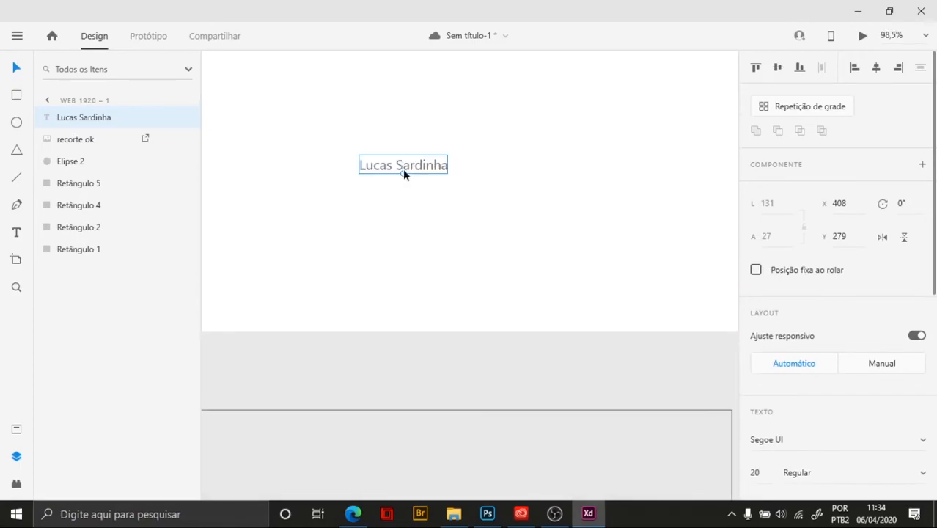
{"action": "left_click_drag", "start_coordinate": [403, 173], "coordinate": [405, 246]}
{"action": "scroll", "coordinate": [428, 198], "scroll_direction": "down", "scroll_amount": 5}
{"action": "left_click_drag", "start_coordinate": [530, 180], "coordinate": [488, 183]}
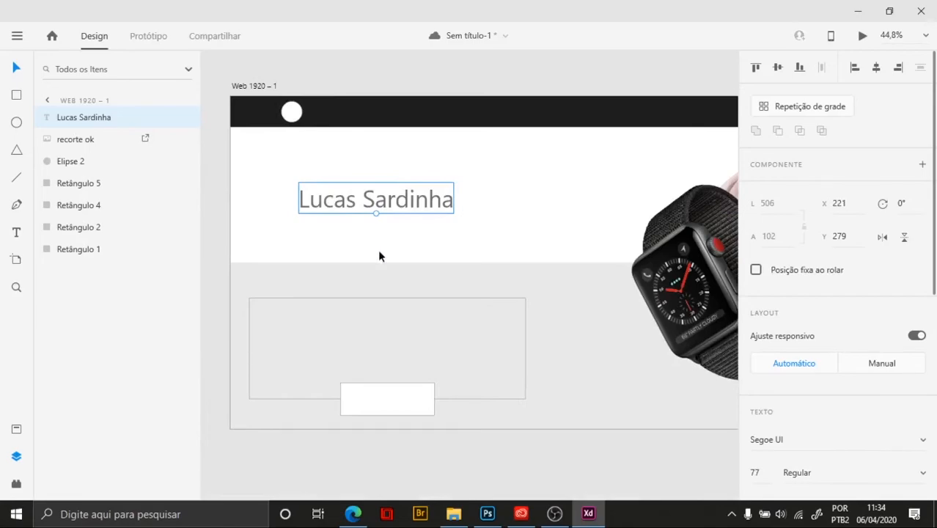
{"action": "key", "text": "Escape"}
Switch to the Apple Watch page in Edge to recheck the headline, and return to Adobe XD
{"action": "key", "text": "alt+Tab"}
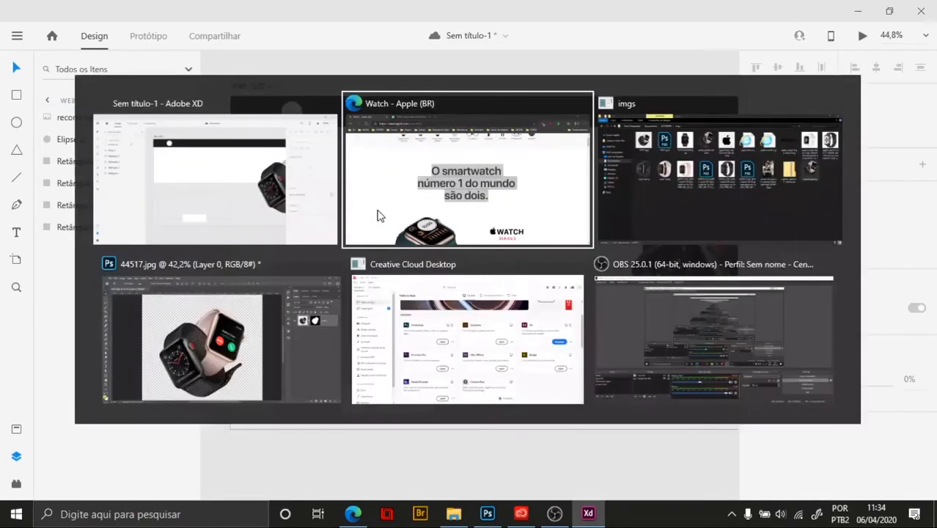
{"action": "left_click", "coordinate": [283, 196]}
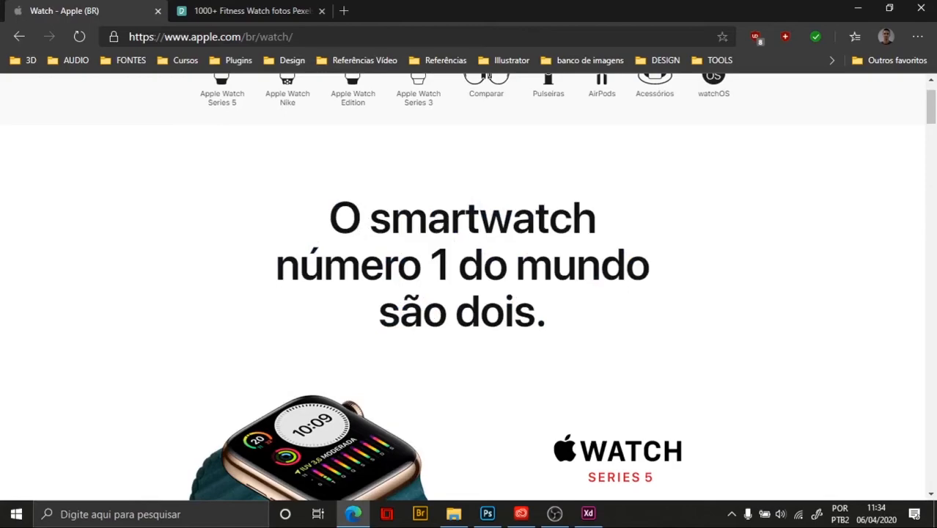
{"action": "key", "text": "alt+Tab"}
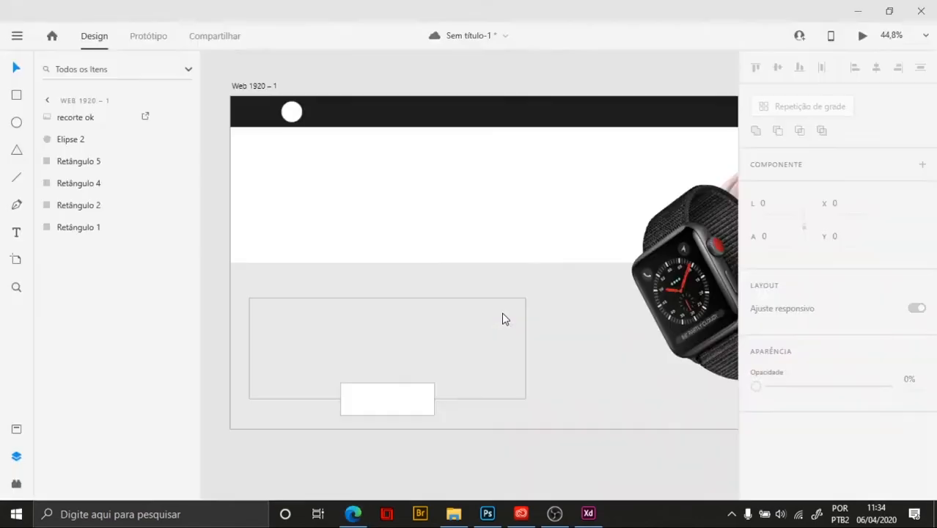
Add an area text box about 795 by 352 in the white section containing "O smartwatch número 1 do mundo são dois."
{"action": "left_click", "coordinate": [16, 232]}
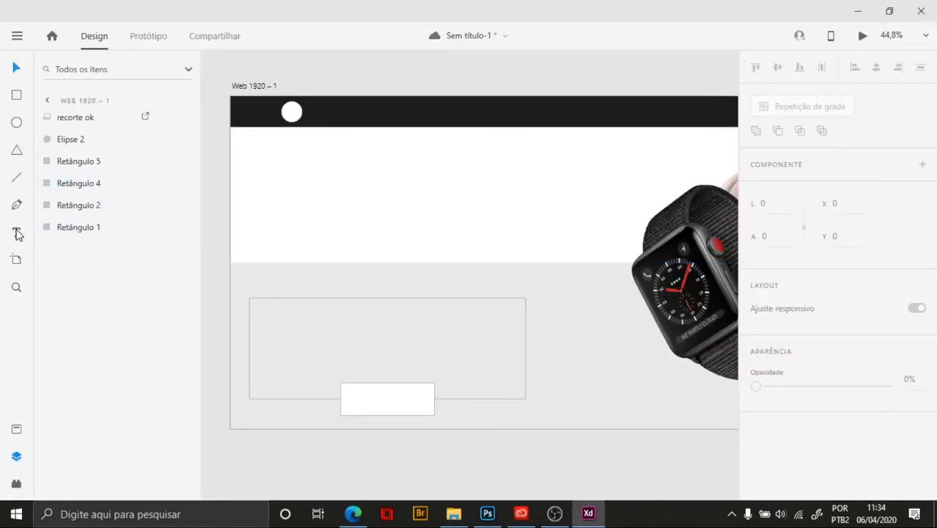
{"action": "left_click_drag", "start_coordinate": [318, 174], "coordinate": [561, 281]}
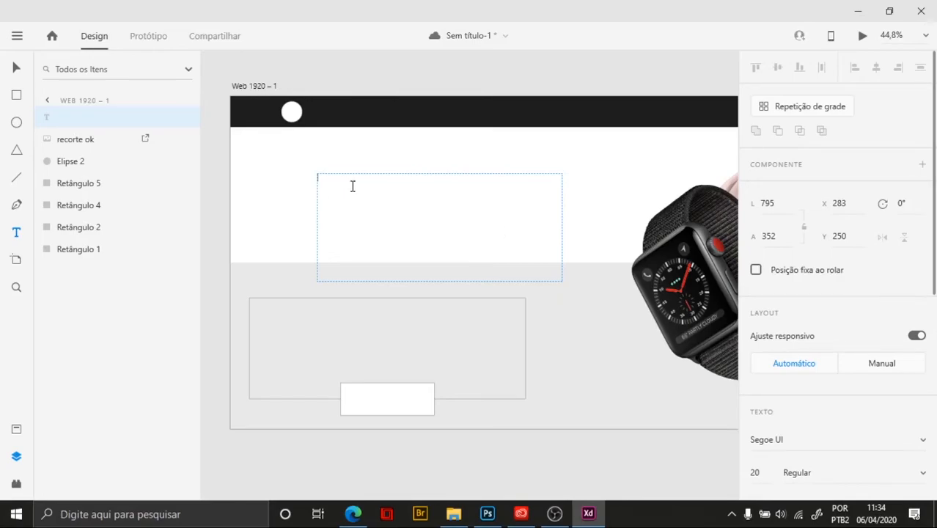
{"action": "type", "text": "O smartwatch número 1 do mundo são dois."}
{"action": "type", "text": "O smartwatch número 1 do mundo são dois."}
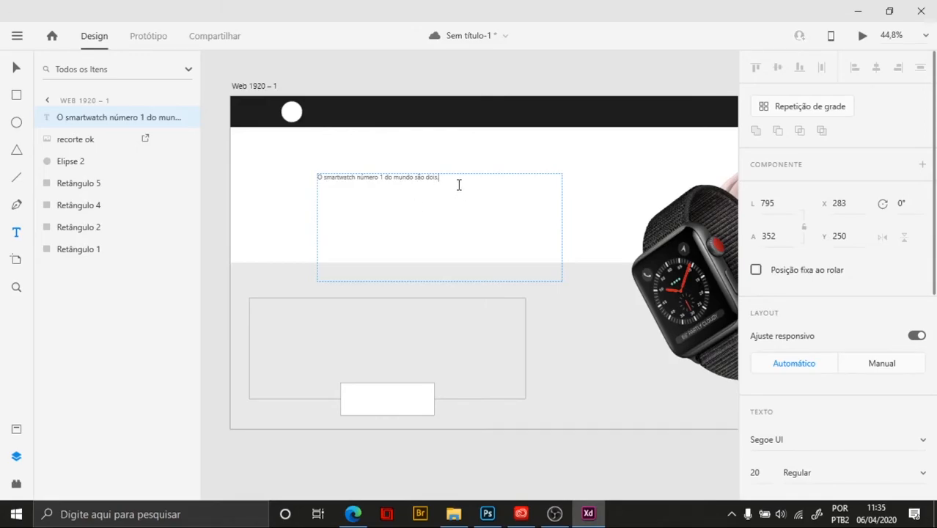
Select the whole headline text and set its font size to 80
{"action": "left_click_drag", "start_coordinate": [445, 180], "coordinate": [309, 185]}
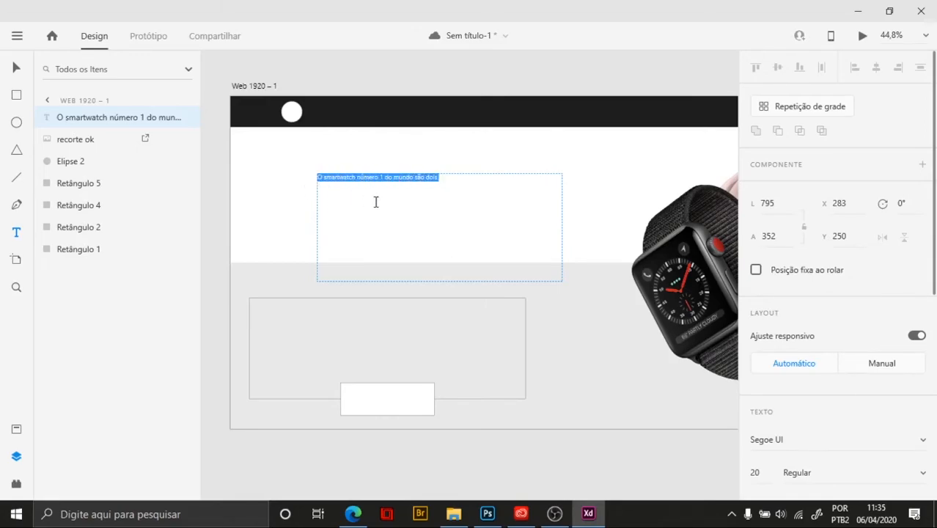
{"action": "scroll", "coordinate": [794, 387], "scroll_direction": "down", "scroll_amount": 3}
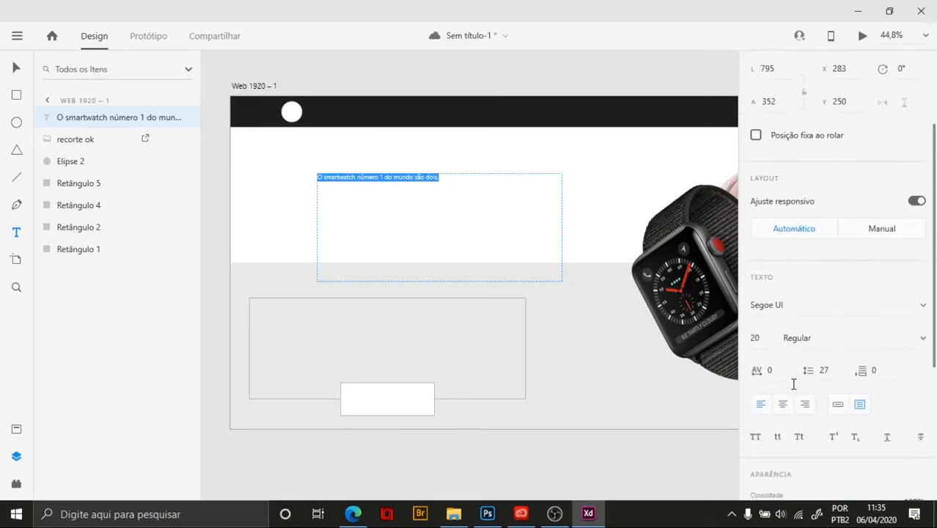
{"action": "scroll", "coordinate": [793, 384], "scroll_direction": "down", "scroll_amount": 2}
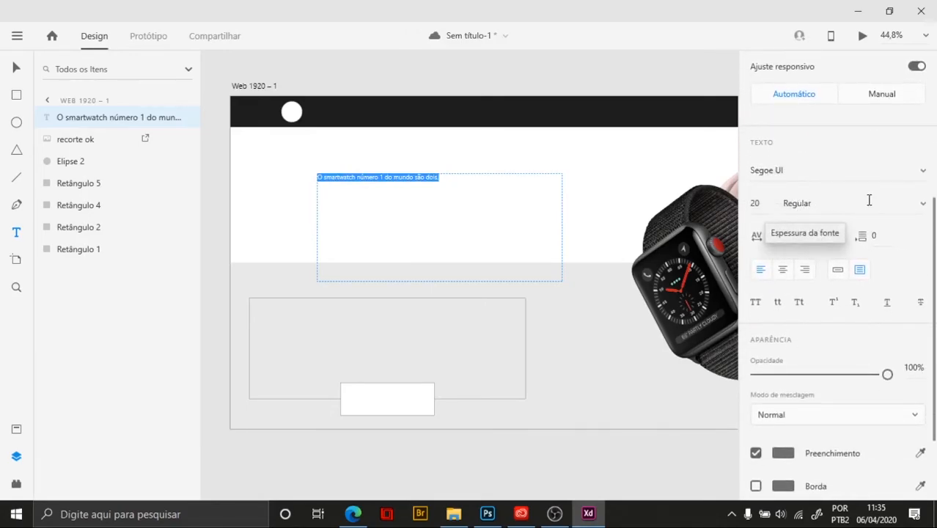
{"action": "left_click", "coordinate": [762, 203]}
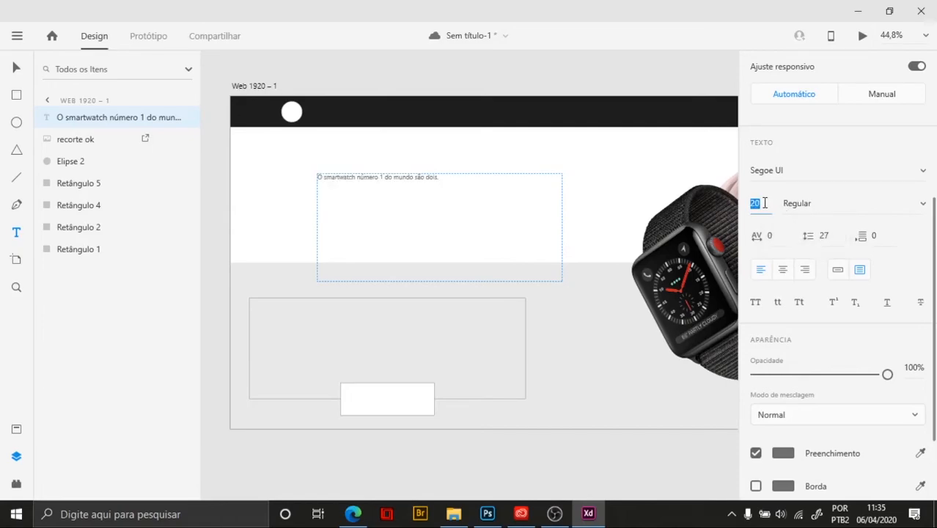
{"action": "key", "text": "Up"}
{"action": "key", "text": "Up"}
{"action": "key", "text": "Up"}
{"action": "key", "text": "Up"}
{"action": "key", "text": "Up"}
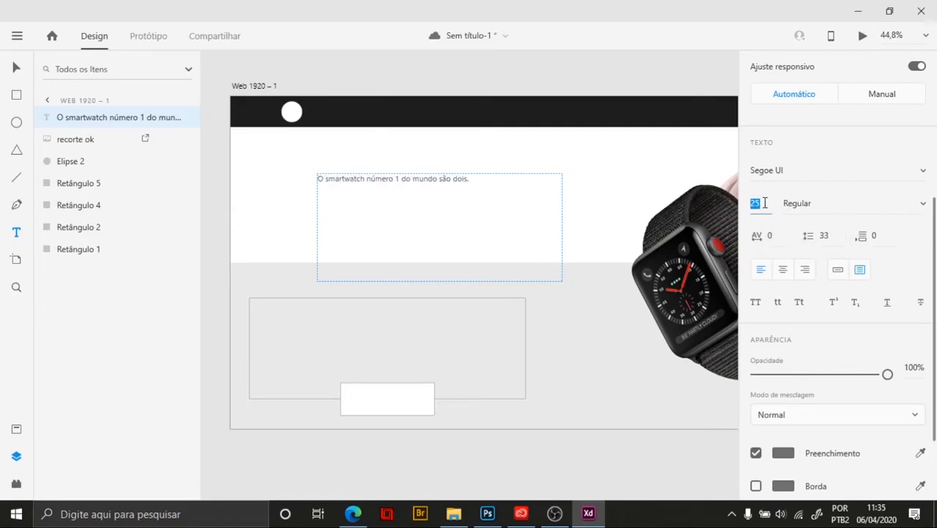
{"action": "type", "text": "80"}
{"action": "key", "text": "Return"}
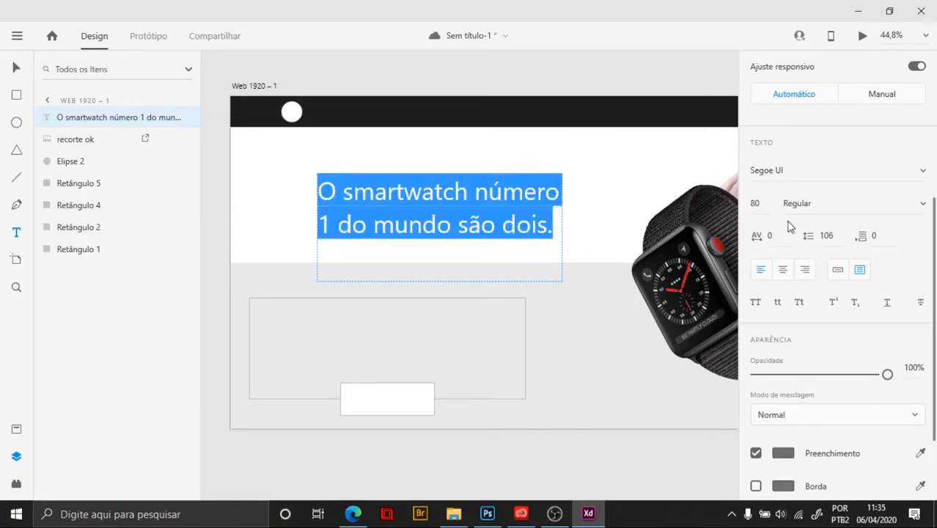
Set the headline text's font size to 90
{"action": "left_click_drag", "start_coordinate": [765, 203], "coordinate": [739, 203]}
{"action": "type", "text": "90"}
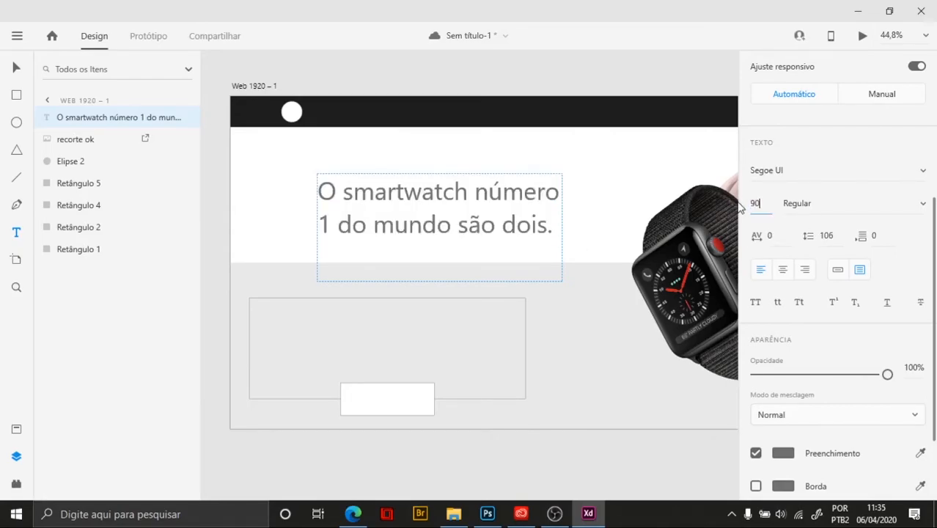
{"action": "key", "text": "Return"}
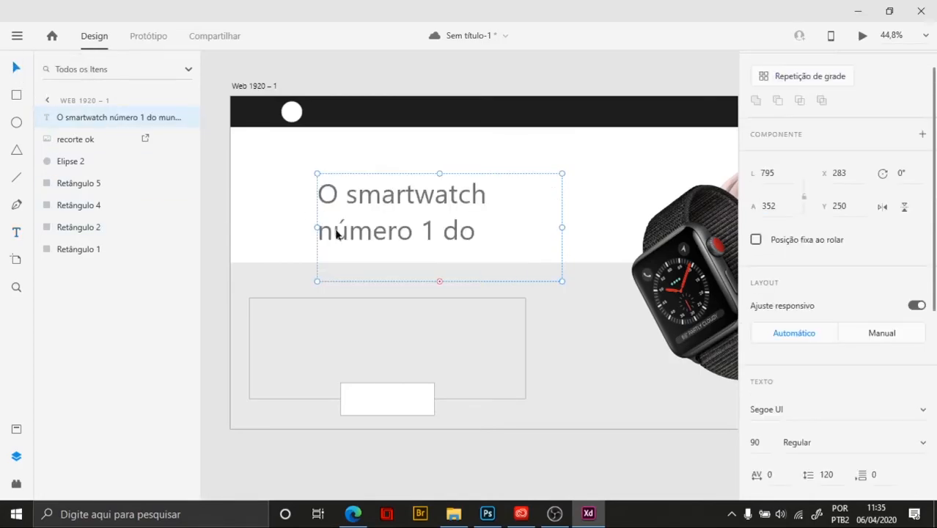
Resize and move the headline's text box to about 841 wide and 414 high at about X 339, Y 159
{"action": "left_click_drag", "start_coordinate": [317, 227], "coordinate": [344, 229]}
{"action": "left_click_drag", "start_coordinate": [420, 190], "coordinate": [411, 163]}
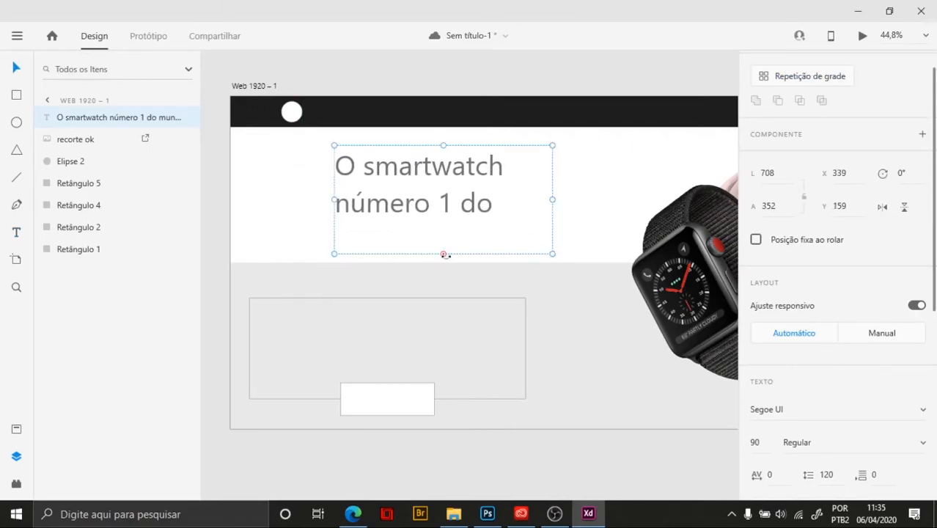
{"action": "mouse_move", "coordinate": [443, 253]}
{"action": "left_mouse_down"}
{"action": "mouse_move", "coordinate": [441, 263]}
{"action": "mouse_move", "coordinate": [442, 236]}
{"action": "left_mouse_up"}
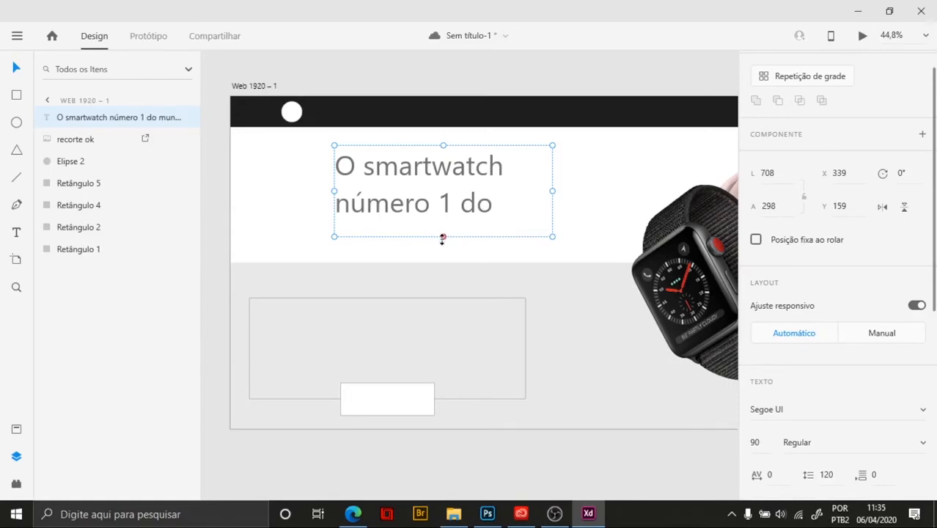
{"action": "left_click_drag", "start_coordinate": [443, 238], "coordinate": [438, 272]}
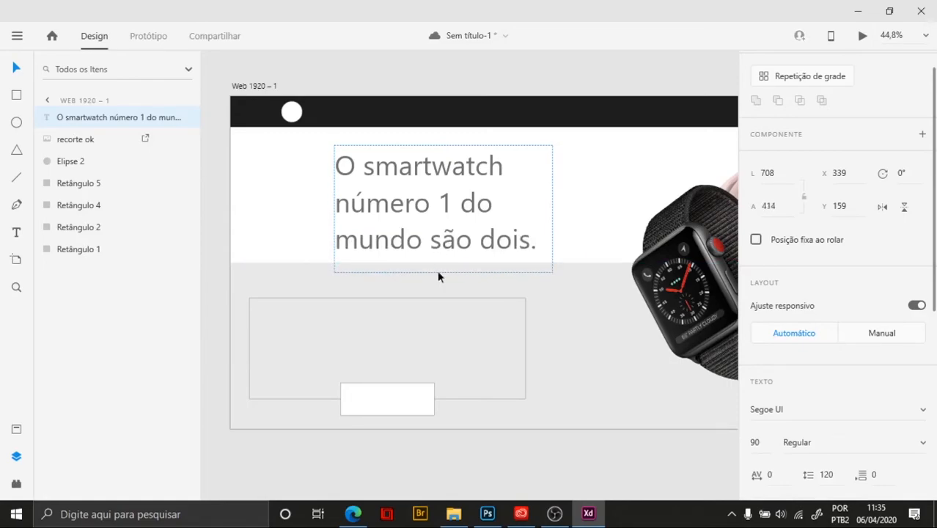
{"action": "left_click_drag", "start_coordinate": [553, 210], "coordinate": [592, 208]}
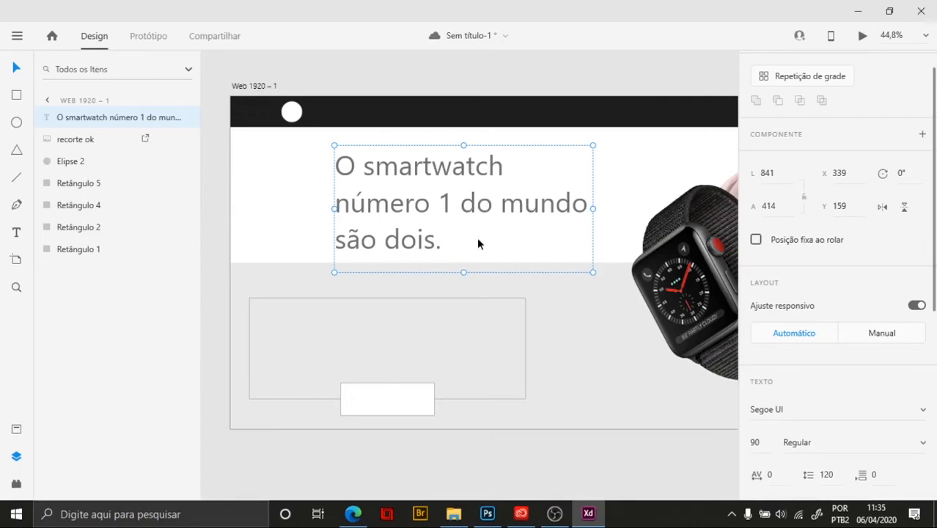
Center-align the headline text and move its box toward the watch image, to about X 415, Y 159
{"action": "left_click", "coordinate": [604, 180]}
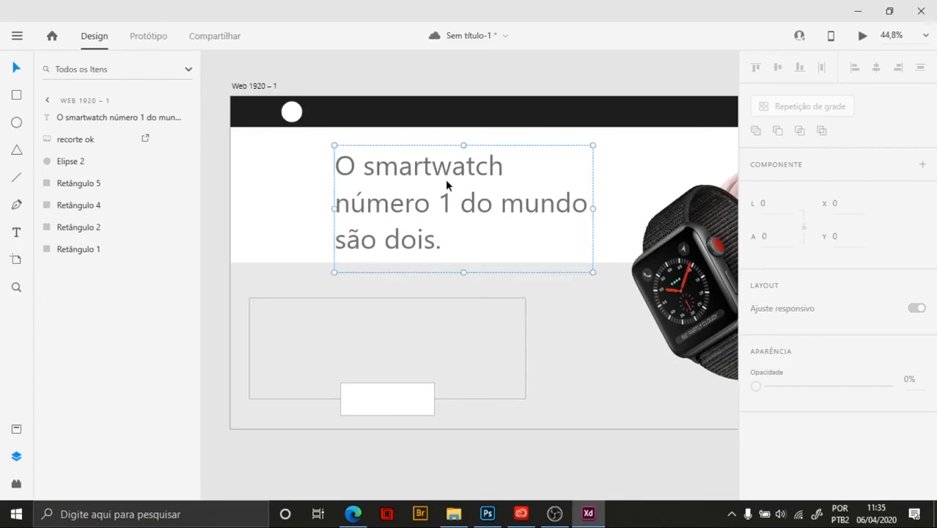
{"action": "left_click", "coordinate": [419, 182]}
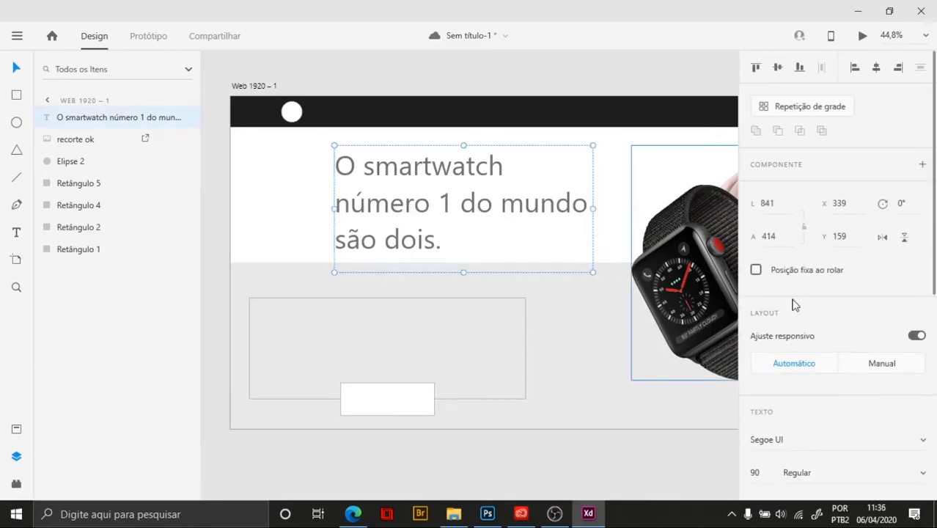
{"action": "scroll", "coordinate": [846, 305], "scroll_direction": "down", "scroll_amount": 3}
{"action": "scroll", "coordinate": [847, 304], "scroll_direction": "down", "scroll_amount": 2}
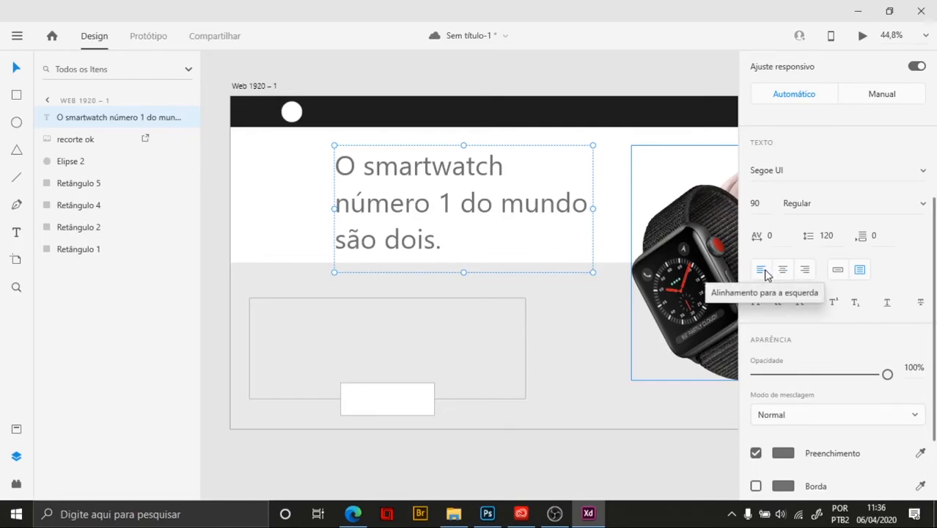
{"action": "left_click", "coordinate": [805, 270]}
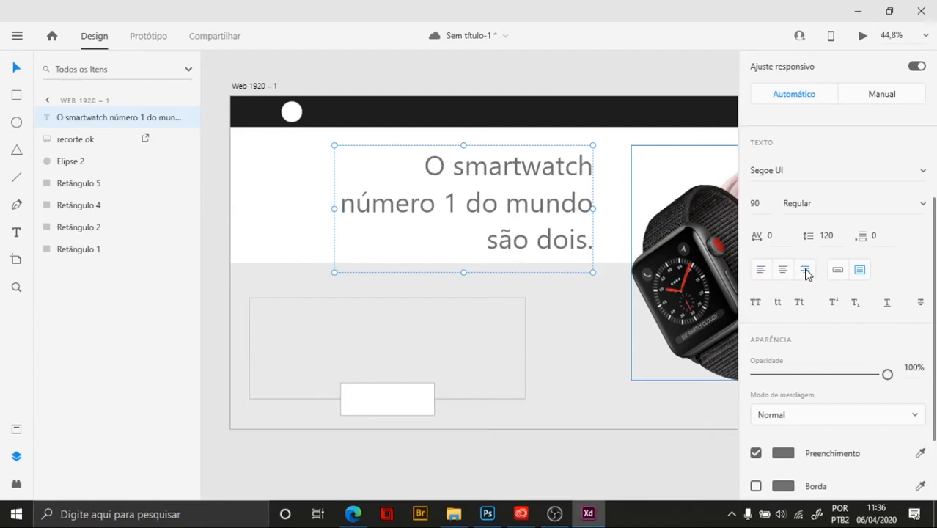
{"action": "left_click", "coordinate": [784, 271]}
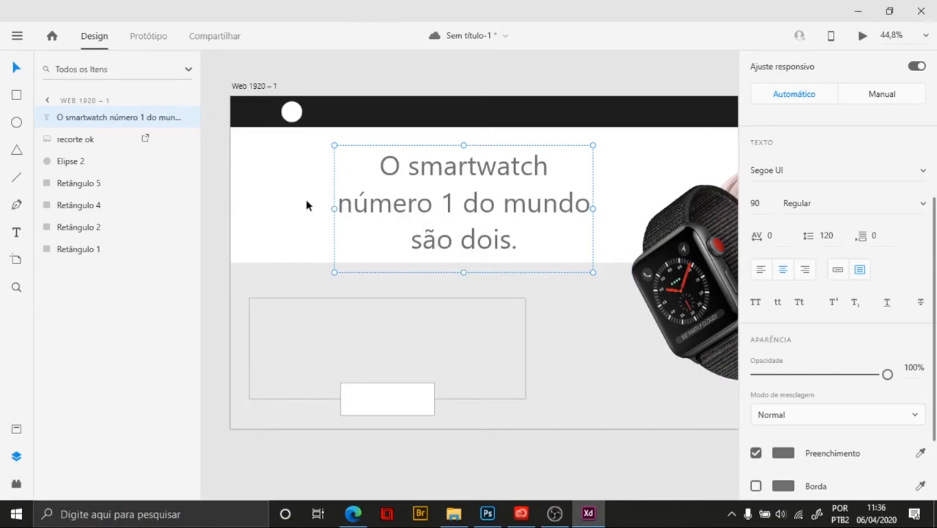
{"action": "left_click_drag", "start_coordinate": [502, 208], "coordinate": [527, 205]}
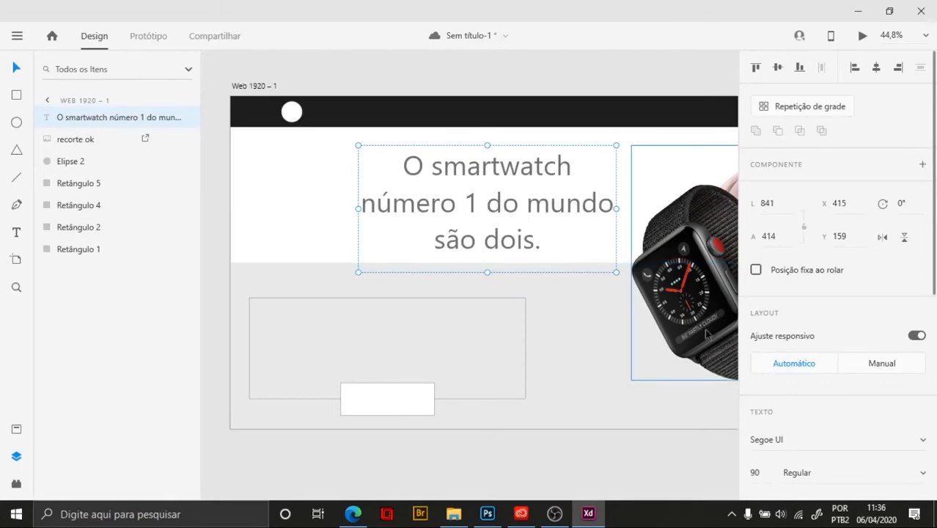
Set the headline's font weight to Bold, widen its box to about 912 and place it at about X 358, Y 172
{"action": "scroll", "coordinate": [801, 412], "scroll_direction": "down", "scroll_amount": 2}
{"action": "left_click", "coordinate": [794, 312]}
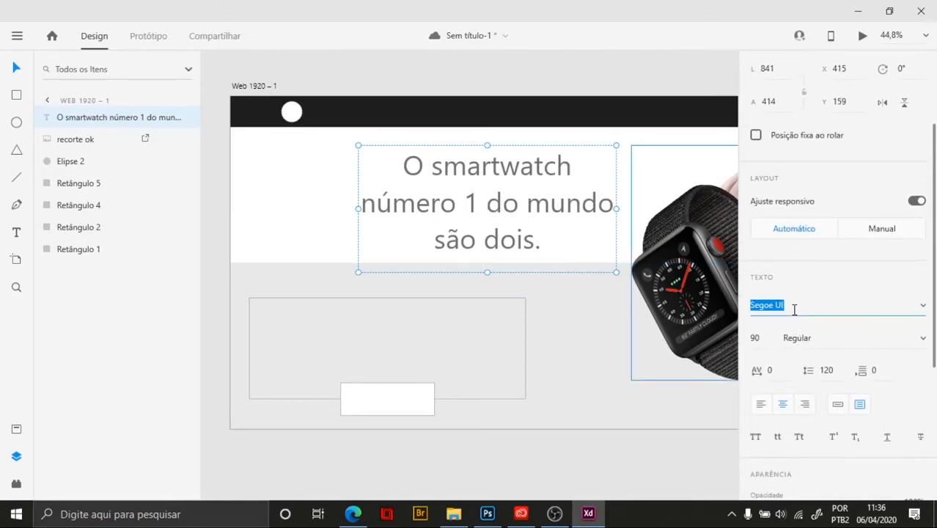
{"action": "left_click", "coordinate": [818, 335]}
{"action": "key", "text": "Down"}
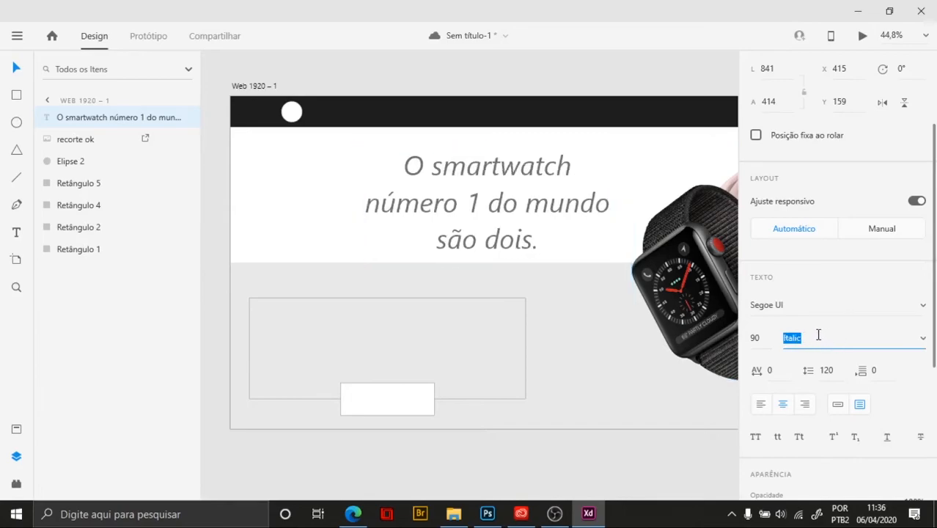
{"action": "left_click", "coordinate": [826, 340]}
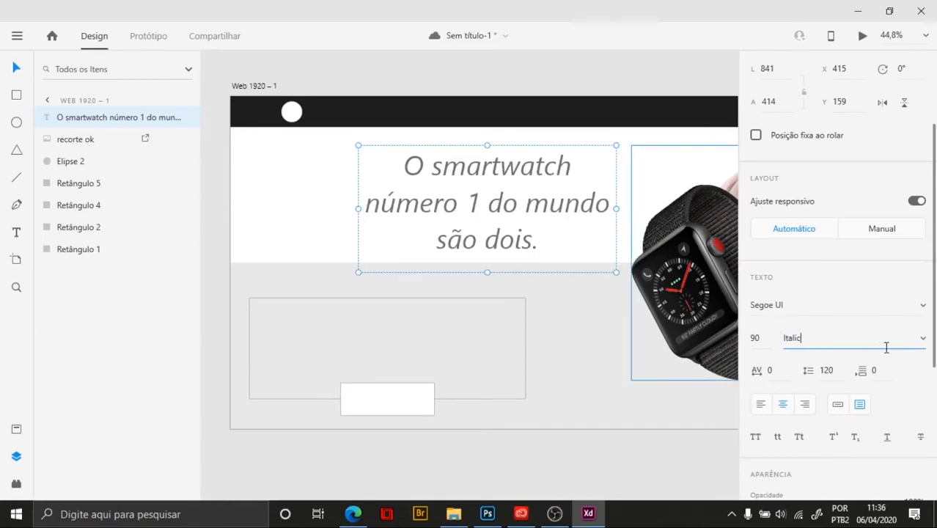
{"action": "left_click", "coordinate": [922, 340]}
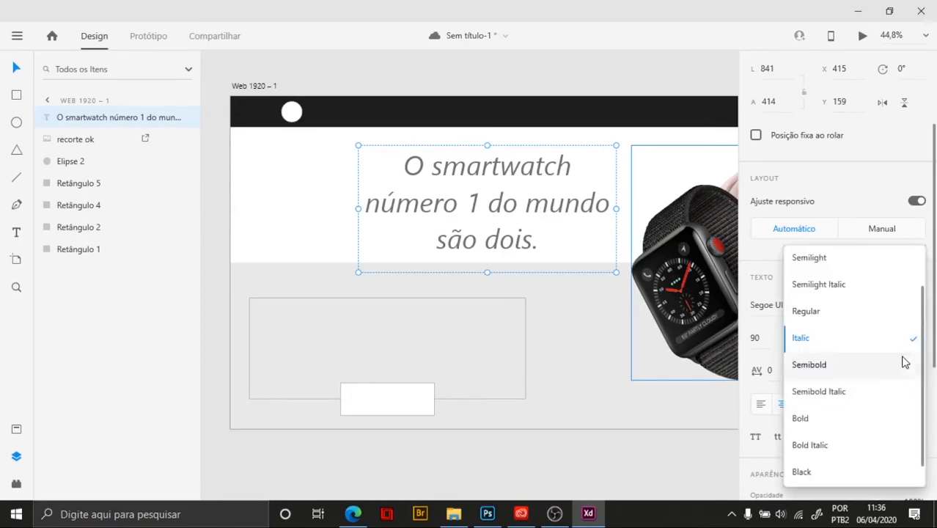
{"action": "left_click", "coordinate": [856, 419]}
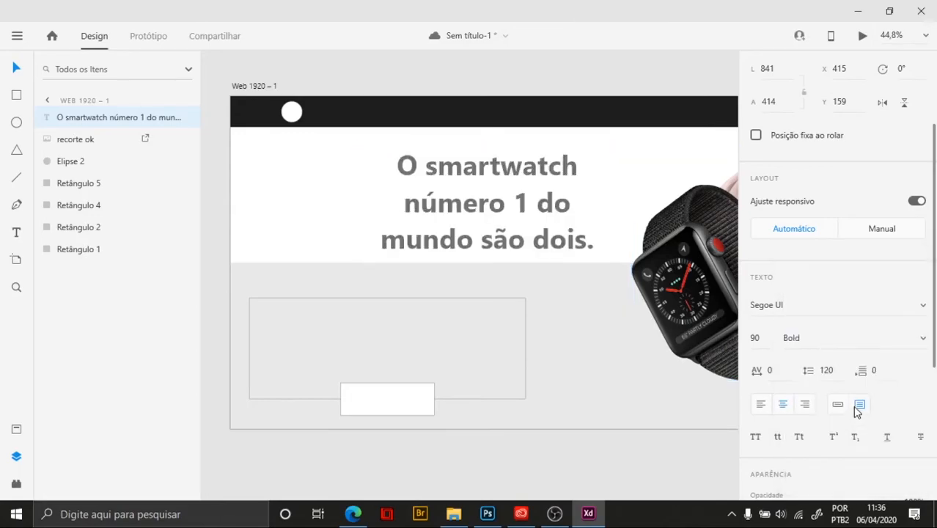
{"action": "left_click_drag", "start_coordinate": [359, 209], "coordinate": [336, 210]}
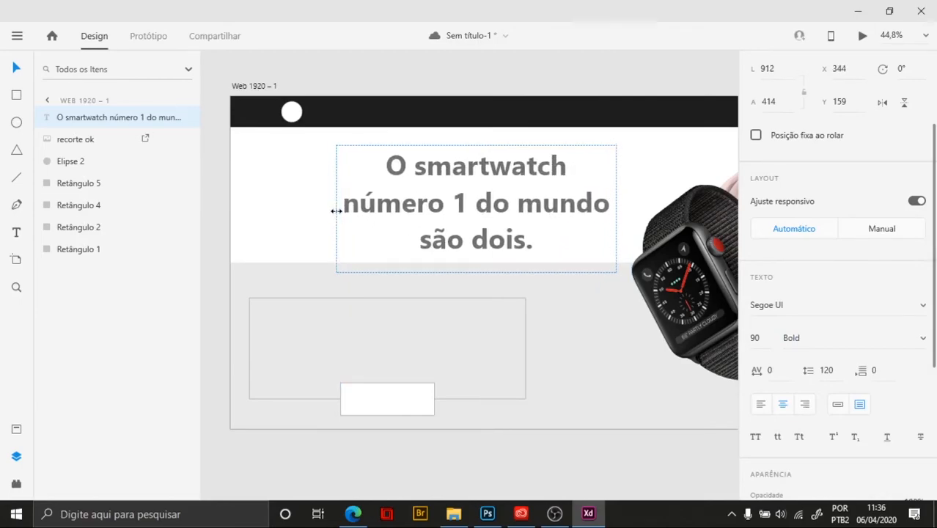
{"action": "mouse_move", "coordinate": [508, 179]}
{"action": "left_mouse_down"}
{"action": "mouse_move", "coordinate": [510, 208]}
{"action": "mouse_move", "coordinate": [517, 180]}
{"action": "left_mouse_up"}
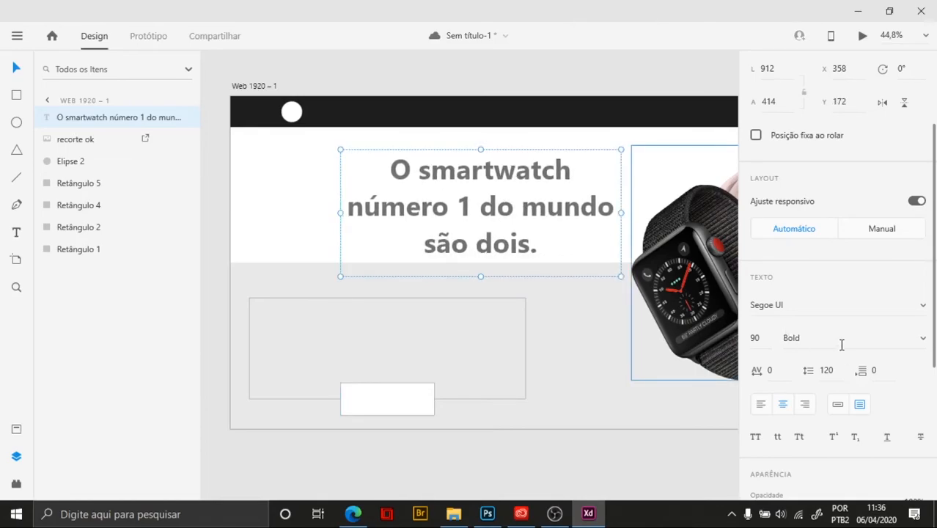
{"action": "left_click", "coordinate": [352, 513]}
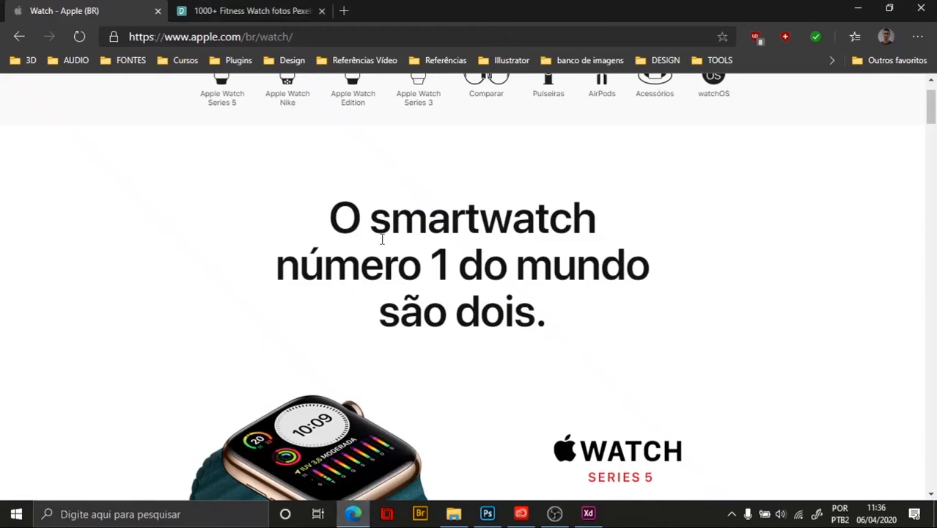
{"action": "key", "text": "alt+Tab"}
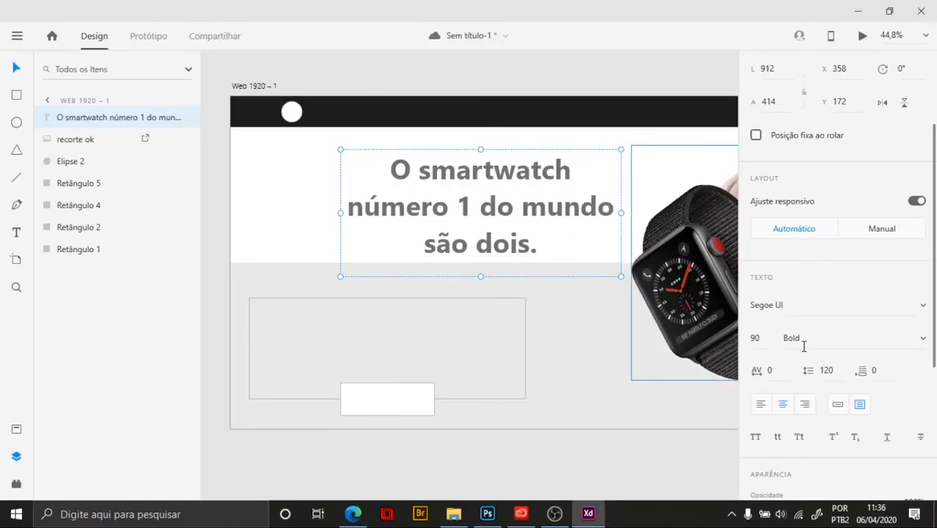
{"action": "left_click", "coordinate": [918, 342]}
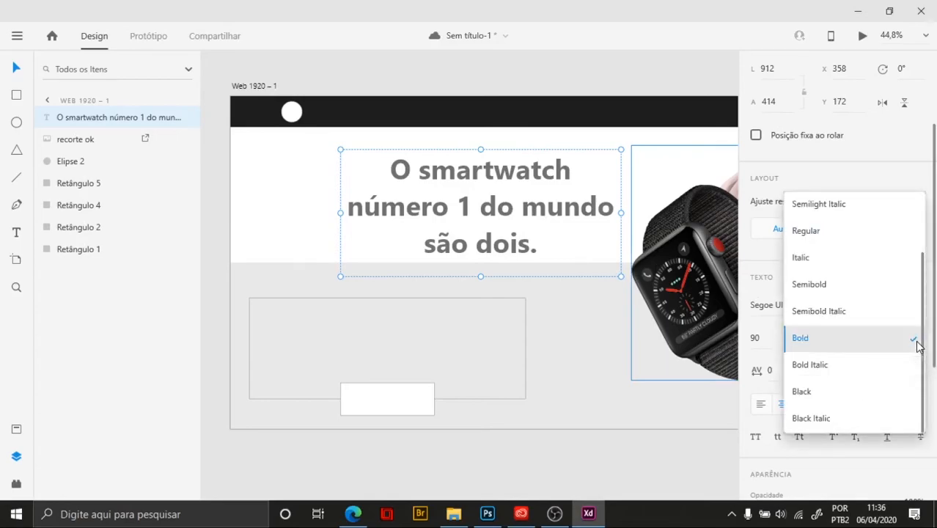
{"action": "left_click", "coordinate": [879, 366]}
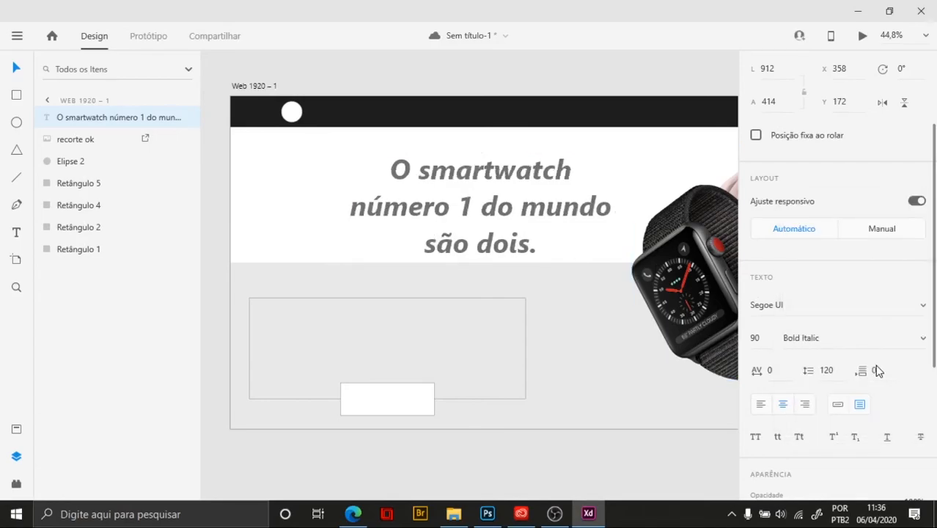
{"action": "left_click", "coordinate": [920, 344]}
{"action": "left_click", "coordinate": [883, 362]}
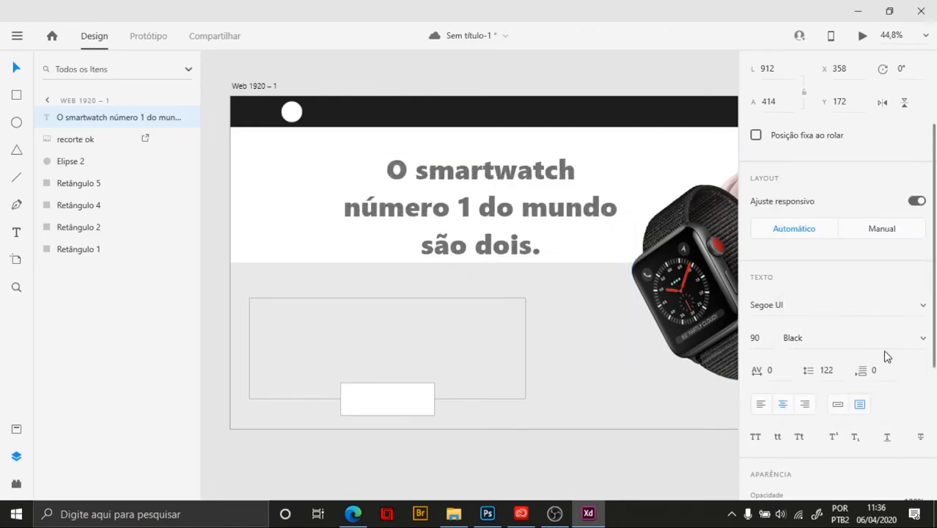
{"action": "left_click", "coordinate": [920, 338]}
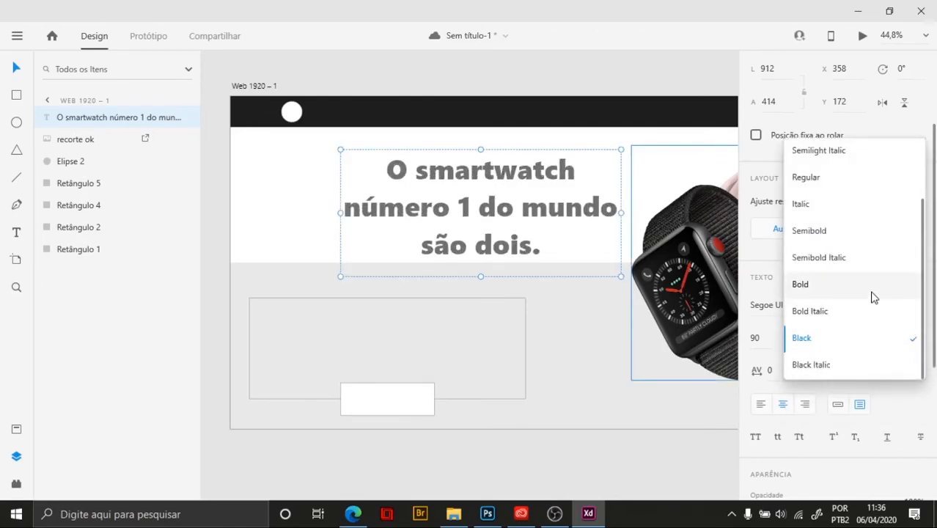
{"action": "left_click", "coordinate": [834, 233]}
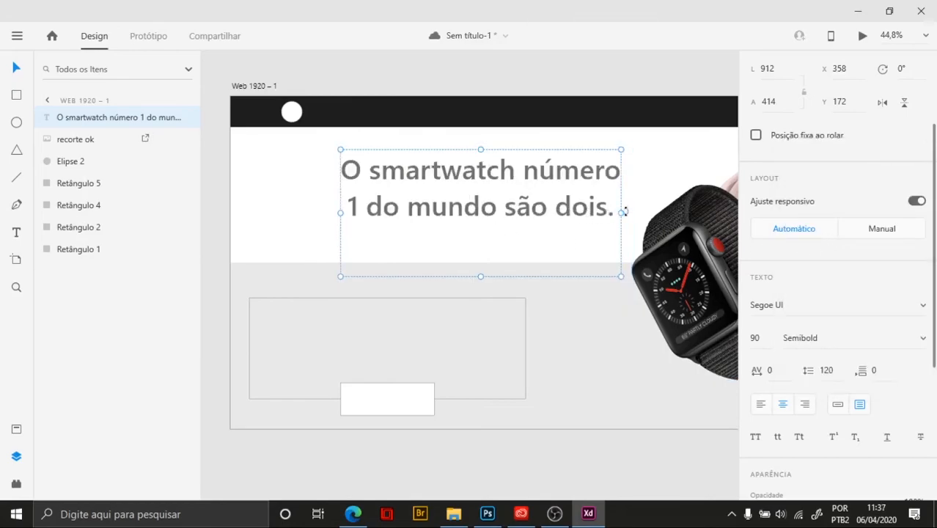
Narrow the headline's text box to about 867 wide and move it to about X 398, Y 279
{"action": "left_click_drag", "start_coordinate": [624, 212], "coordinate": [608, 211]}
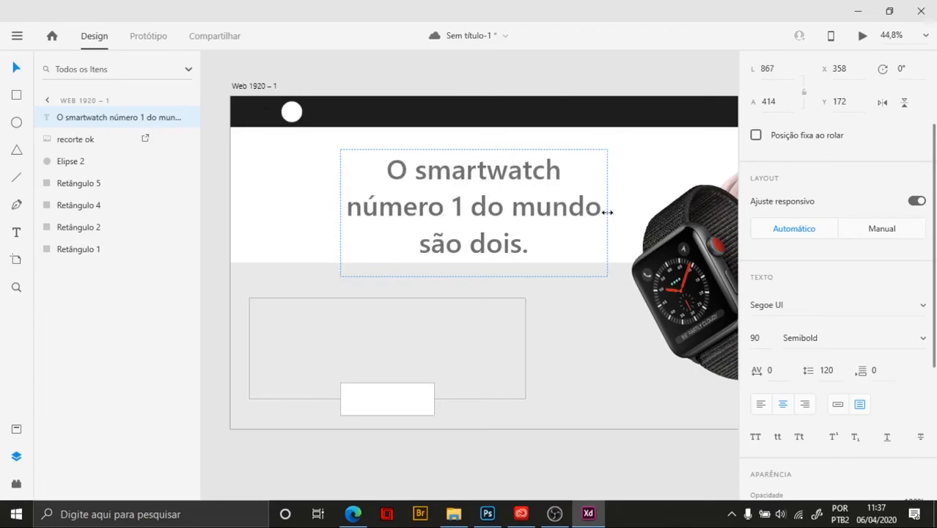
{"action": "left_click", "coordinate": [611, 383]}
{"action": "left_click", "coordinate": [600, 205]}
{"action": "left_click", "coordinate": [642, 184]}
{"action": "left_click_drag", "start_coordinate": [596, 67], "coordinate": [568, 62]}
{"action": "left_click", "coordinate": [509, 182]}
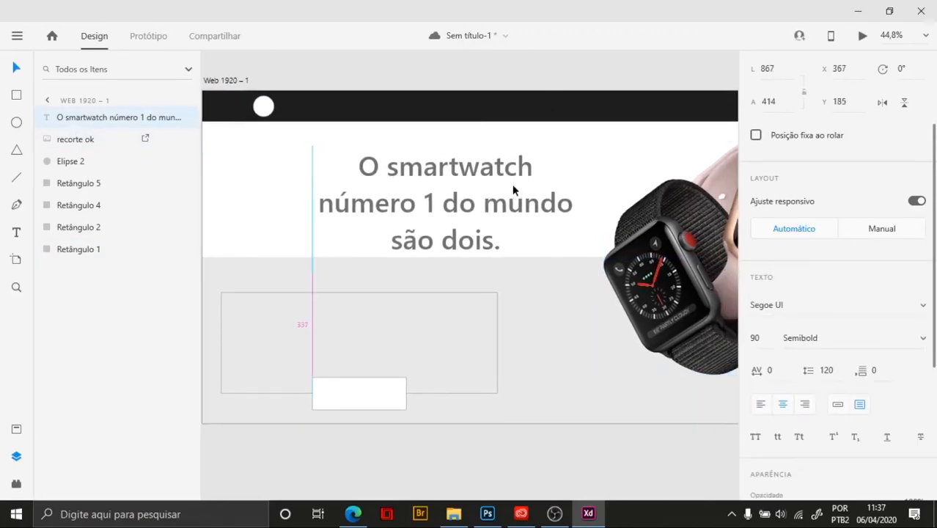
{"action": "left_click_drag", "start_coordinate": [516, 190], "coordinate": [517, 209]}
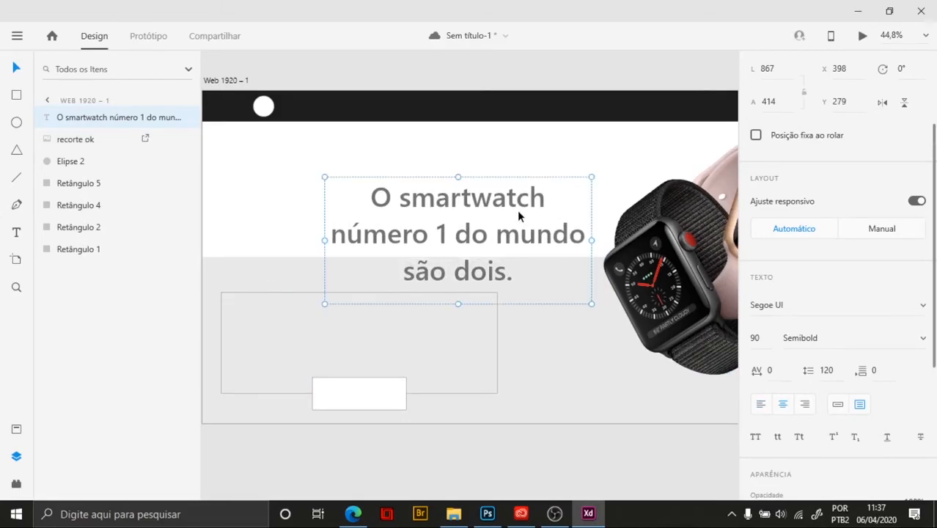
Set the headline's font weight to Bold, widen its box to about 883 and move it to about X 391, Y 159
{"action": "left_click", "coordinate": [922, 338]}
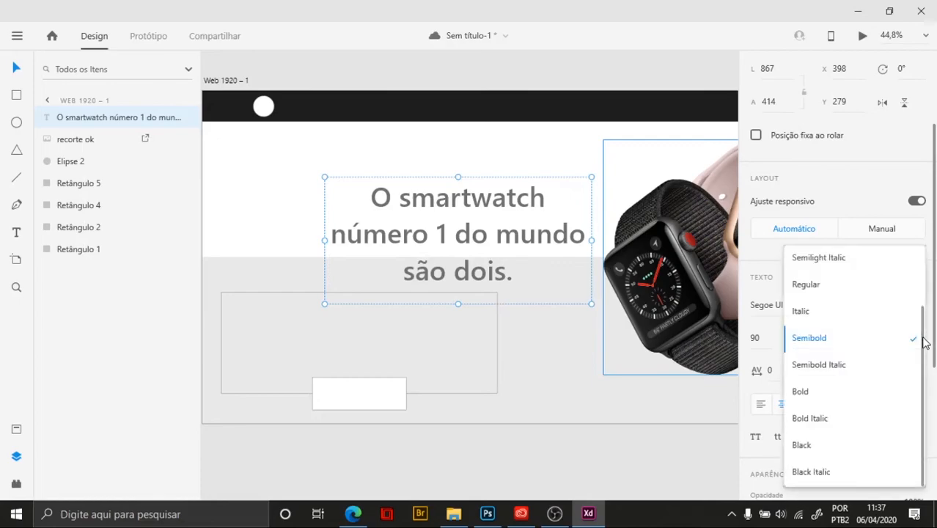
{"action": "left_click", "coordinate": [819, 390]}
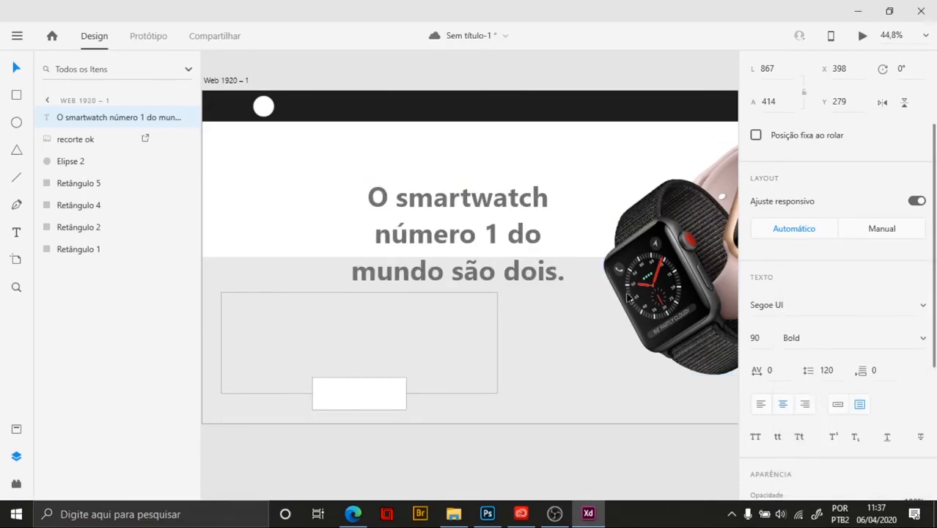
{"action": "left_click_drag", "start_coordinate": [589, 240], "coordinate": [595, 239]}
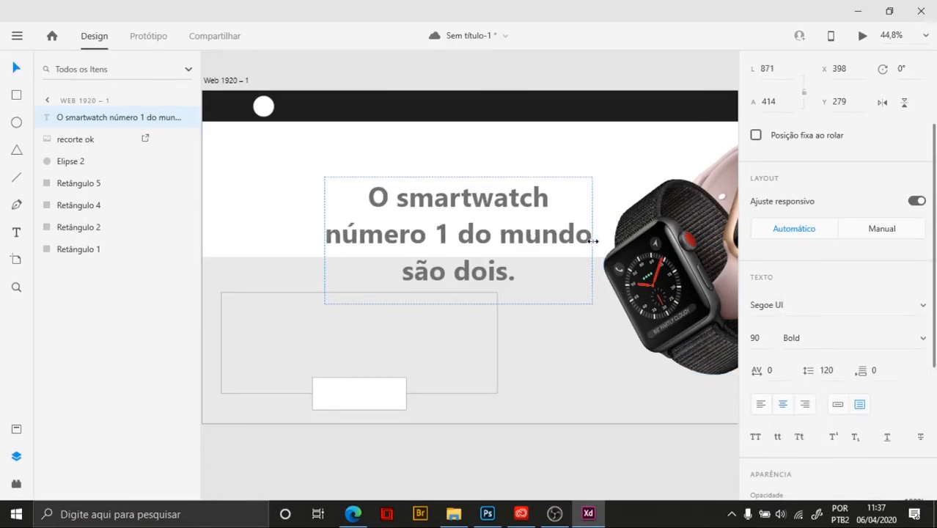
{"action": "left_click_drag", "start_coordinate": [468, 226], "coordinate": [463, 186]}
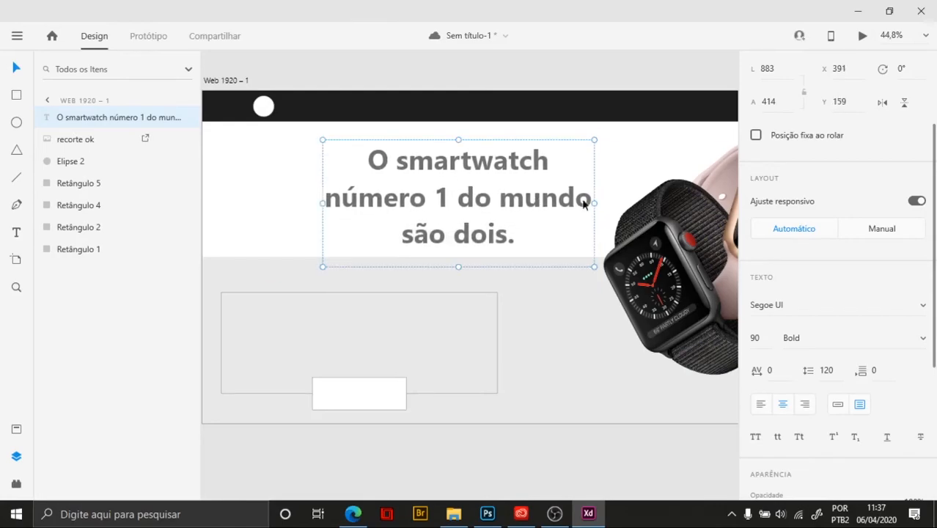
Center the headline's text box vertically and horizontally on the artboard
{"action": "left_click", "coordinate": [443, 196]}
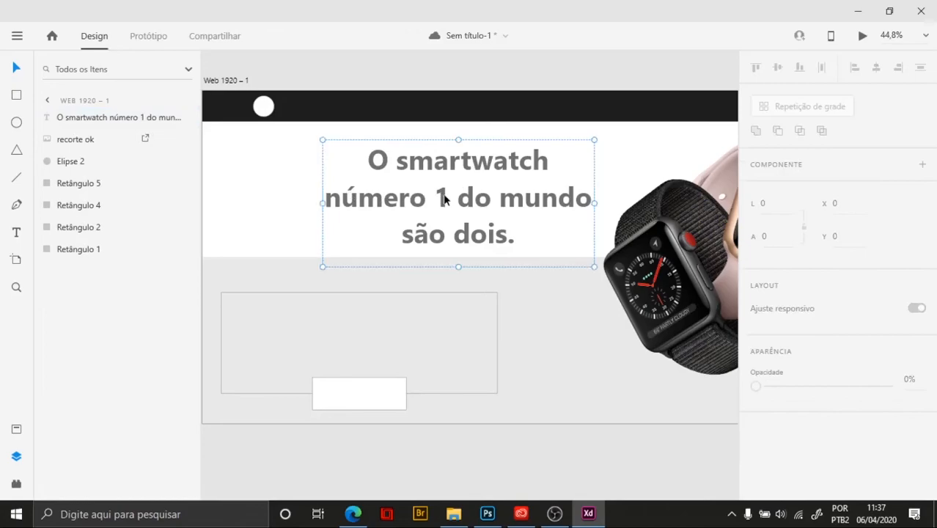
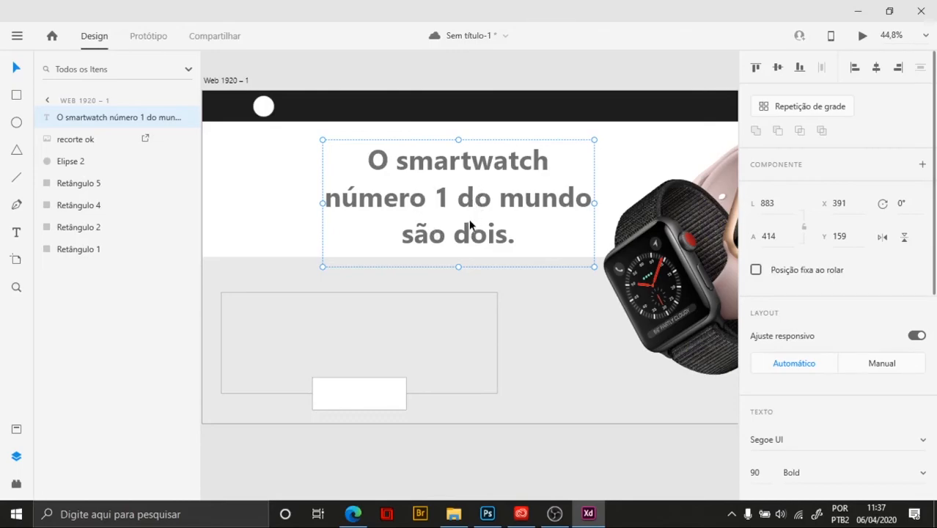
{"action": "left_click", "coordinate": [777, 68]}
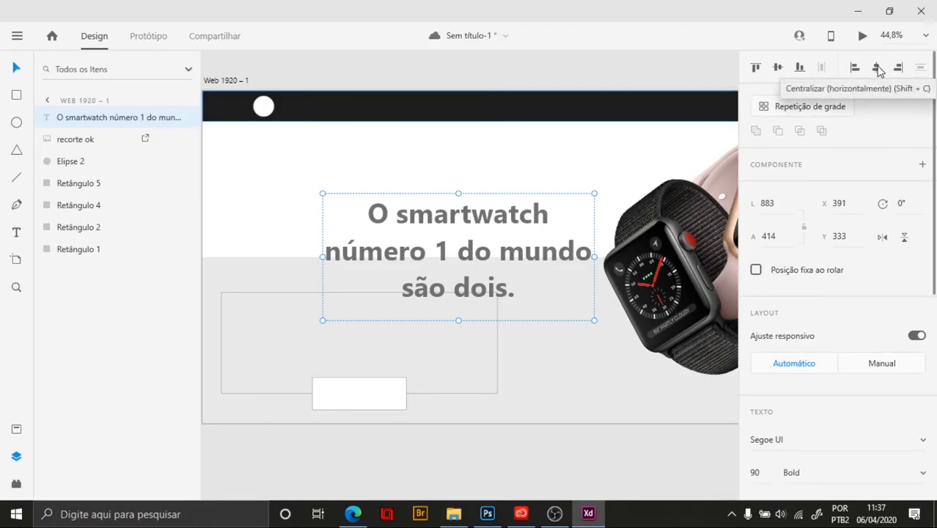
{"action": "left_click", "coordinate": [878, 68]}
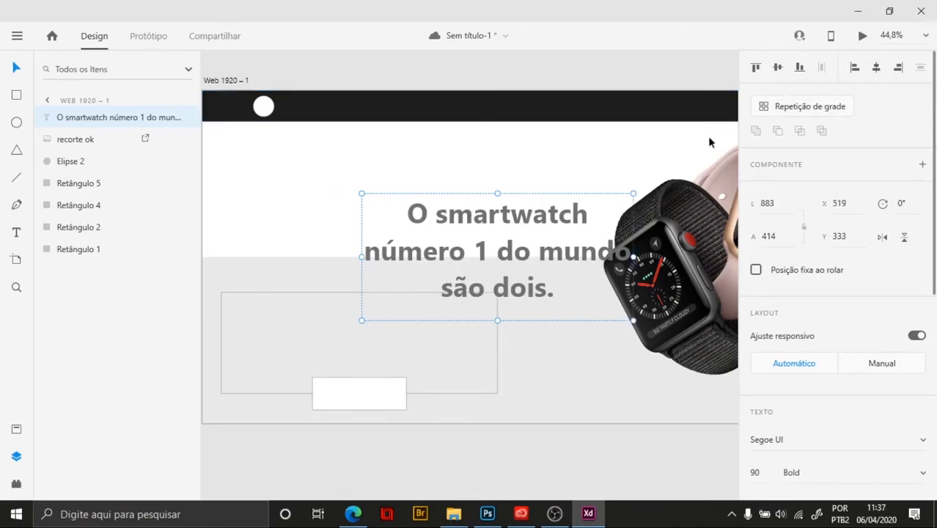
Move the headline straight up to about Y 159 and the watch image to about X 1314, Y 240
{"action": "left_click", "coordinate": [636, 150]}
{"action": "scroll", "coordinate": [534, 191], "scroll_direction": "down", "scroll_amount": 1}
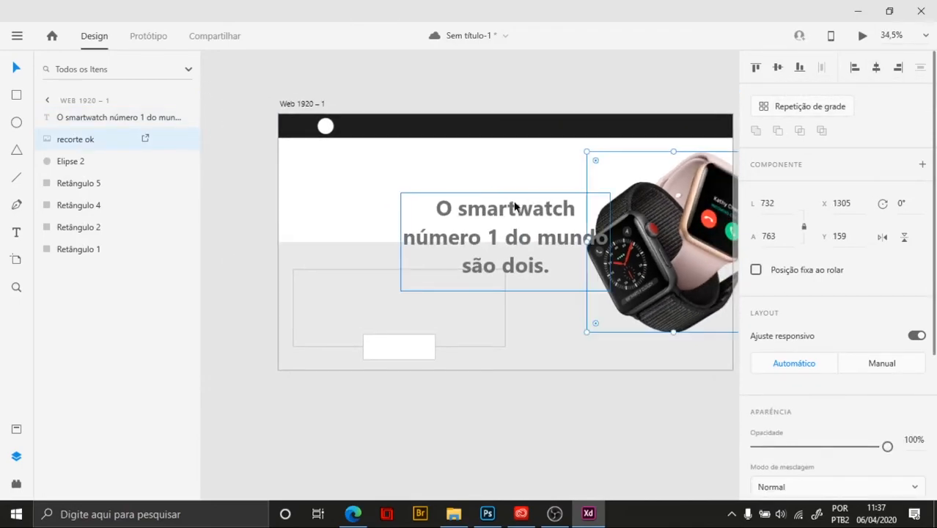
{"action": "left_click", "coordinate": [514, 206]}
{"action": "left_click_drag", "start_coordinate": [566, 156], "coordinate": [539, 157]}
{"action": "left_click_drag", "start_coordinate": [491, 213], "coordinate": [489, 175]}
{"action": "left_click", "coordinate": [632, 239]}
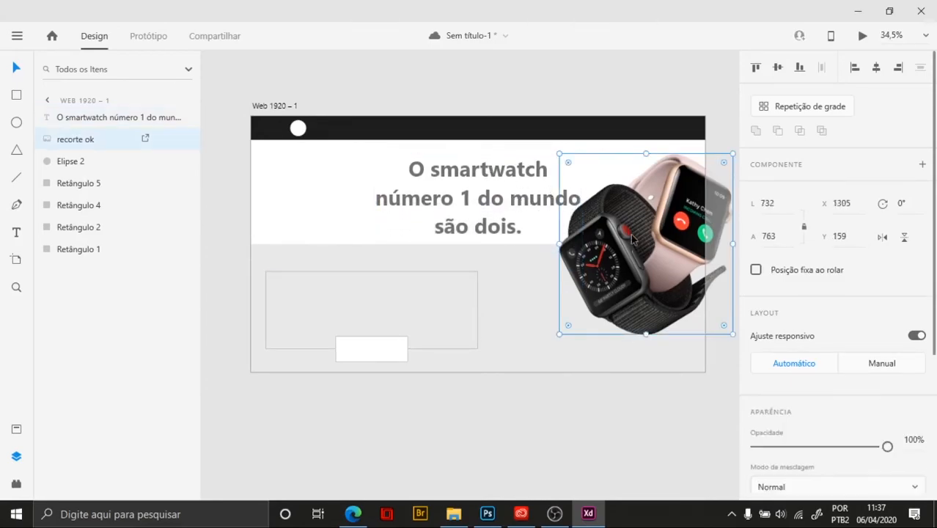
{"action": "left_click_drag", "start_coordinate": [655, 258], "coordinate": [657, 279]}
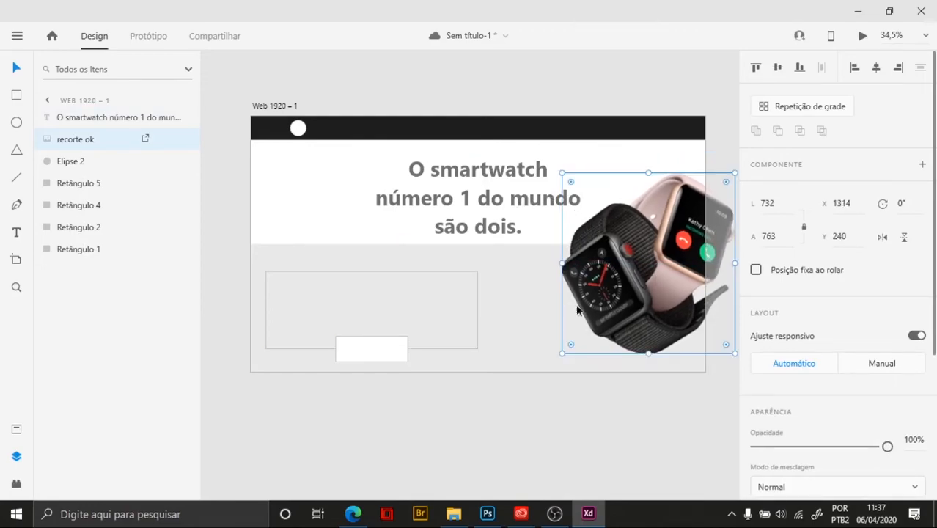
Nudge the headline down to Y 162 and deselect it to check the layout
{"action": "left_click", "coordinate": [462, 233]}
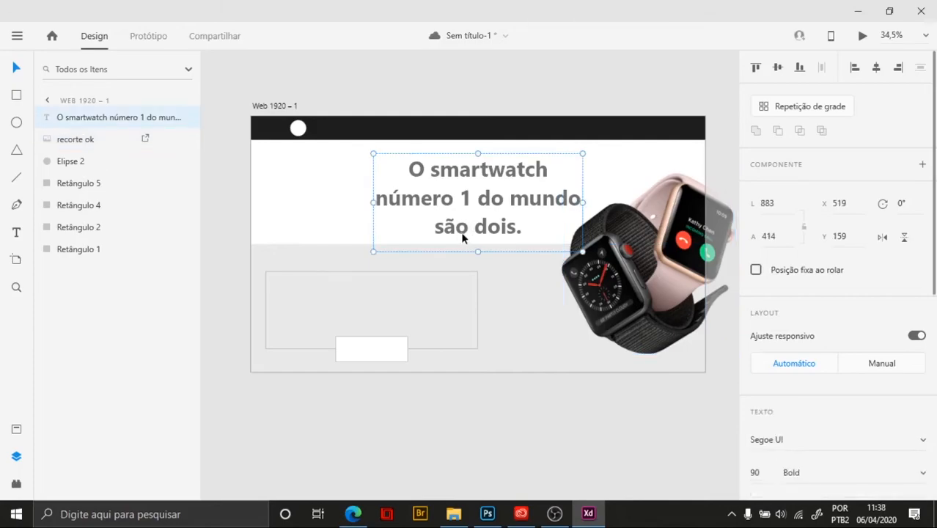
{"action": "key", "text": "Down"}
{"action": "key", "text": "Down"}
{"action": "key", "text": "Down"}
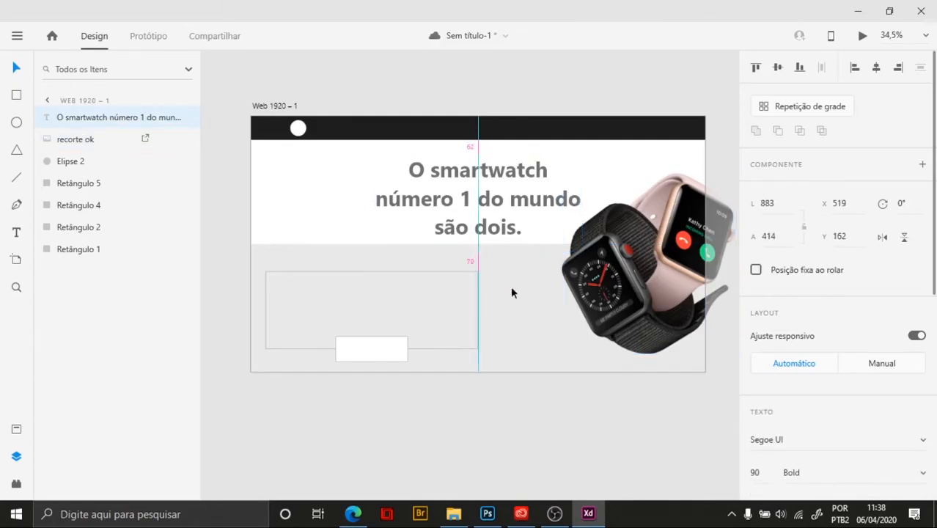
{"action": "left_click", "coordinate": [540, 414]}
{"action": "scroll", "coordinate": [538, 176], "scroll_direction": "up", "scroll_amount": 1}
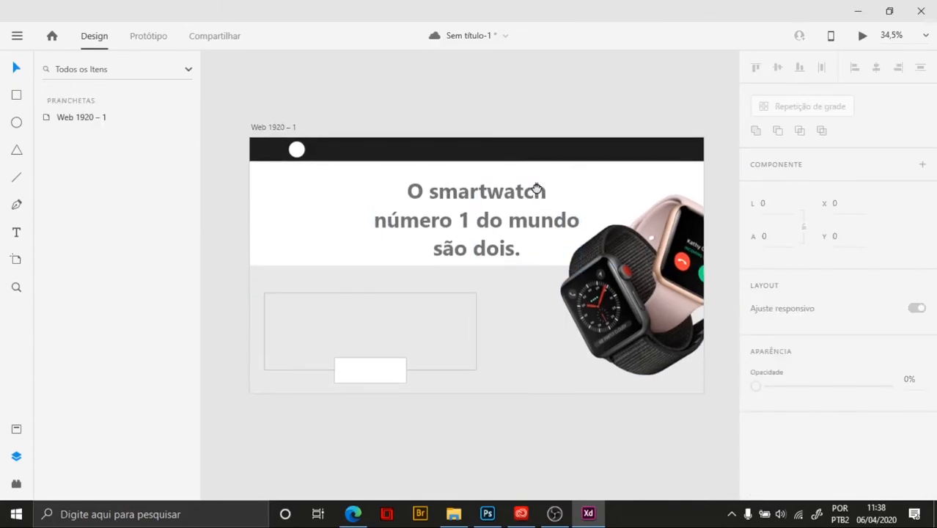
Show the layout grid on the artboard
{"action": "right_click", "coordinate": [533, 111]}
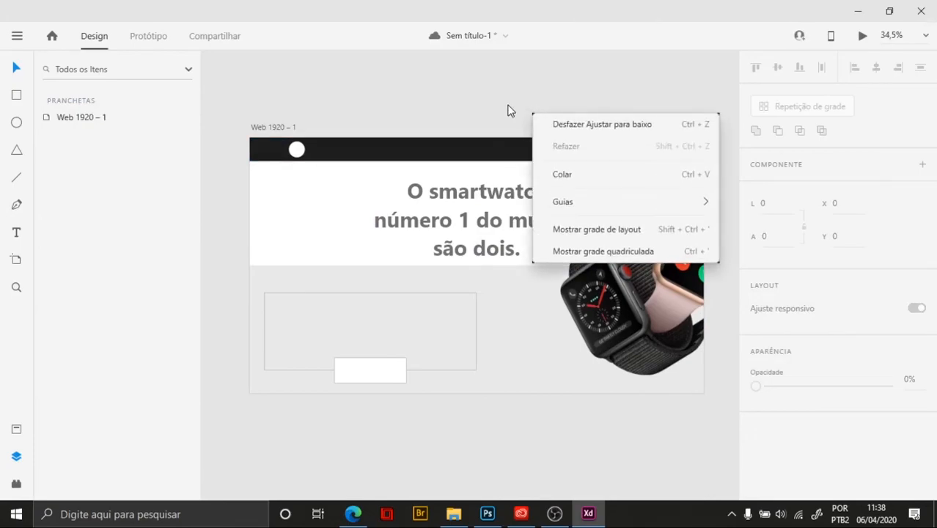
{"action": "left_click", "coordinate": [510, 110]}
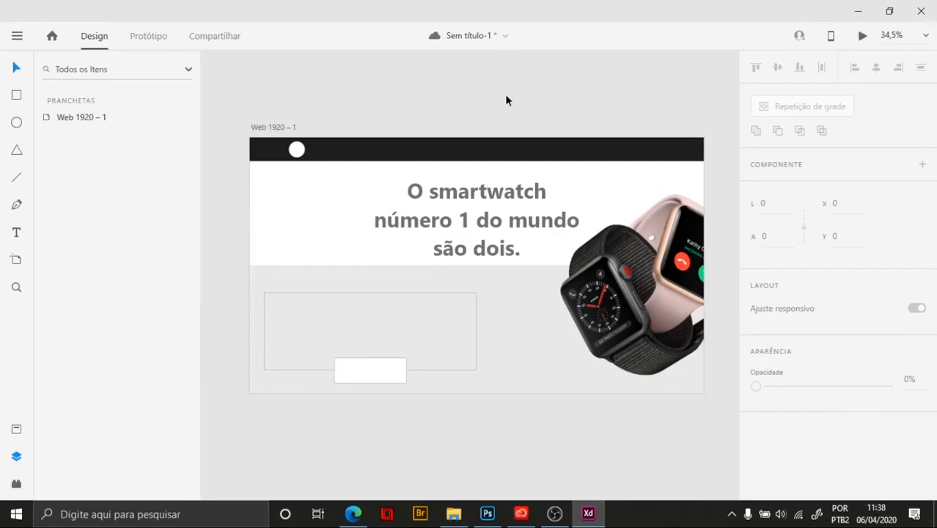
{"action": "right_click", "coordinate": [506, 101]}
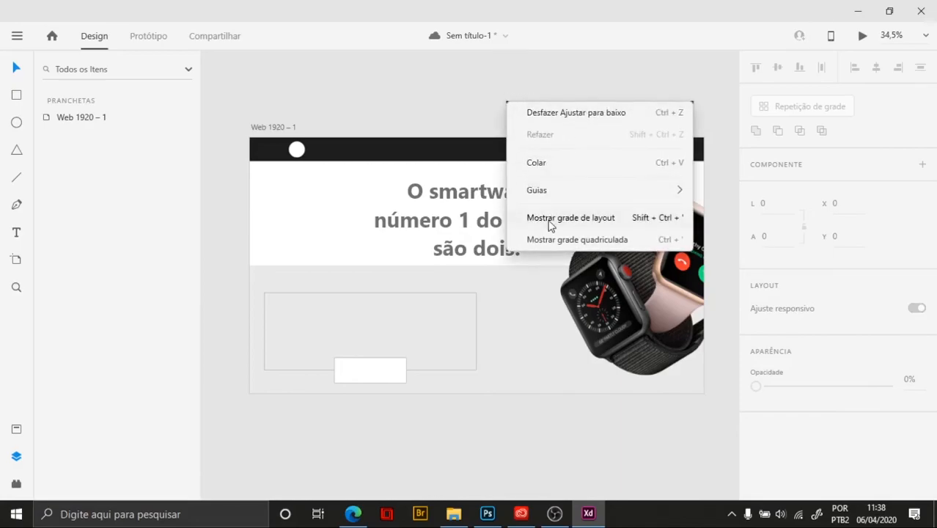
{"action": "left_click", "coordinate": [634, 229]}
{"action": "scroll", "coordinate": [495, 331], "scroll_direction": "up", "scroll_amount": 3}
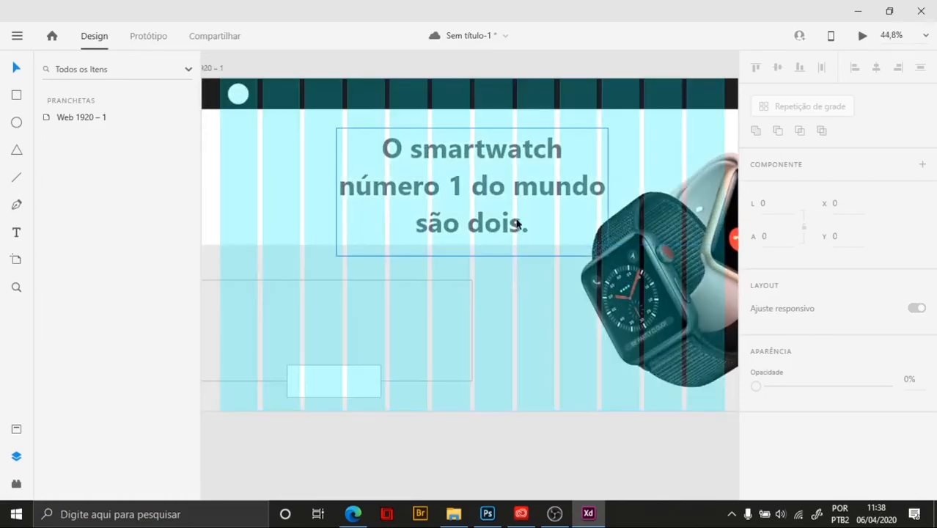
Reposition the headline against the layout grid to X 493, Y 166
{"action": "left_click", "coordinate": [499, 180]}
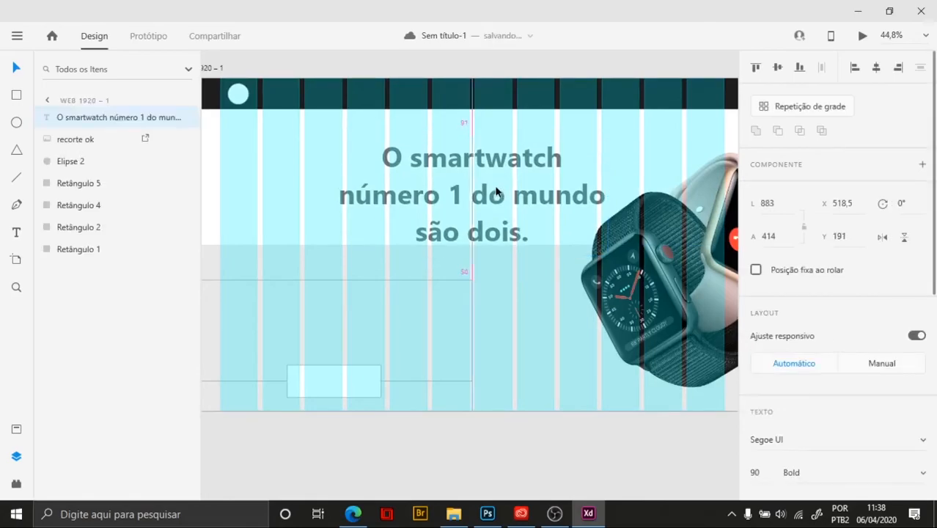
{"action": "left_click_drag", "start_coordinate": [493, 191], "coordinate": [493, 193]}
{"action": "key", "text": "Left"}
{"action": "key", "text": "Left"}
{"action": "key", "text": "Left"}
{"action": "key", "text": "Left"}
{"action": "key", "text": "Left"}
{"action": "key", "text": "Left"}
{"action": "key", "text": "Left"}
{"action": "key", "text": "Left"}
{"action": "key", "text": "Left"}
{"action": "key", "text": "Left"}
{"action": "key", "text": "Left"}
{"action": "key", "text": "Left"}
{"action": "key", "text": "Left"}
{"action": "key", "text": "Left"}
{"action": "key", "text": "Left"}
{"action": "key", "text": "Left"}
{"action": "key", "text": "Left"}
{"action": "key", "text": "Left"}
{"action": "key", "text": "Left"}
{"action": "key", "text": "Left"}
{"action": "key", "text": "Left"}
{"action": "key", "text": "Left"}
{"action": "key", "text": "Left"}
{"action": "key", "text": "Left"}
{"action": "key", "text": "Left"}
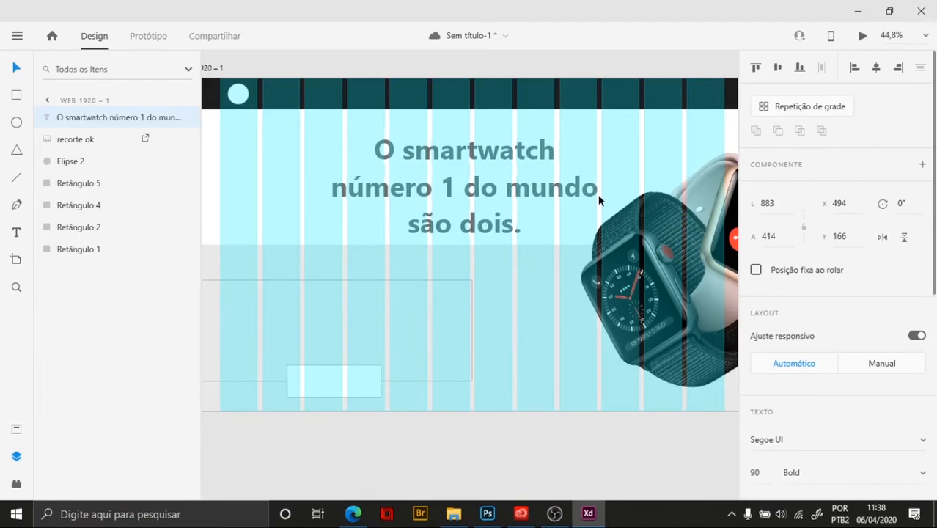
{"action": "key", "text": "Left"}
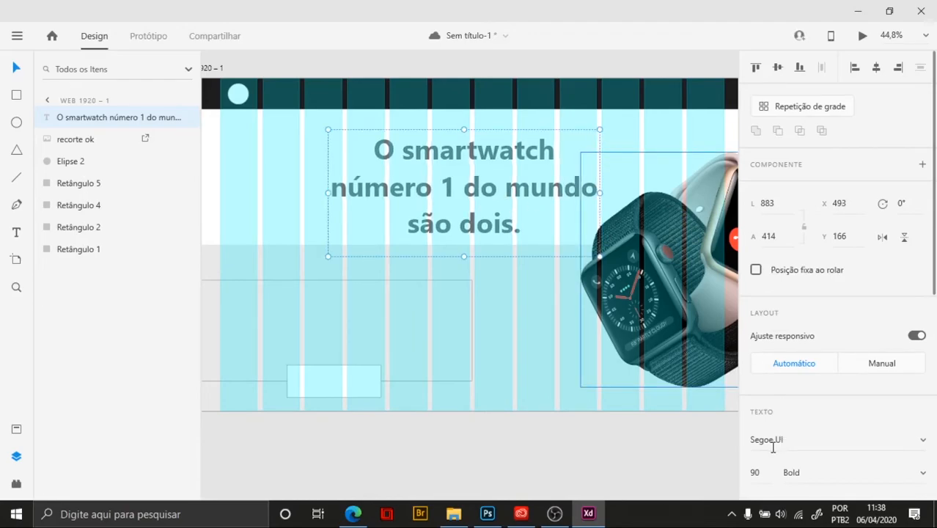
Set the headline's font size to 85
{"action": "scroll", "coordinate": [770, 443], "scroll_direction": "down", "scroll_amount": 1}
{"action": "left_click", "coordinate": [763, 410]}
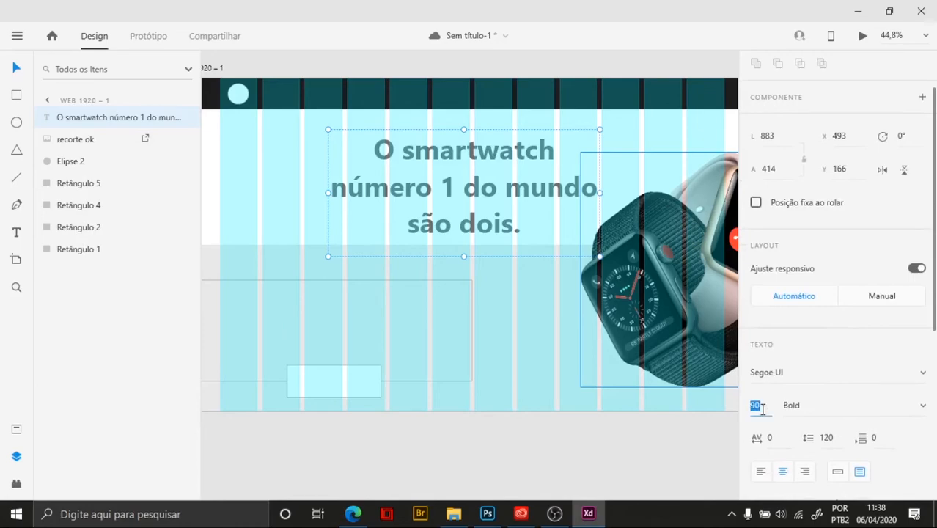
{"action": "type", "text": "85"}
{"action": "key", "text": "Return"}
Nudge the headline right and down on the layout grid to X 517, Y 178
{"action": "key", "text": "Right"}
{"action": "key", "text": "Right"}
{"action": "key", "text": "Right"}
{"action": "key", "text": "Right"}
{"action": "key", "text": "Right"}
{"action": "key", "text": "Right"}
{"action": "key", "text": "Right"}
{"action": "key", "text": "Right"}
{"action": "key", "text": "Right"}
{"action": "key", "text": "Right"}
{"action": "key", "text": "Right"}
{"action": "key", "text": "Right"}
{"action": "key", "text": "Right"}
{"action": "key", "text": "Right"}
{"action": "key", "text": "Right"}
{"action": "key", "text": "Right"}
{"action": "key", "text": "Right"}
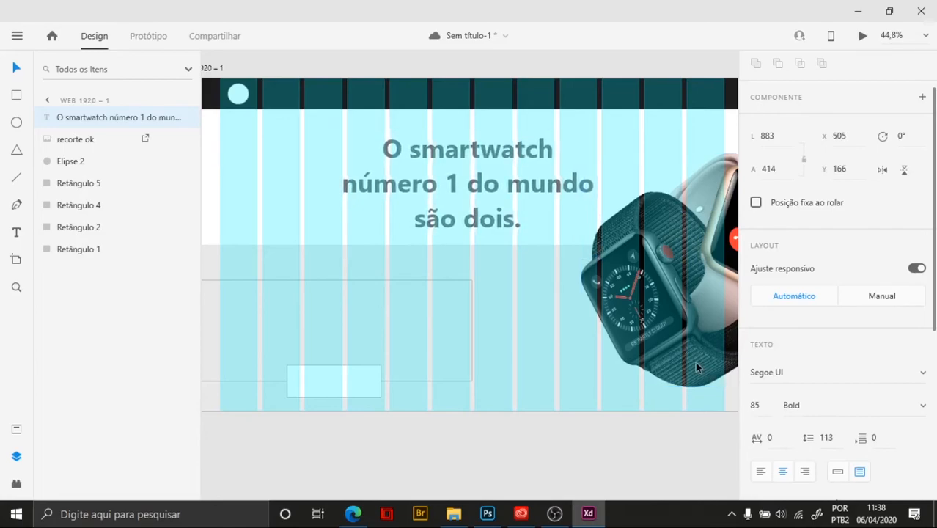
{"action": "key", "text": "Right"}
{"action": "key", "text": "Right"}
{"action": "key", "text": "Right"}
{"action": "key", "text": "Right"}
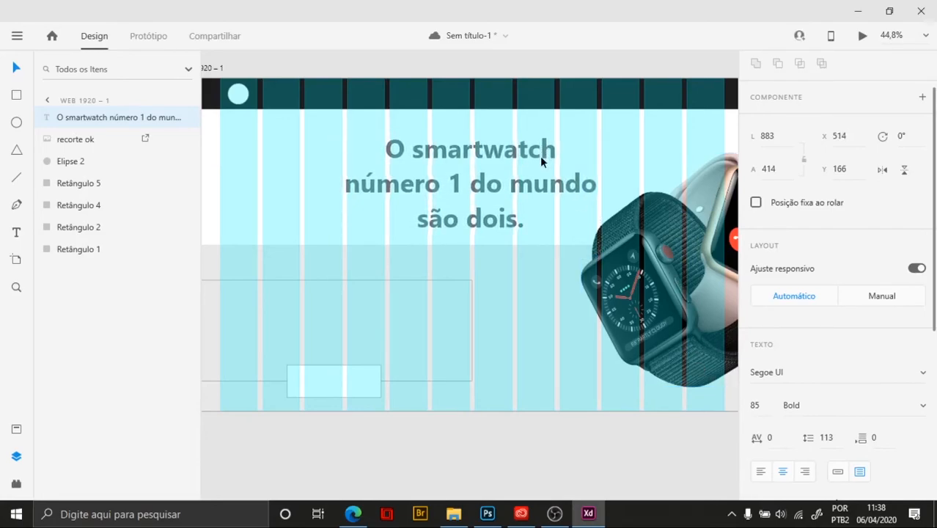
{"action": "key", "text": "Right"}
{"action": "key", "text": "Right"}
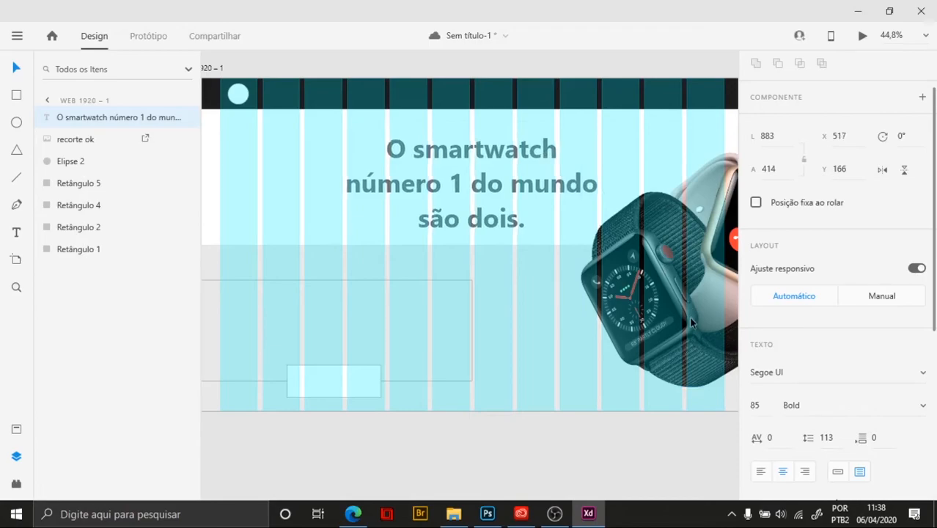
{"action": "key", "text": "Down"}
{"action": "key", "text": "Down"}
{"action": "key", "text": "Down"}
{"action": "key", "text": "Down"}
{"action": "key", "text": "Down"}
{"action": "key", "text": "Down"}
{"action": "key", "text": "Down"}
{"action": "key", "text": "Down"}
{"action": "key", "text": "Down"}
{"action": "key", "text": "Down"}
{"action": "key", "text": "Down"}
{"action": "key", "text": "Down"}
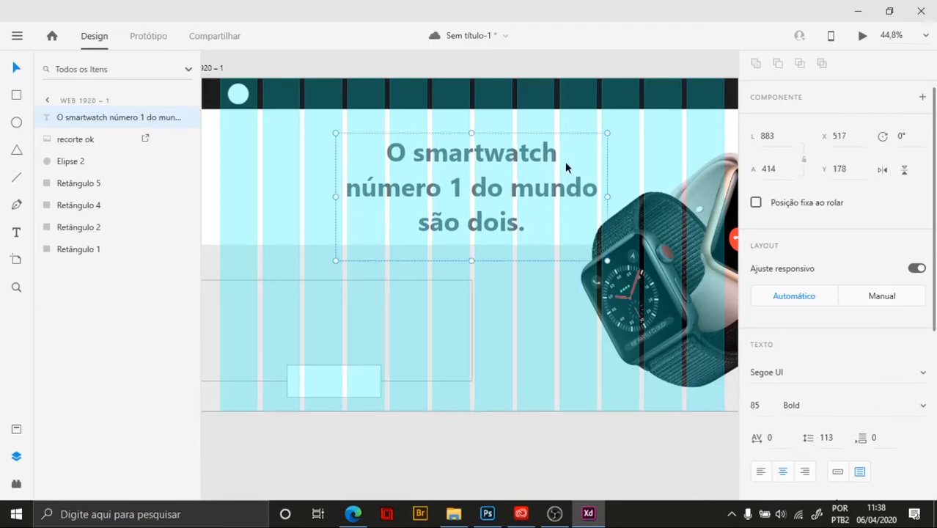
Set the headline's line spacing to 90
{"action": "scroll", "coordinate": [564, 167], "scroll_direction": "up", "scroll_amount": 3}
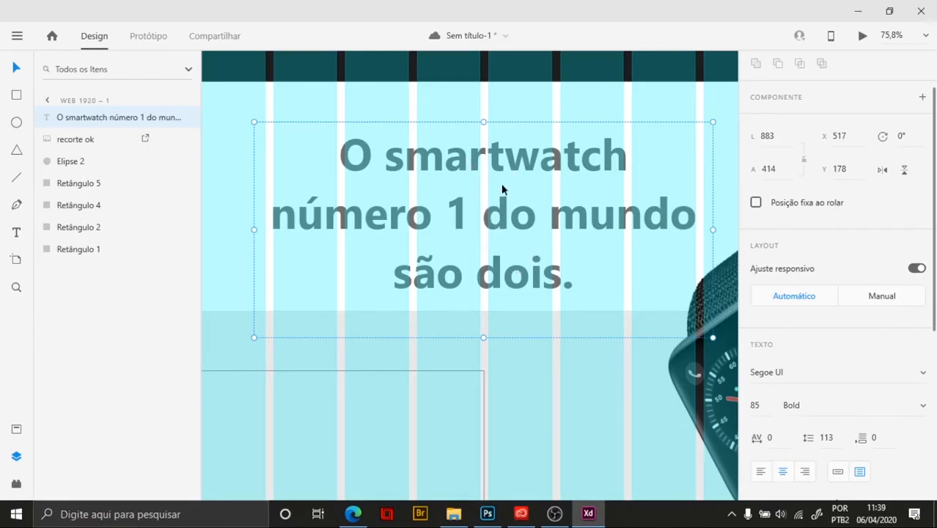
{"action": "scroll", "coordinate": [791, 410], "scroll_direction": "down", "scroll_amount": 4}
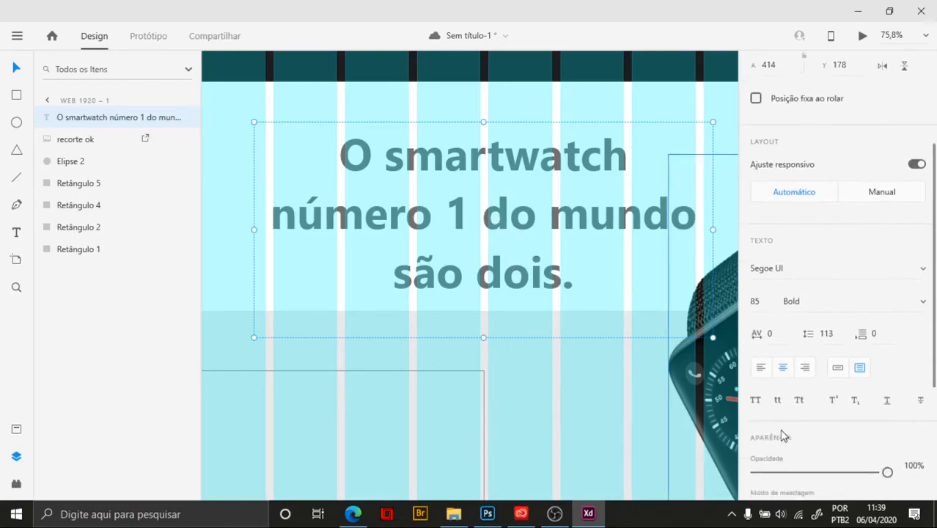
{"action": "left_click", "coordinate": [828, 303]}
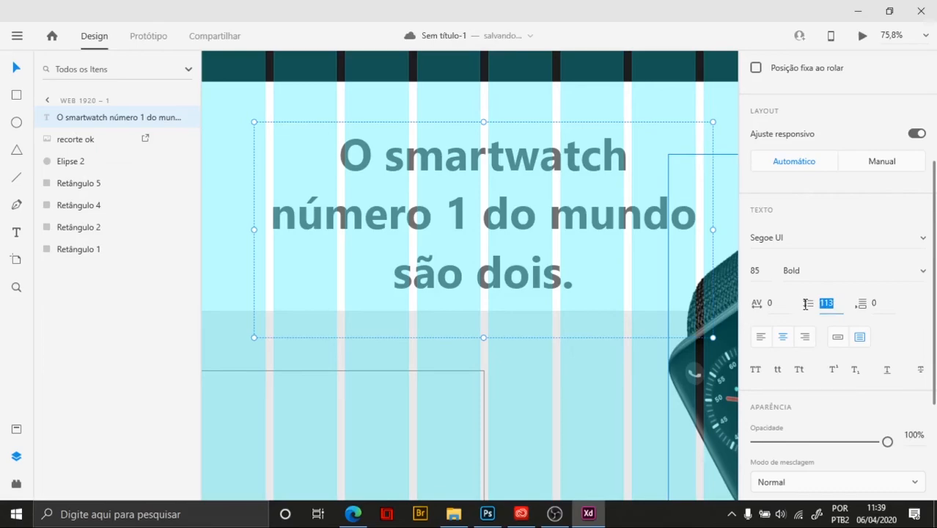
{"action": "left_click", "coordinate": [890, 324]}
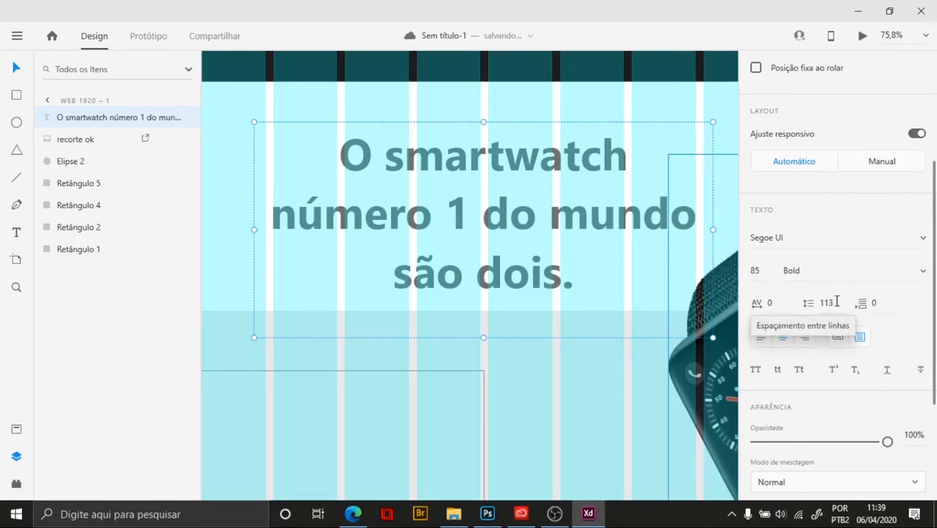
{"action": "left_click", "coordinate": [837, 301]}
{"action": "type", "text": "90"}
{"action": "key", "text": "Return"}
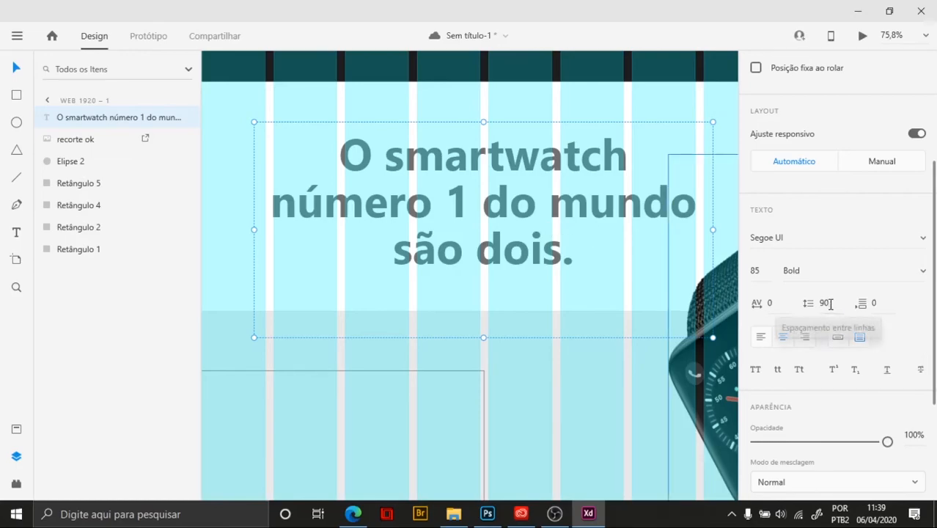
Set the headline text's opacity to 95%
{"action": "key", "text": "9"}
{"action": "key", "text": "5"}
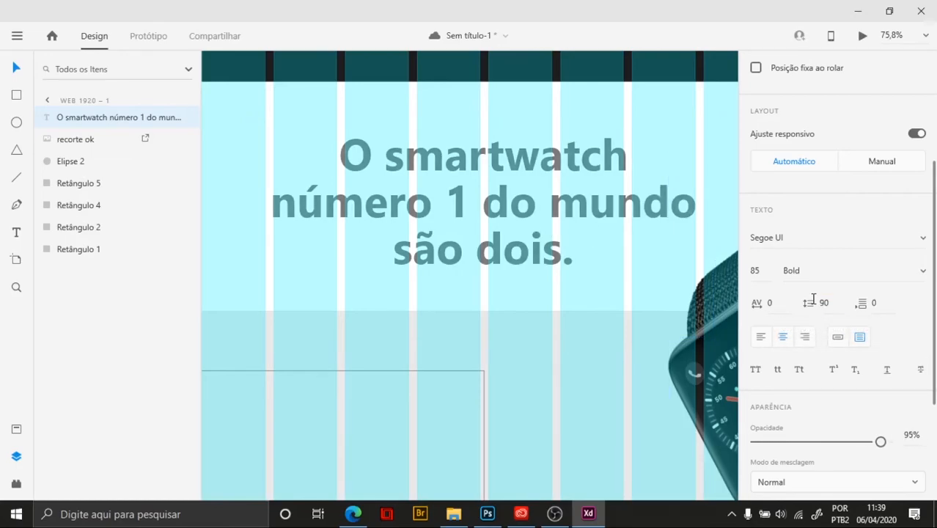
{"action": "key", "text": "Return"}
{"action": "key", "text": "Escape"}
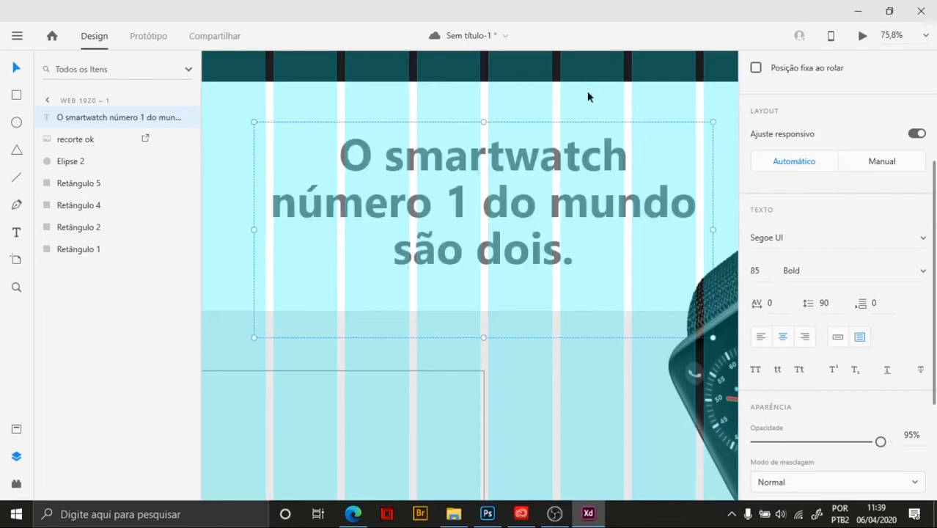
Nudge the headline down within the white area above the grey section to Y 203
{"action": "key", "text": "Down"}
{"action": "key", "text": "Down"}
{"action": "key", "text": "Down"}
{"action": "key", "text": "Down"}
{"action": "key", "text": "Down"}
{"action": "key", "text": "Down"}
{"action": "key", "text": "Down"}
{"action": "key", "text": "Down"}
{"action": "key", "text": "Down"}
{"action": "key", "text": "Down"}
{"action": "key", "text": "Down"}
{"action": "key", "text": "Down"}
{"action": "key", "text": "Down"}
{"action": "key", "text": "Down"}
{"action": "key", "text": "Down"}
{"action": "key", "text": "Down"}
{"action": "key", "text": "Down"}
{"action": "key", "text": "Down"}
{"action": "key", "text": "Down"}
{"action": "key", "text": "Down"}
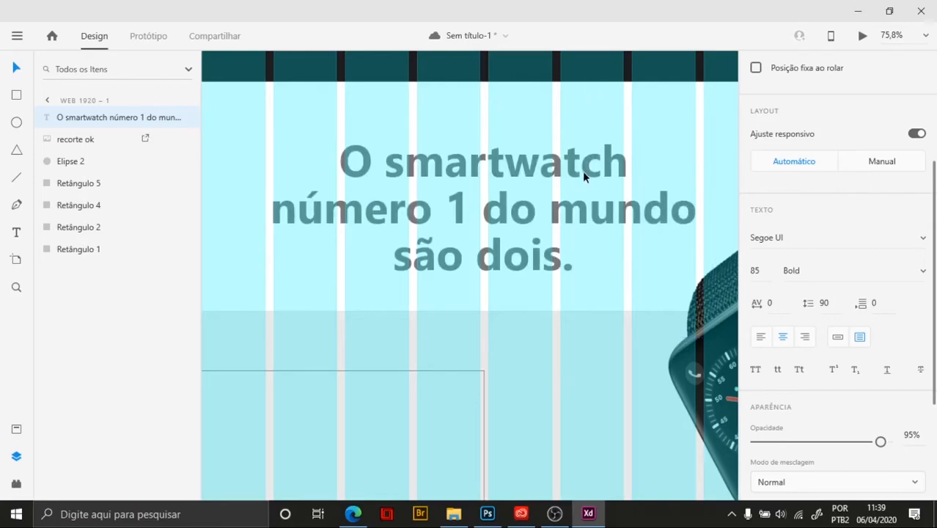
{"action": "key", "text": "Down"}
{"action": "key", "text": "Down"}
{"action": "key", "text": "Down"}
{"action": "key", "text": "Down"}
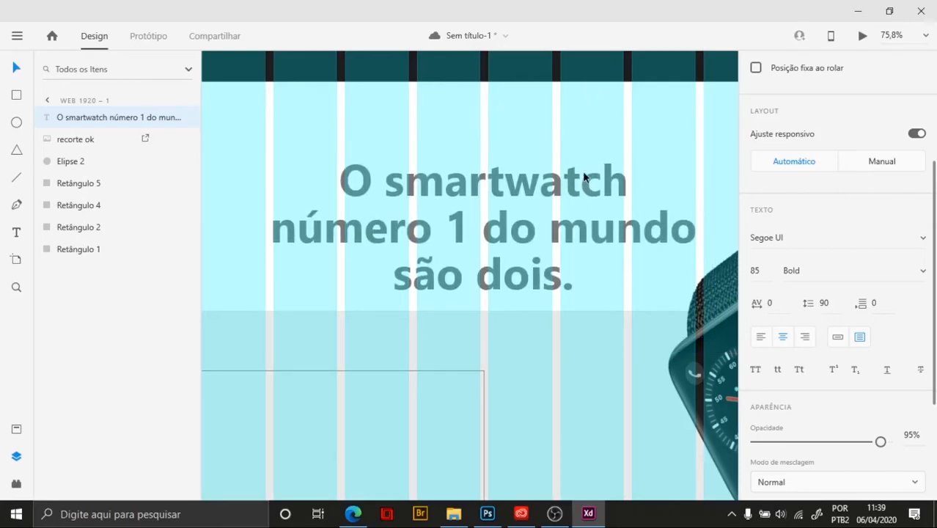
{"action": "key", "text": "Up"}
{"action": "key", "text": "Up"}
{"action": "key", "text": "Up"}
{"action": "key", "text": "Up"}
{"action": "key", "text": "Up"}
{"action": "key", "text": "Up"}
{"action": "key", "text": "Up"}
{"action": "key", "text": "Up"}
{"action": "key", "text": "Up"}
{"action": "key", "text": "Up"}
{"action": "key", "text": "Up"}
{"action": "key", "text": "Up"}
{"action": "key", "text": "Up"}
{"action": "key", "text": "Up"}
{"action": "key", "text": "Up"}
{"action": "key", "text": "Up"}
{"action": "key", "text": "Up"}
{"action": "key", "text": "Up"}
{"action": "key", "text": "Up"}
{"action": "key", "text": "Up"}
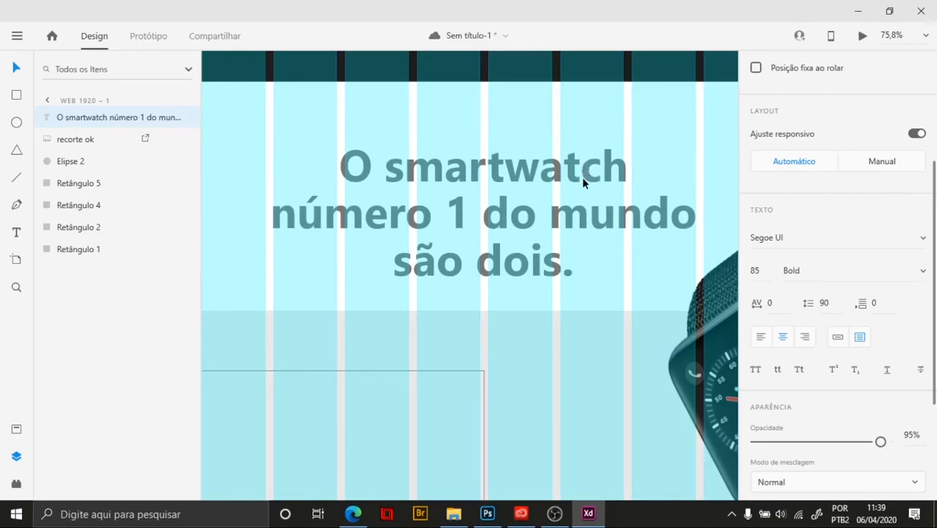
Hide the layout grid on the Web 1920 – 1 artboard
{"action": "key", "text": "ctrl+0"}
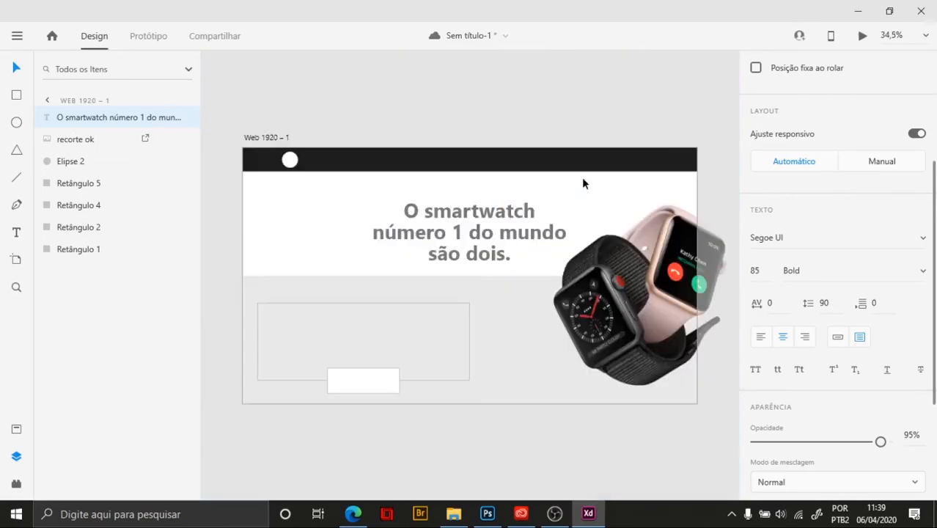
{"action": "scroll", "coordinate": [611, 176], "scroll_direction": "up", "scroll_amount": 1}
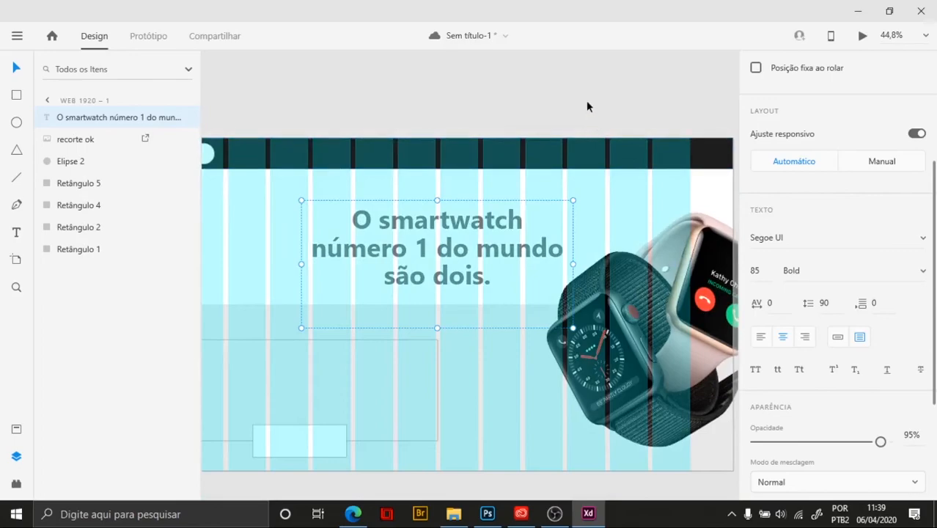
{"action": "right_click", "coordinate": [586, 102]}
{"action": "left_click", "coordinate": [659, 222]}
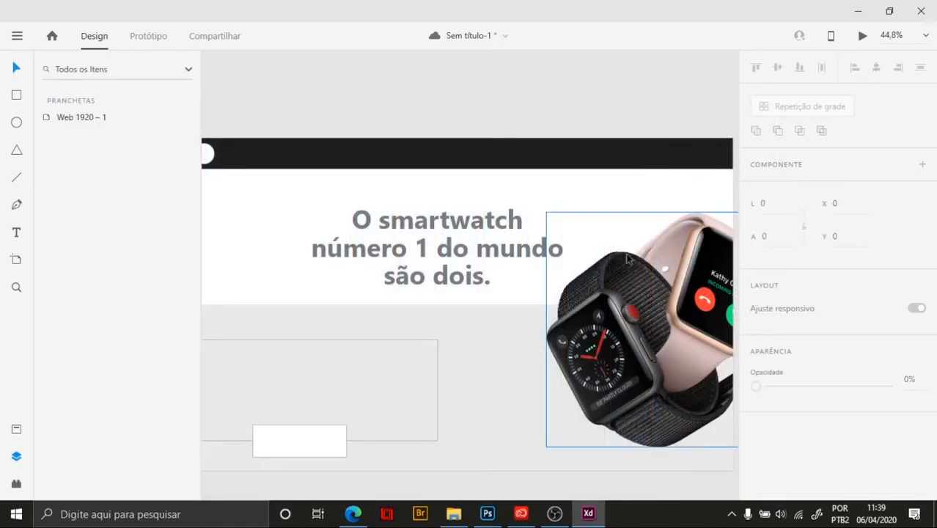
{"action": "key", "text": "ctrl+0"}
{"action": "scroll", "coordinate": [500, 384], "scroll_direction": "down", "scroll_amount": 2}
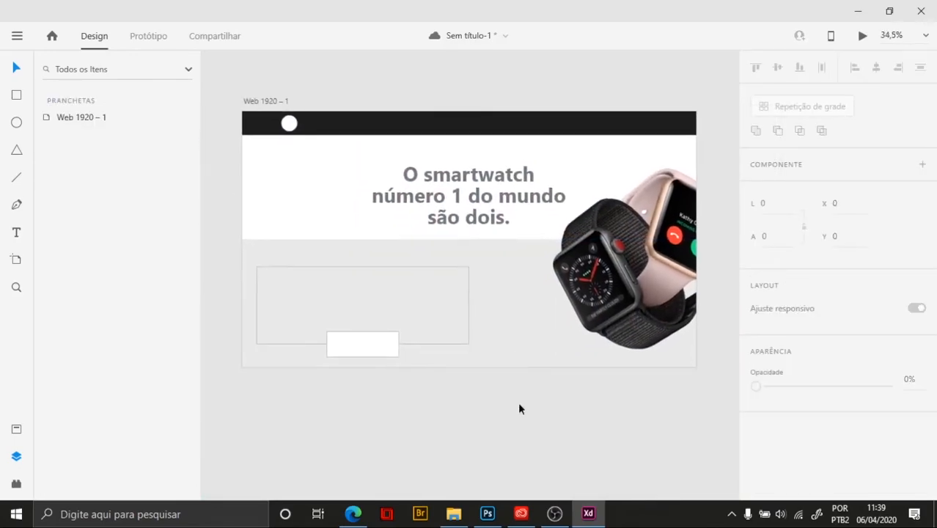
Examine the placeholder rectangles, header circle and watch image on the artboard together with their layers
{"action": "left_click", "coordinate": [376, 309]}
{"action": "left_click", "coordinate": [378, 426]}
{"action": "left_click", "coordinate": [368, 345]}
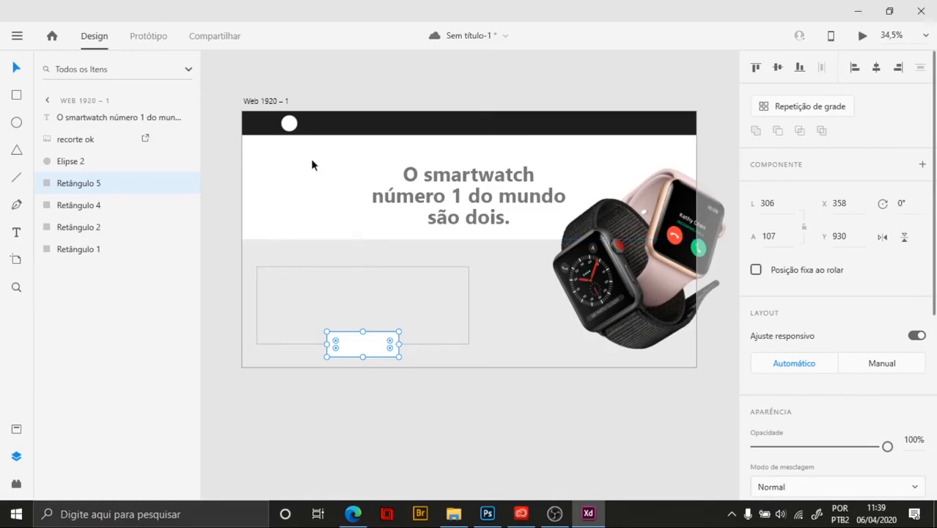
{"action": "left_click", "coordinate": [288, 126]}
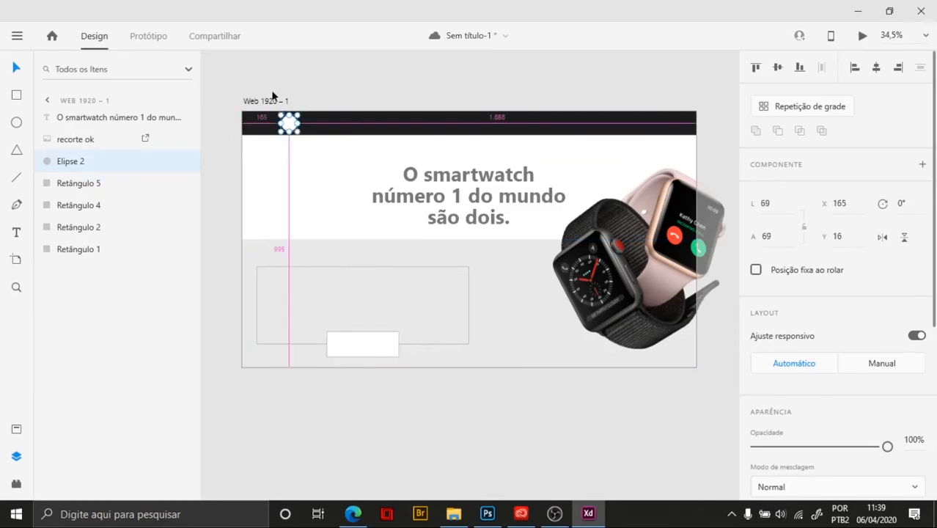
{"action": "scroll", "coordinate": [290, 130], "scroll_direction": "up", "scroll_amount": 2}
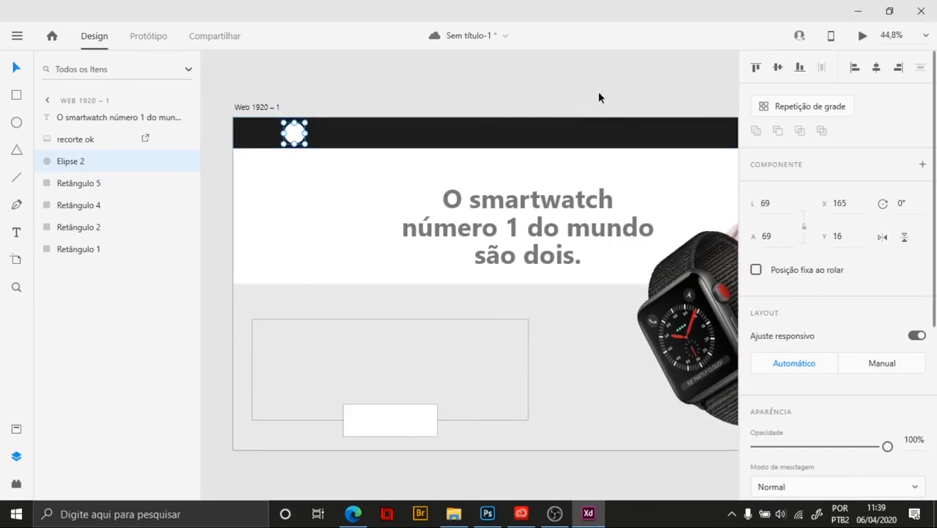
{"action": "scroll", "coordinate": [632, 110], "scroll_direction": "down", "scroll_amount": 2}
{"action": "left_click_drag", "start_coordinate": [667, 172], "coordinate": [564, 173]}
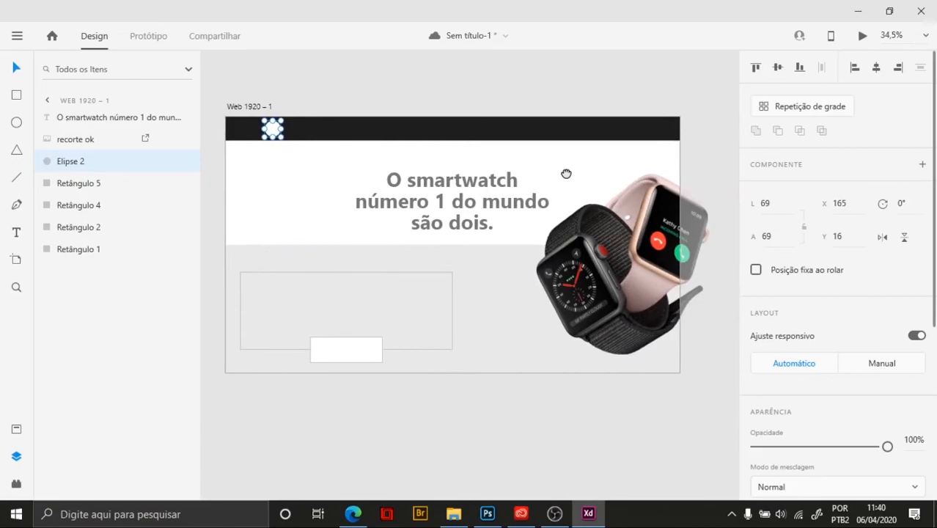
{"action": "left_click", "coordinate": [584, 253]}
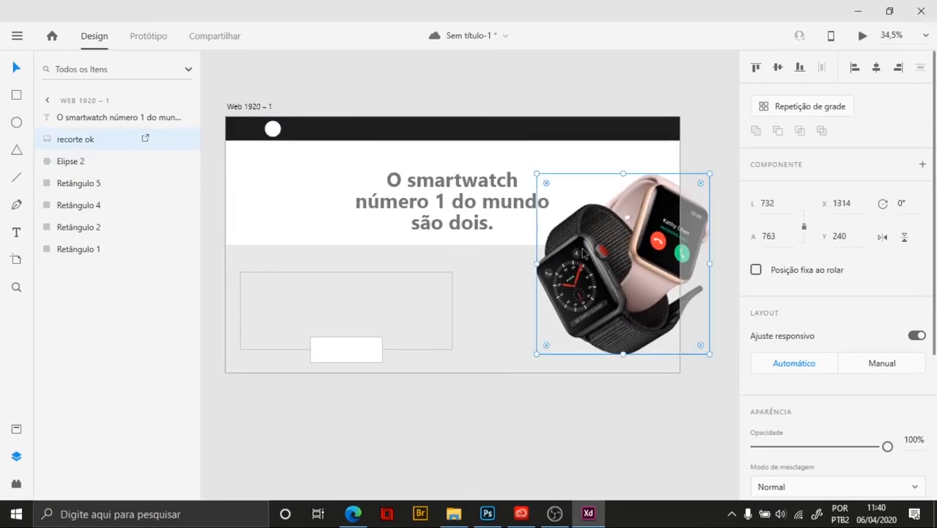
{"action": "left_click", "coordinate": [15, 459]}
{"action": "left_click", "coordinate": [16, 459]}
{"action": "left_click", "coordinate": [16, 459]}
{"action": "left_click", "coordinate": [16, 459]}
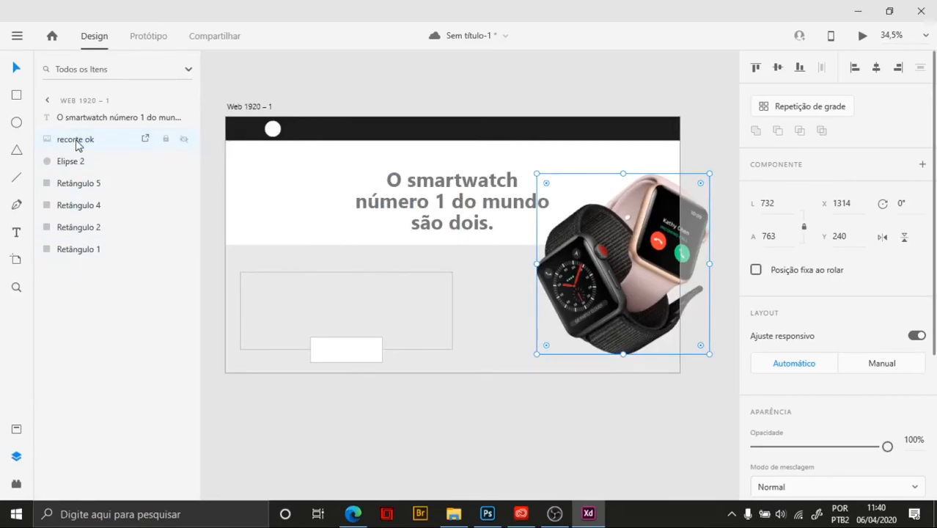
Save the document
{"action": "key", "text": "ctrl+s"}
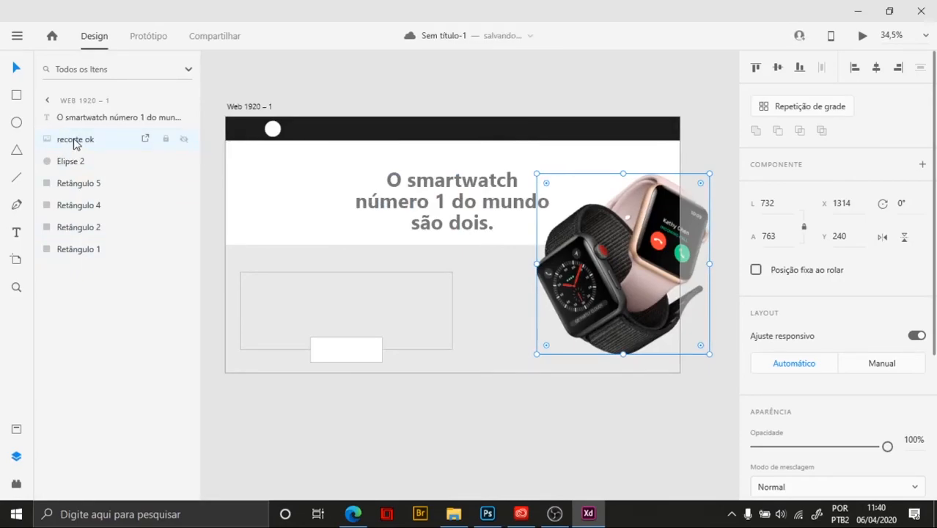
{"action": "double_click", "coordinate": [84, 140]}
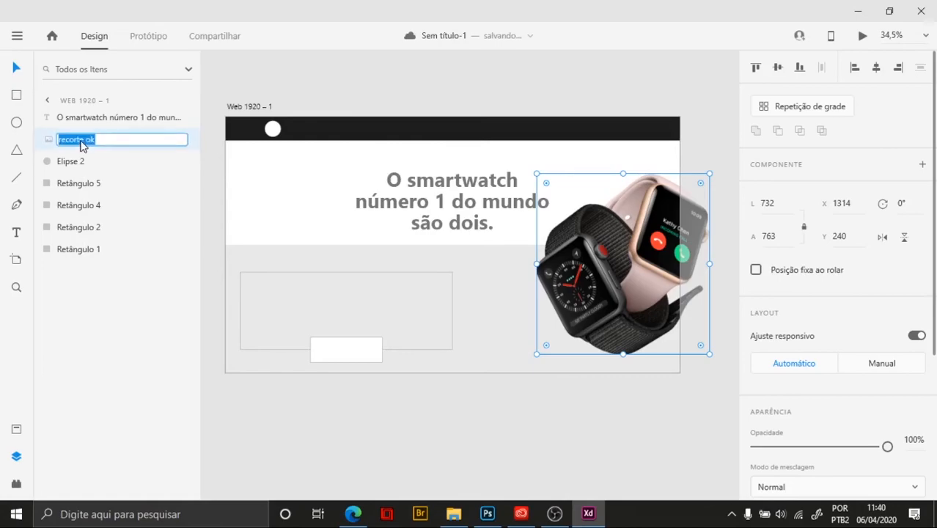
{"action": "left_click", "coordinate": [106, 140]}
{"action": "left_click_drag", "start_coordinate": [104, 143], "coordinate": [71, 147]}
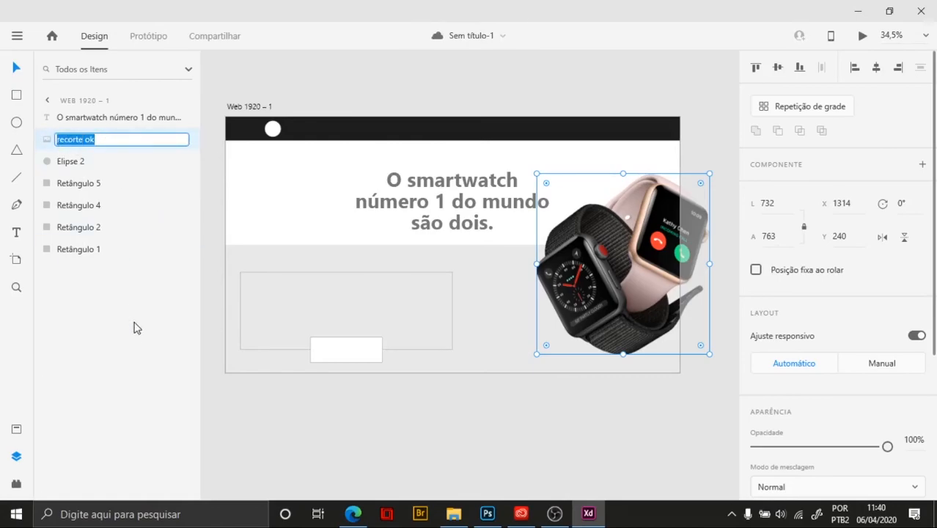
{"action": "key", "text": "Return"}
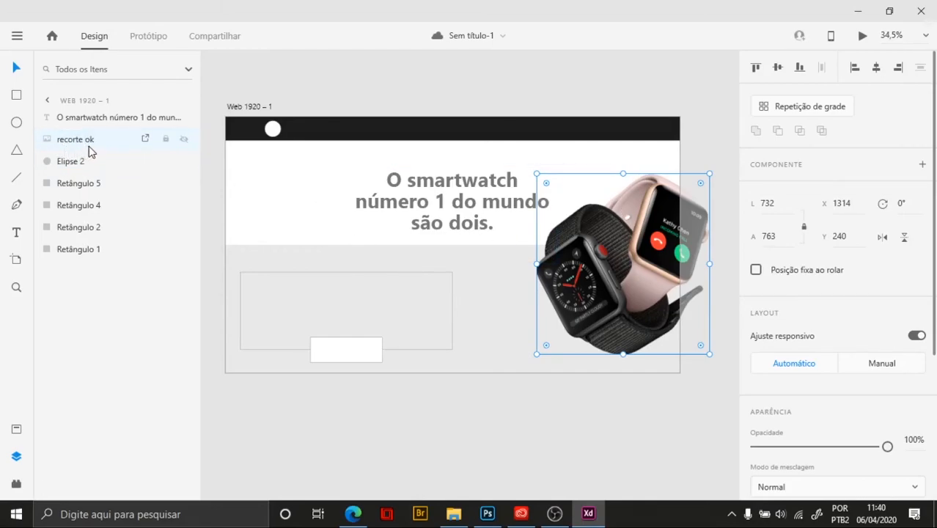
Toggle the visibility of the "recorte ok" watch image layer off and back on
{"action": "left_click", "coordinate": [184, 139]}
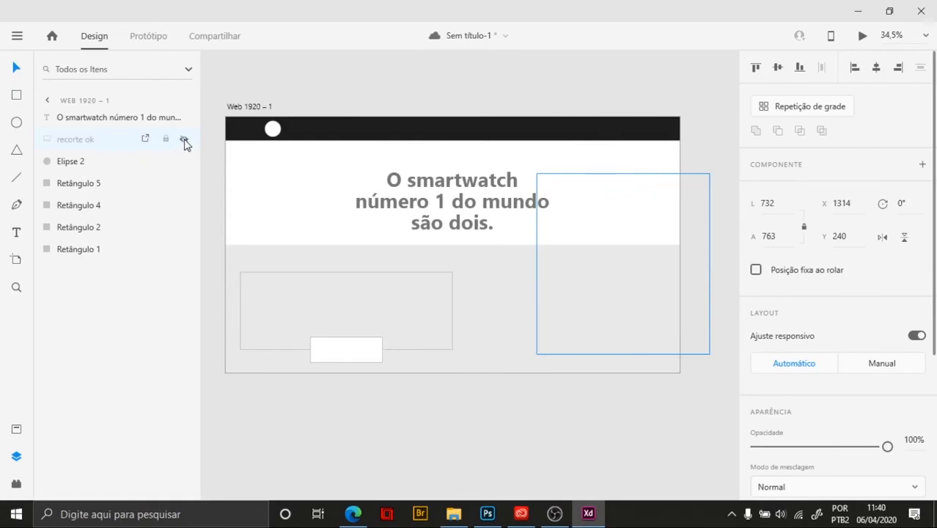
{"action": "left_click", "coordinate": [184, 139]}
{"action": "left_click", "coordinate": [184, 140]}
{"action": "left_click", "coordinate": [184, 139]}
{"action": "left_click", "coordinate": [184, 139]}
{"action": "left_click", "coordinate": [184, 139]}
{"action": "left_click", "coordinate": [184, 139]}
{"action": "left_click", "coordinate": [184, 140]}
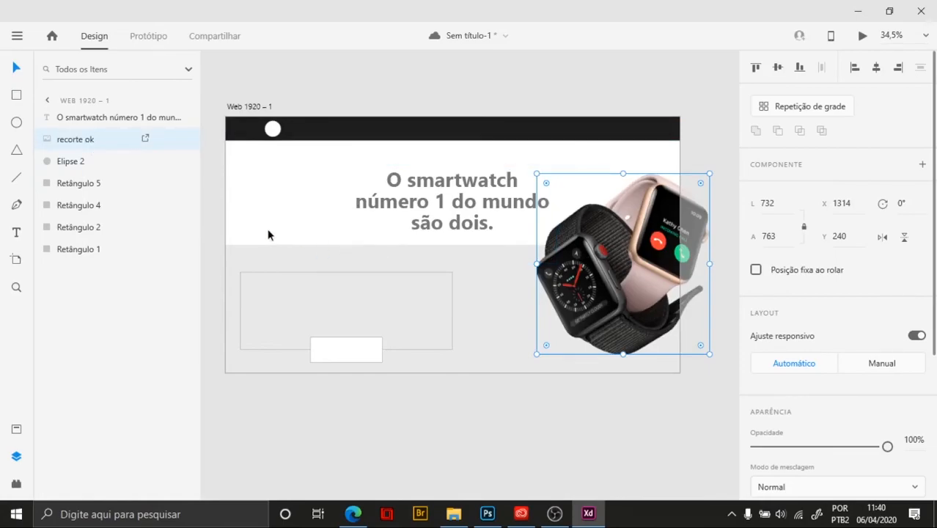
Rename the "recorte ok" watch image layer to Img_Produto and save the document
{"action": "double_click", "coordinate": [87, 143]}
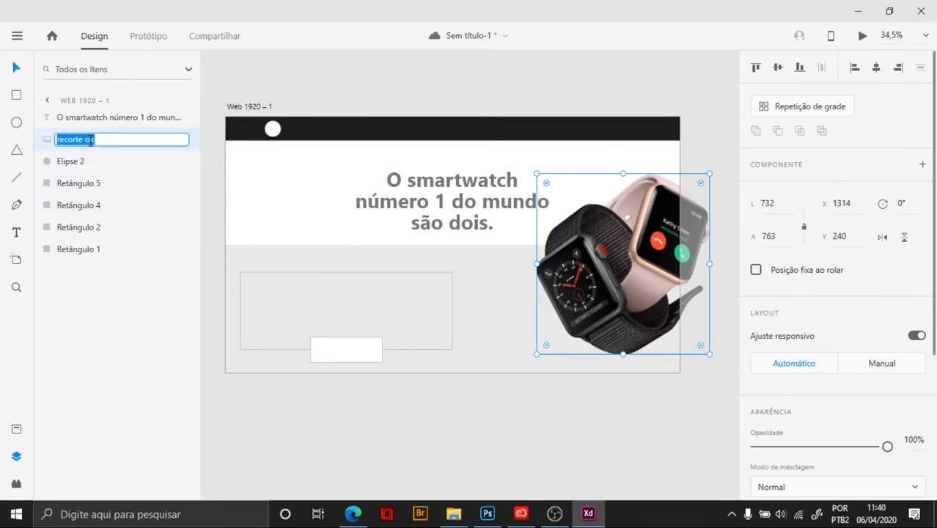
{"action": "key", "text": "BackSpace"}
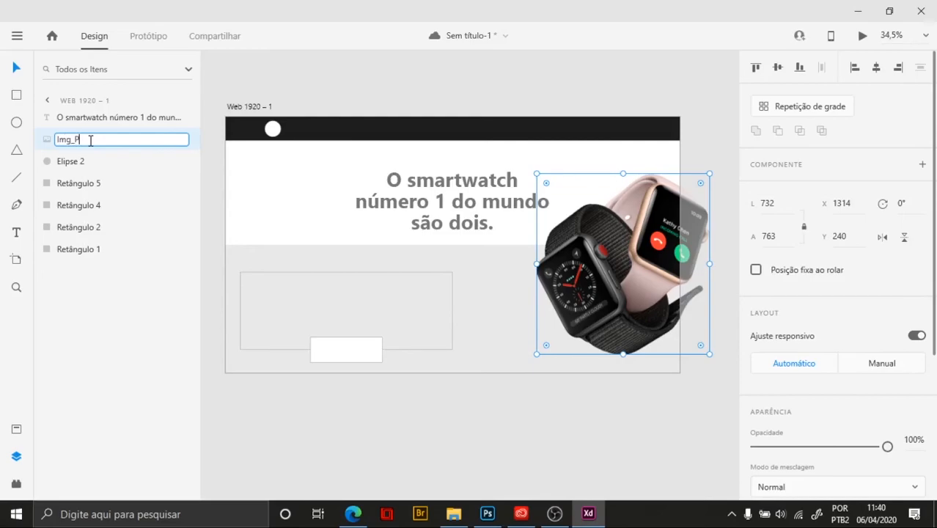
{"action": "type", "text": "Img_Produto"}
{"action": "key", "text": "Return"}
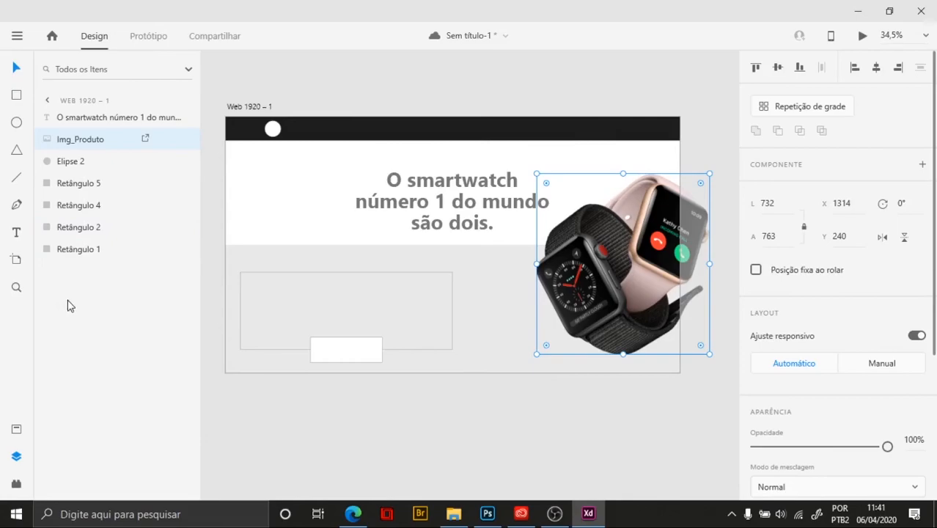
{"action": "left_click", "coordinate": [93, 162]}
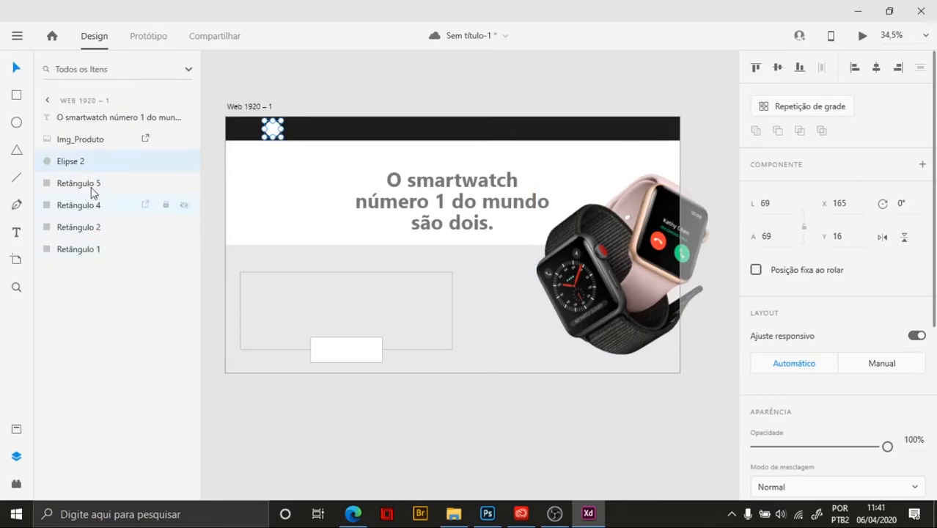
{"action": "left_click", "coordinate": [100, 141]}
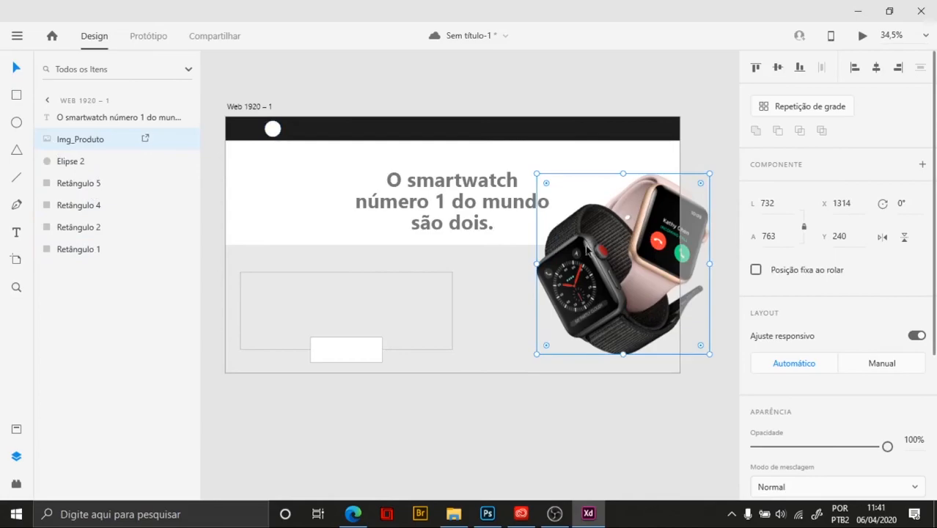
{"action": "key", "text": "ctrl+s"}
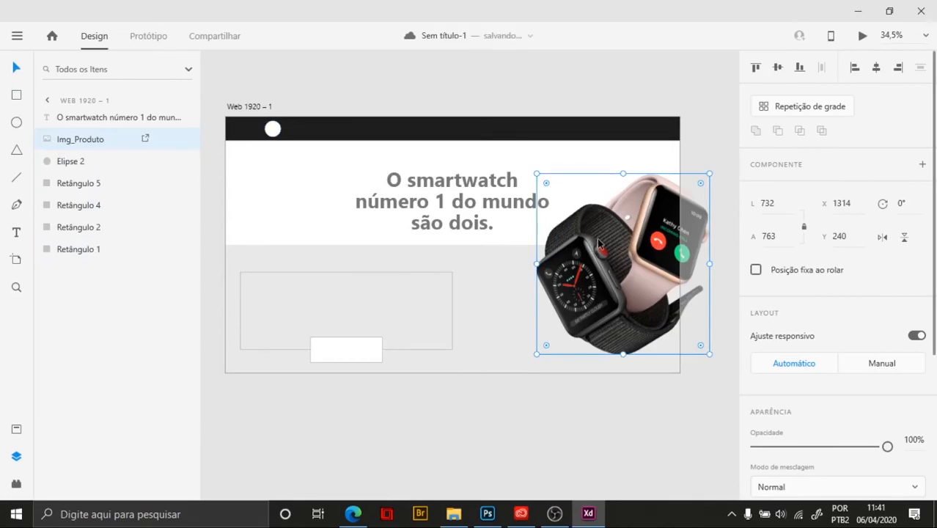
Group the watch image and name the group Produto
{"action": "key", "text": "ctrl+g"}
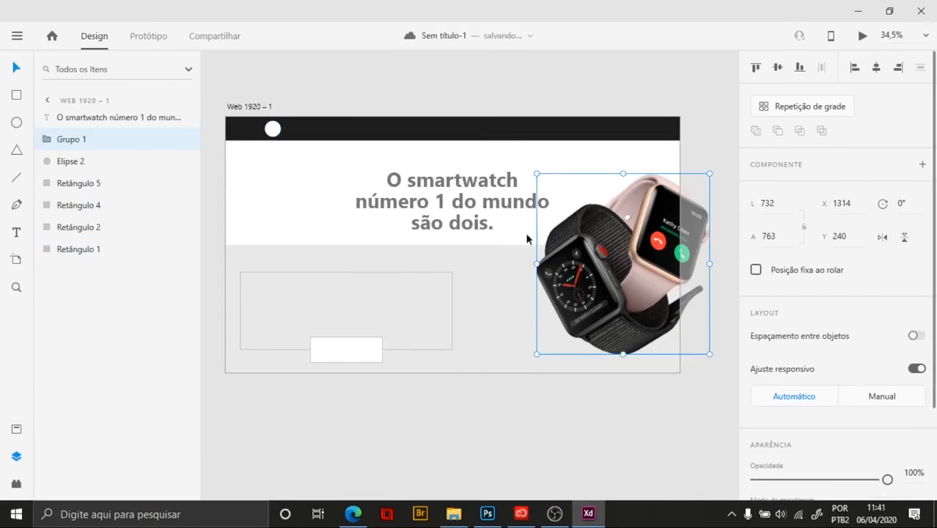
{"action": "double_click", "coordinate": [77, 140]}
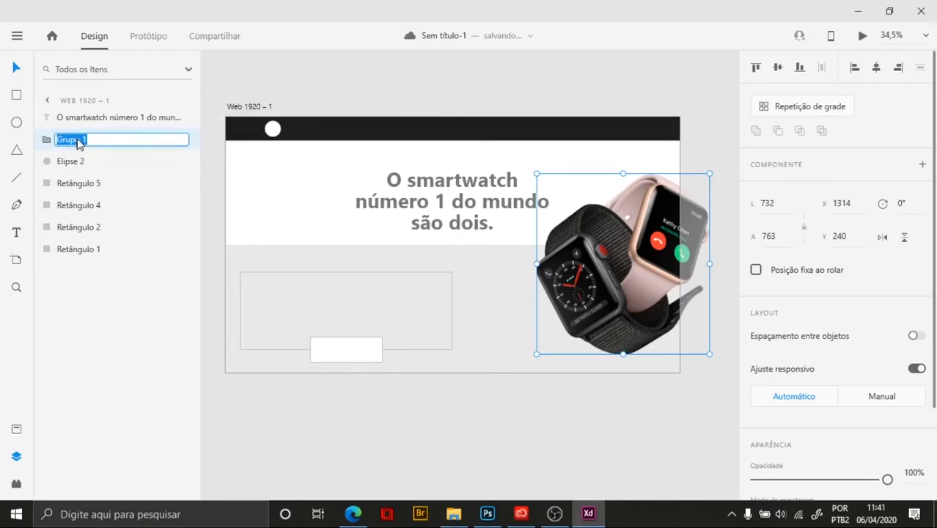
{"action": "type", "text": "Pro"}
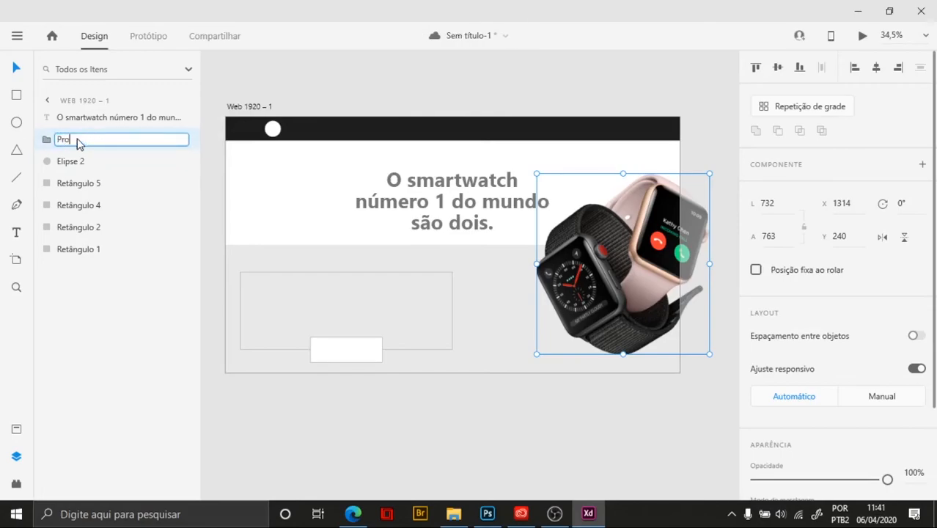
{"action": "type", "text": "duto"}
{"action": "key", "text": "Return"}
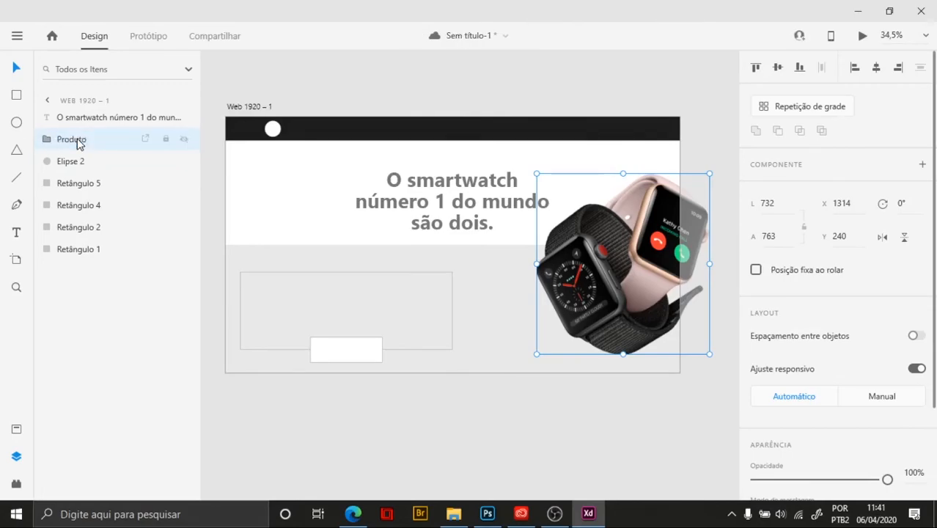
Group the headline text and name the group Info. Topo
{"action": "left_click", "coordinate": [457, 202]}
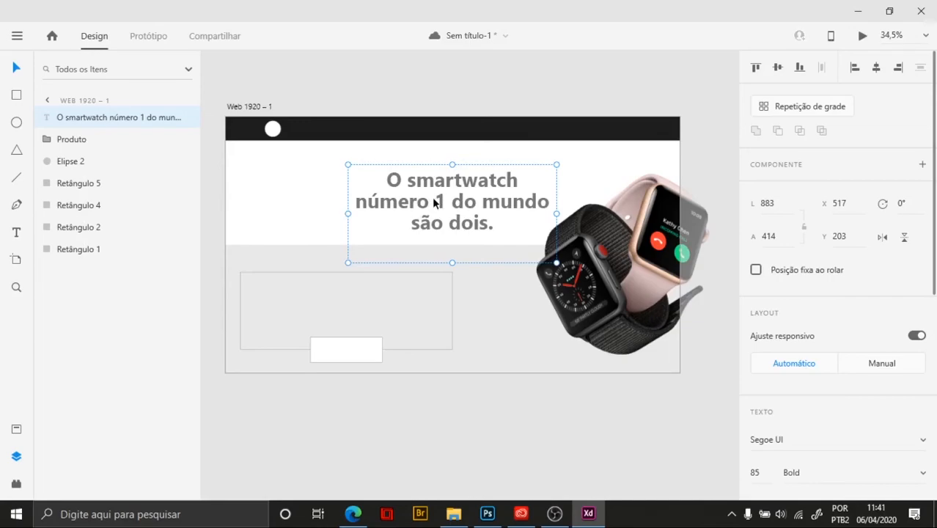
{"action": "key", "text": "ctrl+g"}
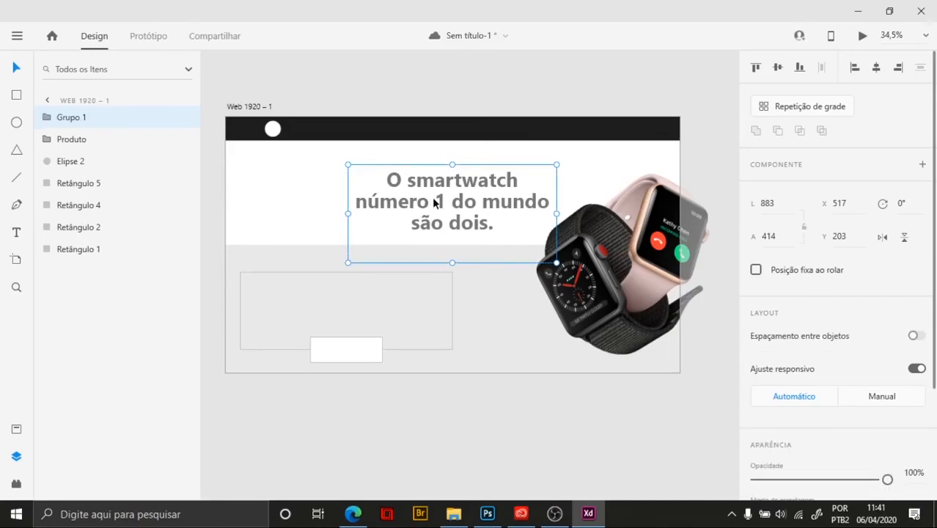
{"action": "double_click", "coordinate": [85, 118]}
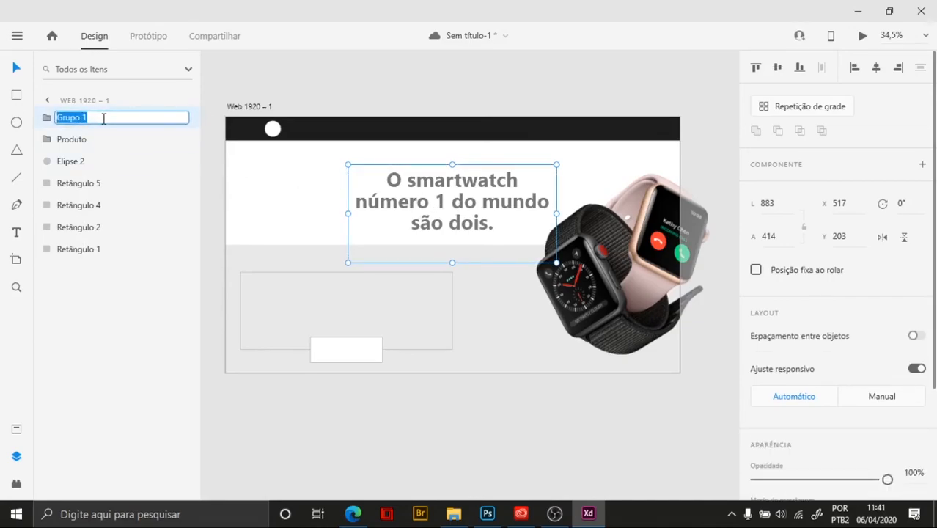
{"action": "key", "text": "BackSpace"}
{"action": "key", "text": "Return"}
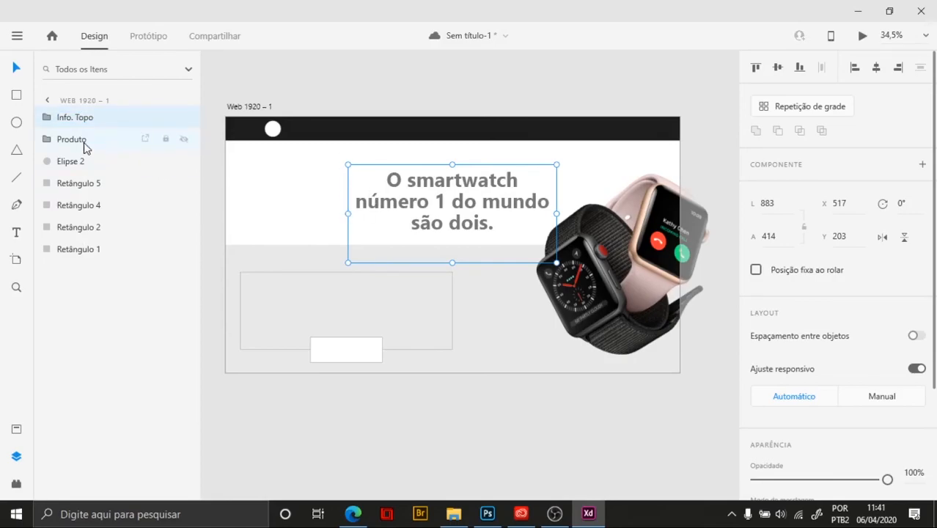
Rename the Elipse 2 layer, the white circle in the header bar, to Logo
{"action": "left_click", "coordinate": [85, 171]}
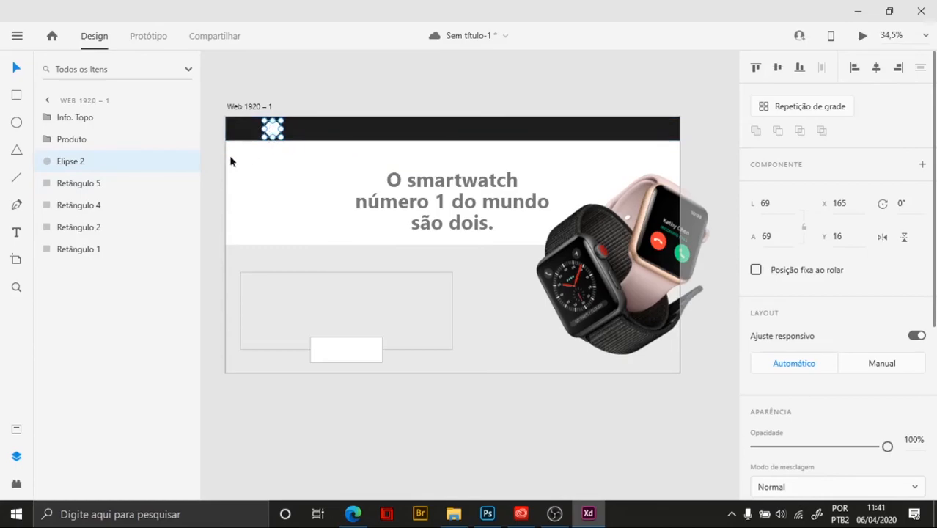
{"action": "double_click", "coordinate": [68, 162]}
{"action": "key", "text": "BackSpace"}
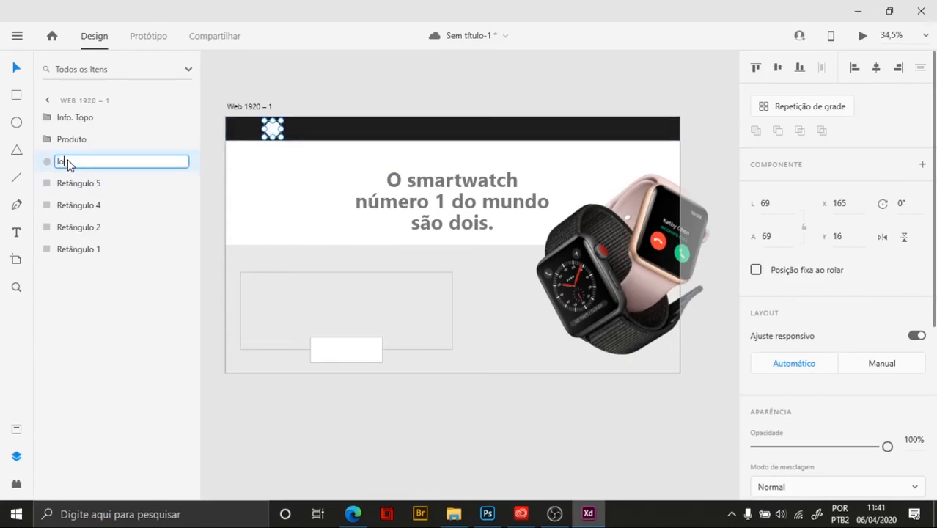
{"action": "type", "text": "Logo"}
{"action": "key", "text": "Return"}
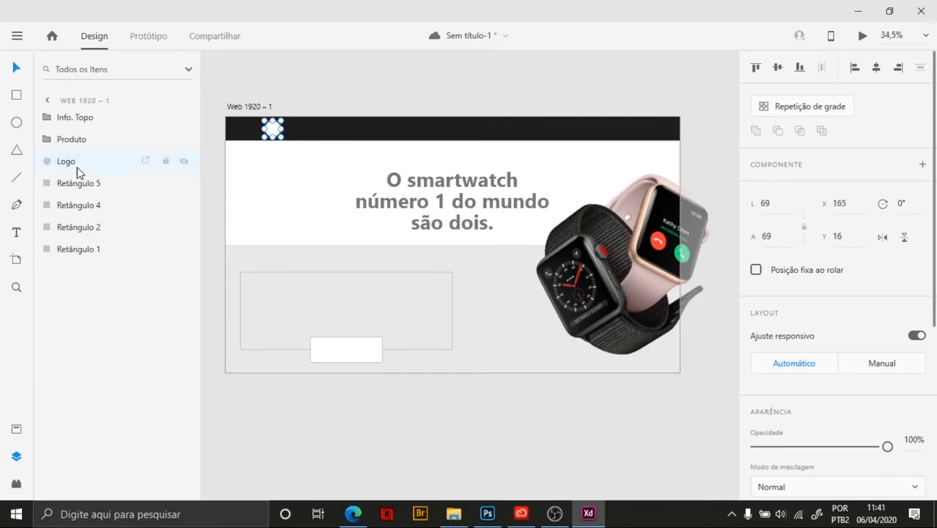
Identify the rectangle layers on the artboard and rename Retângulo 2, the dark header bar, to BG_Topo
{"action": "left_click", "coordinate": [92, 183]}
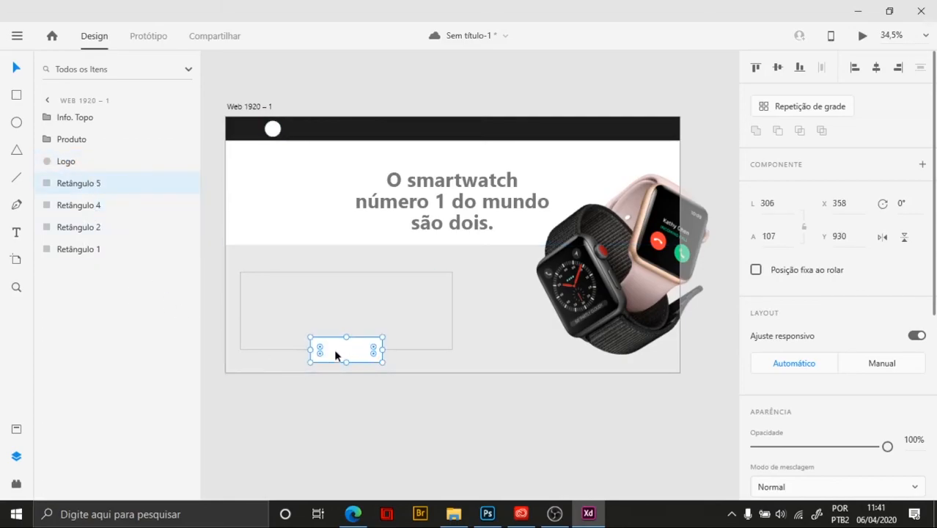
{"action": "left_click", "coordinate": [84, 206]}
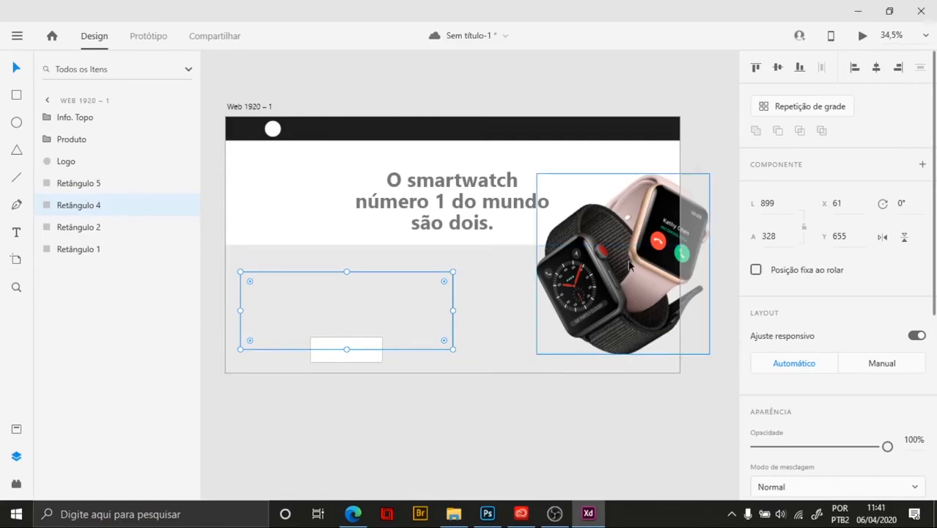
{"action": "left_click", "coordinate": [68, 232]}
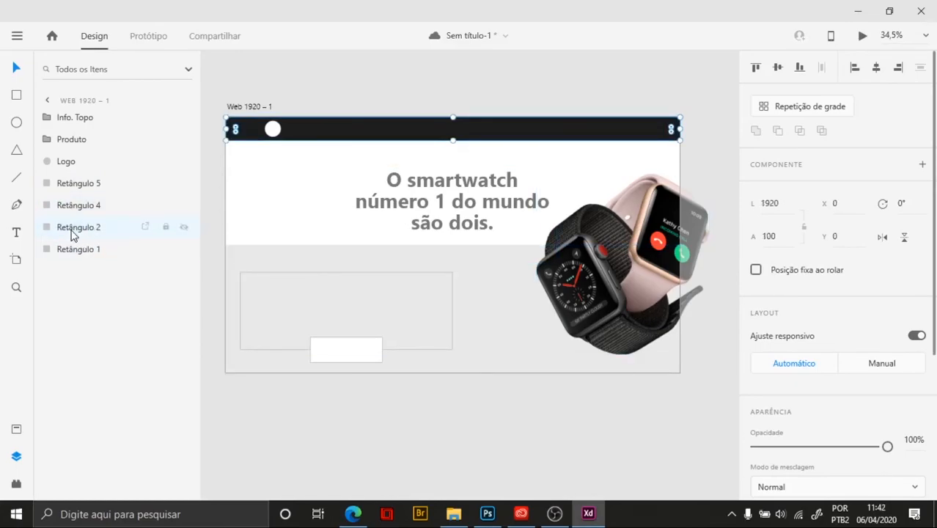
{"action": "double_click", "coordinate": [73, 230]}
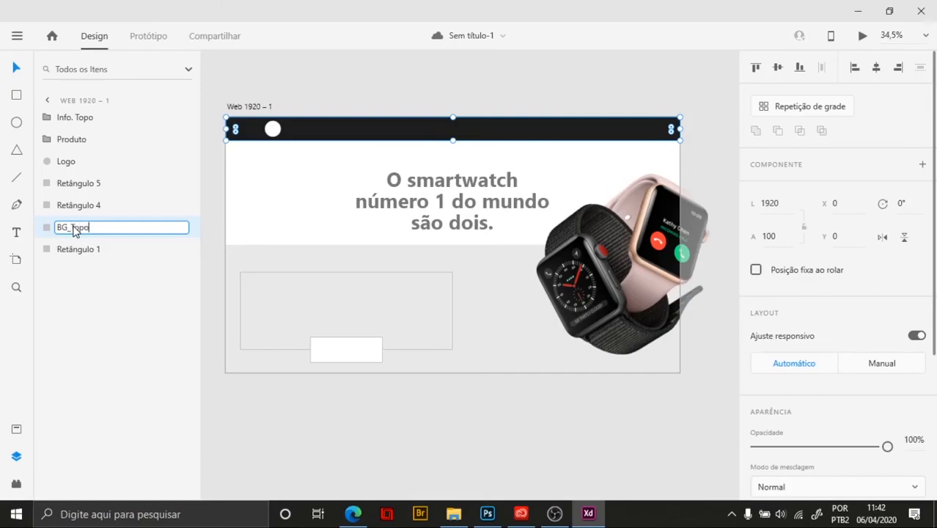
{"action": "key", "text": "Return"}
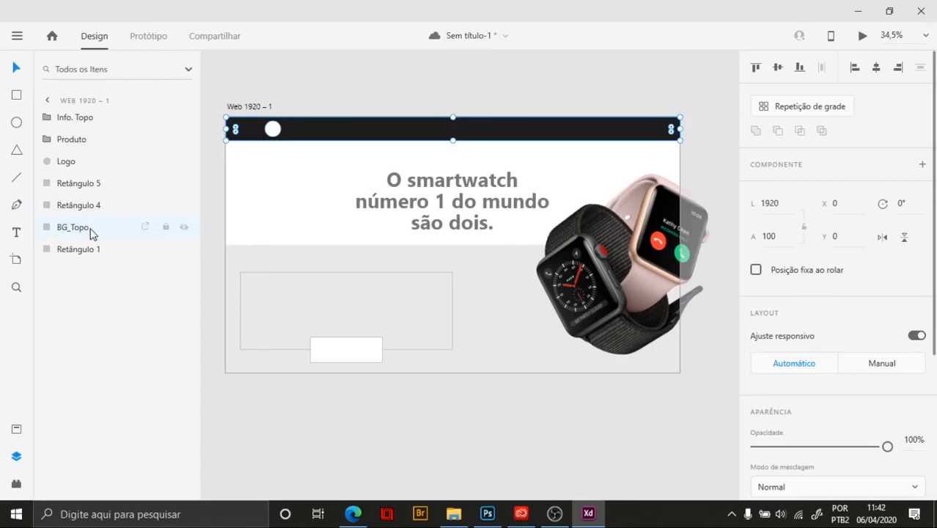
Move the BG_Topo and Logo layers into the Info. Topo group, placing Logo above BG_Topo
{"action": "left_click_drag", "start_coordinate": [77, 231], "coordinate": [84, 120]}
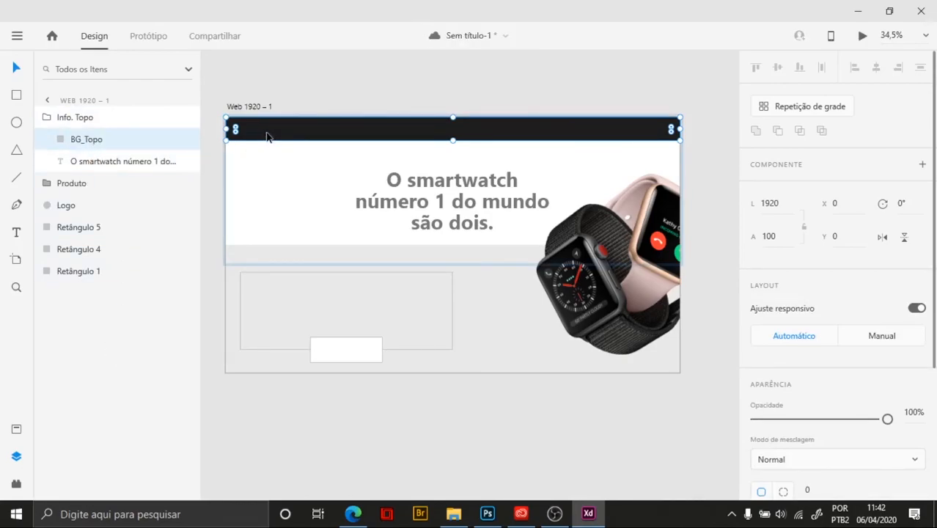
{"action": "left_click_drag", "start_coordinate": [267, 137], "coordinate": [266, 163]}
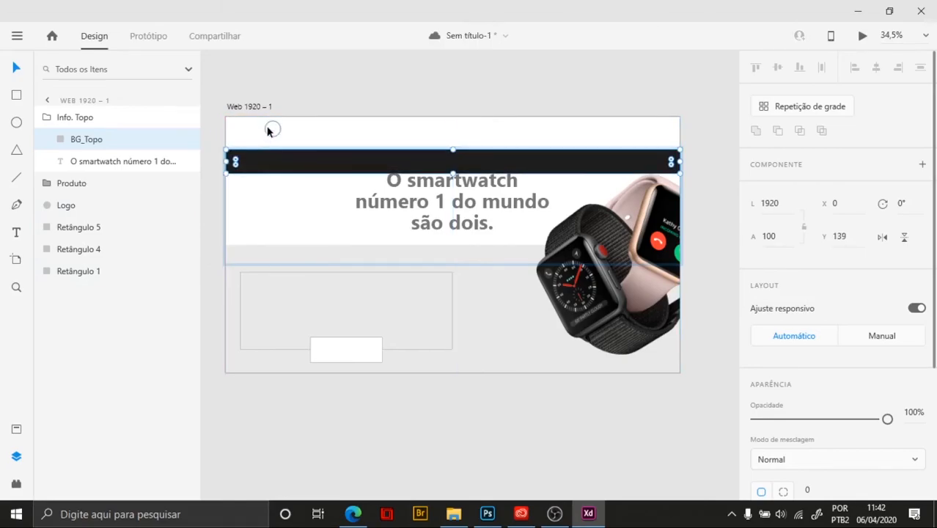
{"action": "key", "text": "ctrl+z"}
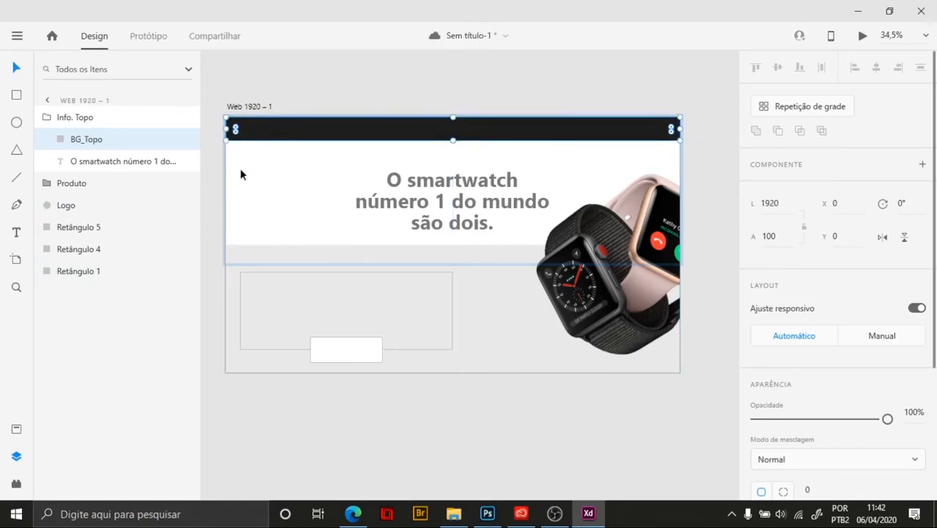
{"action": "left_click", "coordinate": [89, 210]}
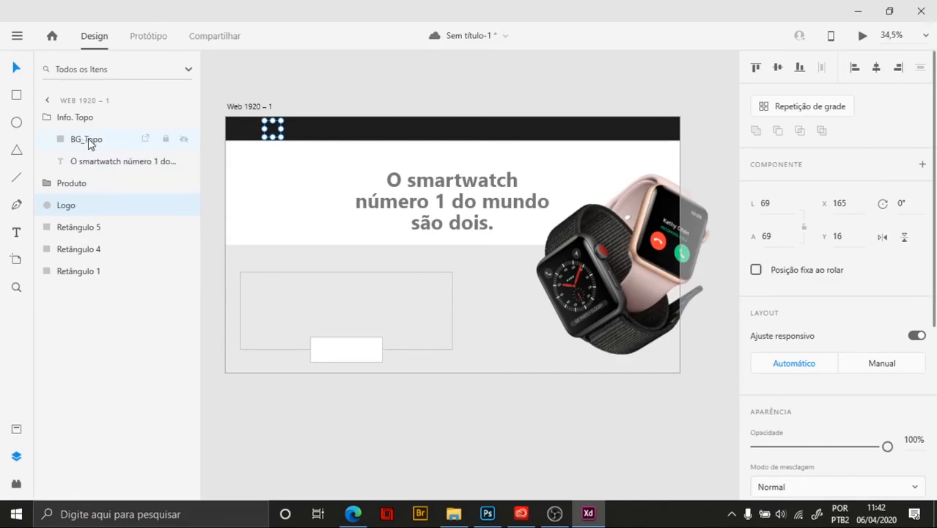
{"action": "left_click", "coordinate": [84, 144]}
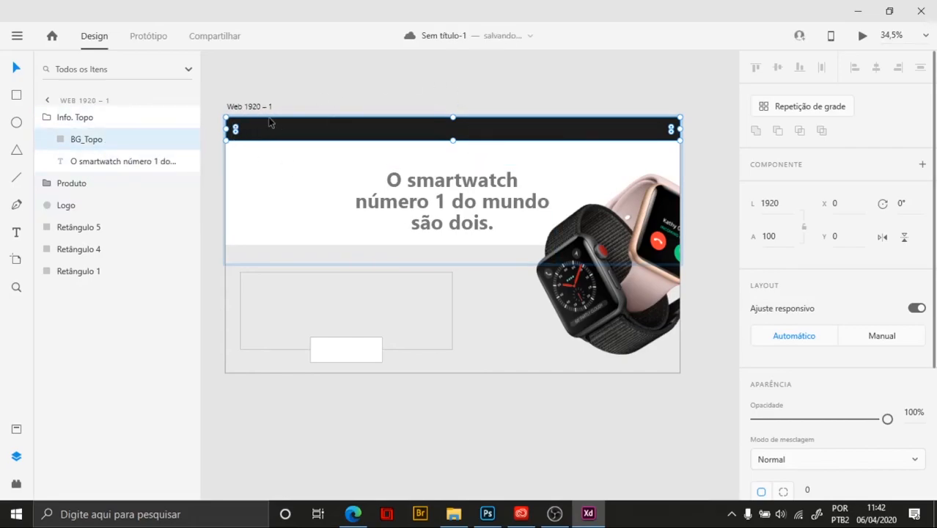
{"action": "left_click_drag", "start_coordinate": [92, 207], "coordinate": [80, 137]}
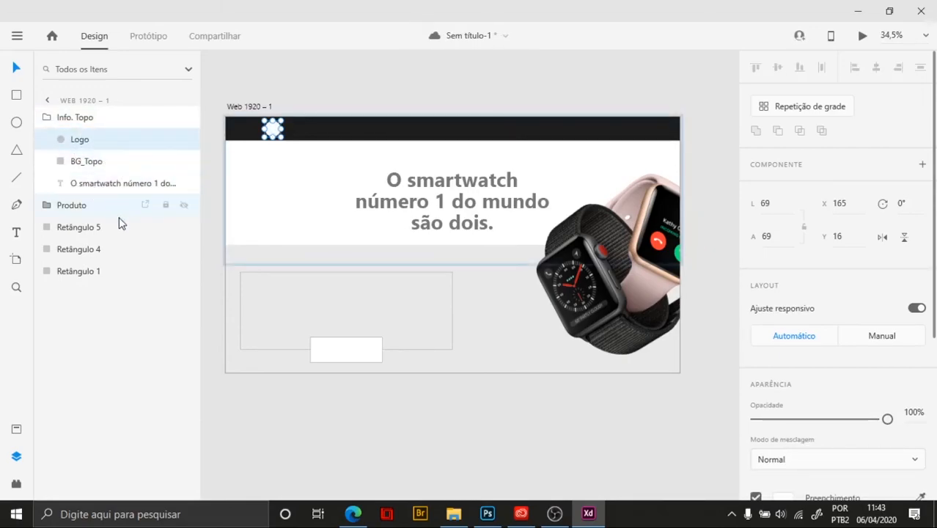
Lock the BG_Topo and Logo layers inside the Info. Topo group
{"action": "left_click", "coordinate": [101, 163]}
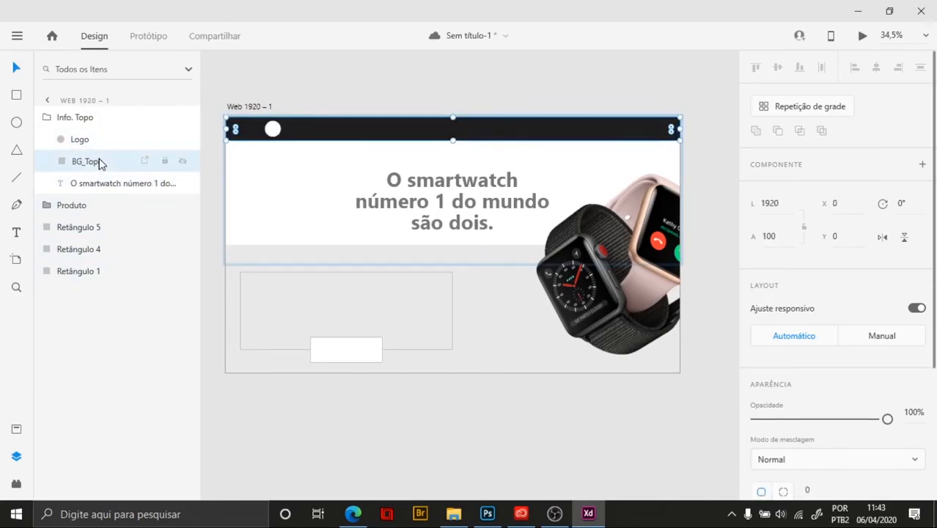
{"action": "left_click", "coordinate": [165, 160]}
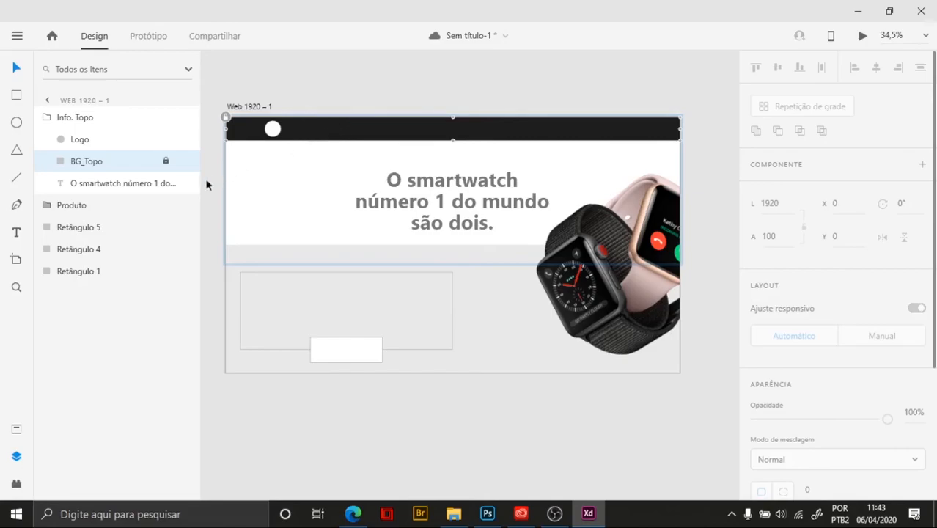
{"action": "left_click", "coordinate": [103, 146]}
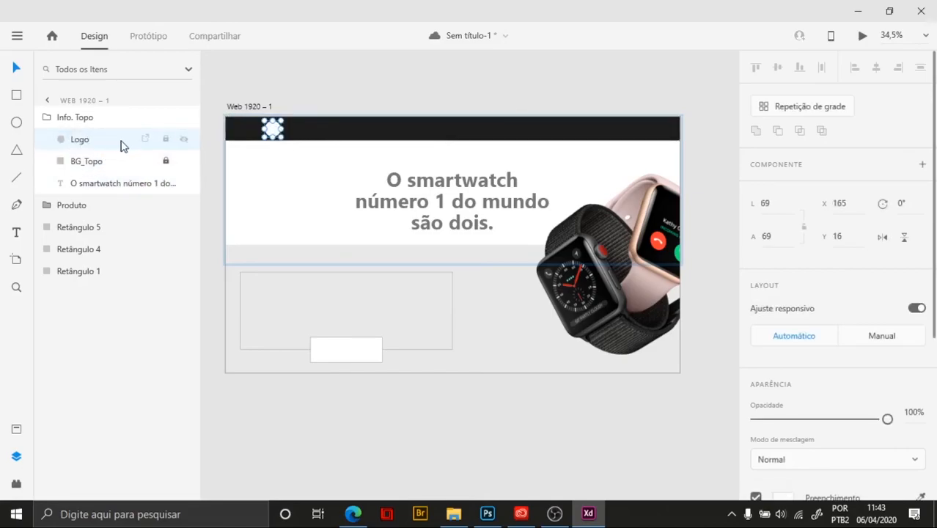
{"action": "left_click", "coordinate": [165, 139]}
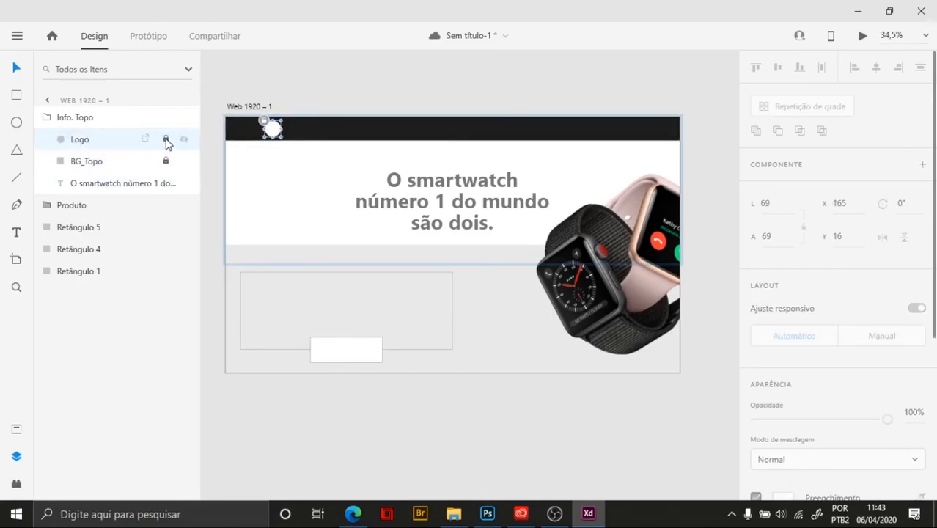
Collapse the Info. Topo group, then expand the Produto group to check its contents and collapse it again
{"action": "left_click", "coordinate": [55, 120]}
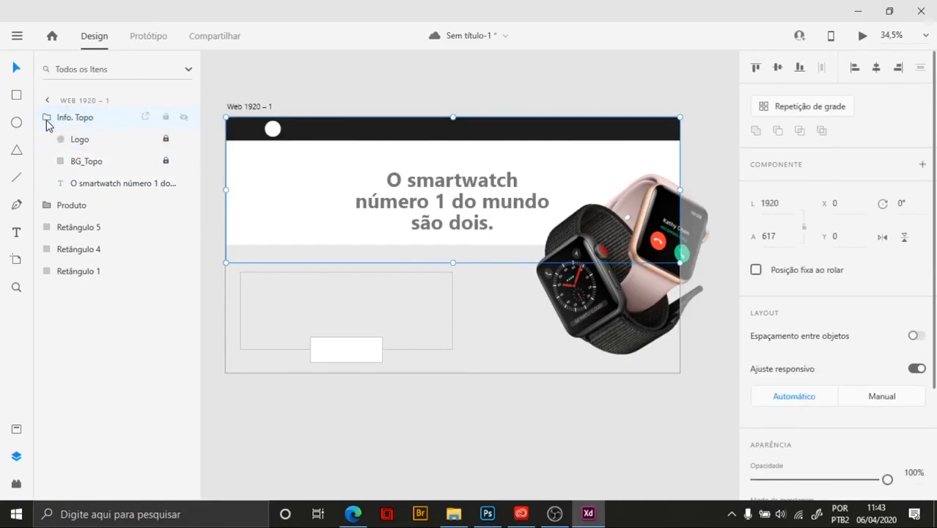
{"action": "left_click", "coordinate": [47, 119]}
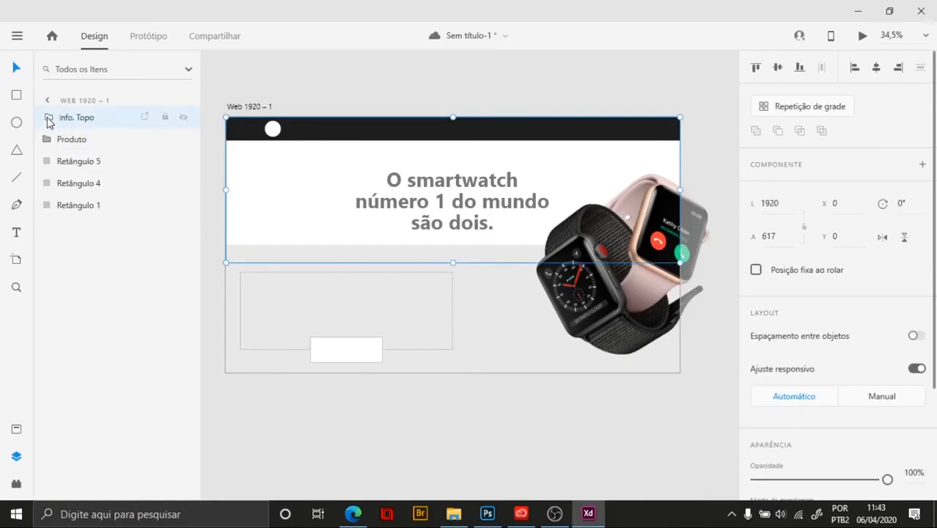
{"action": "left_click", "coordinate": [48, 120]}
{"action": "left_click", "coordinate": [47, 120]}
{"action": "left_click", "coordinate": [47, 119]}
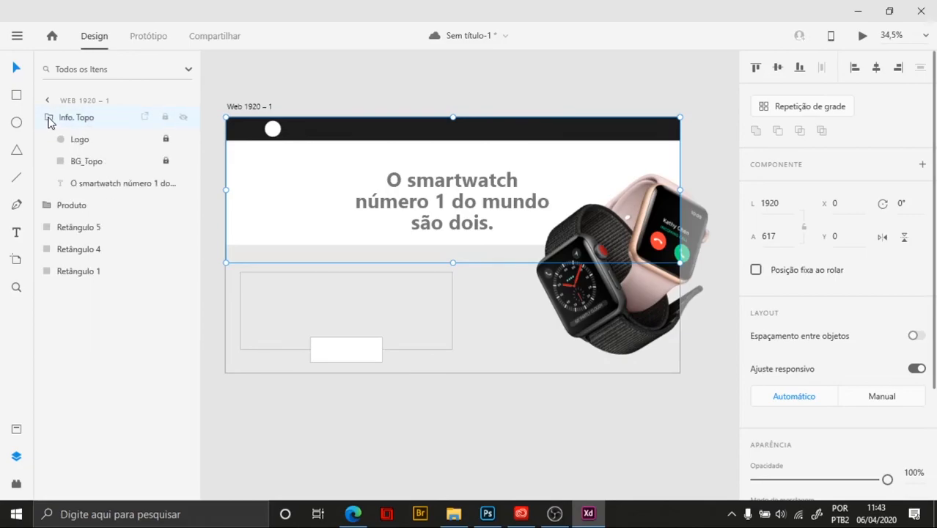
{"action": "left_click", "coordinate": [47, 119]}
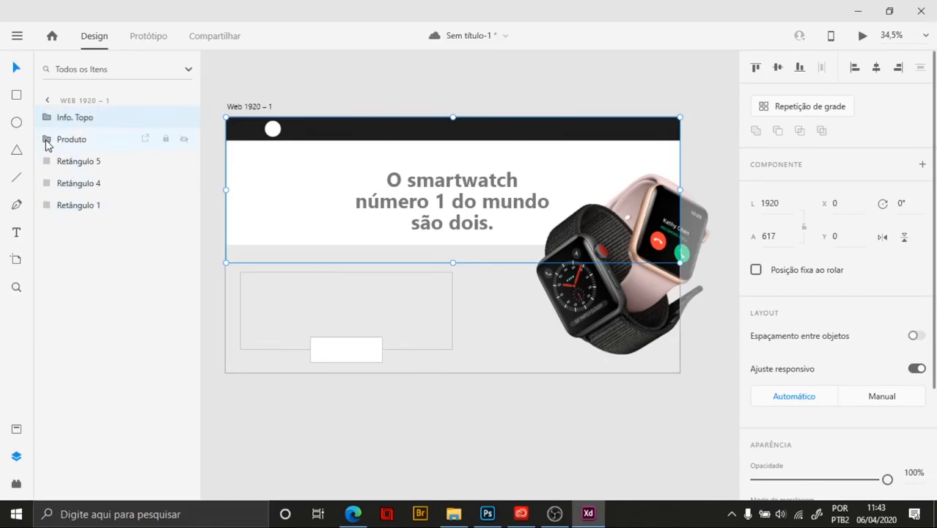
{"action": "left_click", "coordinate": [47, 142]}
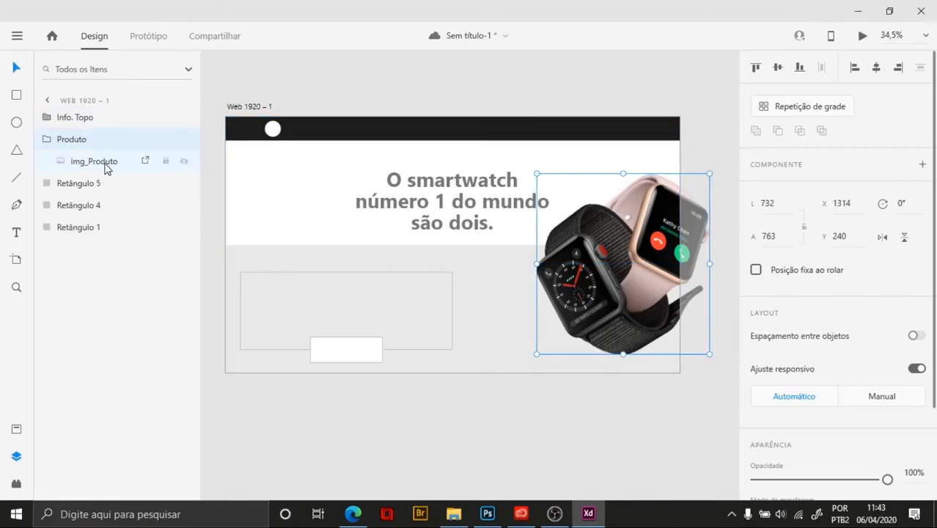
{"action": "left_click", "coordinate": [48, 141]}
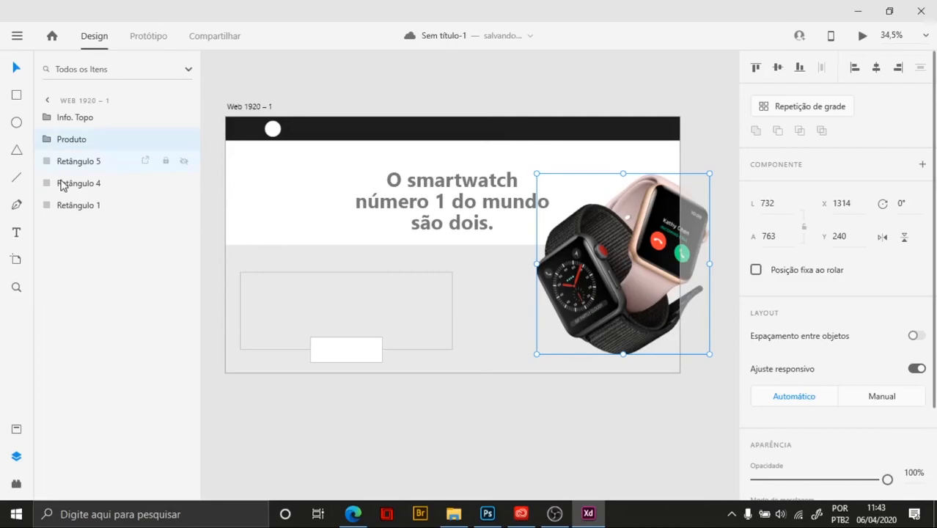
Rename the Retângulo 1 layer, the grey background of the artboard's lower half, to BG_Page and lock it
{"action": "left_click", "coordinate": [84, 165]}
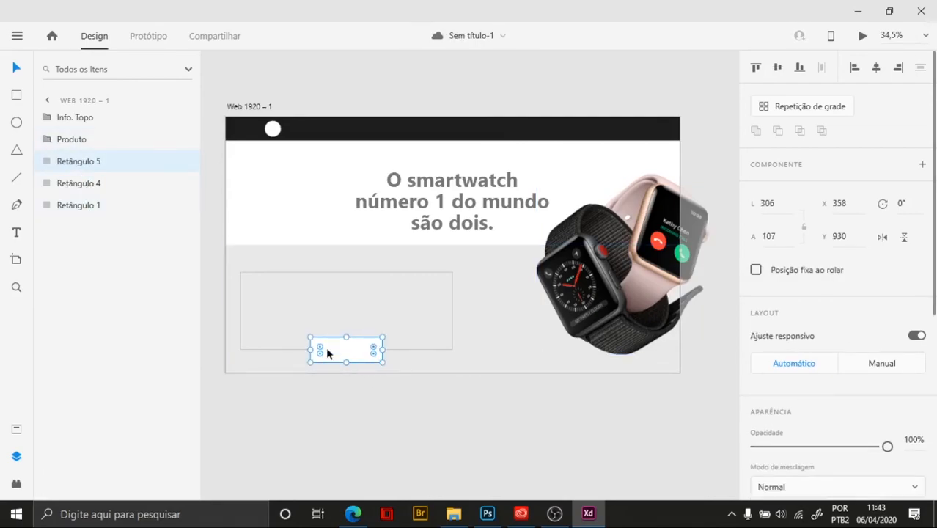
{"action": "left_click", "coordinate": [83, 183]}
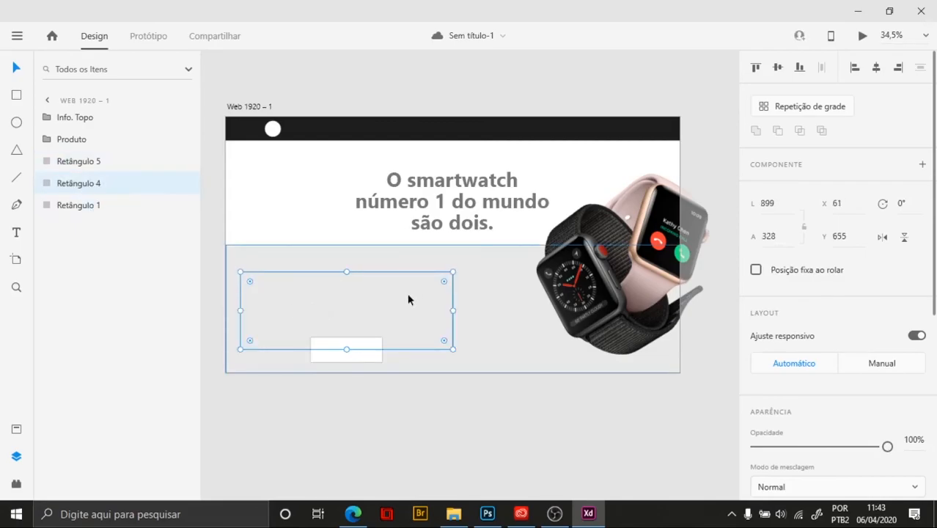
{"action": "left_click", "coordinate": [80, 208]}
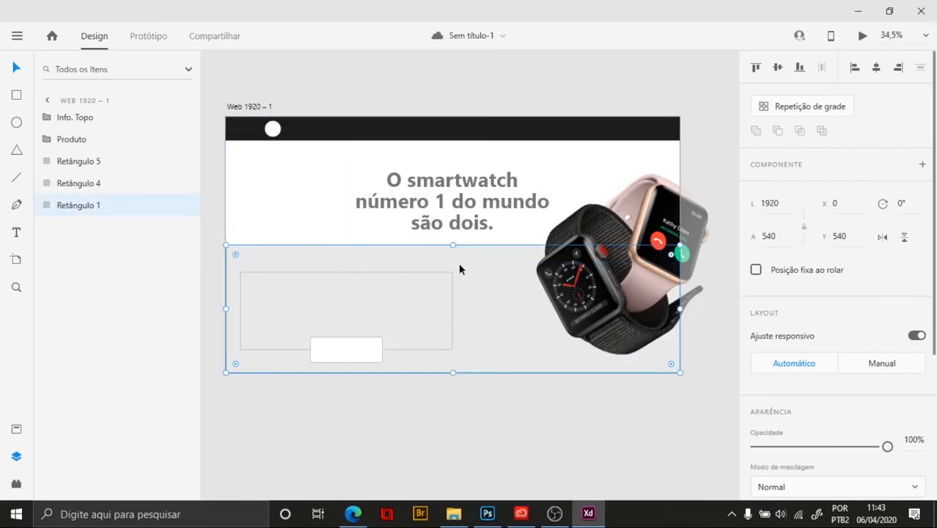
{"action": "double_click", "coordinate": [73, 210]}
{"action": "type", "text": "BG_Page"}
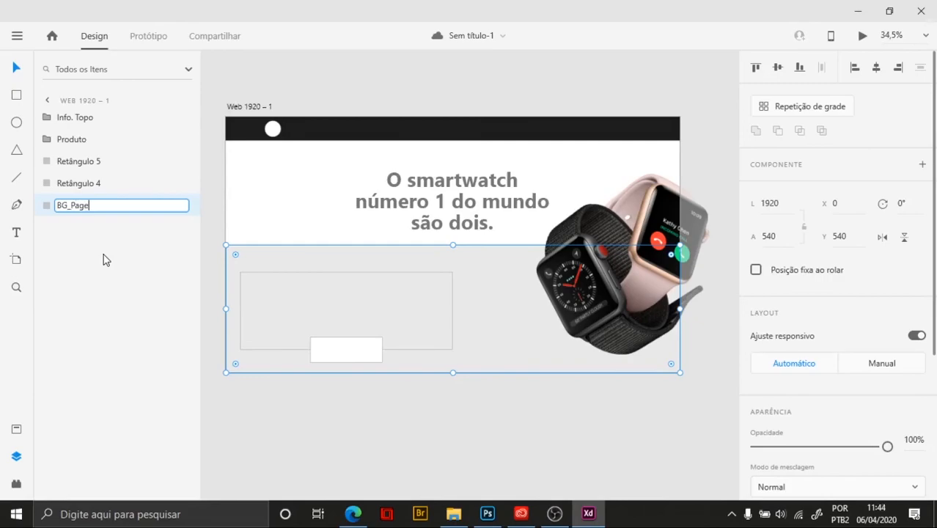
{"action": "key", "text": "Return"}
{"action": "left_click", "coordinate": [166, 204]}
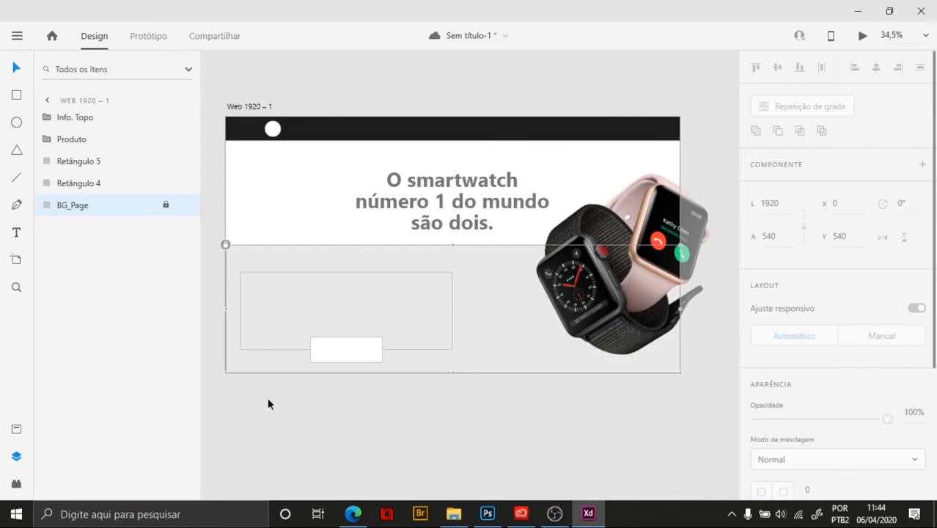
Check which artboard objects belong to Retângulo 4, Retângulo 5, Info. Topo and Produto, and clear the selection
{"action": "left_click", "coordinate": [100, 184]}
{"action": "left_click", "coordinate": [102, 168]}
{"action": "left_click", "coordinate": [107, 184]}
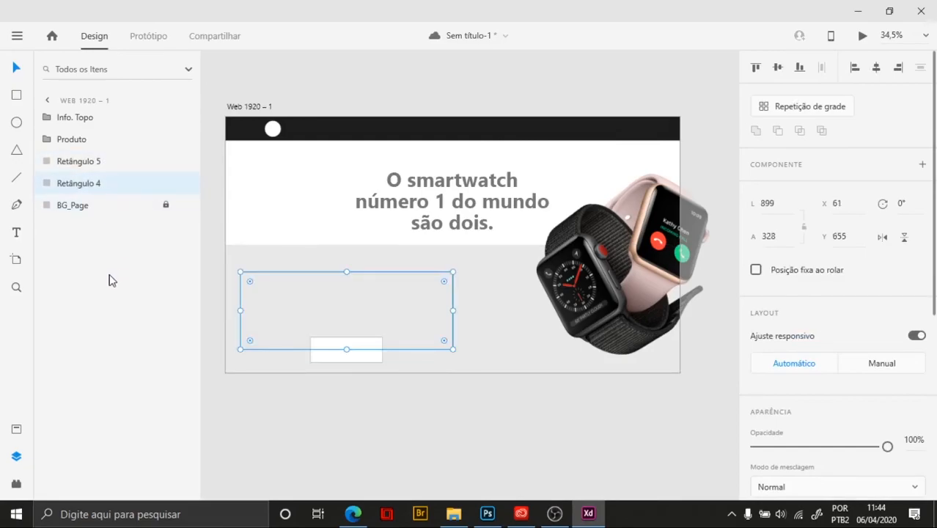
{"action": "left_click", "coordinate": [96, 164]}
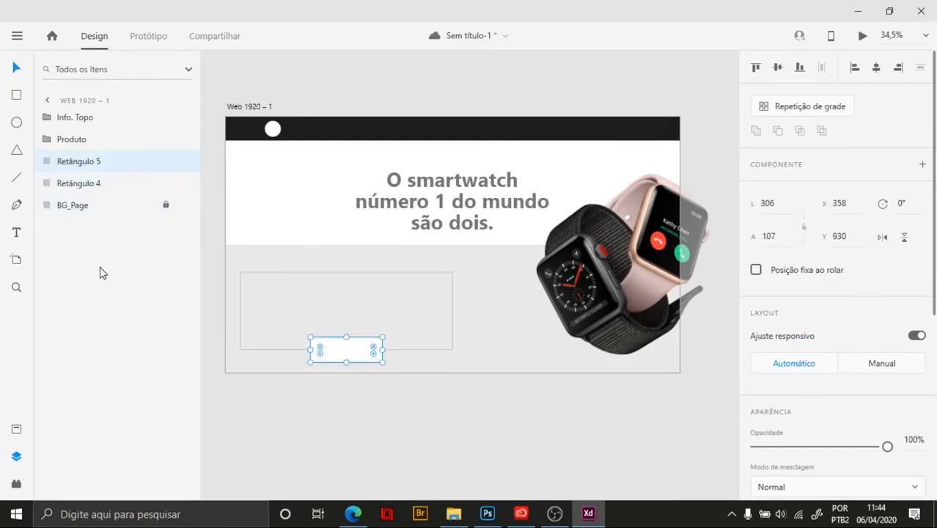
{"action": "left_click", "coordinate": [422, 190]}
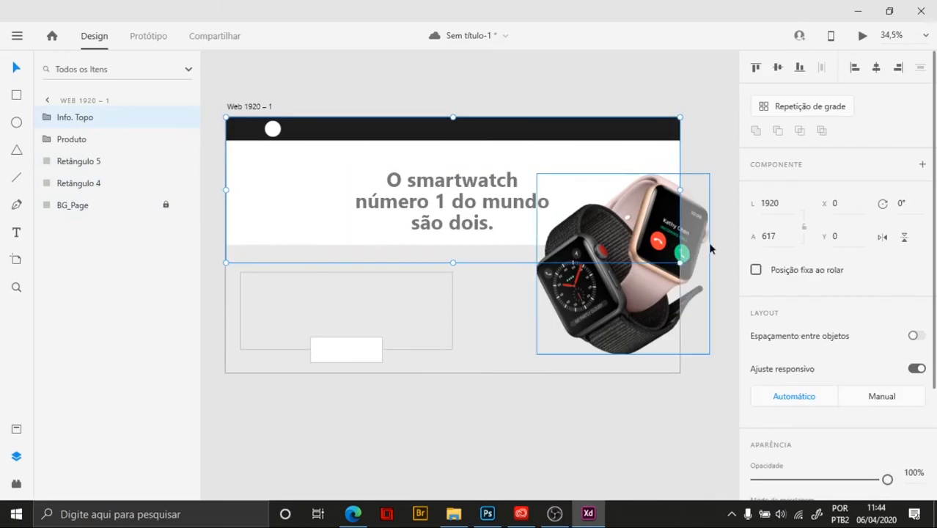
{"action": "left_click", "coordinate": [717, 214]}
{"action": "left_click", "coordinate": [605, 281]}
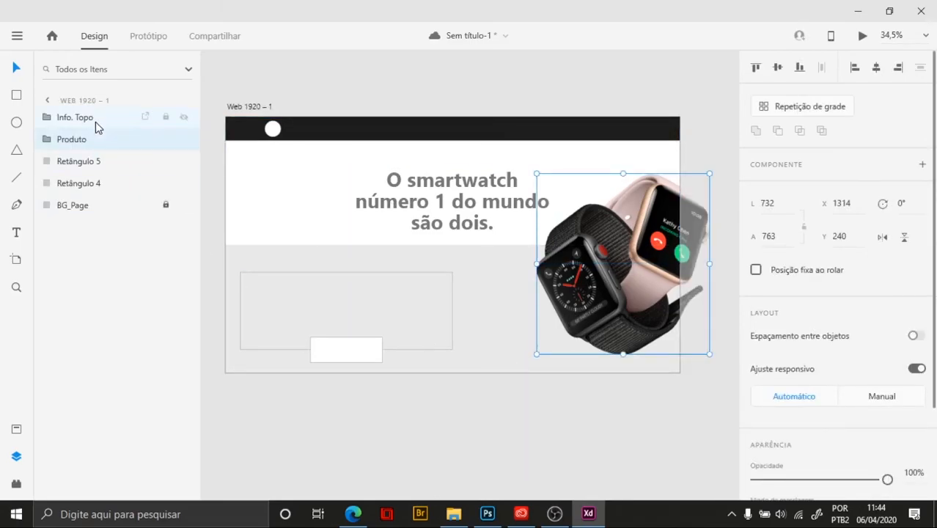
{"action": "left_click", "coordinate": [96, 123]}
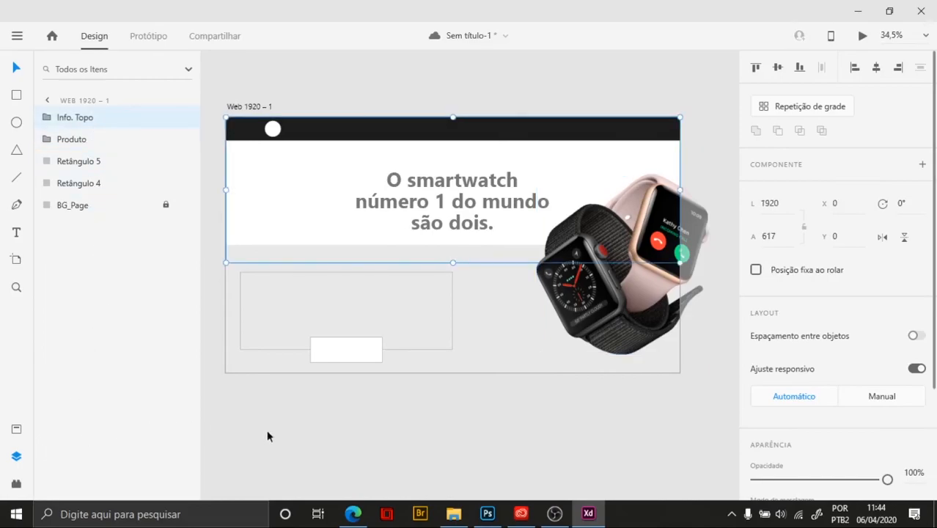
{"action": "left_click", "coordinate": [326, 449]}
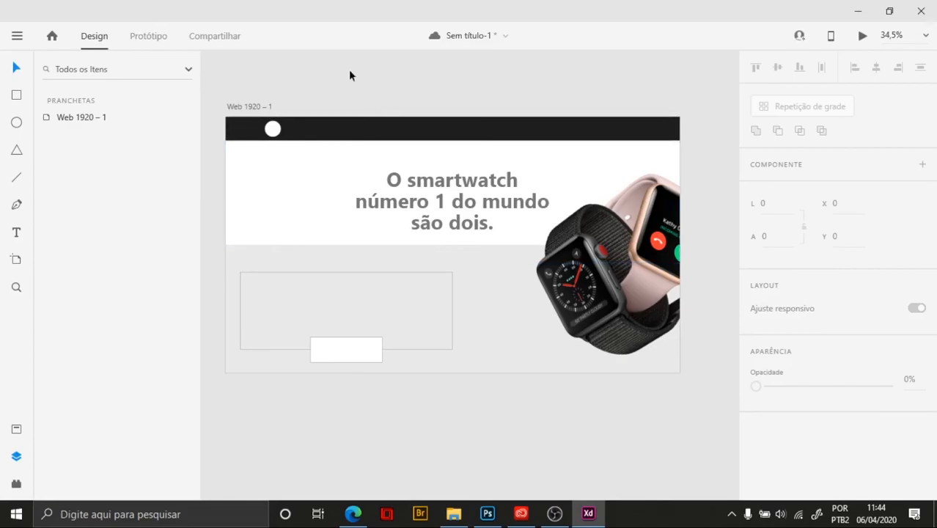
Start saving the document and enter Page_apple as its name
{"action": "left_click", "coordinate": [19, 40]}
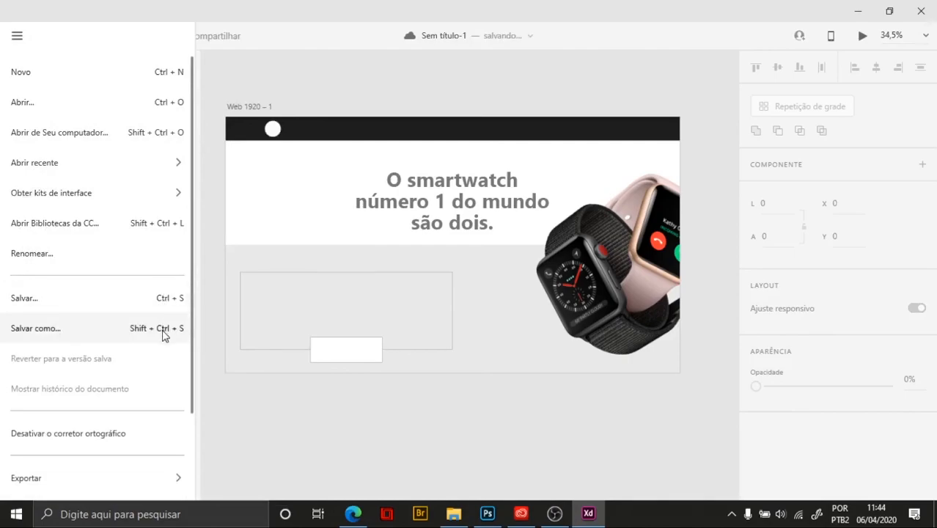
{"action": "left_click", "coordinate": [163, 305]}
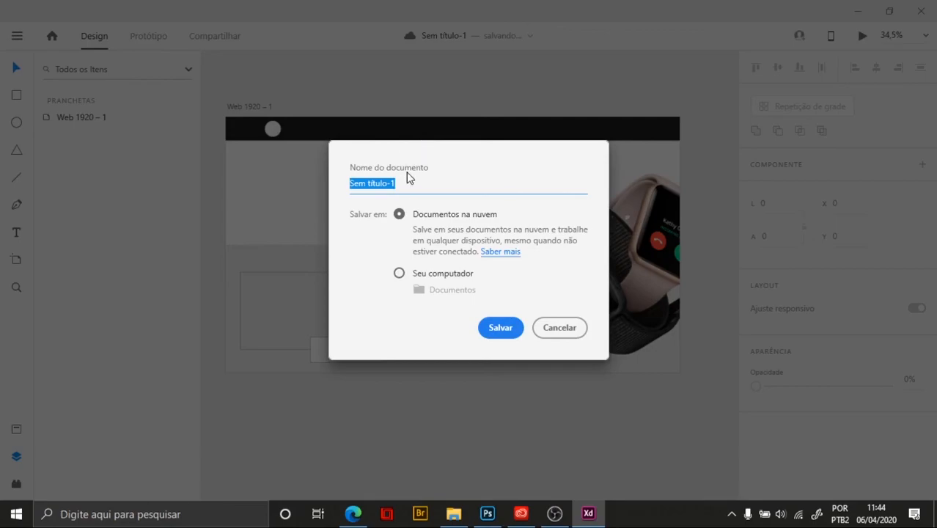
{"action": "left_click_drag", "start_coordinate": [410, 182], "coordinate": [326, 191]}
{"action": "type", "text": "Pa"}
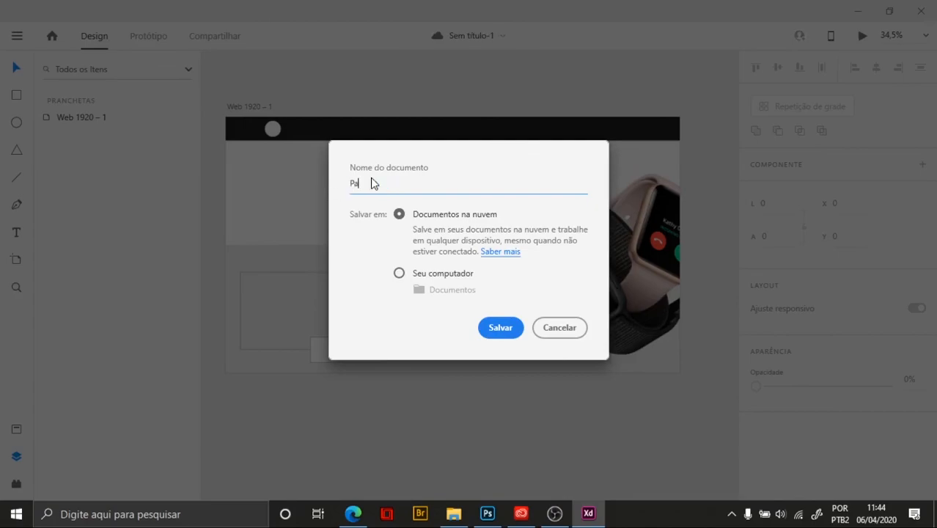
{"action": "type", "text": "ge_apple"}
Switch to Creative Cloud Desktop, check the cloud storage usage and the app list, and minimise it
{"action": "left_click", "coordinate": [520, 513]}
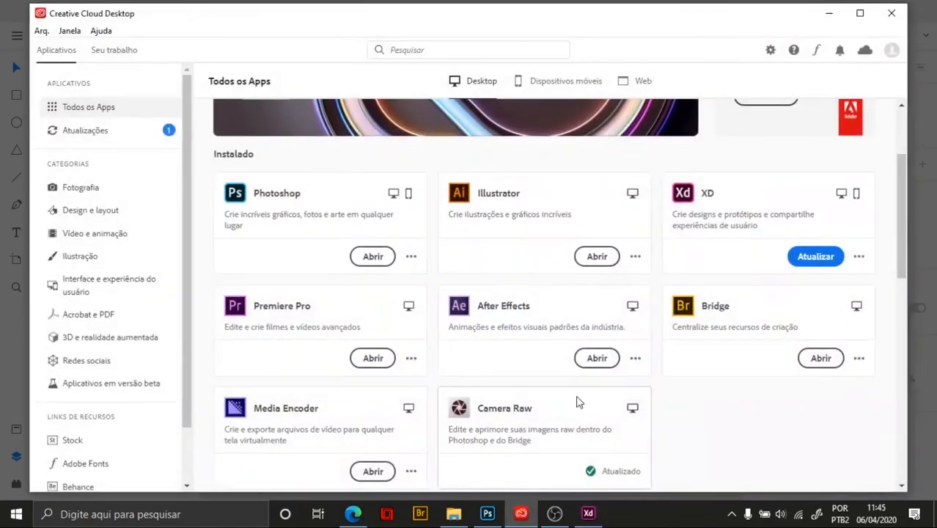
{"action": "left_click", "coordinate": [892, 51]}
{"action": "left_click", "coordinate": [710, 61]}
{"action": "scroll", "coordinate": [807, 278], "scroll_direction": "up", "scroll_amount": 2}
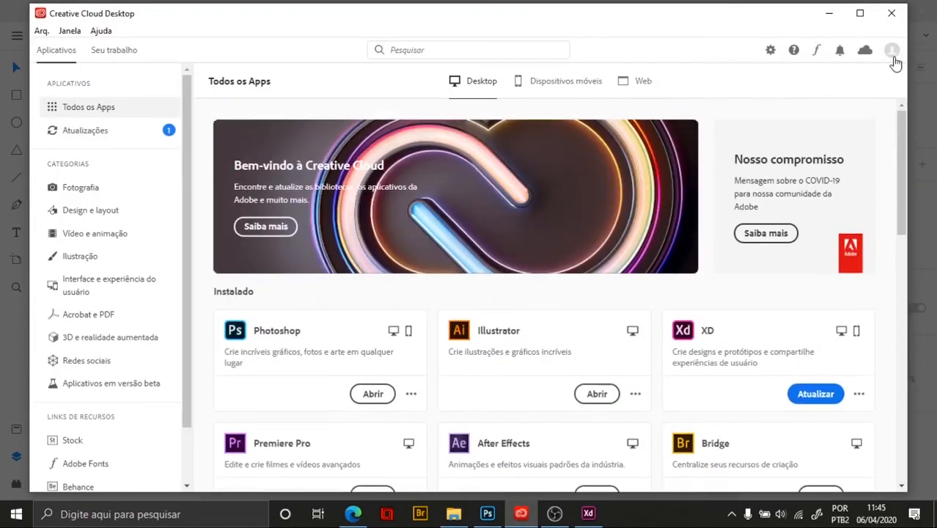
{"action": "left_click", "coordinate": [866, 55]}
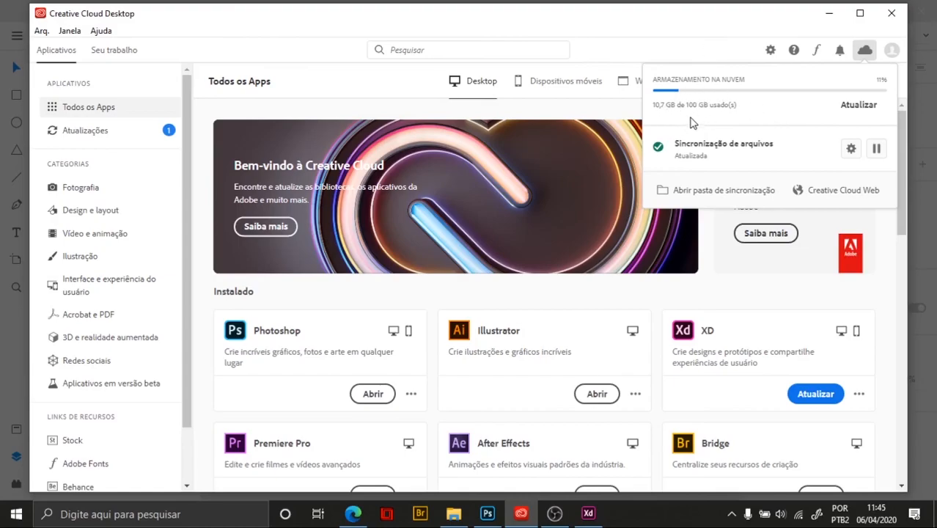
{"action": "left_click", "coordinate": [638, 55]}
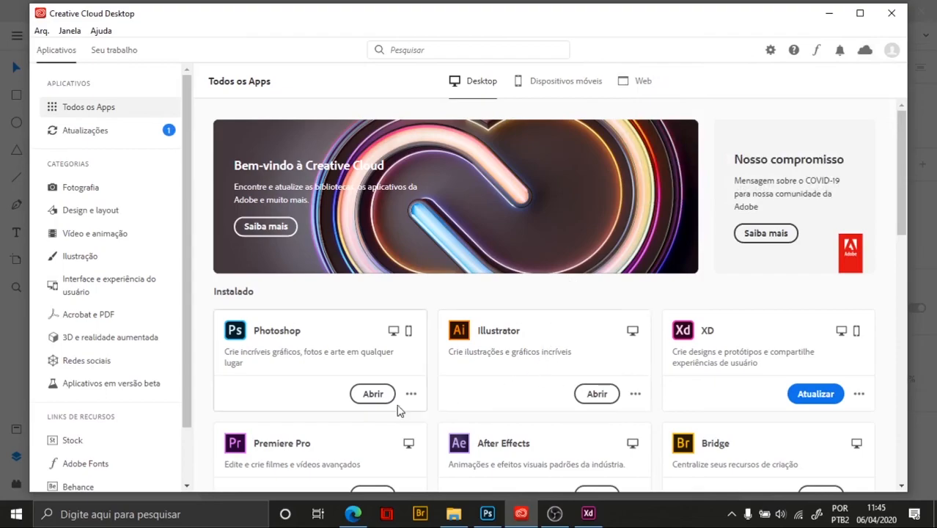
{"action": "scroll", "coordinate": [329, 412], "scroll_direction": "down", "scroll_amount": 3}
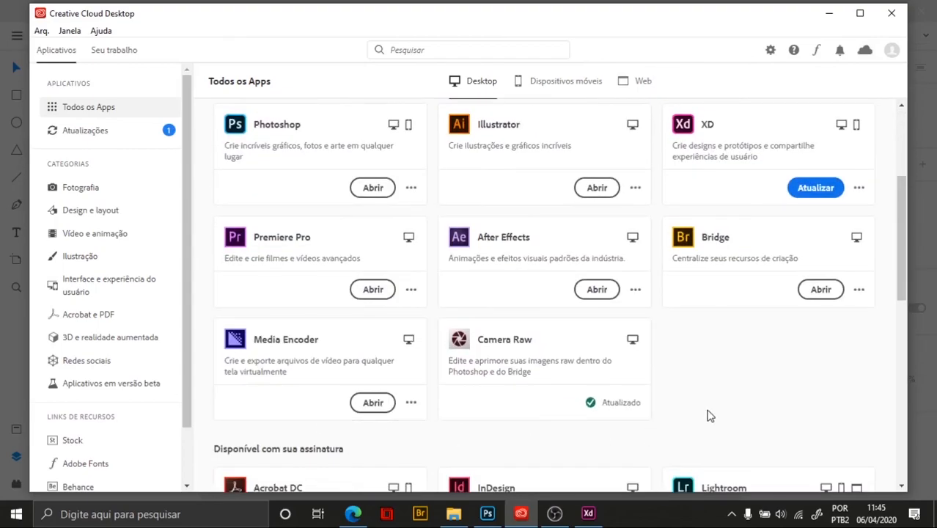
{"action": "scroll", "coordinate": [705, 412], "scroll_direction": "up", "scroll_amount": 3}
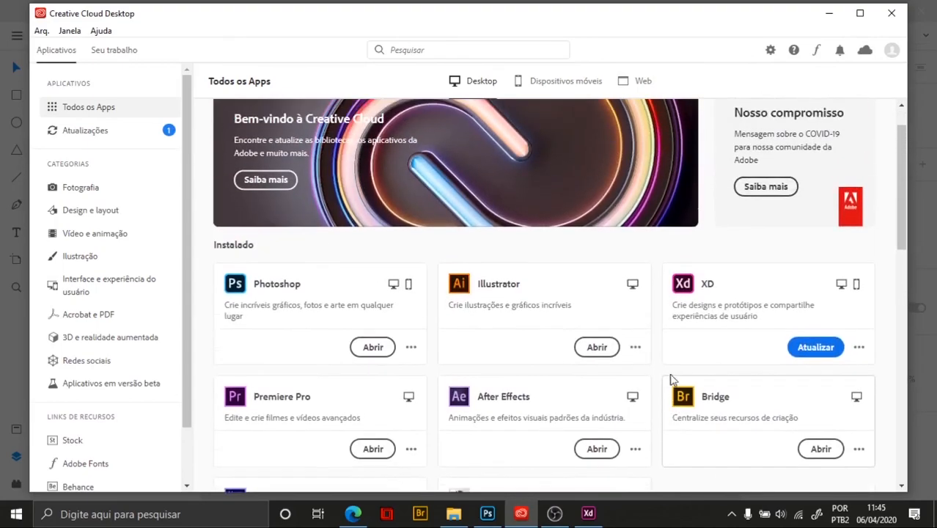
{"action": "scroll", "coordinate": [669, 381], "scroll_direction": "up", "scroll_amount": 1}
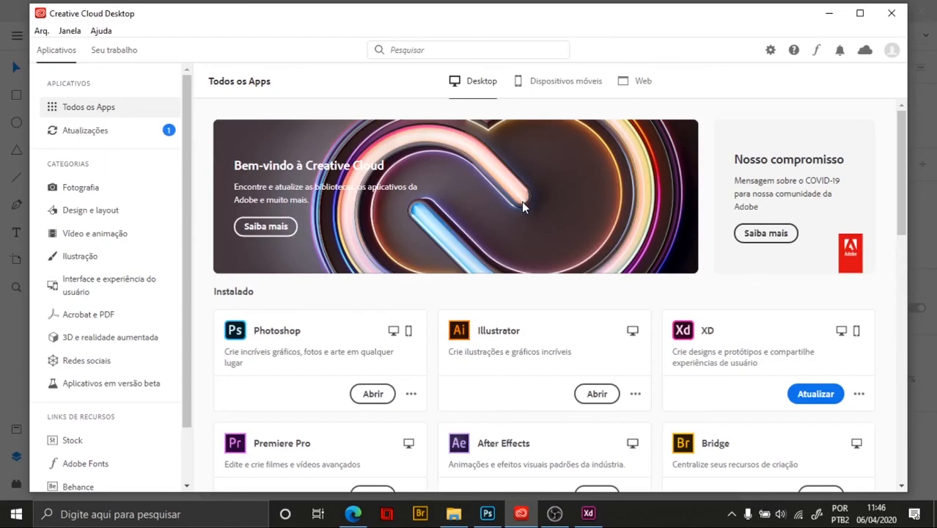
{"action": "left_click", "coordinate": [830, 17]}
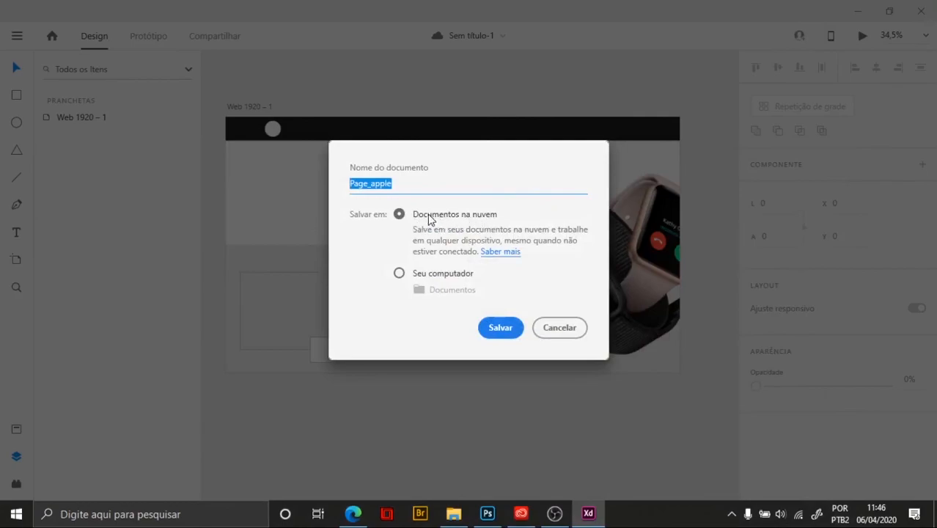
Choose the computer as save location with the Documents > UX DESIGN folder, and save the document there
{"action": "left_click", "coordinate": [415, 187]}
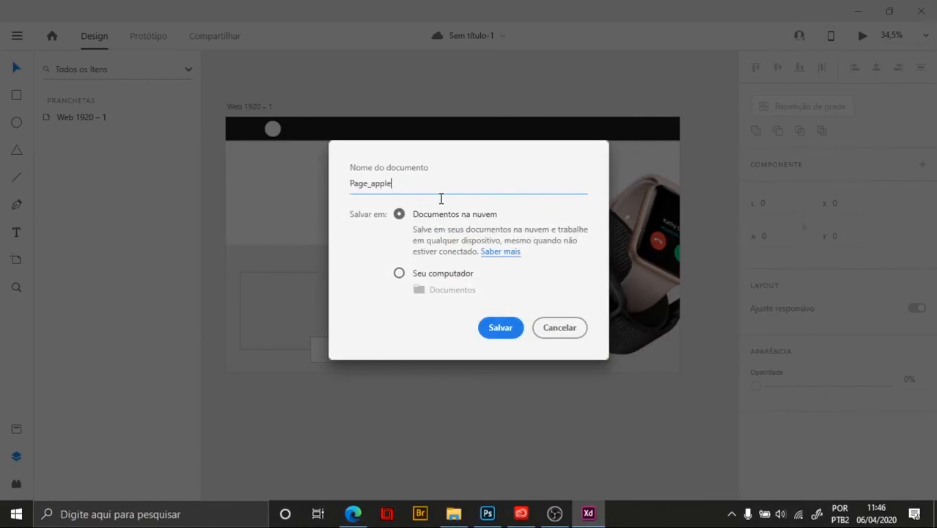
{"action": "left_click", "coordinate": [400, 274]}
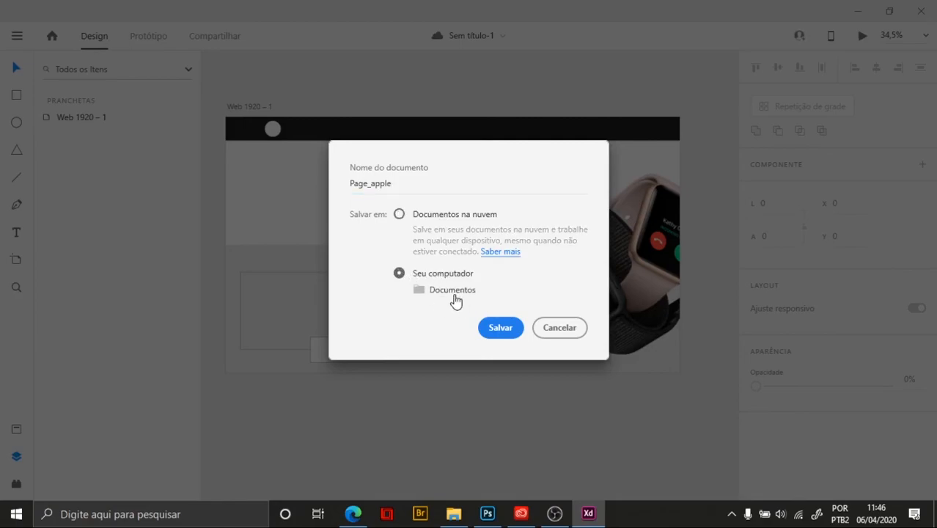
{"action": "left_click", "coordinate": [450, 293]}
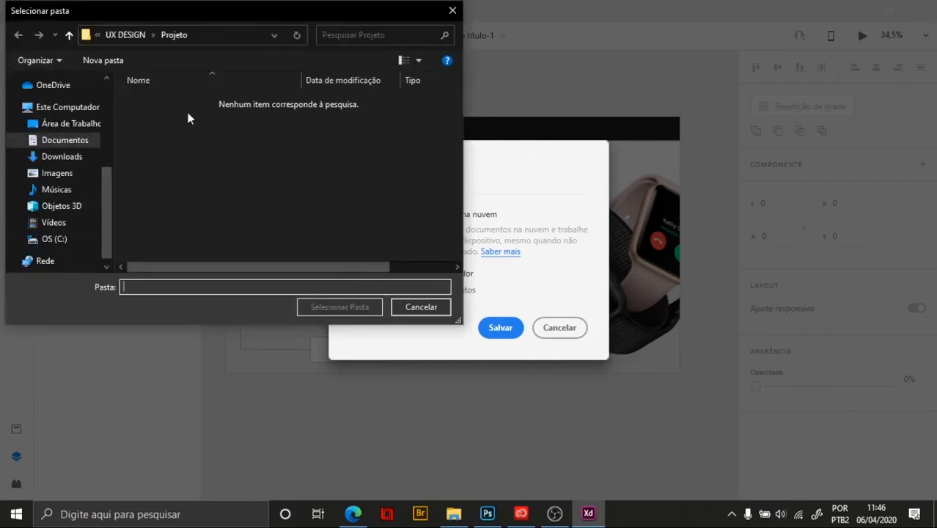
{"action": "left_click_drag", "start_coordinate": [199, 24], "coordinate": [377, 59]}
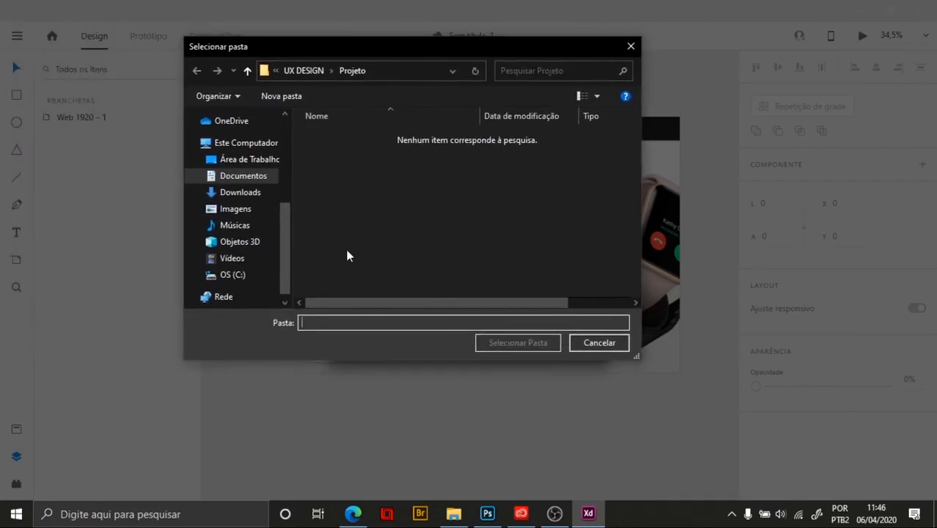
{"action": "left_click", "coordinate": [236, 182]}
{"action": "scroll", "coordinate": [503, 238], "scroll_direction": "down", "scroll_amount": 3}
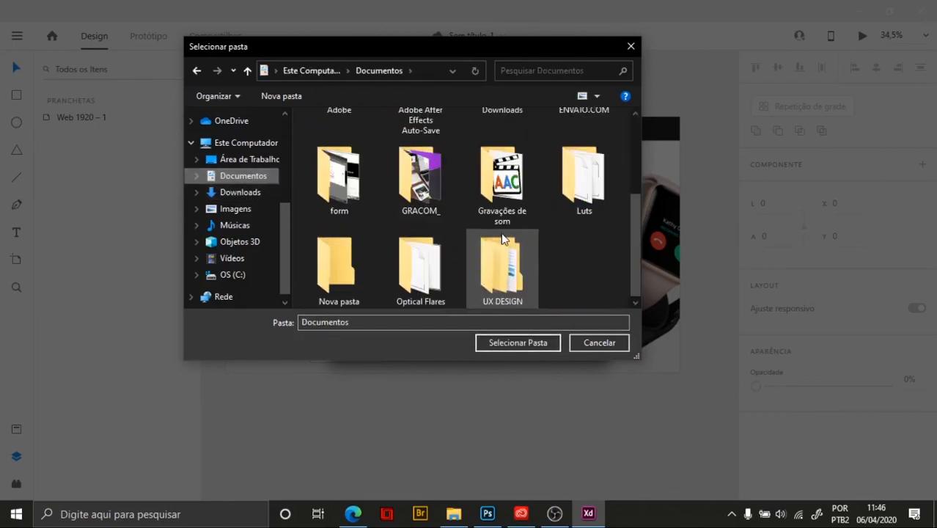
{"action": "double_click", "coordinate": [514, 269]}
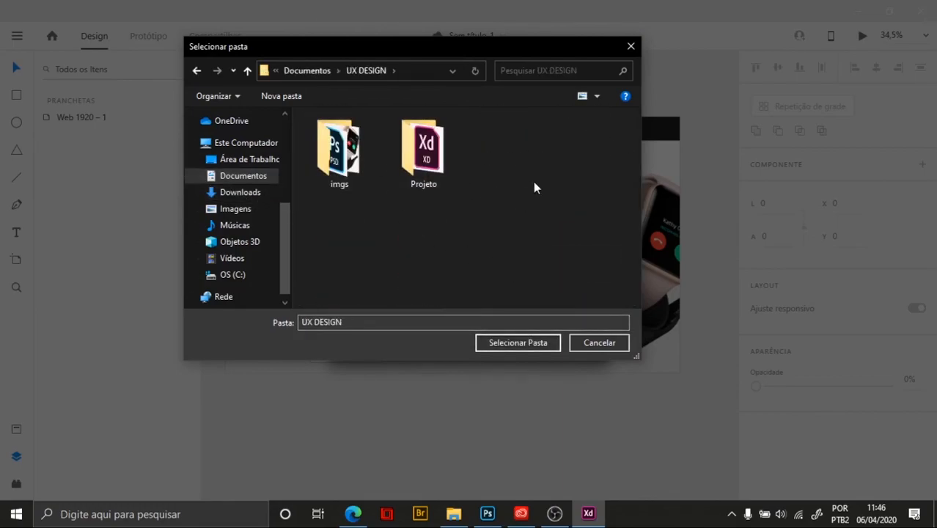
{"action": "left_click", "coordinate": [528, 341]}
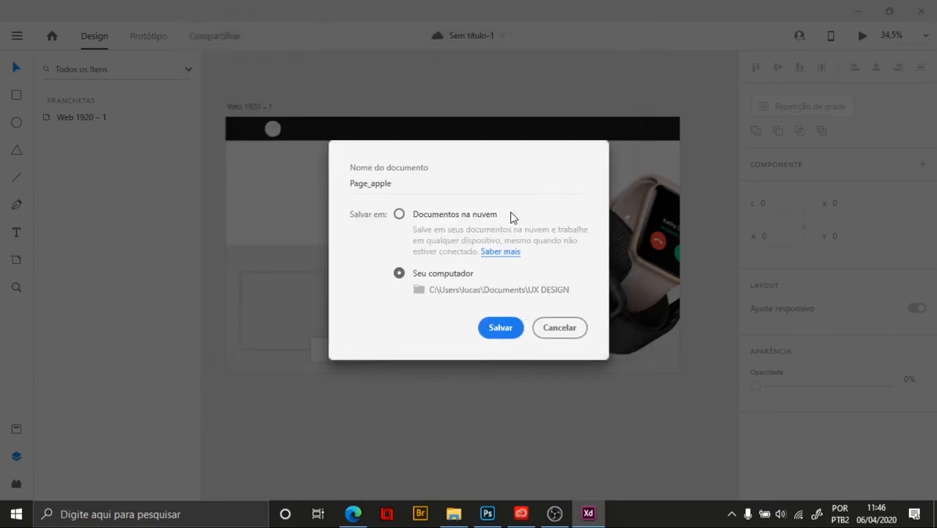
{"action": "left_click", "coordinate": [505, 328]}
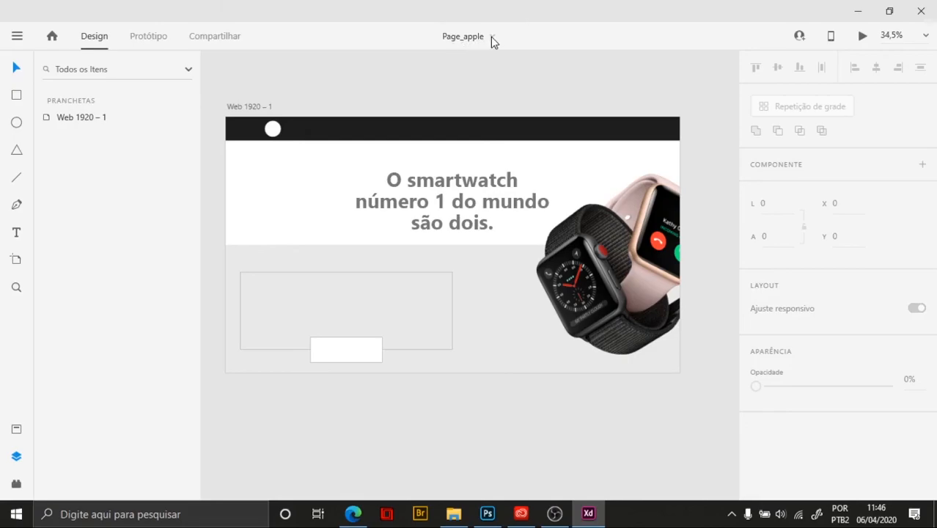
Check for Page_apple.xd in the UX DESIGN folder in File Explorer and return to Adobe XD
{"action": "left_click", "coordinate": [453, 515]}
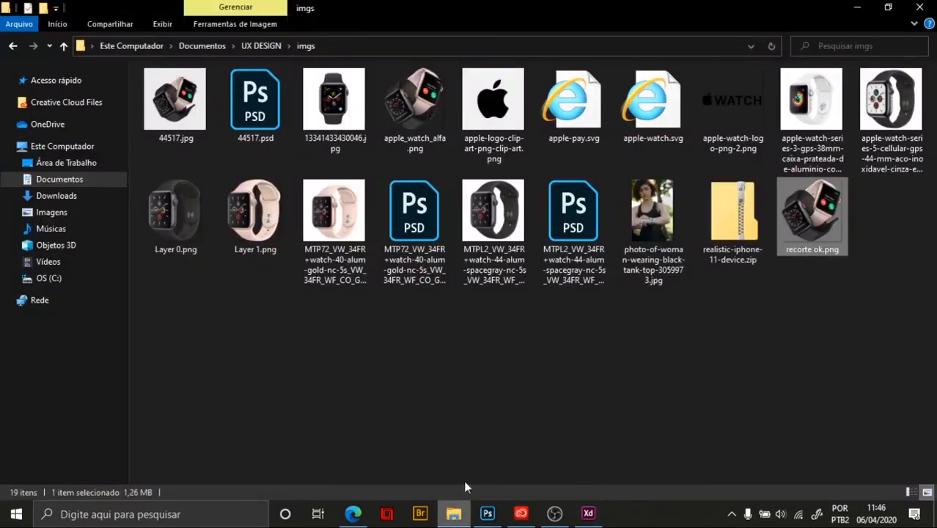
{"action": "left_click", "coordinate": [270, 46]}
{"action": "left_click", "coordinate": [326, 117]}
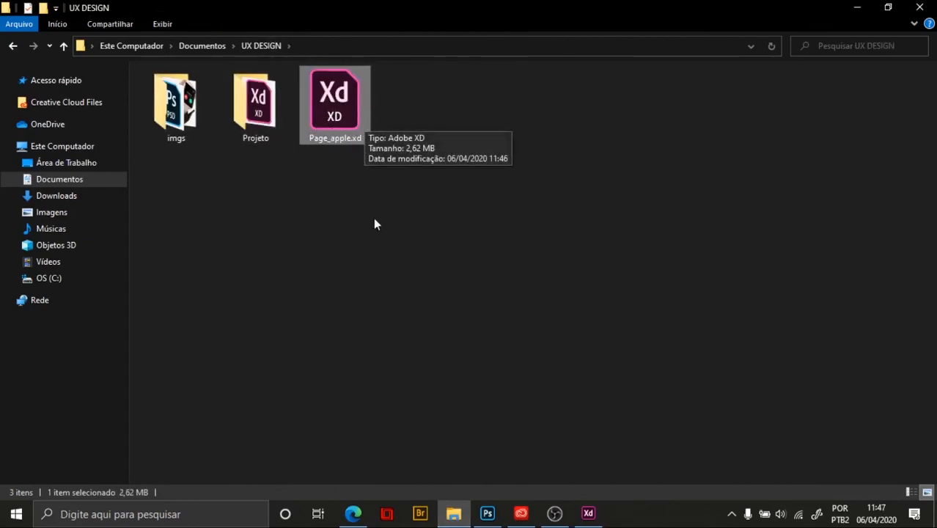
{"action": "left_click", "coordinate": [593, 516]}
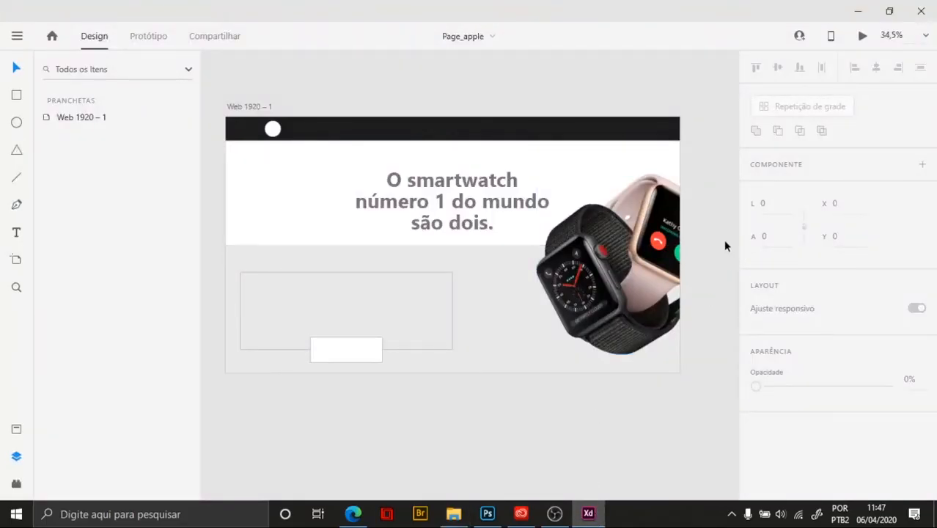